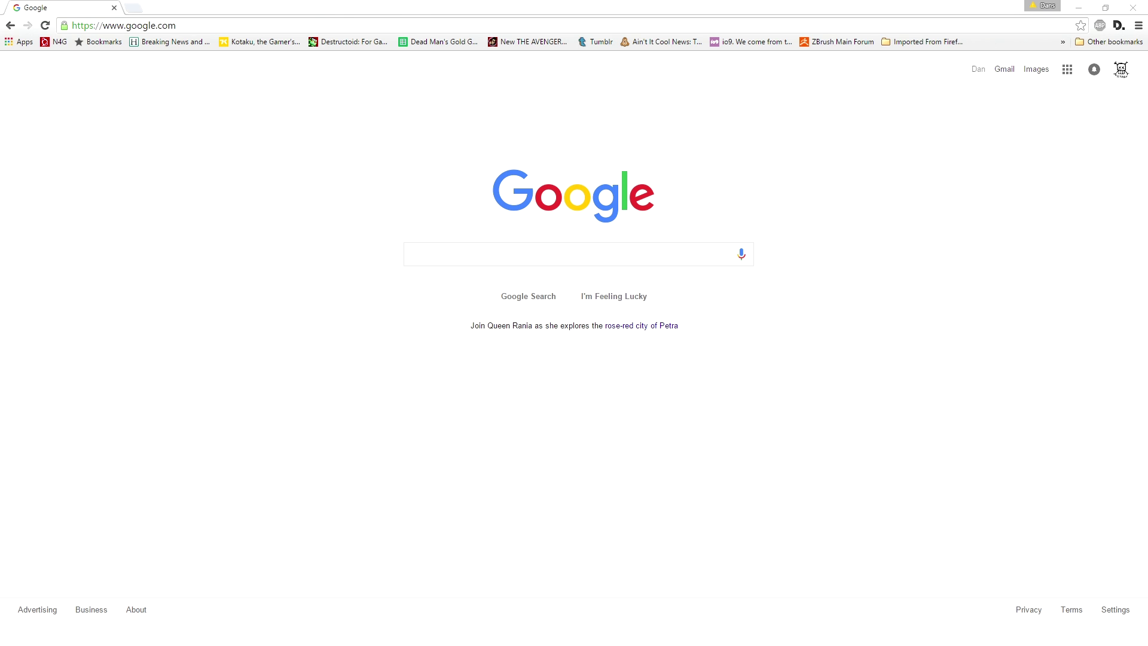
Step: Search Google for CG Persia
{"action": "left_click", "coordinate": [530, 256]}
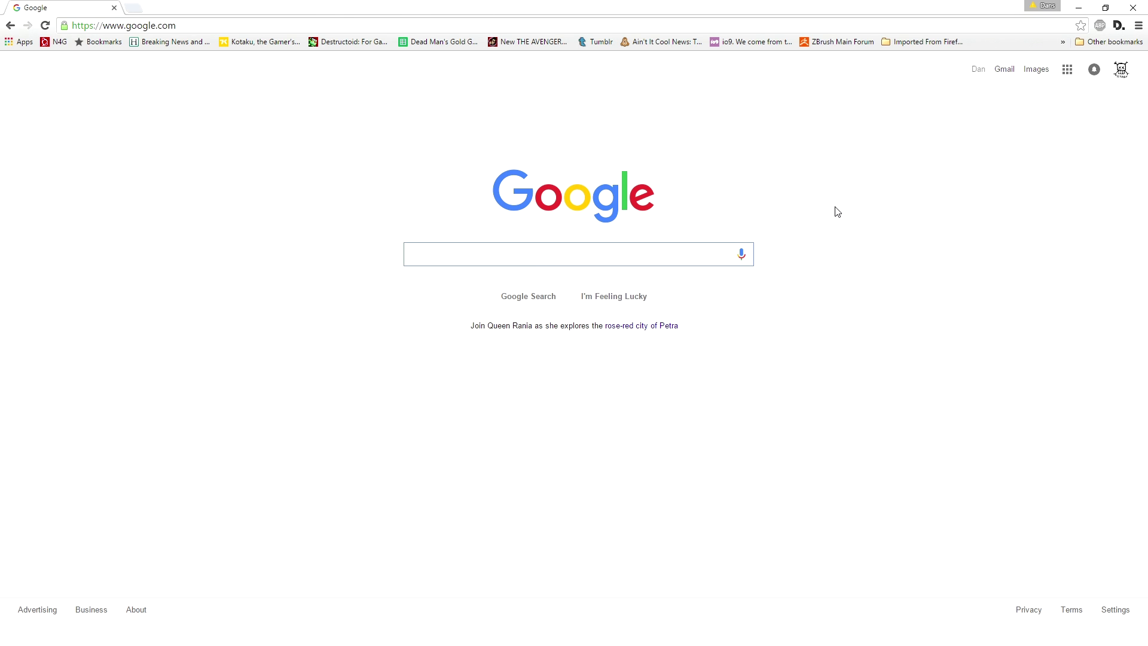
{"action": "type", "text": "CG Persia"}
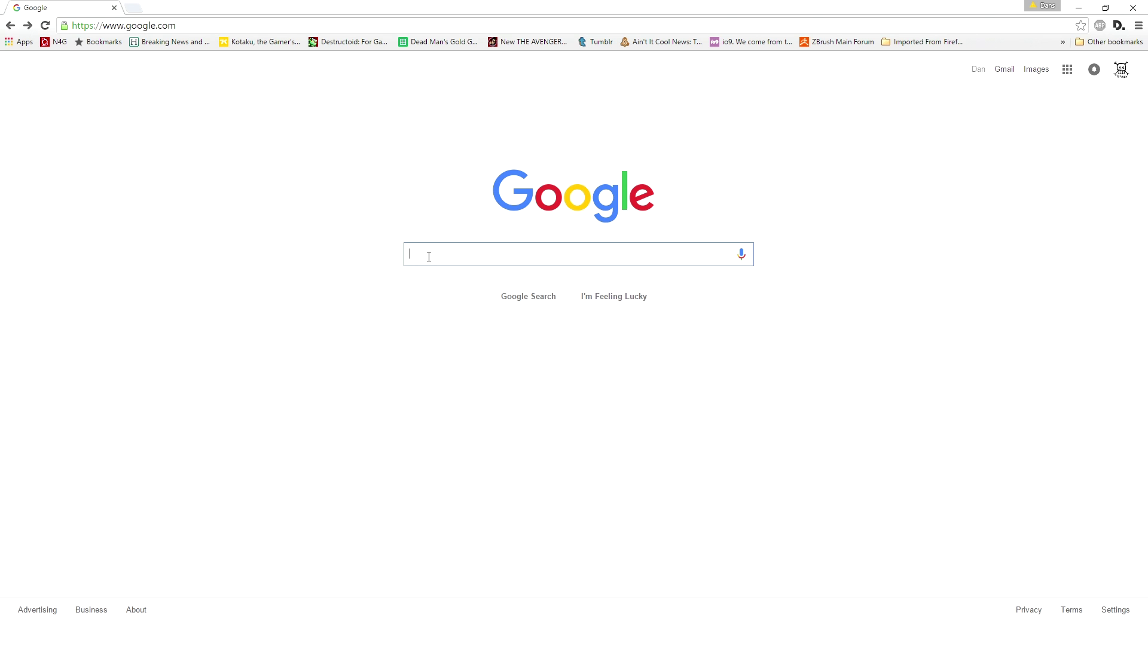
Step: Search Google for Neat Video and open its official website
{"action": "type", "text": "Neat Video"}
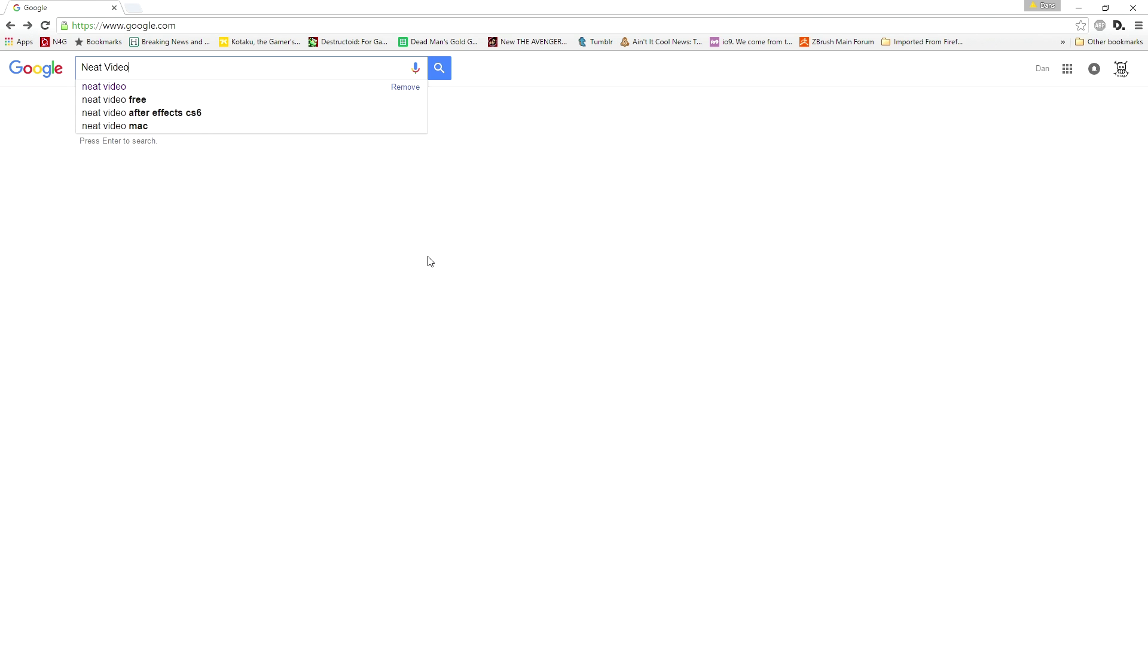
{"action": "key", "text": "Return"}
{"action": "left_click", "coordinate": [225, 167]}
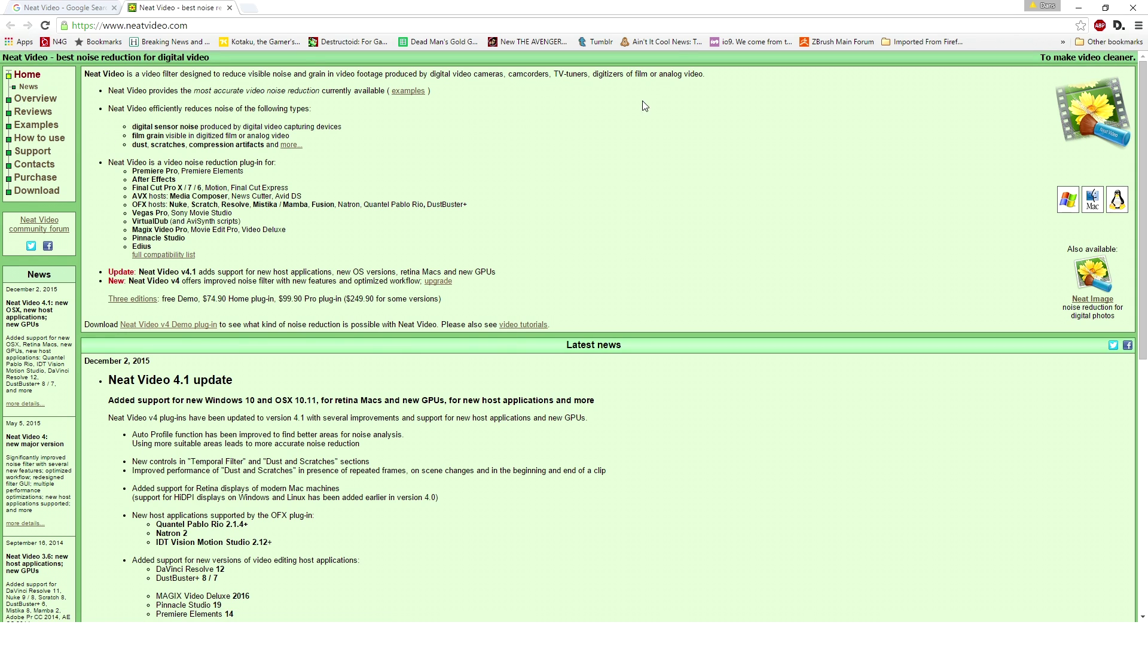
Step: Look over the Neat Video home page and the plug-in editions and prices on its purchase page
{"action": "scroll", "coordinate": [378, 280], "scroll_direction": "down", "scroll_amount": 2}
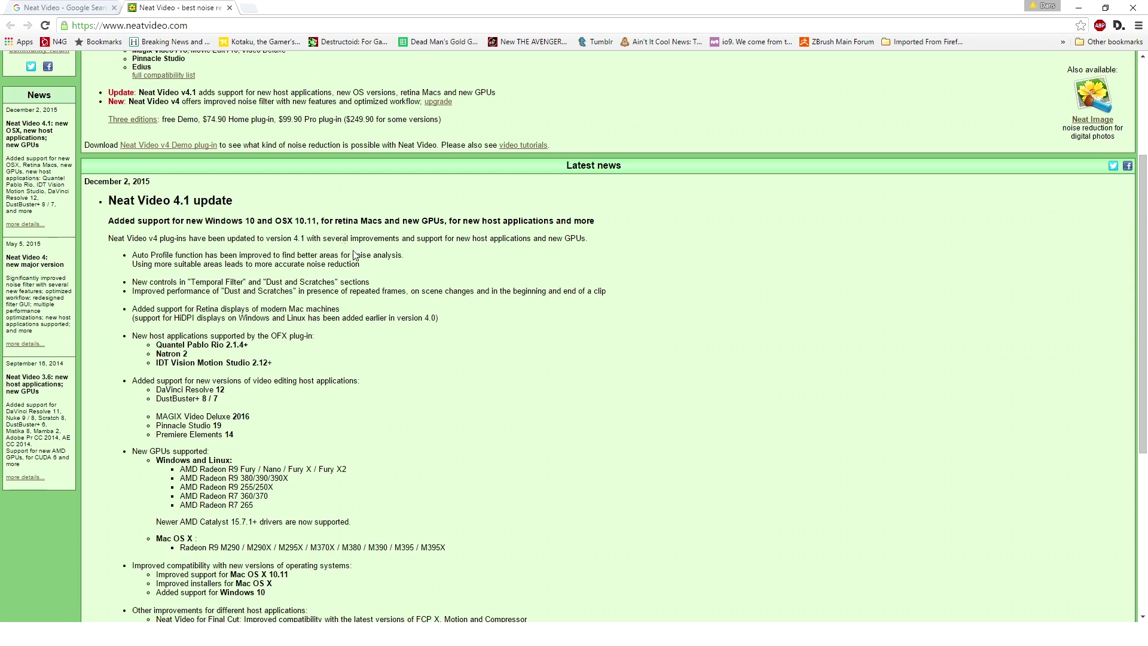
{"action": "scroll", "coordinate": [378, 280], "scroll_direction": "up", "scroll_amount": 2}
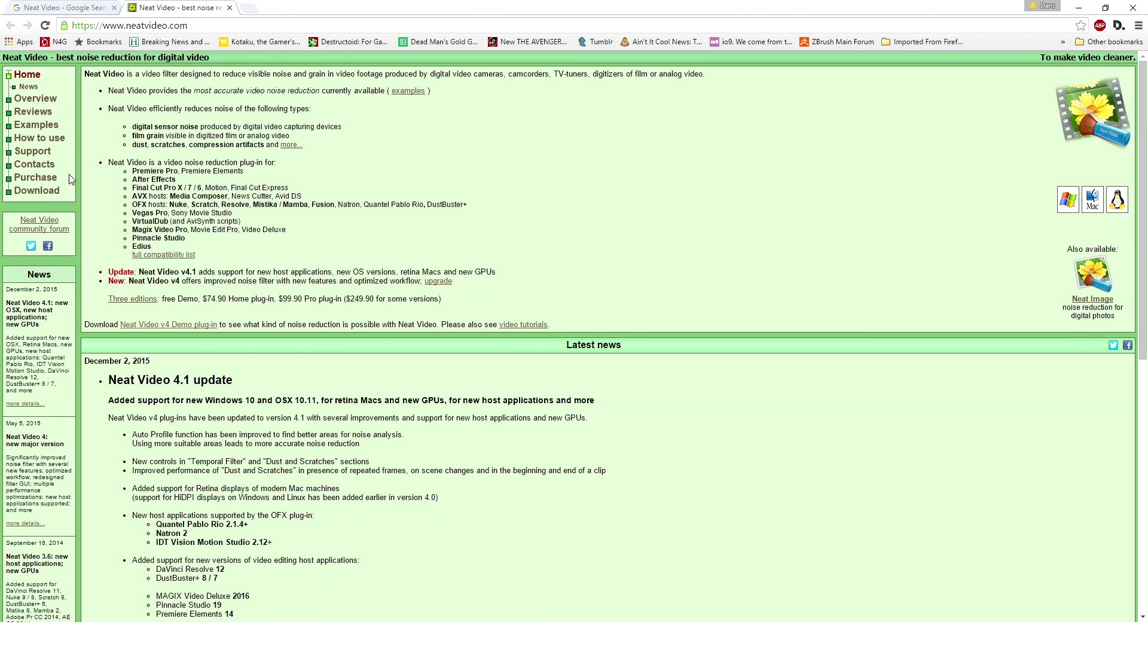
{"action": "left_click", "coordinate": [30, 177]}
{"action": "scroll", "coordinate": [538, 264], "scroll_direction": "down", "scroll_amount": 6}
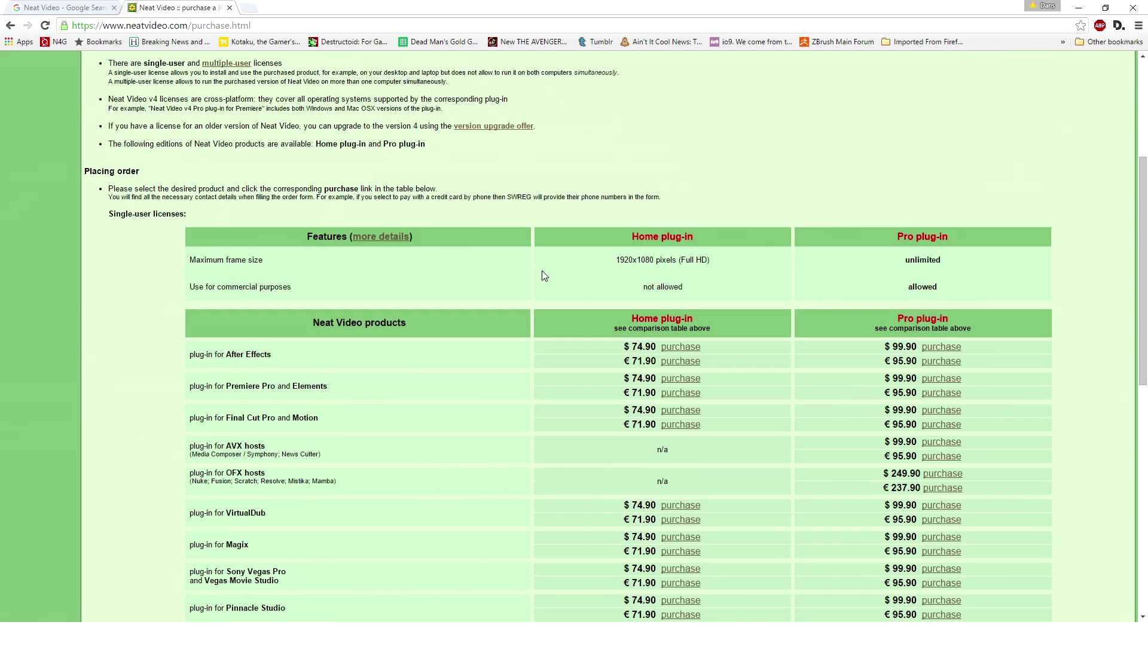
{"action": "scroll", "coordinate": [378, 236], "scroll_direction": "up", "scroll_amount": 2}
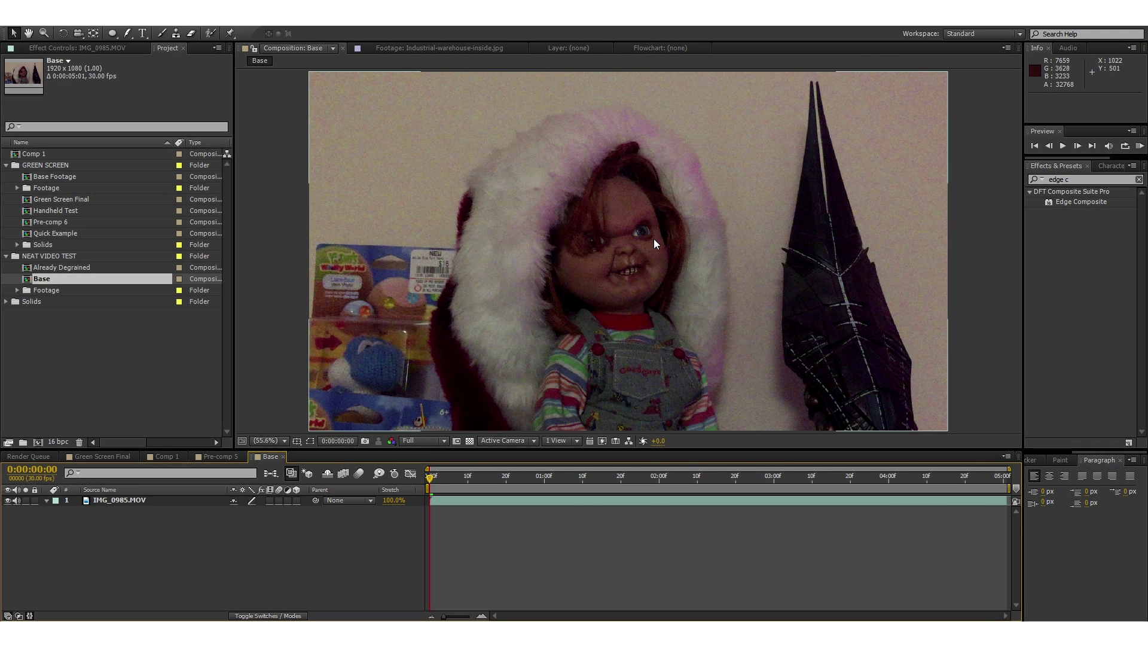
Step: Switch to After Effects and examine the noise on the doll footage in the Base composition up close
{"action": "scroll", "coordinate": [616, 235], "scroll_direction": "up", "scroll_amount": 3}
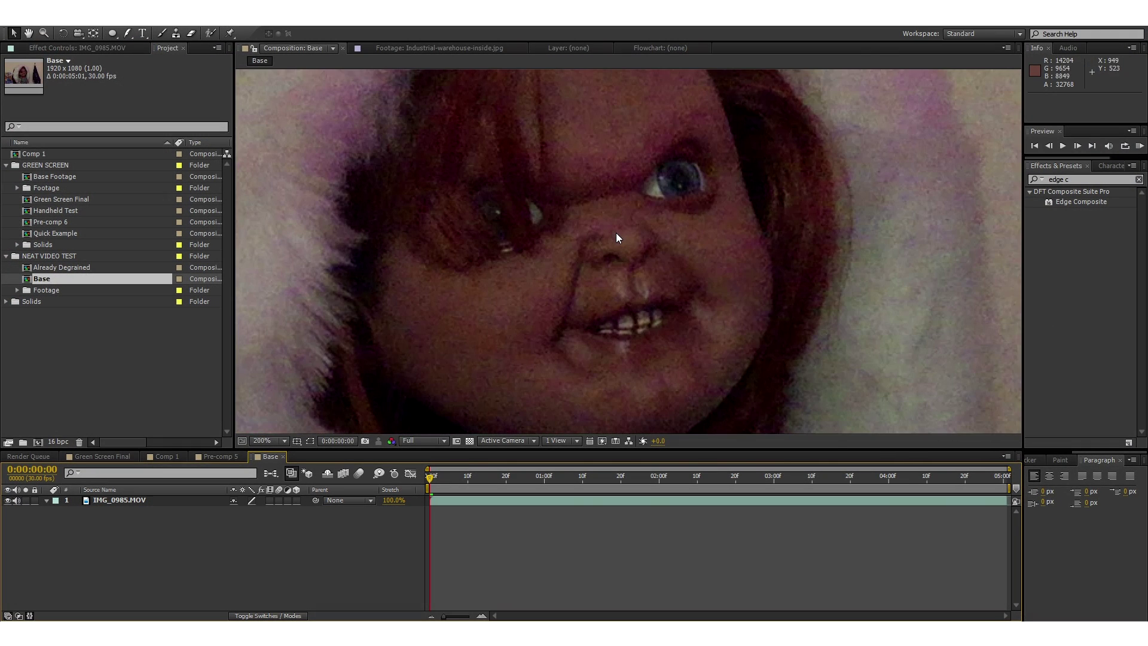
{"action": "scroll", "coordinate": [616, 237], "scroll_direction": "down", "scroll_amount": 2}
{"action": "scroll", "coordinate": [604, 258], "scroll_direction": "down", "scroll_amount": 2}
{"action": "scroll", "coordinate": [586, 278], "scroll_direction": "up", "scroll_amount": 2}
{"action": "left_click_drag", "start_coordinate": [468, 483], "coordinate": [402, 493]}
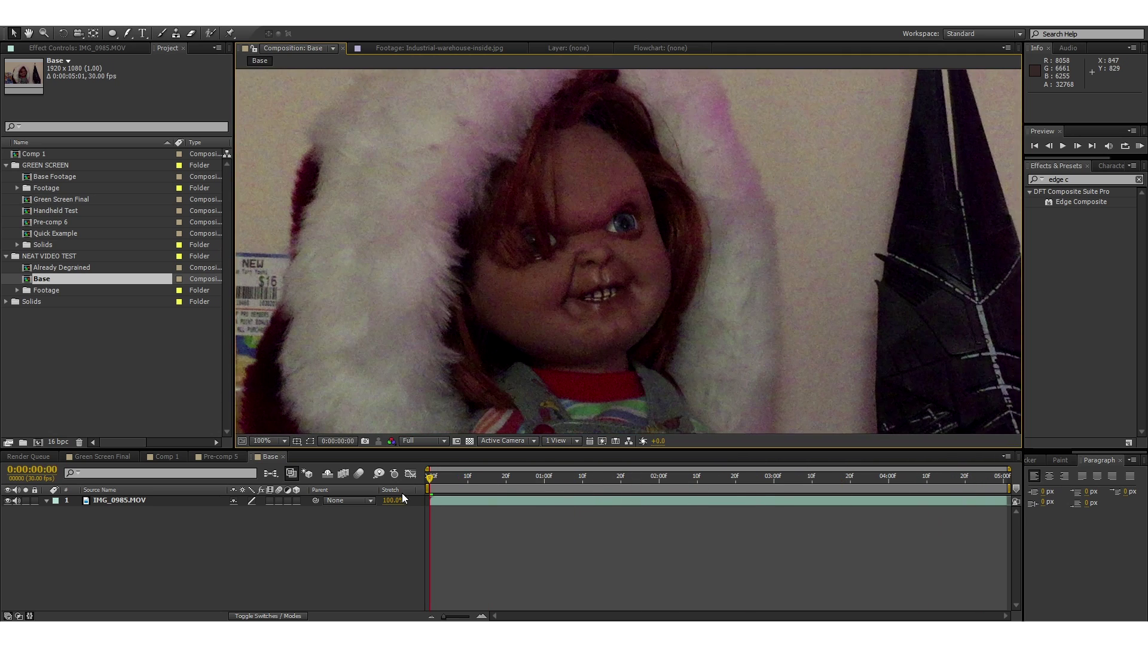
{"action": "scroll", "coordinate": [602, 267], "scroll_direction": "down", "scroll_amount": 2}
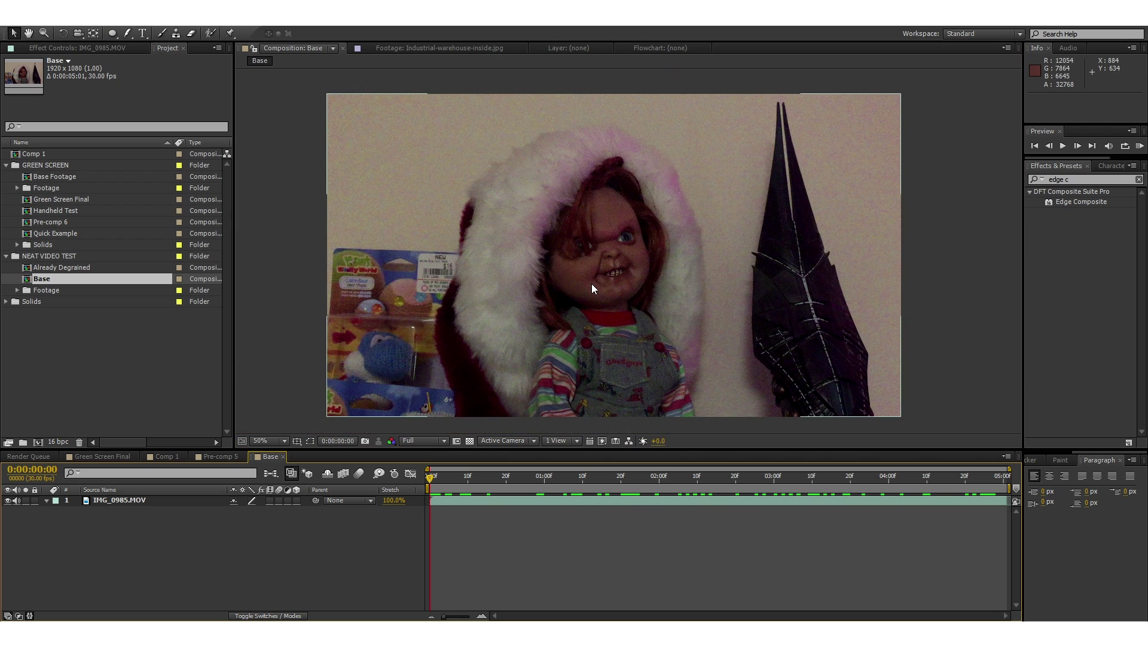
Step: Check the composition's preview resolution choices and the color depth in the project settings, leaving them as they are
{"action": "left_click", "coordinate": [422, 441]}
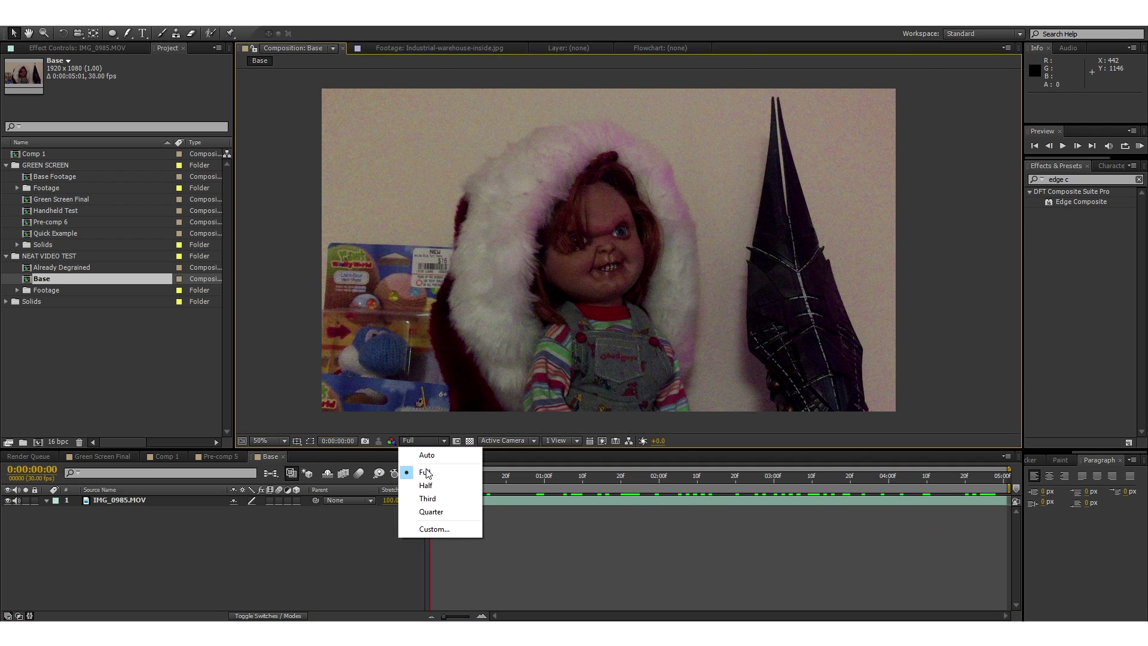
{"action": "left_click", "coordinate": [518, 558]}
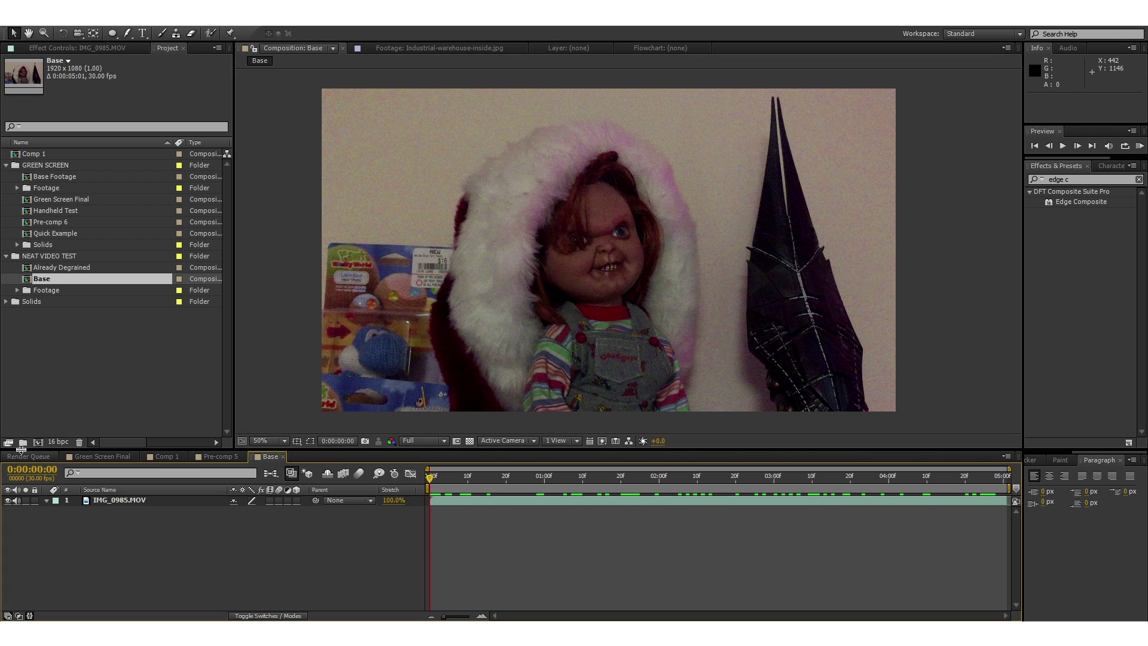
{"action": "left_click", "coordinate": [58, 442]}
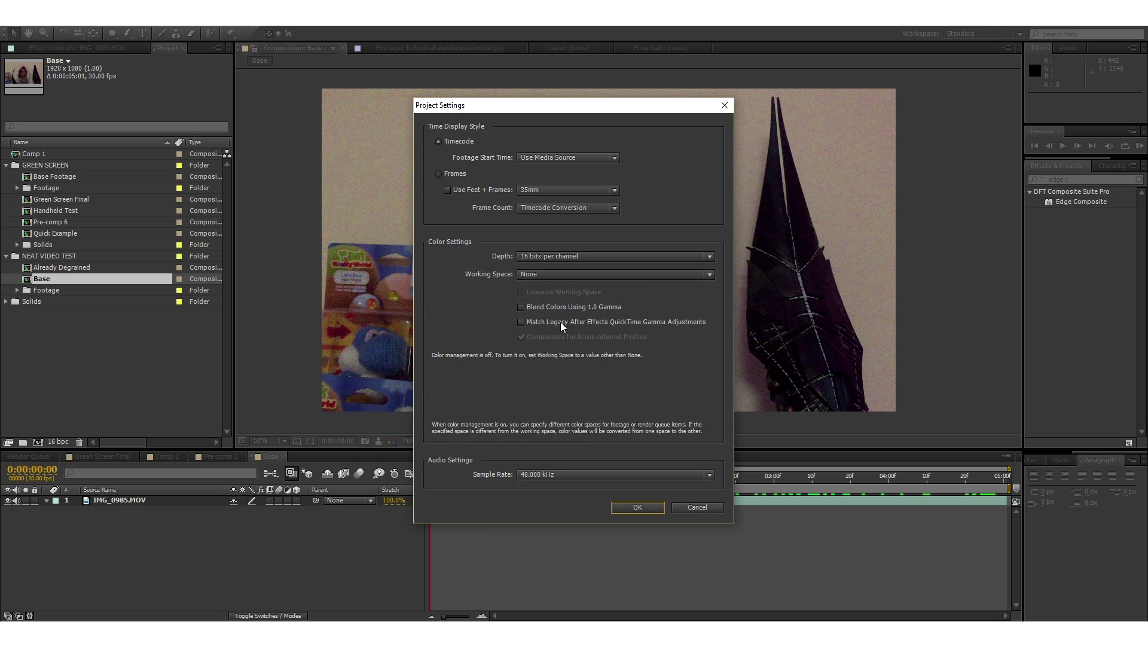
{"action": "key", "text": "Return"}
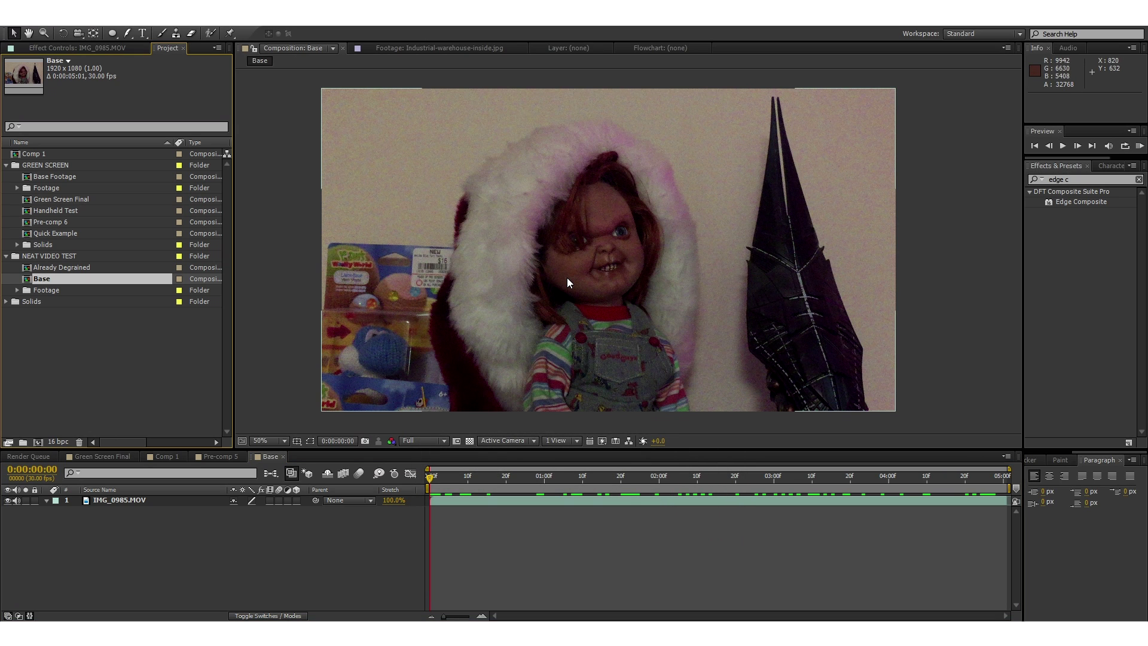
Step: Apply the Neat Video Reduce Noise v4 effect to the IMG_0985.MOV layer in the Base composition
{"action": "scroll", "coordinate": [628, 272], "scroll_direction": "up", "scroll_amount": 1}
{"action": "scroll", "coordinate": [628, 271], "scroll_direction": "down", "scroll_amount": 1}
{"action": "left_click", "coordinate": [443, 498]}
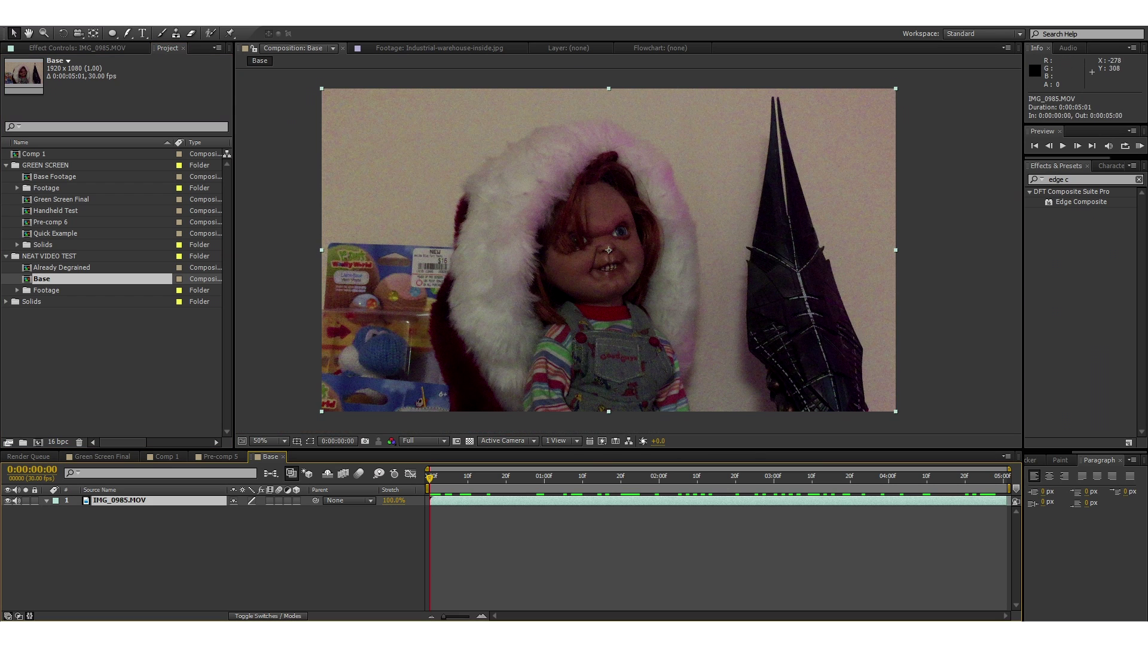
{"action": "right_click", "coordinate": [567, 500]}
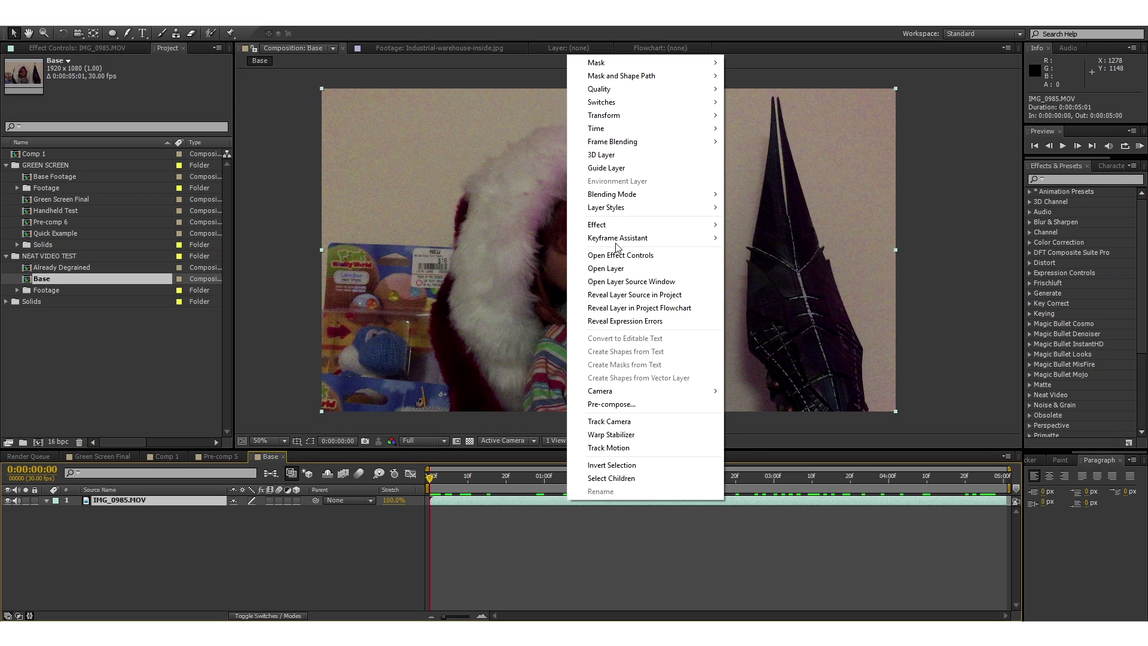
{"action": "mouse_move", "coordinate": [616, 226]}
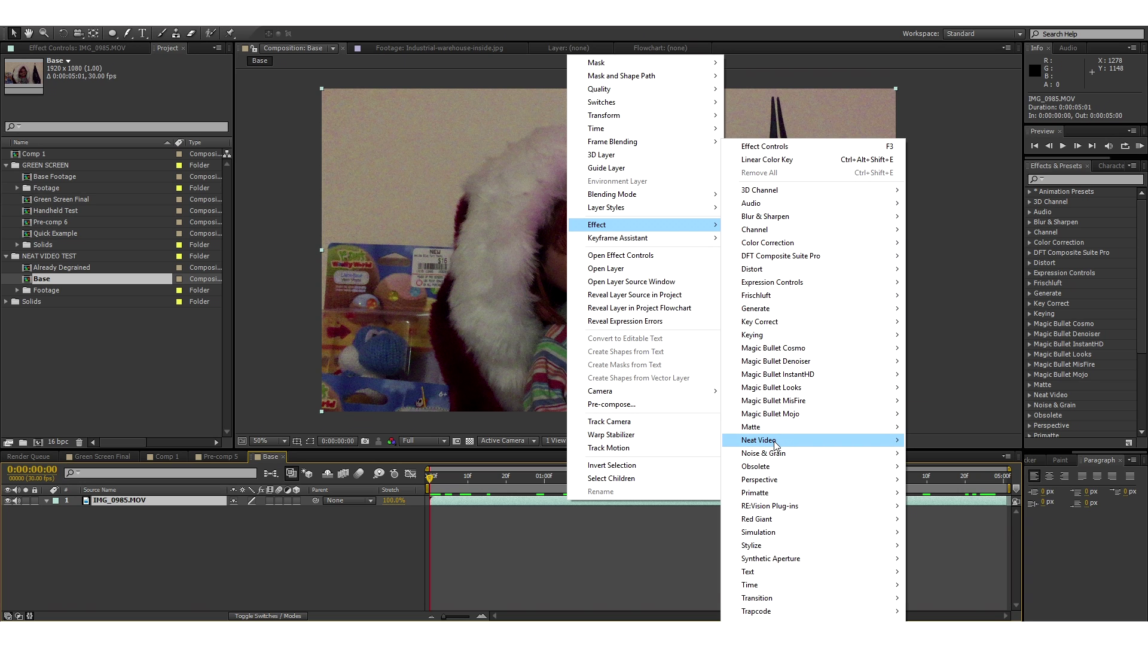
{"action": "mouse_move", "coordinate": [774, 440]}
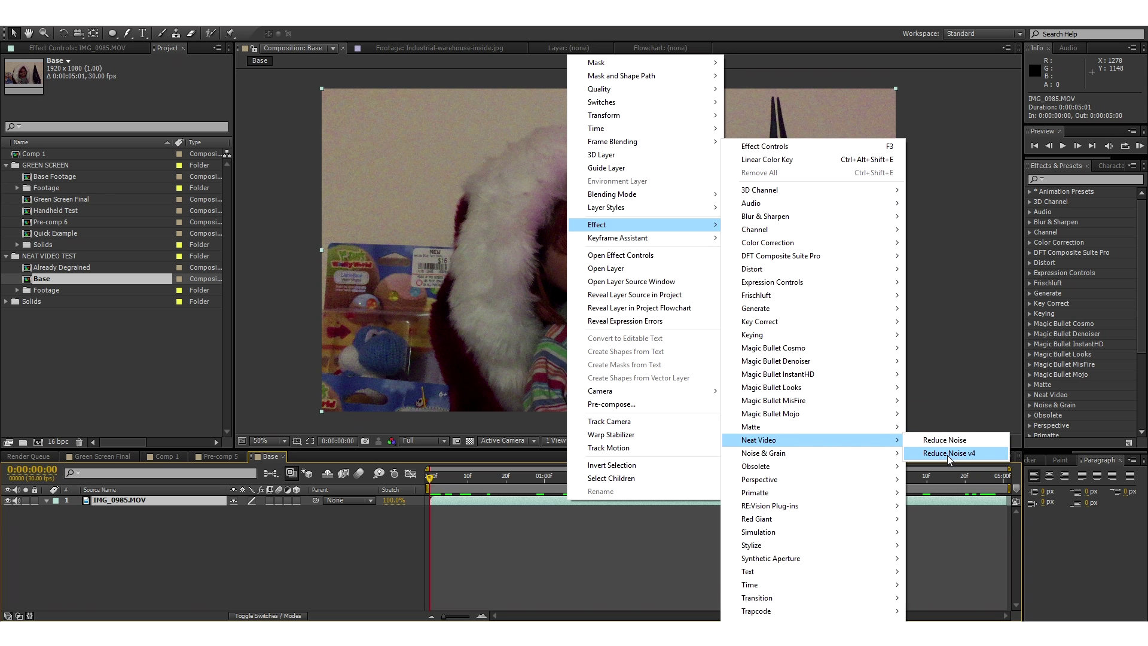
{"action": "left_click", "coordinate": [947, 454]}
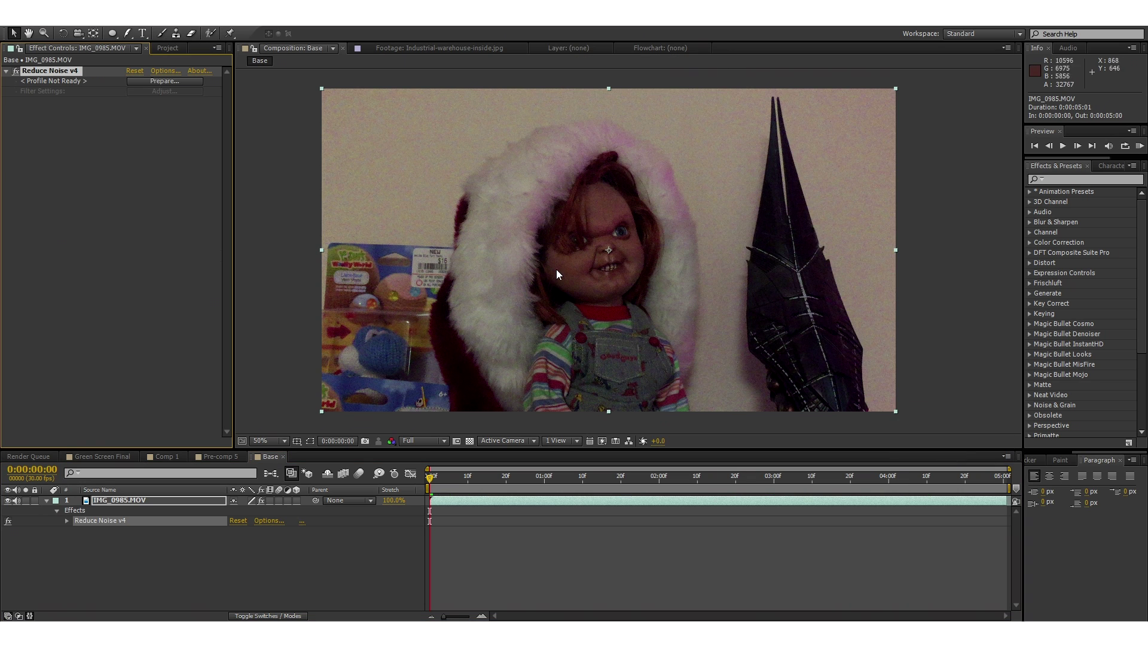
Step: Generate an automatic noise profile in the Neat Video plug-in, apply it, and inspect the doll's face up close
{"action": "left_click", "coordinate": [160, 71]}
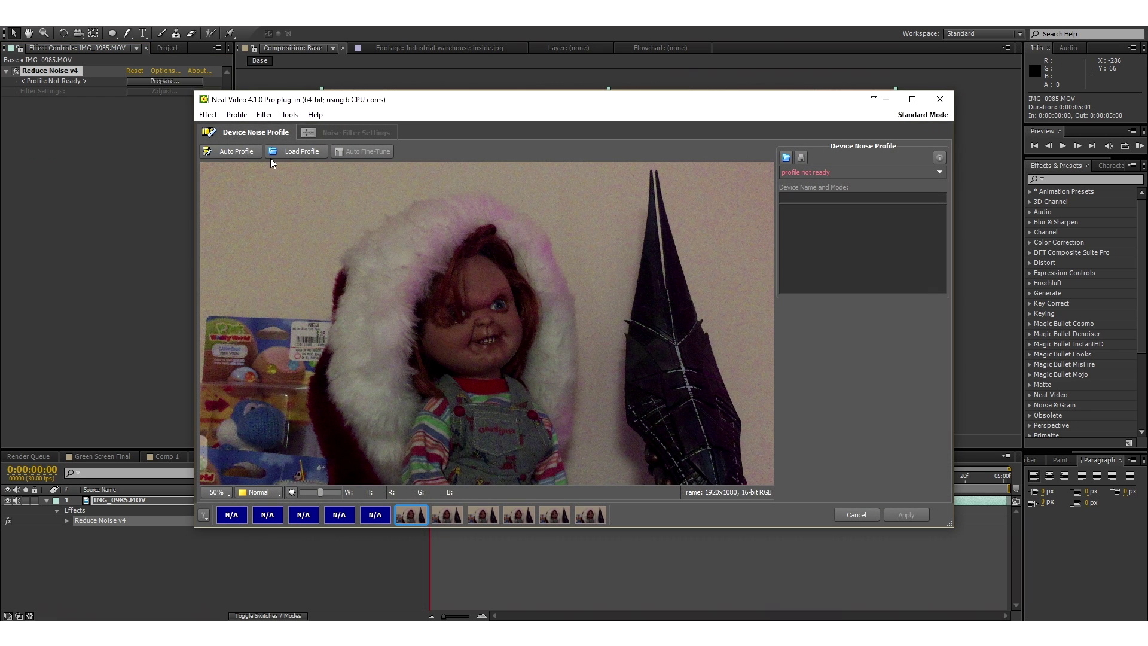
{"action": "left_click_drag", "start_coordinate": [399, 111], "coordinate": [424, 97]}
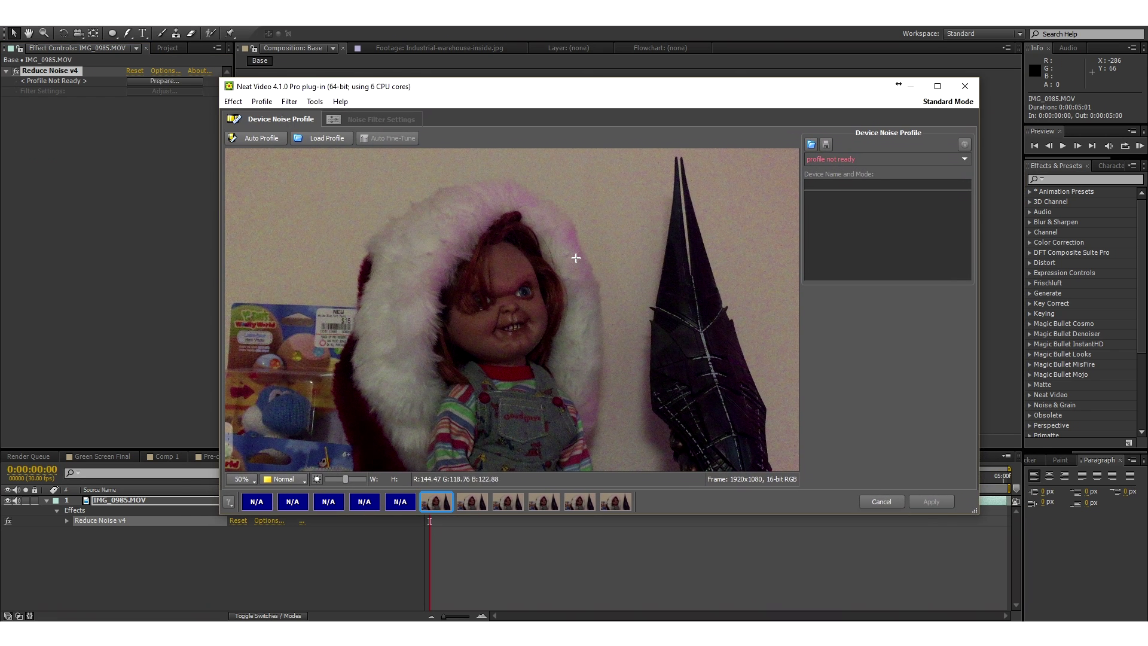
{"action": "left_click", "coordinate": [261, 137]}
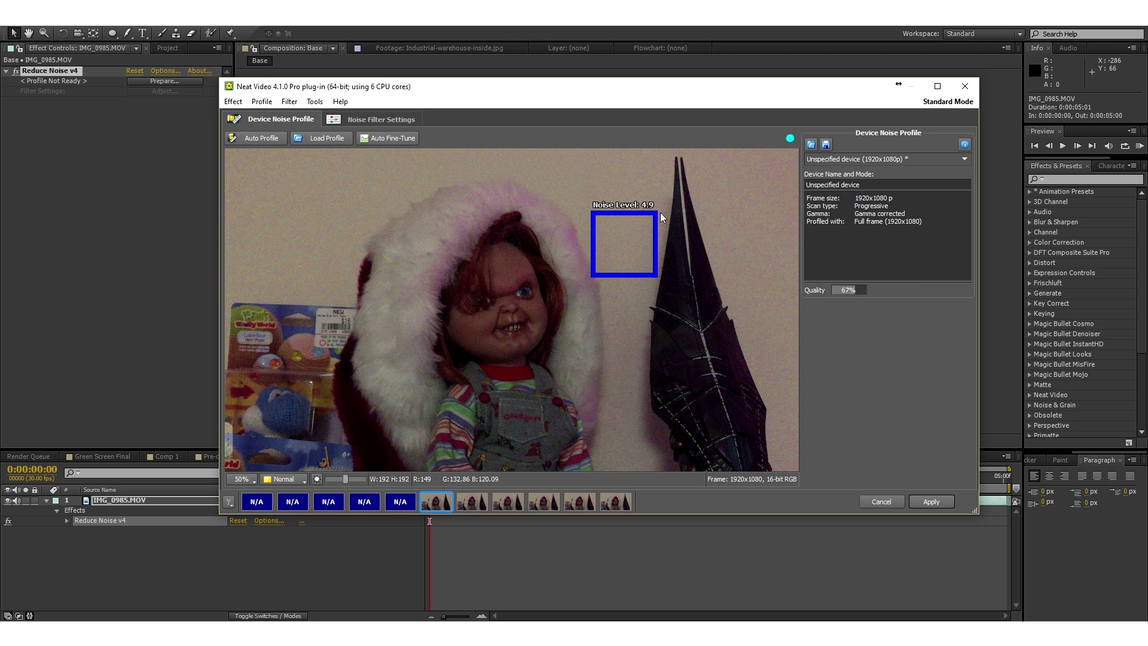
{"action": "left_click", "coordinate": [930, 501]}
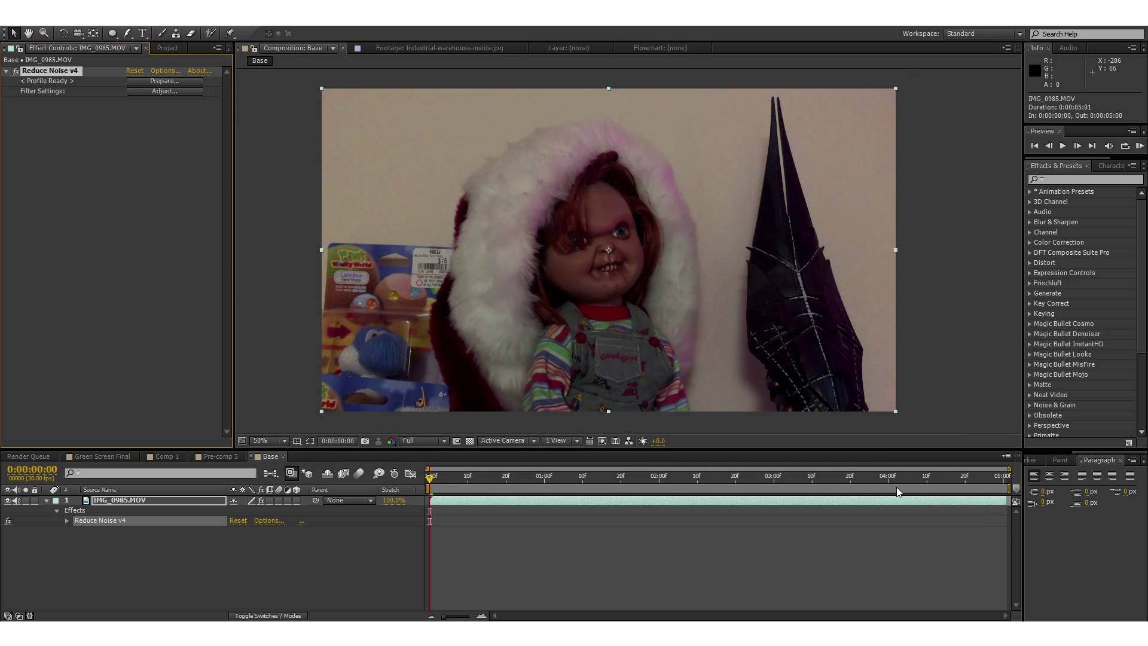
{"action": "scroll", "coordinate": [595, 267], "scroll_direction": "up", "scroll_amount": 2}
{"action": "scroll", "coordinate": [594, 267], "scroll_direction": "up", "scroll_amount": 1}
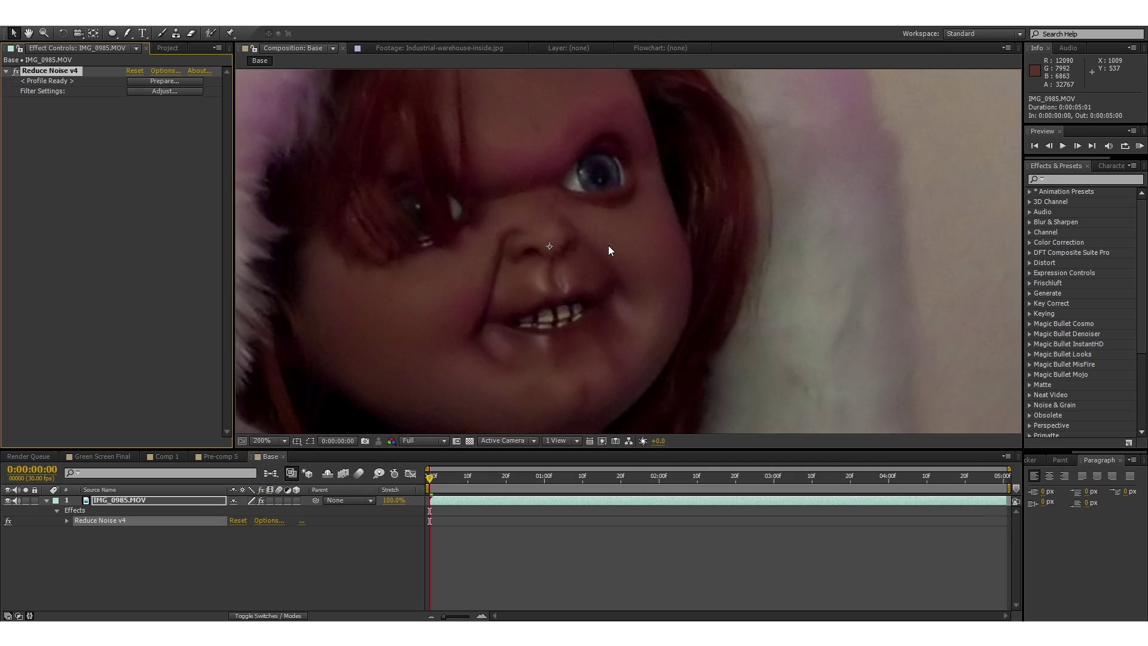
{"action": "scroll", "coordinate": [606, 251], "scroll_direction": "down", "scroll_amount": 2}
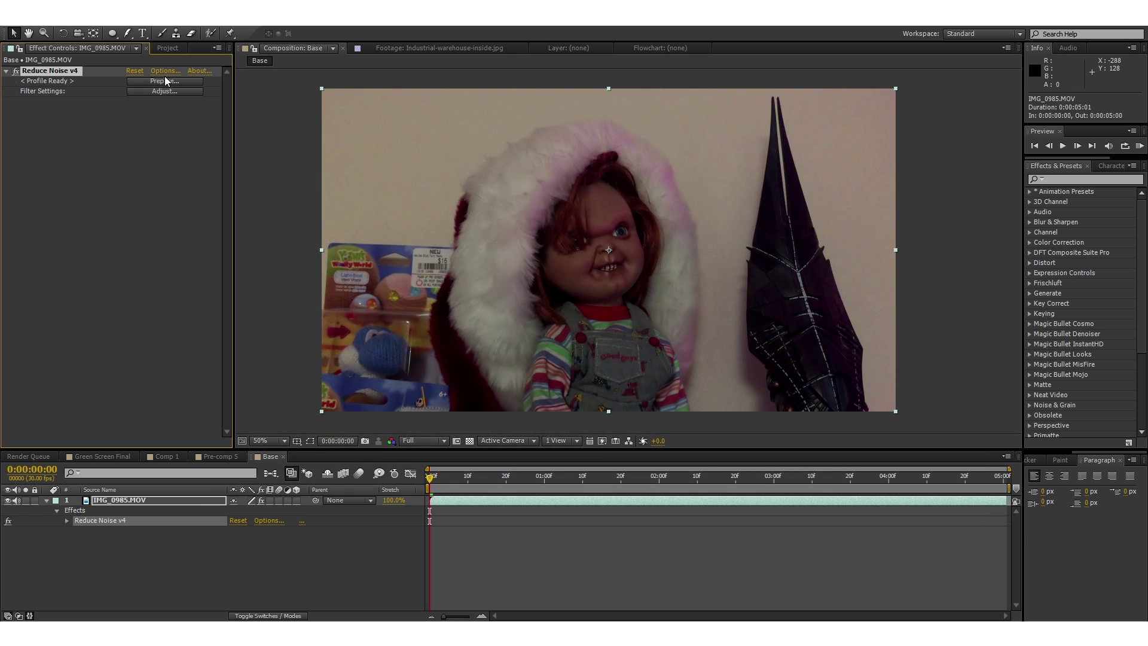
Step: In the effect's noise filter settings, set the temporal filter radius to 5, enable Dust and Scratches, and apply the changes
{"action": "left_click", "coordinate": [160, 71]}
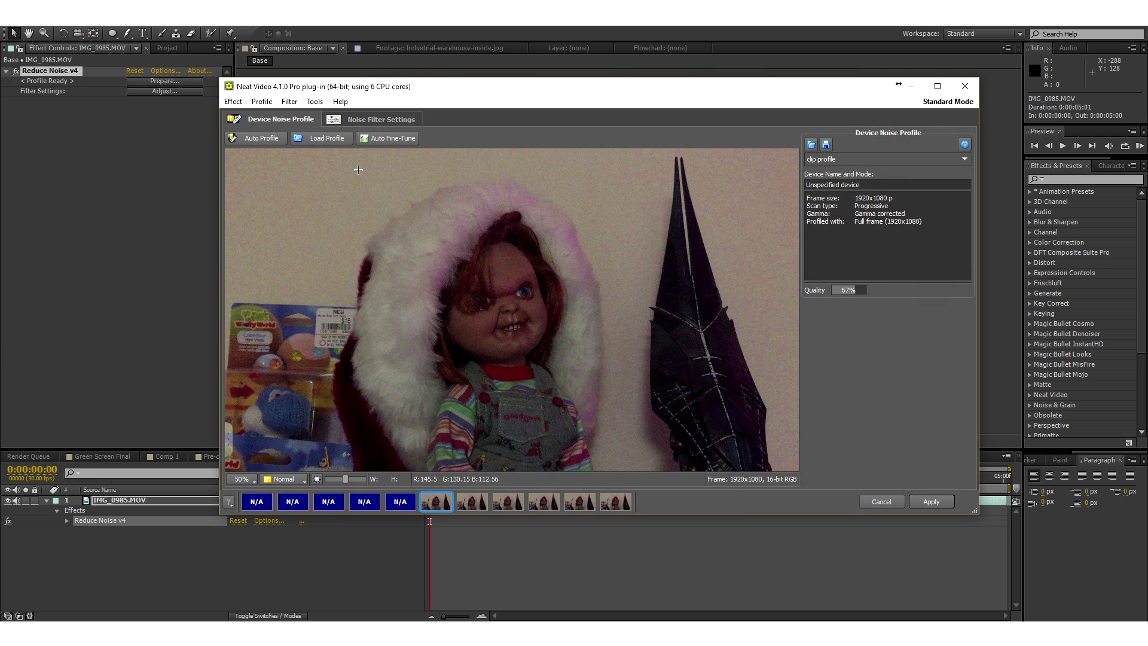
{"action": "left_click", "coordinate": [368, 119]}
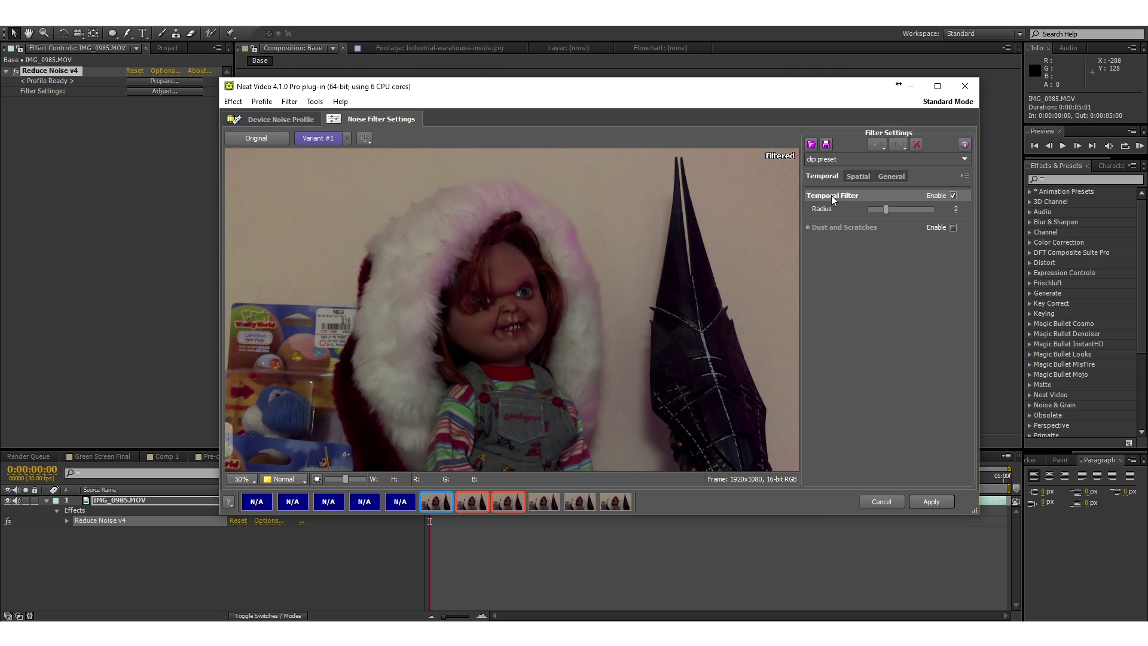
{"action": "left_click_drag", "start_coordinate": [886, 209], "coordinate": [931, 209]}
{"action": "left_click", "coordinate": [950, 228]}
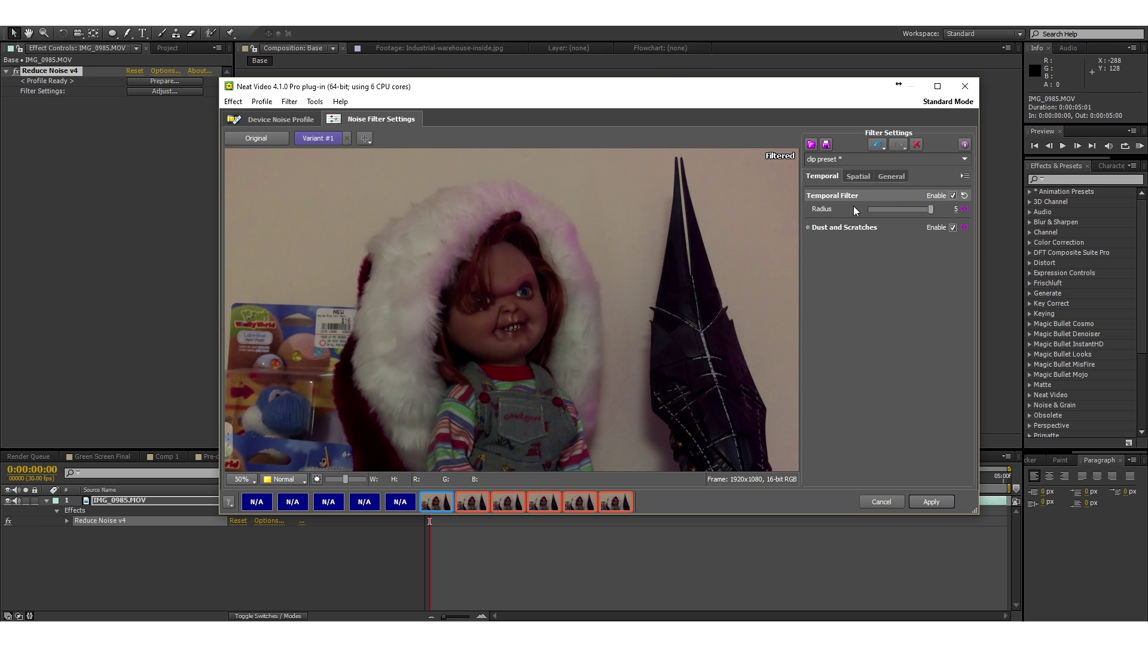
{"action": "mouse_move", "coordinate": [853, 206]}
{"action": "left_click", "coordinate": [931, 504]}
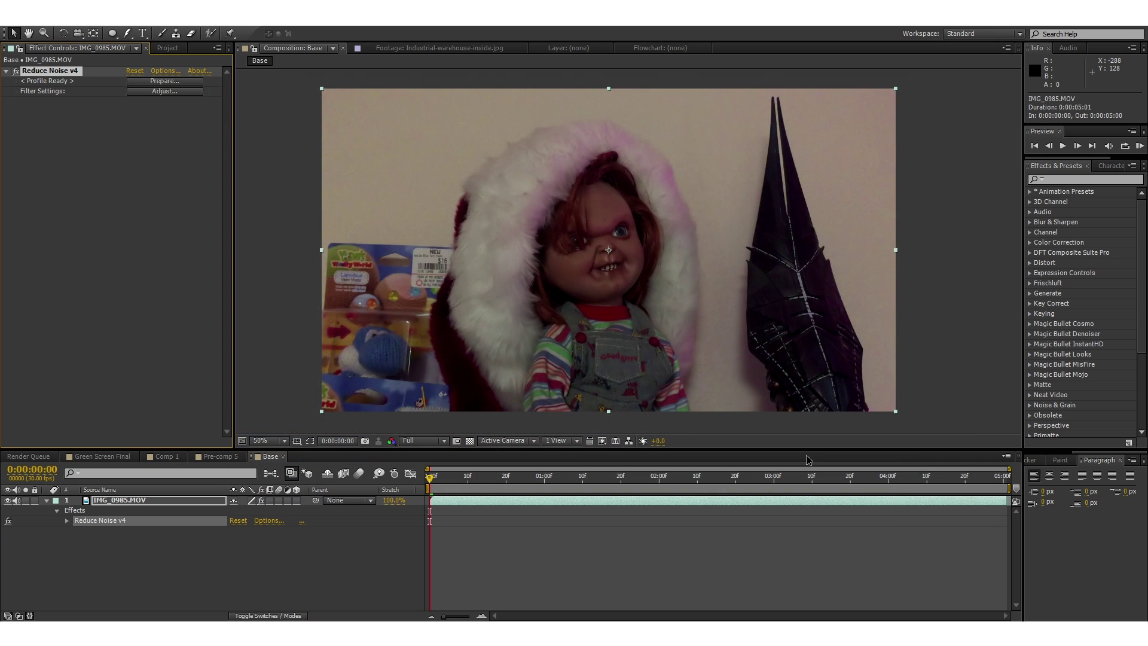
Step: Compare the footage with Reduce Noise v4 off and on, examining the doll's face, the fur and the wall up close
{"action": "scroll", "coordinate": [608, 264], "scroll_direction": "up", "scroll_amount": 4}
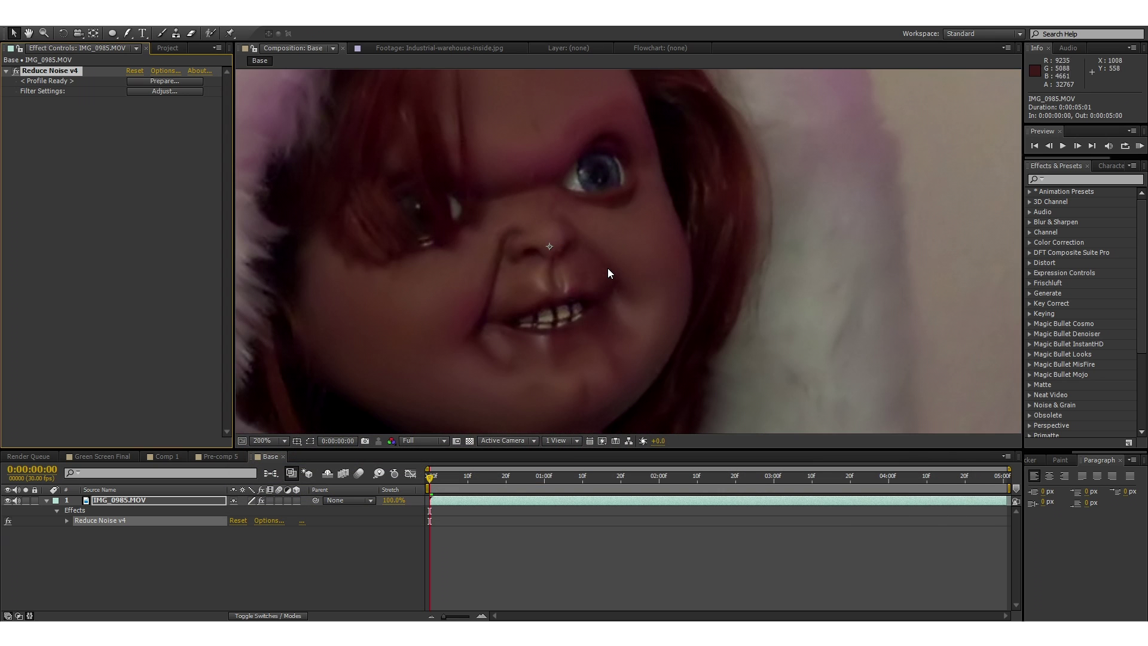
{"action": "left_click", "coordinate": [16, 71]}
{"action": "left_click", "coordinate": [16, 71]}
{"action": "left_click", "coordinate": [16, 71]}
{"action": "left_click", "coordinate": [15, 71]}
{"action": "scroll", "coordinate": [583, 354], "scroll_direction": "down", "scroll_amount": 2}
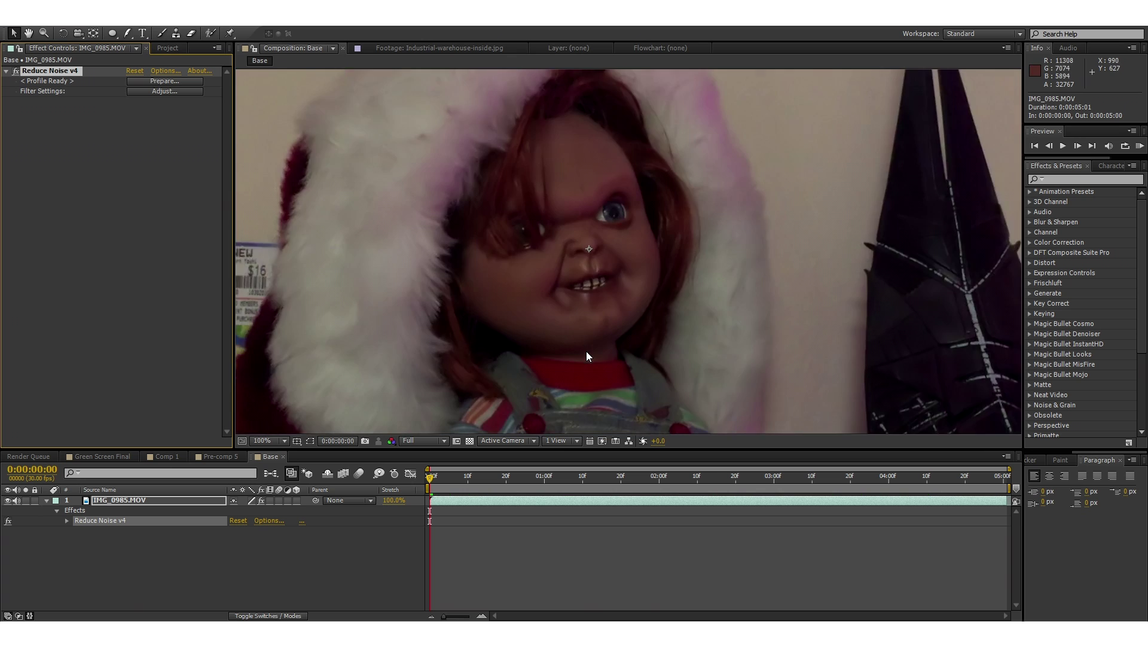
{"action": "scroll", "coordinate": [544, 339], "scroll_direction": "up", "scroll_amount": 2}
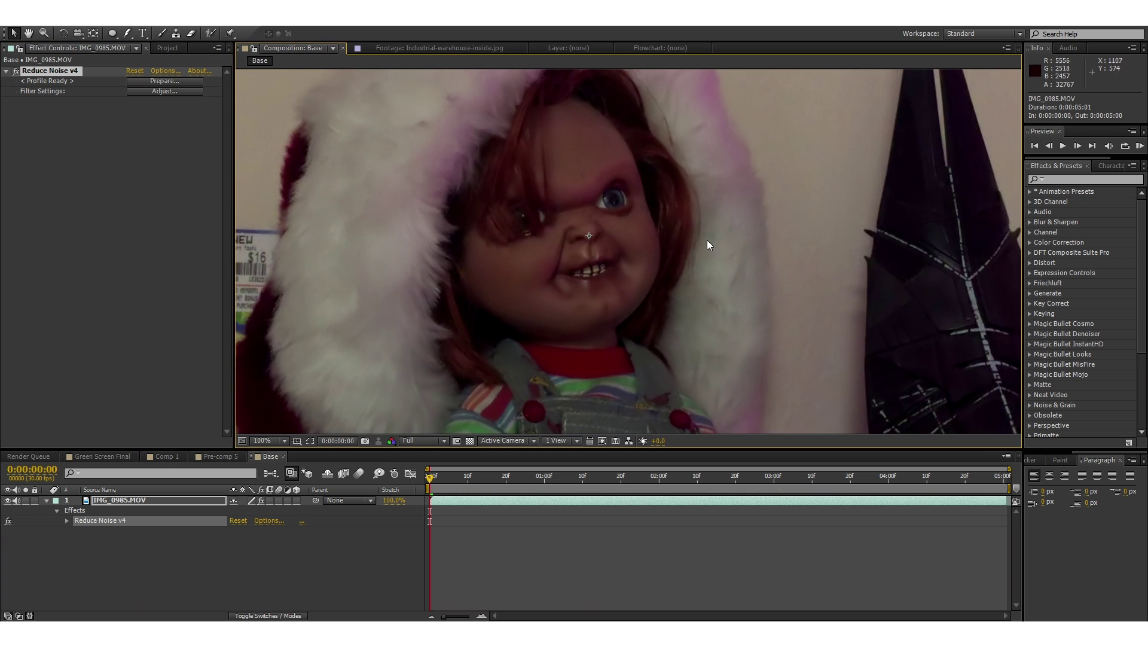
{"action": "scroll", "coordinate": [626, 311], "scroll_direction": "up", "scroll_amount": 3}
{"action": "scroll", "coordinate": [662, 258], "scroll_direction": "down", "scroll_amount": 1}
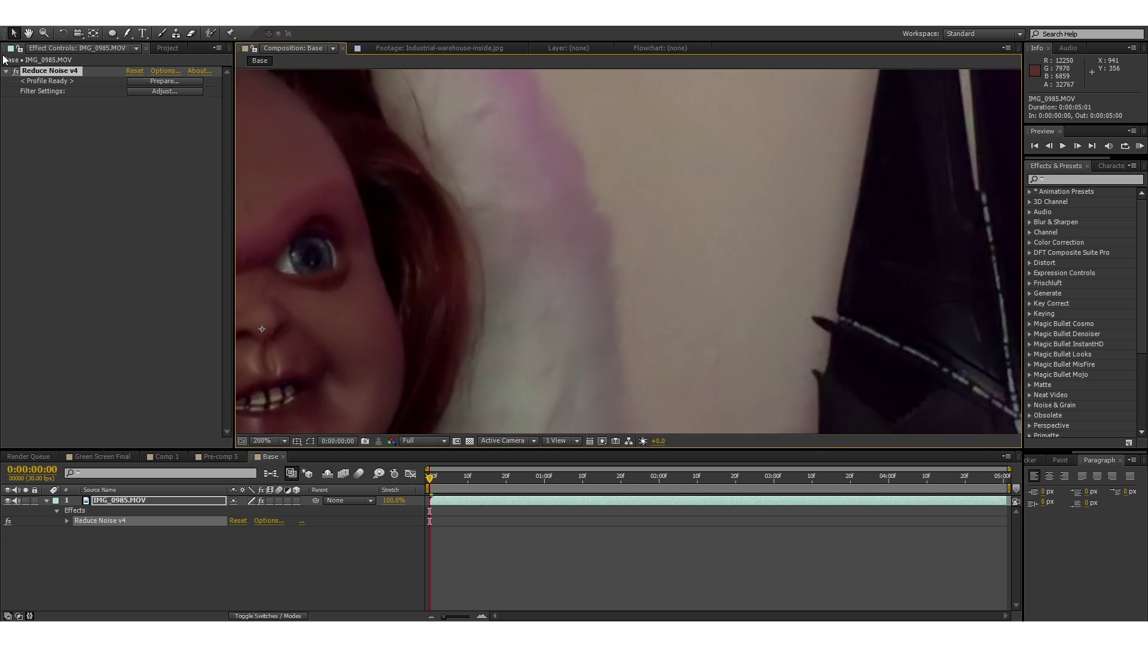
{"action": "left_click", "coordinate": [15, 71]}
{"action": "scroll", "coordinate": [576, 272], "scroll_direction": "down", "scroll_amount": 2}
{"action": "scroll", "coordinate": [565, 291], "scroll_direction": "up", "scroll_amount": 2}
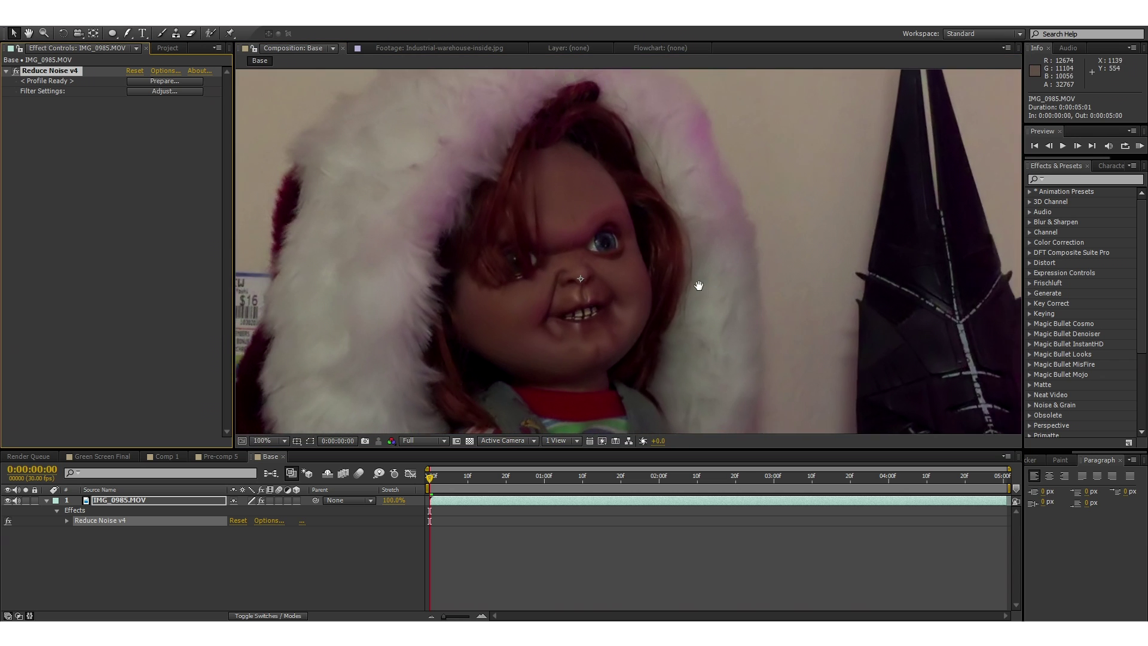
Step: Render a RAM preview of the denoised Base composition and play back its first second
{"action": "left_click", "coordinate": [569, 559]}
{"action": "key", "text": "KP_0"}
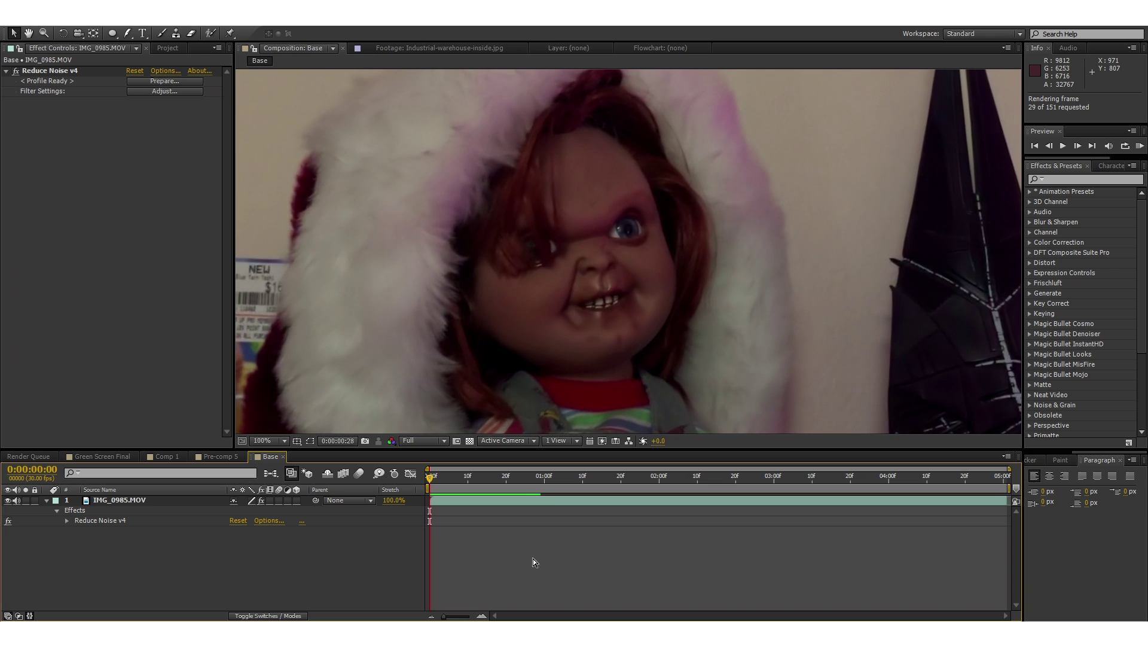
{"action": "left_click", "coordinate": [515, 556]}
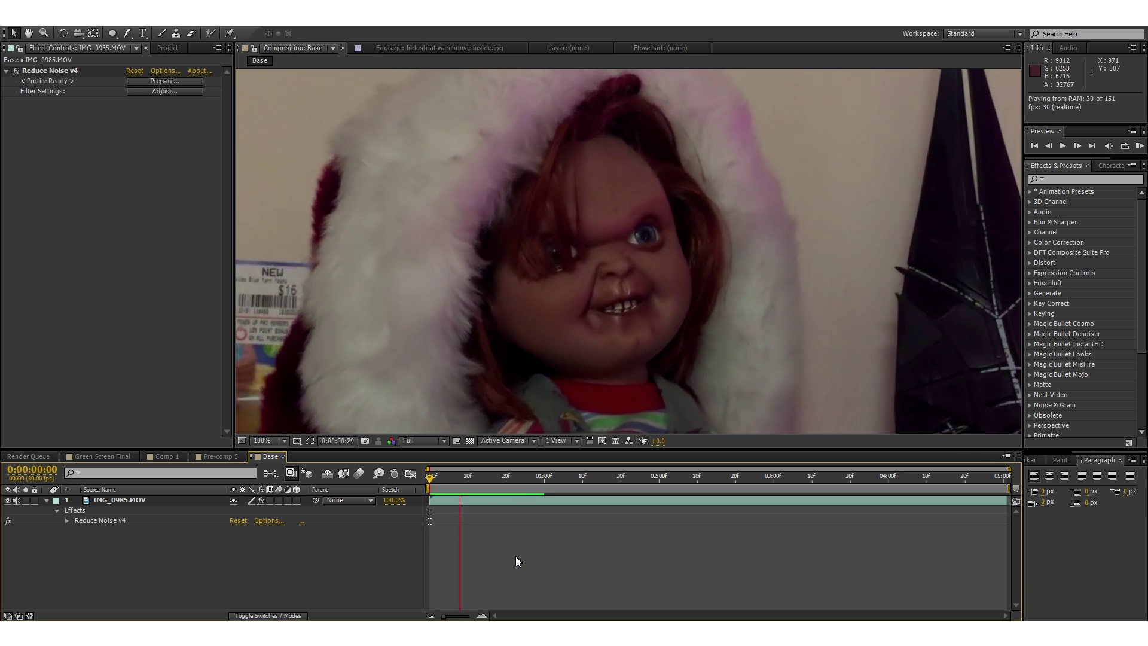
{"action": "left_click", "coordinate": [704, 88]}
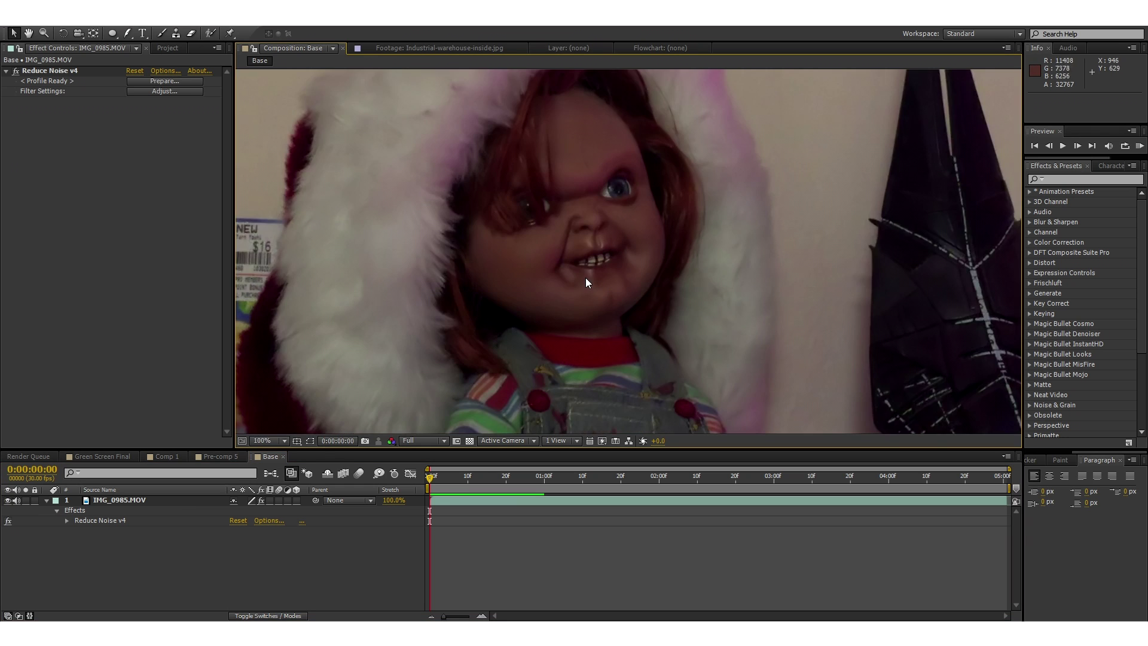
Step: Compare the footage with Reduce Noise v4 off and on, over the whole frame and close up on the doll's eye
{"action": "scroll", "coordinate": [586, 283], "scroll_direction": "down", "scroll_amount": 2}
{"action": "left_click", "coordinate": [15, 71]}
{"action": "left_click", "coordinate": [16, 71]}
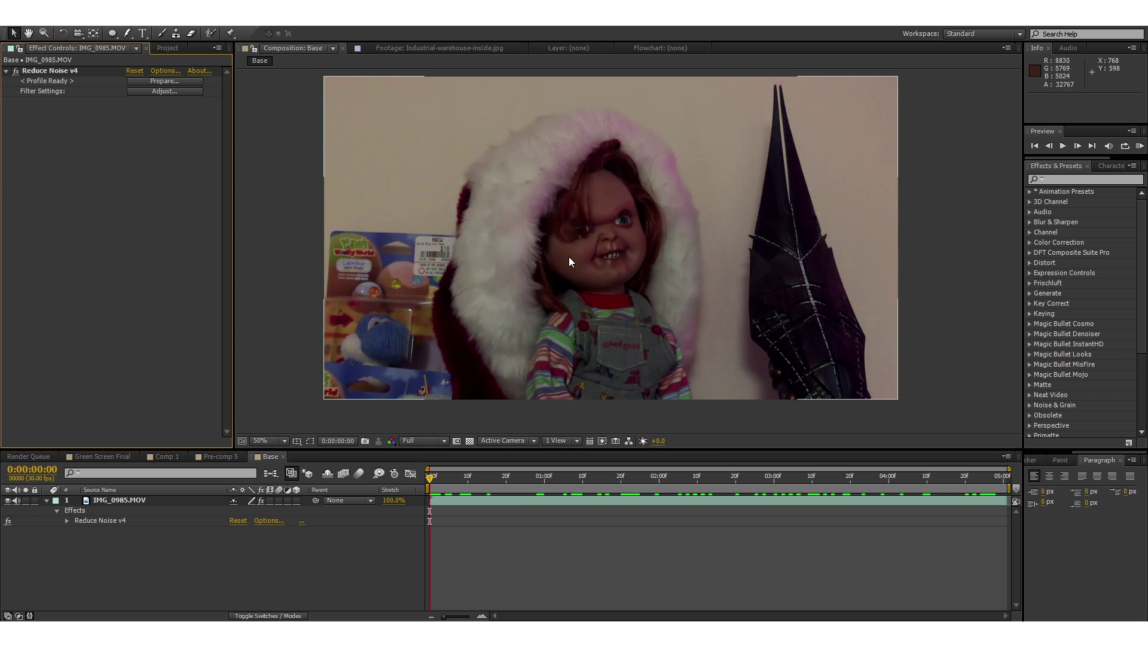
{"action": "scroll", "coordinate": [569, 257], "scroll_direction": "up", "scroll_amount": 5}
{"action": "left_click_drag", "start_coordinate": [538, 249], "coordinate": [597, 357]}
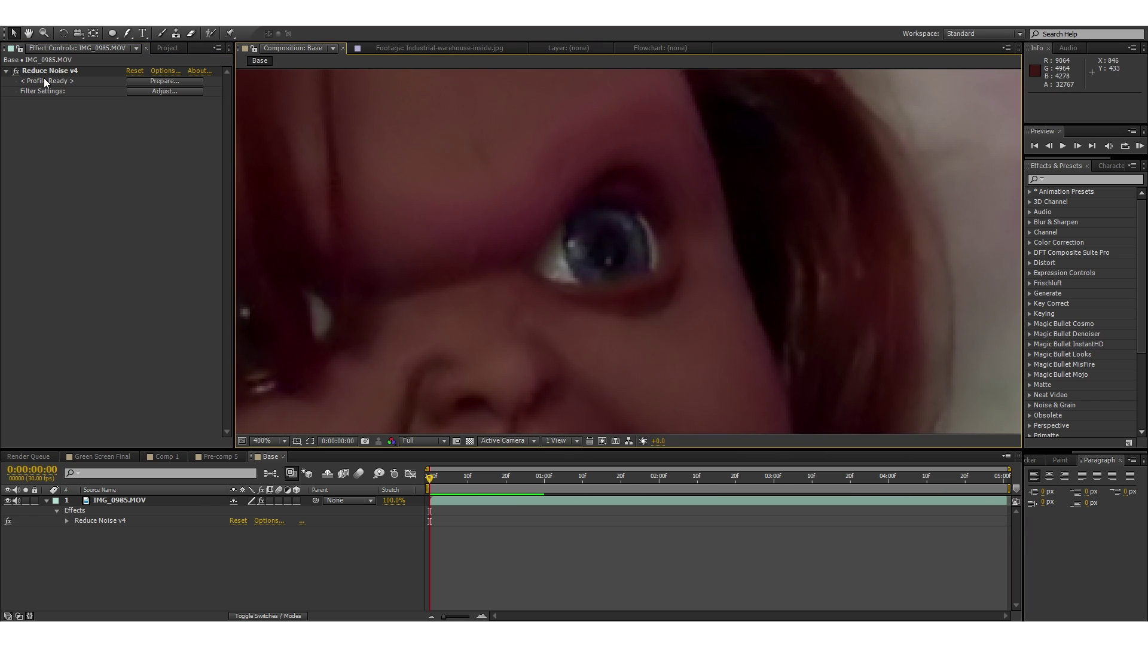
{"action": "left_click", "coordinate": [16, 71]}
{"action": "left_click", "coordinate": [14, 73]}
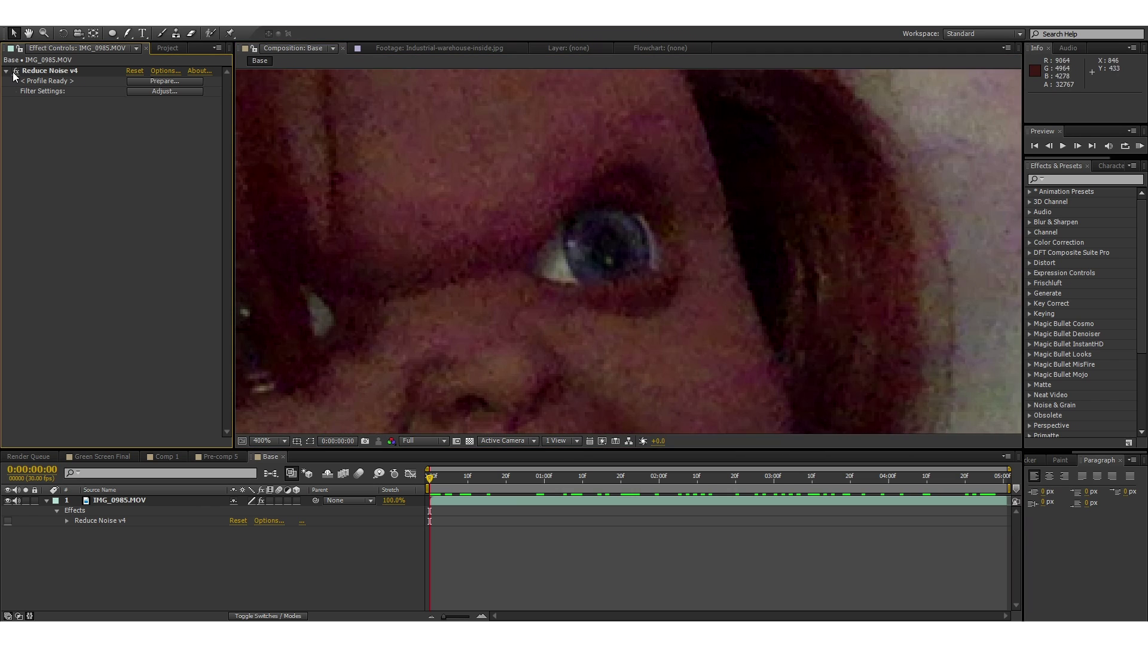
{"action": "left_click", "coordinate": [14, 73]}
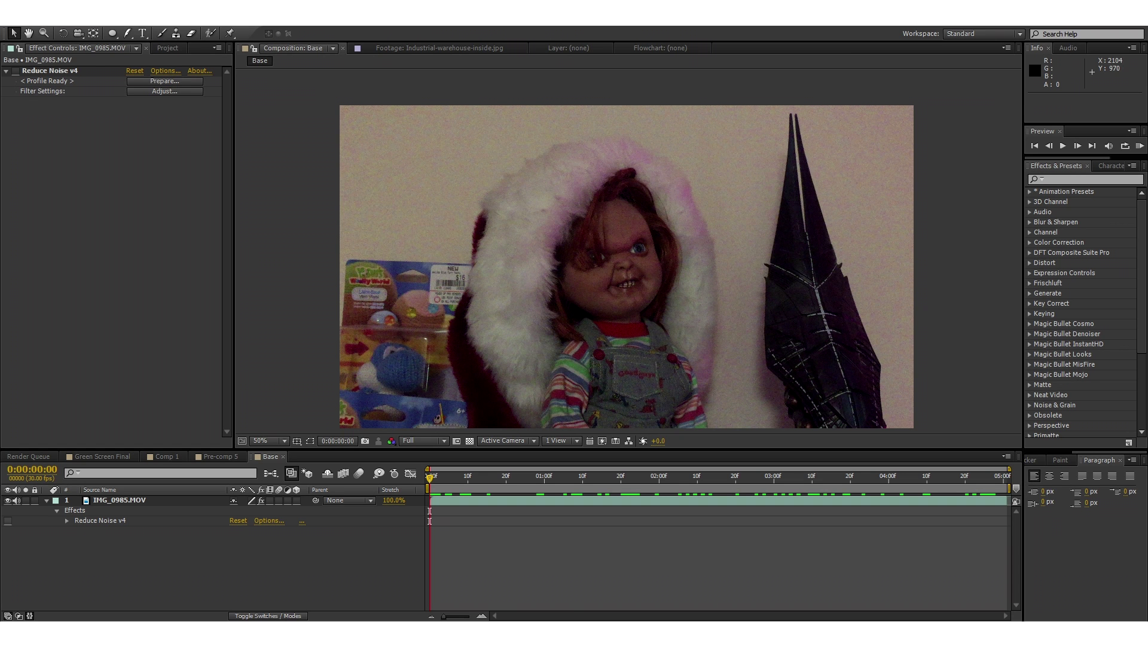
Step: Open the Reduce Noise v4 set-up and generate a new automatic noise profile
{"action": "left_click", "coordinate": [145, 82]}
{"action": "left_click", "coordinate": [160, 72]}
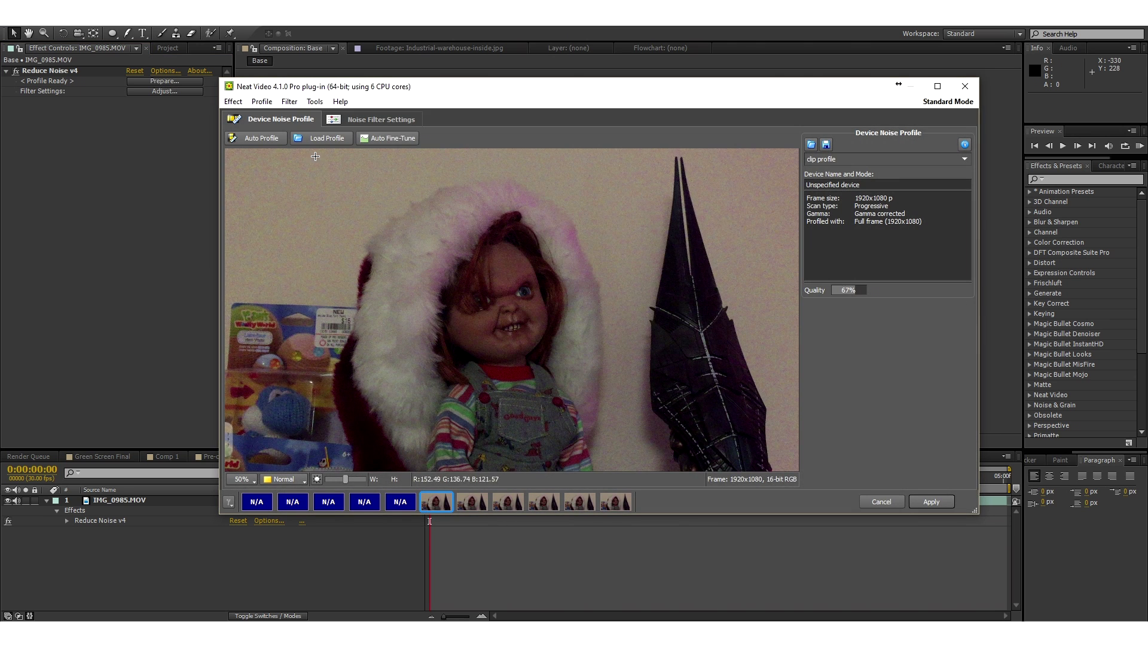
{"action": "left_click", "coordinate": [261, 139]}
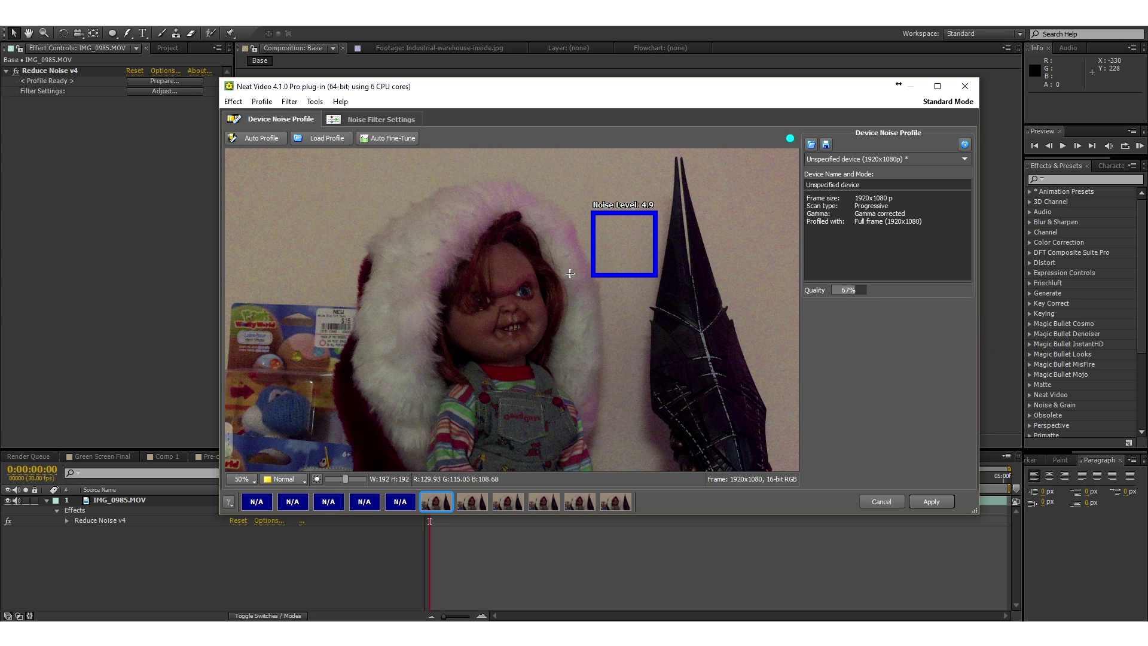
Step: Select a flat wall area of about 191 × 141 px above the toy package as the noise sample and apply the profile
{"action": "left_click_drag", "start_coordinate": [236, 164], "coordinate": [315, 240]}
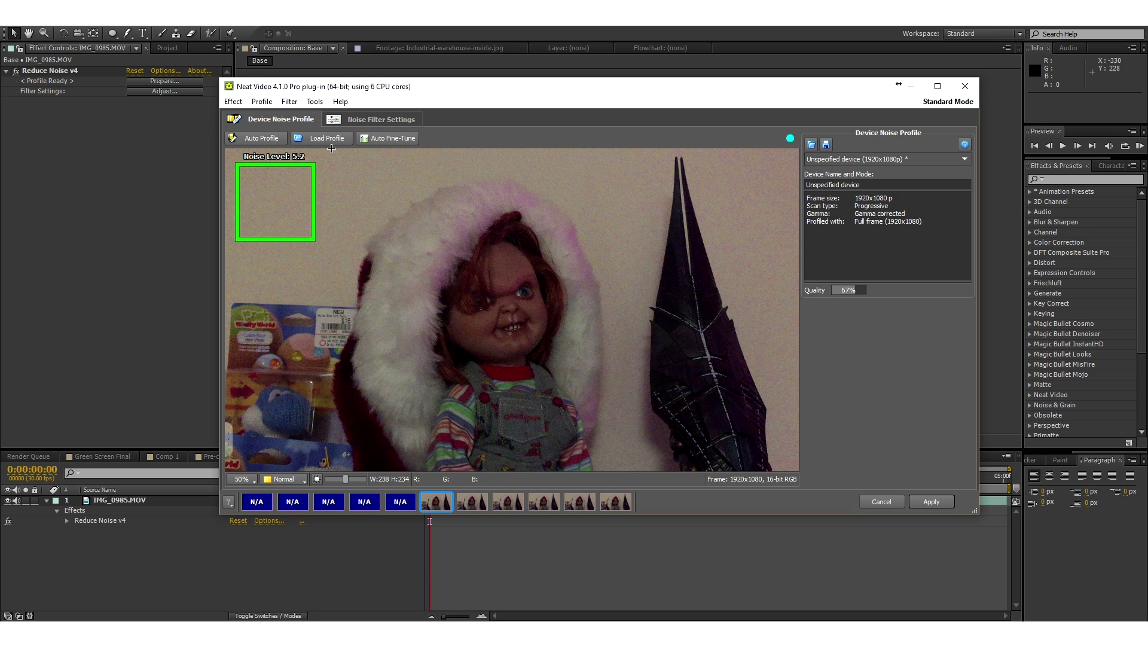
{"action": "left_click", "coordinate": [382, 139]}
{"action": "left_click_drag", "start_coordinate": [314, 239], "coordinate": [294, 207]}
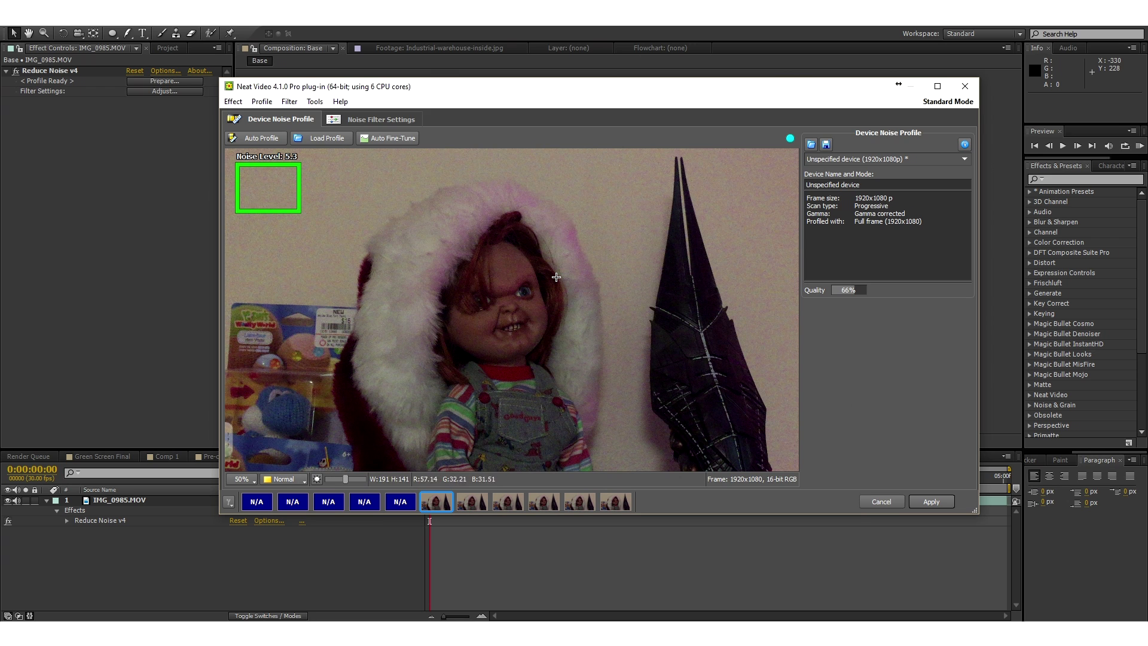
{"action": "left_click", "coordinate": [931, 501]}
{"action": "scroll", "coordinate": [641, 274], "scroll_direction": "up", "scroll_amount": 1}
{"action": "scroll", "coordinate": [642, 287], "scroll_direction": "up", "scroll_amount": 1}
{"action": "scroll", "coordinate": [644, 305], "scroll_direction": "down", "scroll_amount": 2}
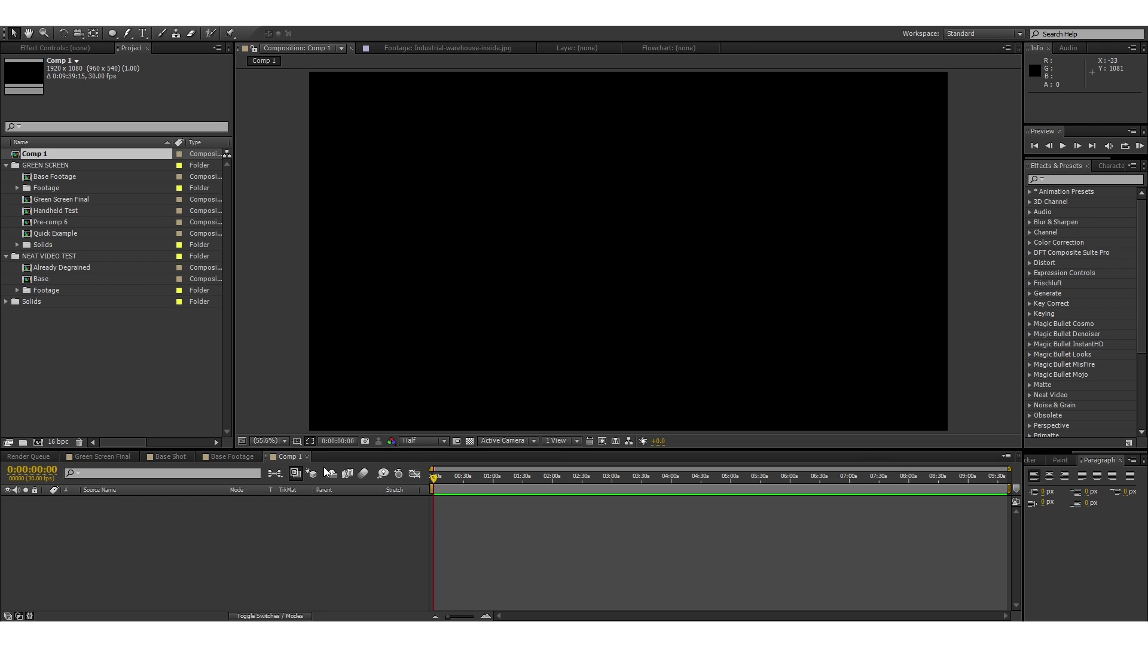
Step: Open the Base Footage composition and examine the green-screen man's arm, tank top and face edges up close
{"action": "left_click", "coordinate": [239, 457]}
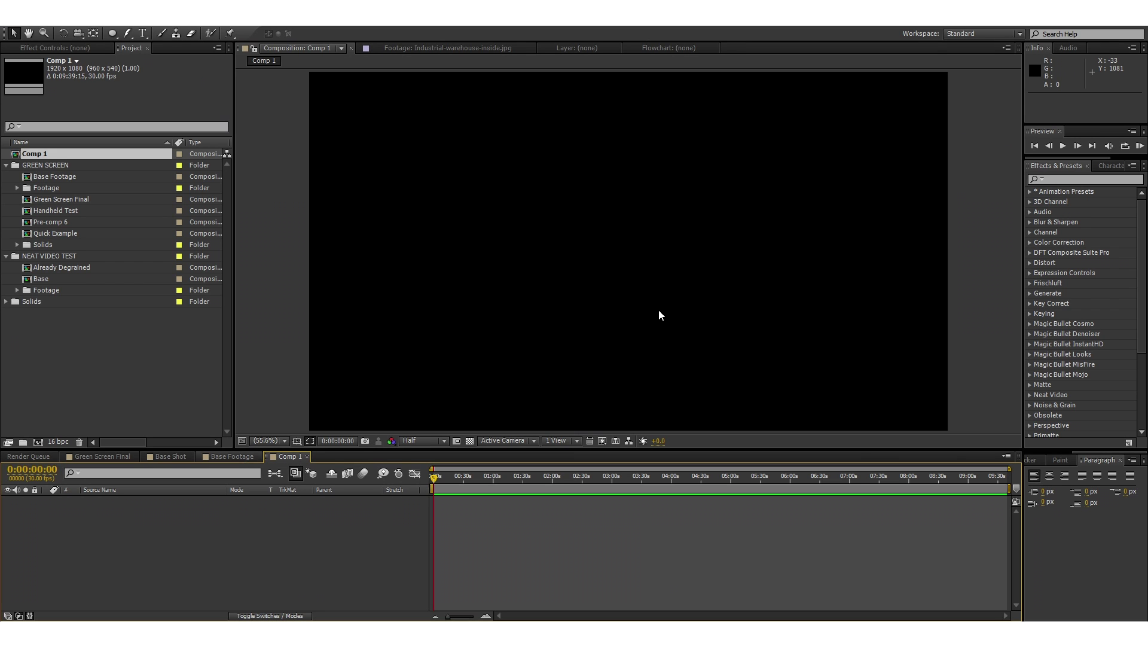
{"action": "left_click", "coordinate": [254, 457]}
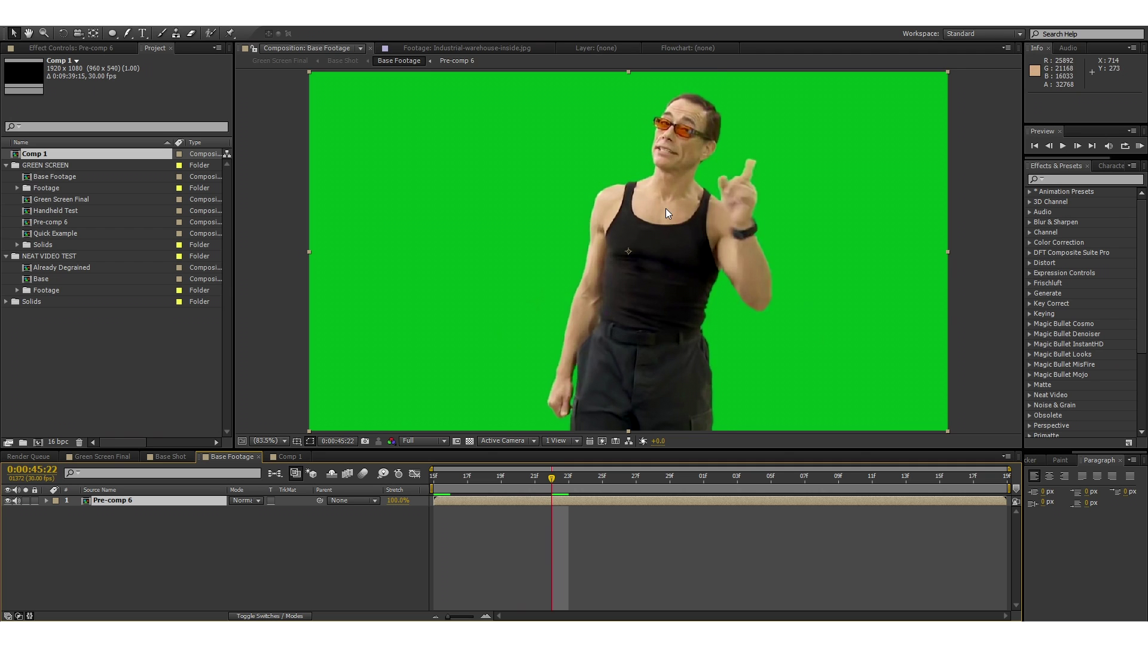
{"action": "scroll", "coordinate": [666, 206], "scroll_direction": "up", "scroll_amount": 2}
{"action": "scroll", "coordinate": [653, 208], "scroll_direction": "up", "scroll_amount": 1}
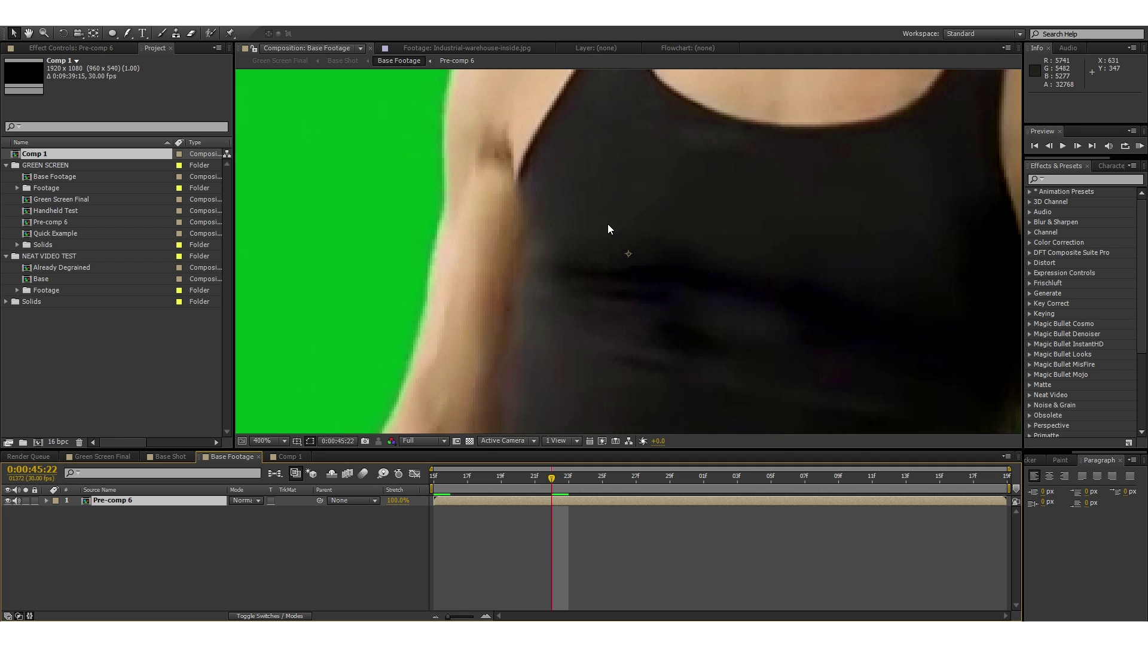
{"action": "scroll", "coordinate": [608, 231], "scroll_direction": "down", "scroll_amount": 2}
{"action": "scroll", "coordinate": [601, 253], "scroll_direction": "up", "scroll_amount": 2}
{"action": "left_click_drag", "start_coordinate": [533, 215], "coordinate": [561, 296]}
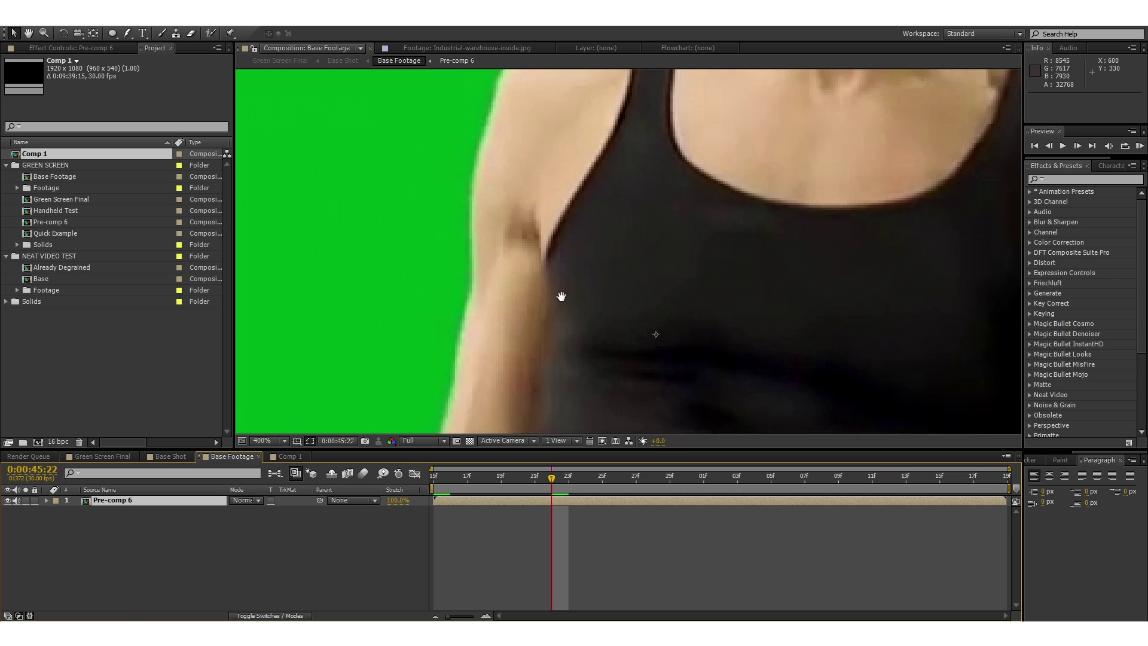
{"action": "scroll", "coordinate": [527, 207], "scroll_direction": "down", "scroll_amount": 1}
{"action": "scroll", "coordinate": [506, 260], "scroll_direction": "up", "scroll_amount": 3}
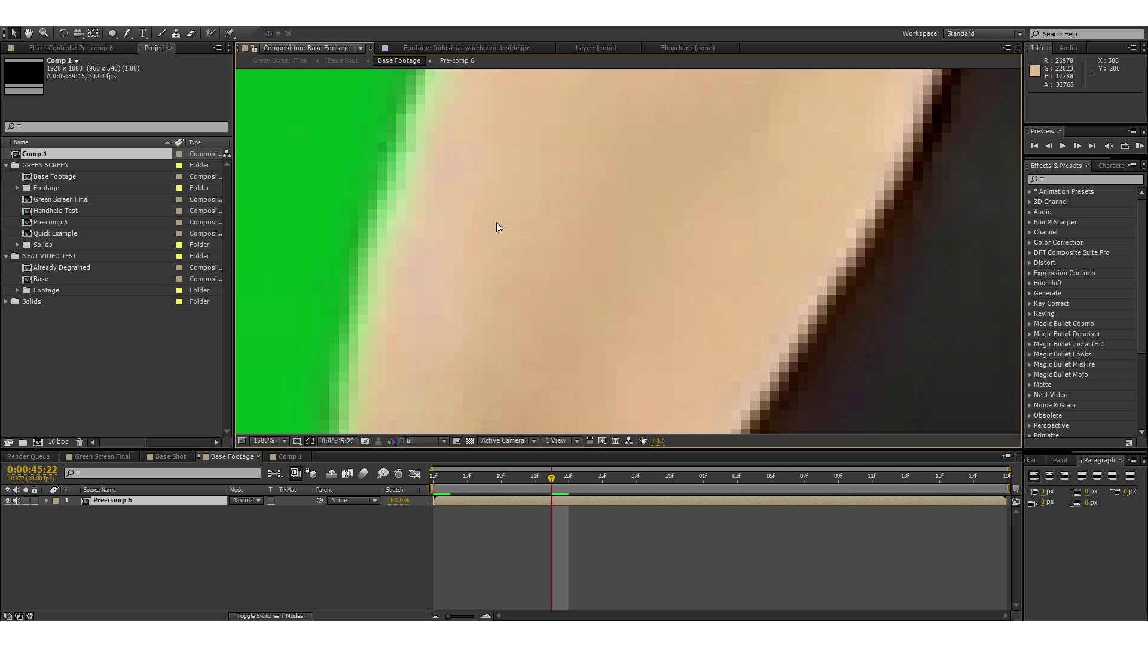
{"action": "scroll", "coordinate": [497, 227], "scroll_direction": "down", "scroll_amount": 3}
{"action": "scroll", "coordinate": [672, 182], "scroll_direction": "up", "scroll_amount": 2}
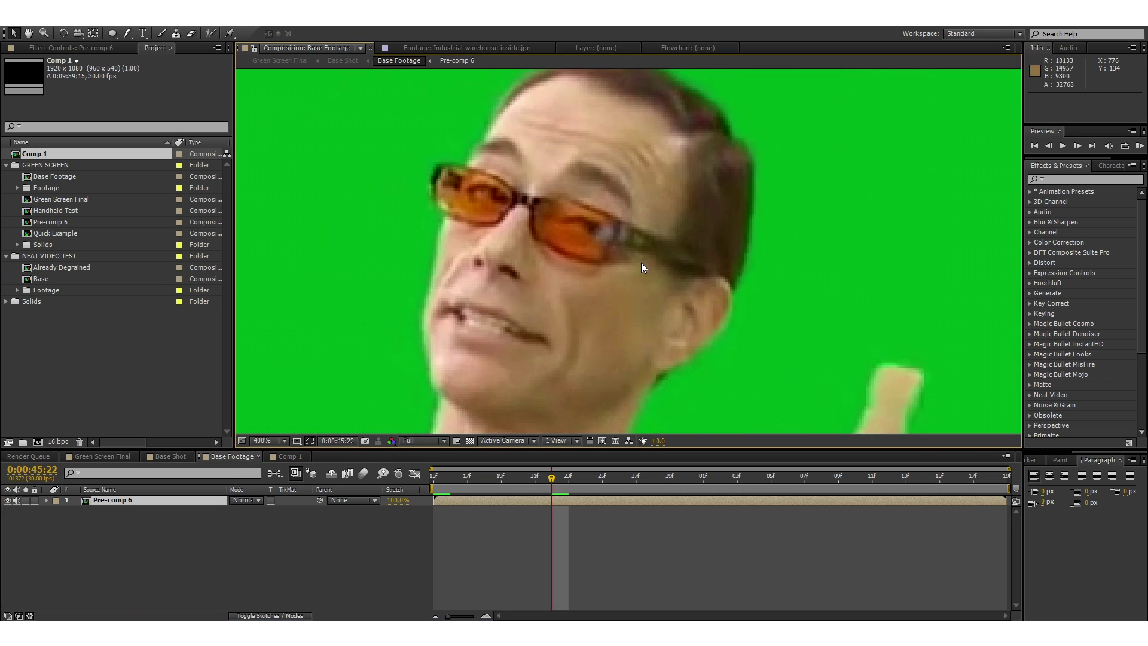
Step: Examine the man's raised hand and neck against the green background at high magnification
{"action": "scroll", "coordinate": [642, 263], "scroll_direction": "up", "scroll_amount": 1}
{"action": "scroll", "coordinate": [701, 224], "scroll_direction": "down", "scroll_amount": 3}
{"action": "scroll", "coordinate": [671, 243], "scroll_direction": "up", "scroll_amount": 3}
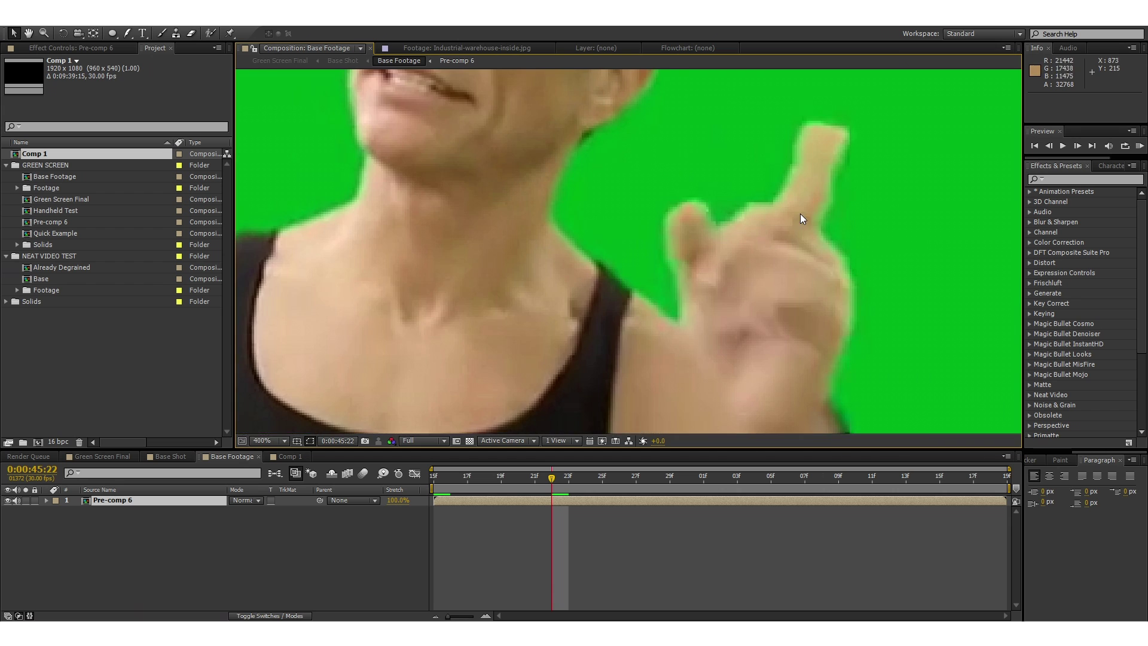
{"action": "scroll", "coordinate": [716, 260], "scroll_direction": "down", "scroll_amount": 2}
{"action": "scroll", "coordinate": [726, 258], "scroll_direction": "up", "scroll_amount": 2}
{"action": "scroll", "coordinate": [726, 259], "scroll_direction": "down", "scroll_amount": 3}
{"action": "scroll", "coordinate": [615, 333], "scroll_direction": "up", "scroll_amount": 2}
Step: Scrub the Base Footage composition back to 0:00:45:15 and inspect the man's moving arms and trousers
{"action": "left_click_drag", "start_coordinate": [529, 489], "coordinate": [501, 487]}
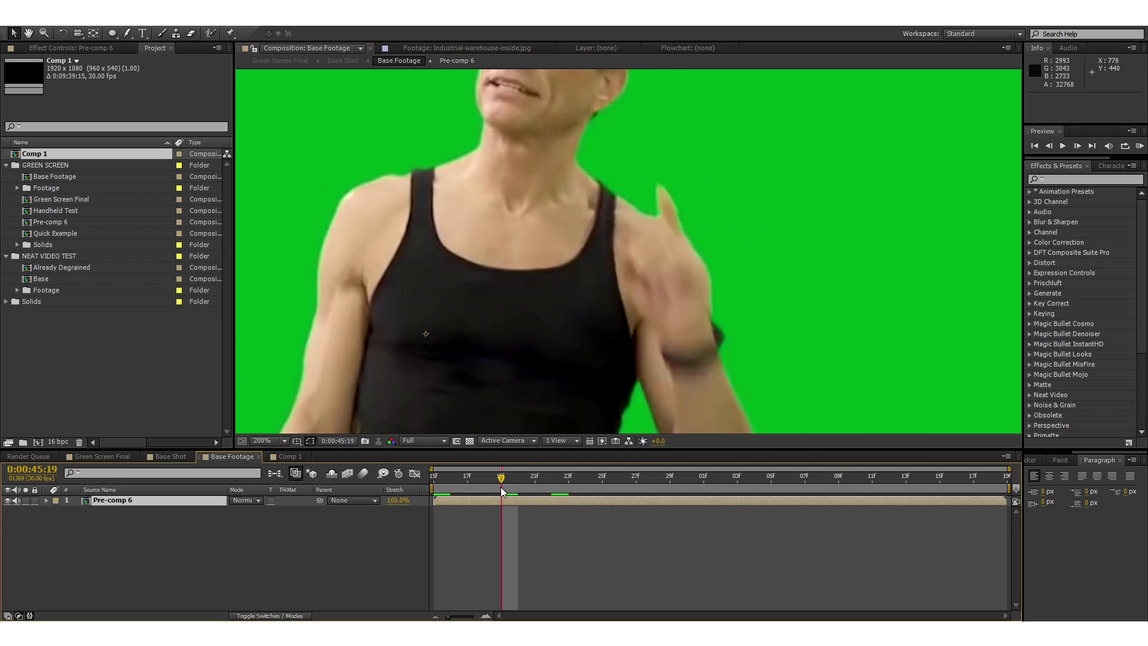
{"action": "left_click", "coordinate": [472, 476]}
{"action": "scroll", "coordinate": [575, 308], "scroll_direction": "down", "scroll_amount": 2}
{"action": "scroll", "coordinate": [620, 270], "scroll_direction": "up", "scroll_amount": 2}
{"action": "left_click_drag", "start_coordinate": [496, 489], "coordinate": [431, 483]}
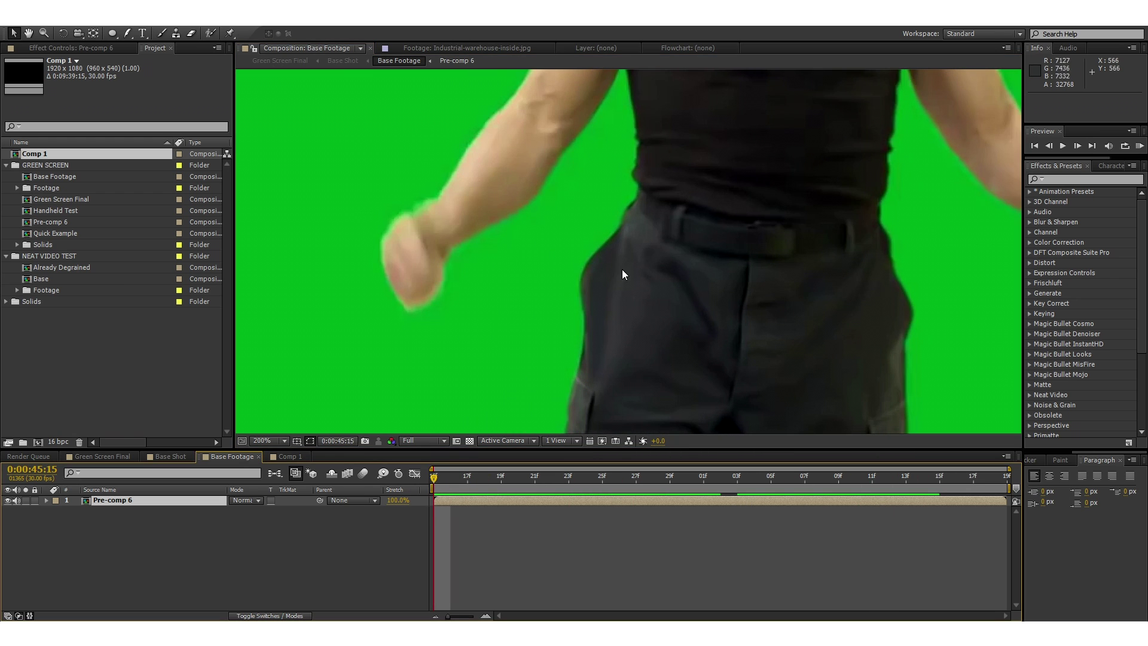
{"action": "key", "text": "comma"}
{"action": "scroll", "coordinate": [535, 256], "scroll_direction": "down", "scroll_amount": 2}
{"action": "scroll", "coordinate": [611, 203], "scroll_direction": "up", "scroll_amount": 2}
{"action": "scroll", "coordinate": [629, 177], "scroll_direction": "down", "scroll_amount": 1}
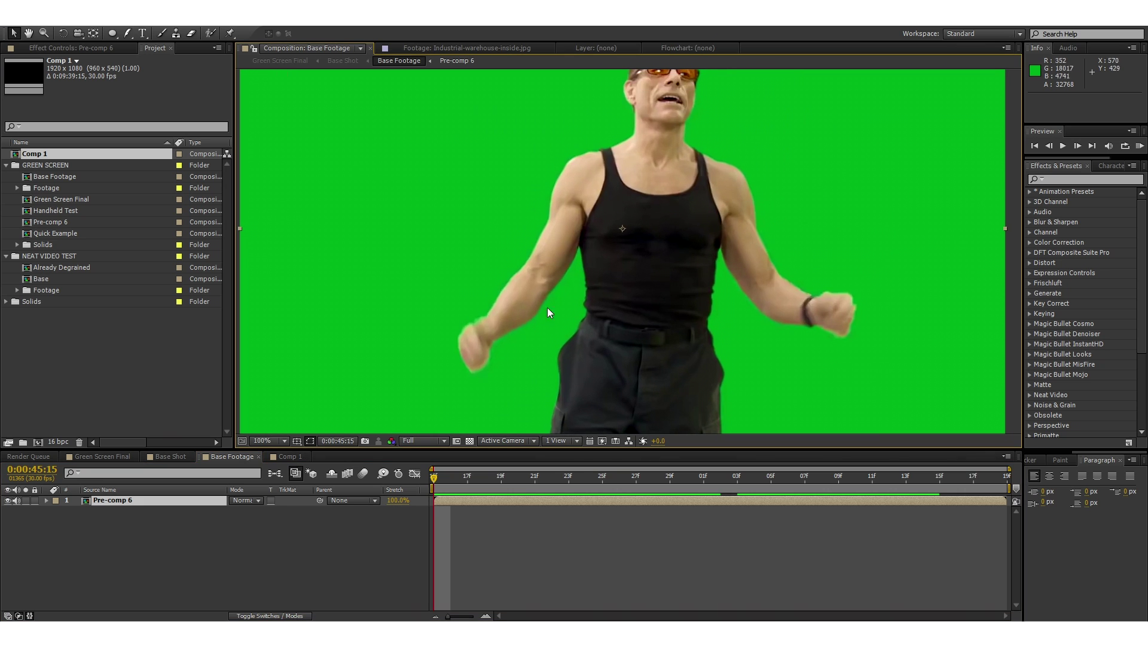
Step: In the Base Shot composition, enable Color Range 2 on the top Base Footage layer and examine the man's keyed edges
{"action": "left_click", "coordinate": [167, 457]}
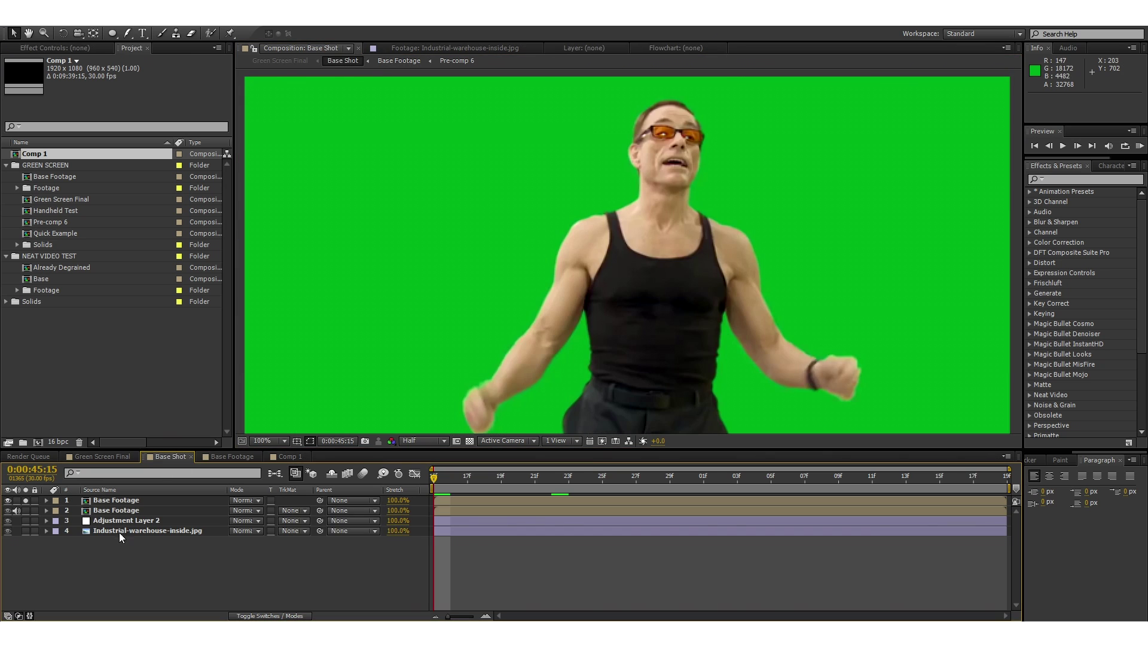
{"action": "left_click", "coordinate": [95, 501]}
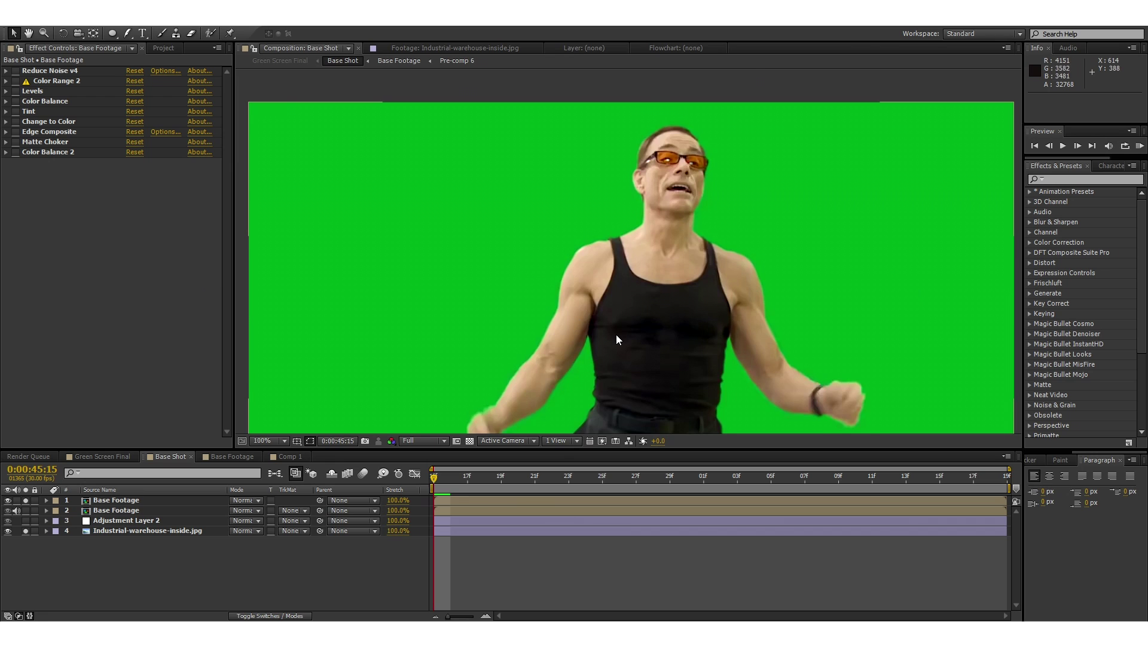
{"action": "key", "text": "period"}
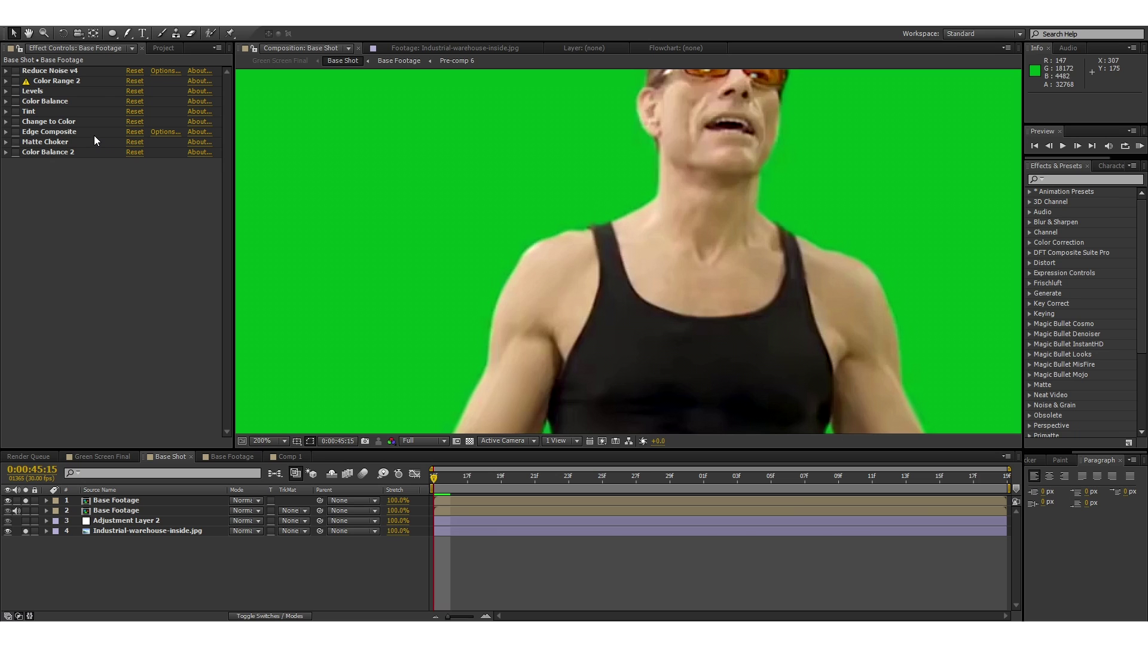
{"action": "left_click", "coordinate": [16, 77]}
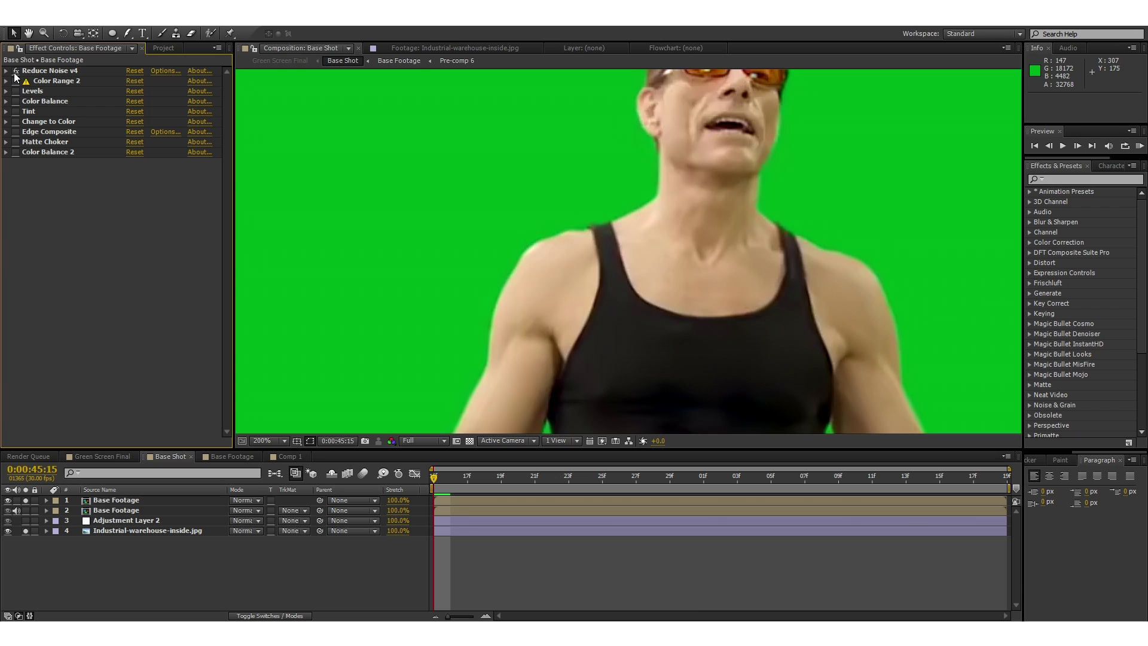
{"action": "left_click", "coordinate": [16, 81]}
{"action": "scroll", "coordinate": [565, 228], "scroll_direction": "down", "scroll_amount": 2}
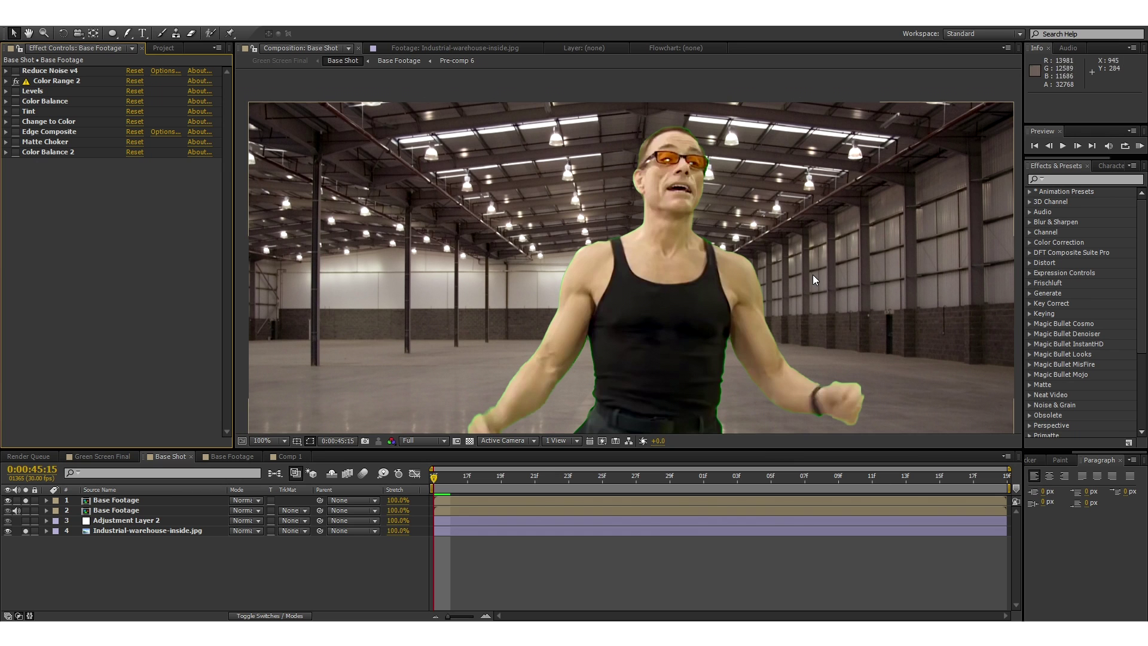
{"action": "scroll", "coordinate": [813, 274], "scroll_direction": "down", "scroll_amount": 1}
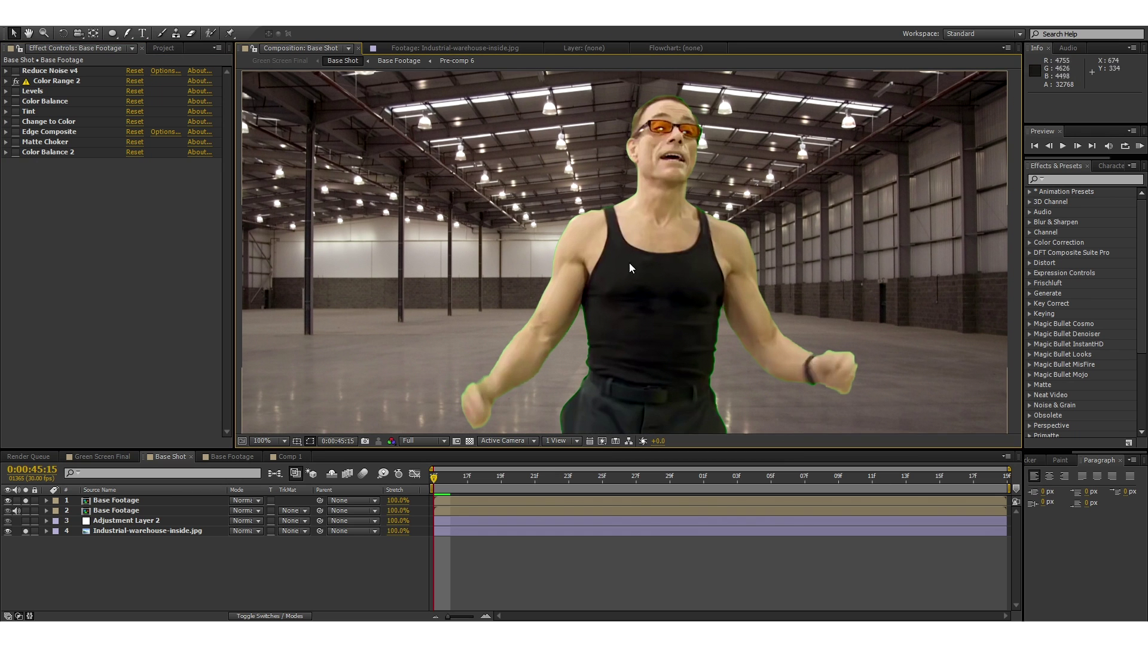
{"action": "scroll", "coordinate": [601, 235], "scroll_direction": "up", "scroll_amount": 5}
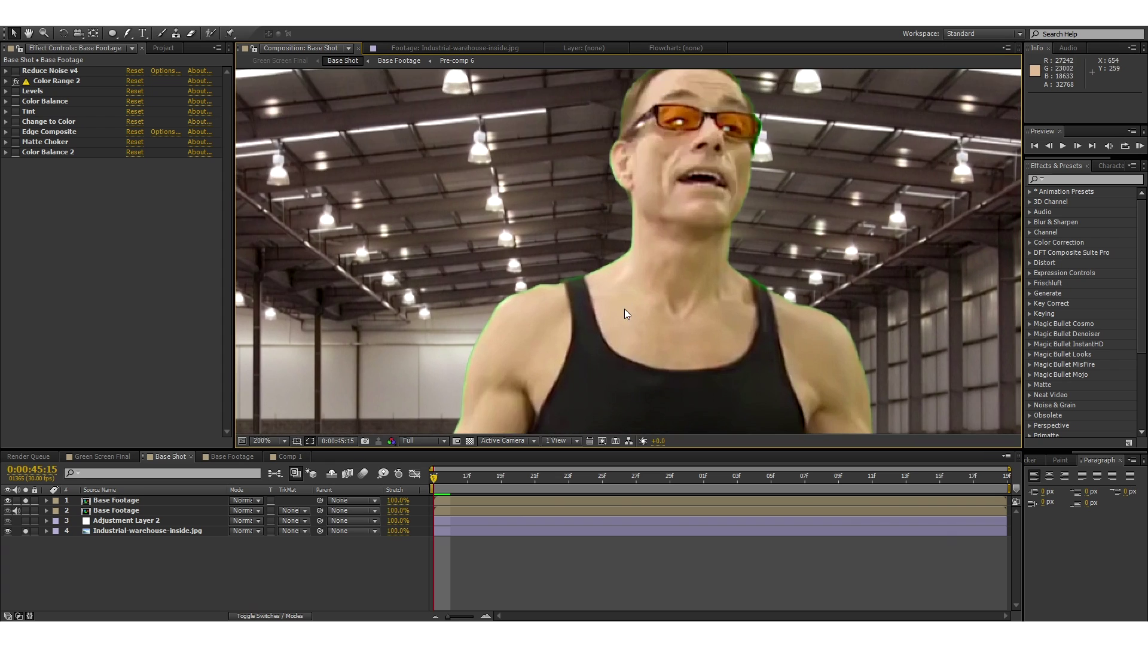
{"action": "scroll", "coordinate": [627, 253], "scroll_direction": "down", "scroll_amount": 1}
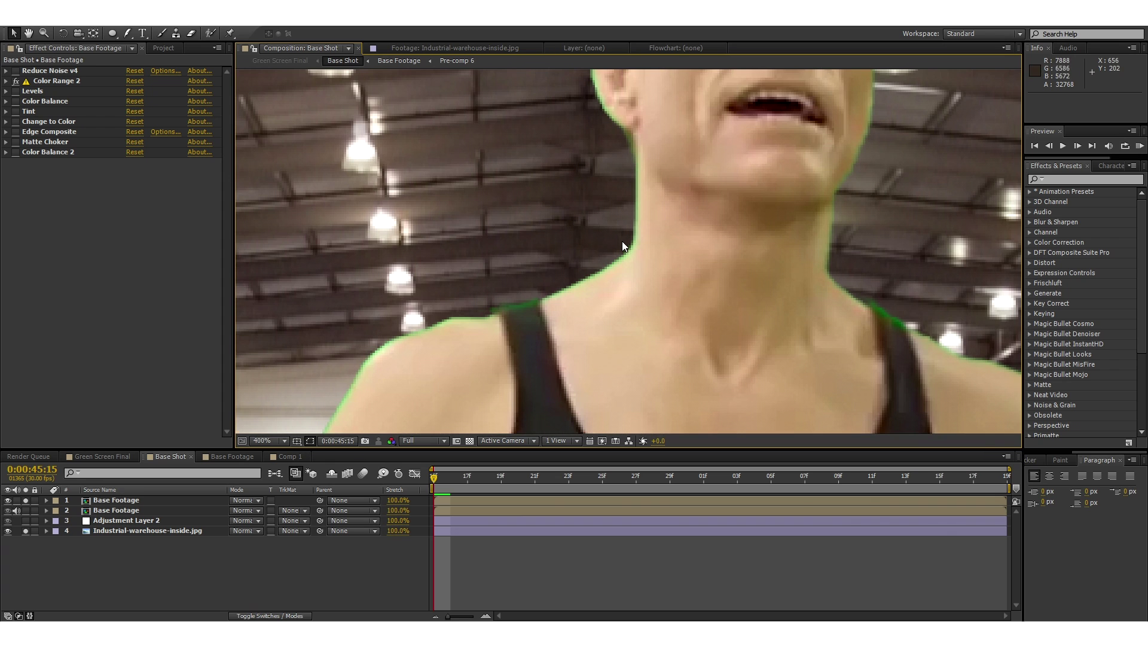
Step: Duplicate the Color Range 2 effect, disable the original and reset the copy to its default values
{"action": "left_click", "coordinate": [43, 82]}
{"action": "key", "text": "ctrl+d"}
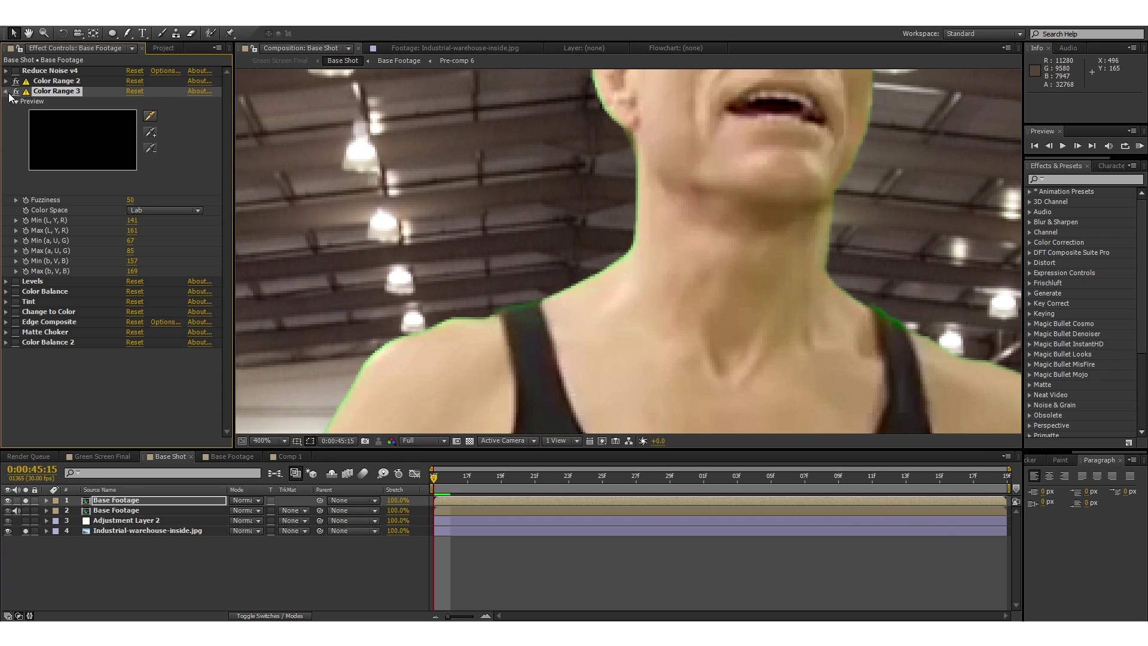
{"action": "left_click", "coordinate": [6, 92]}
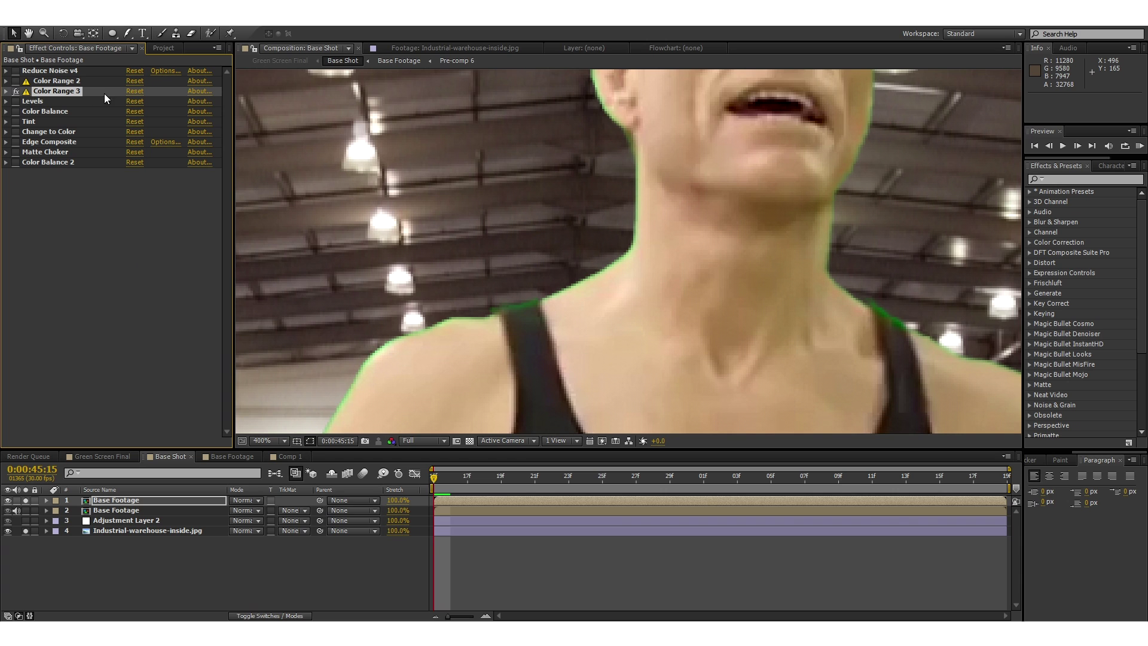
{"action": "left_click", "coordinate": [6, 92]}
Step: Key out the green background with the duplicated Color Range effect, adding the leftover green beside the man's neck to the range
{"action": "left_click", "coordinate": [149, 118]}
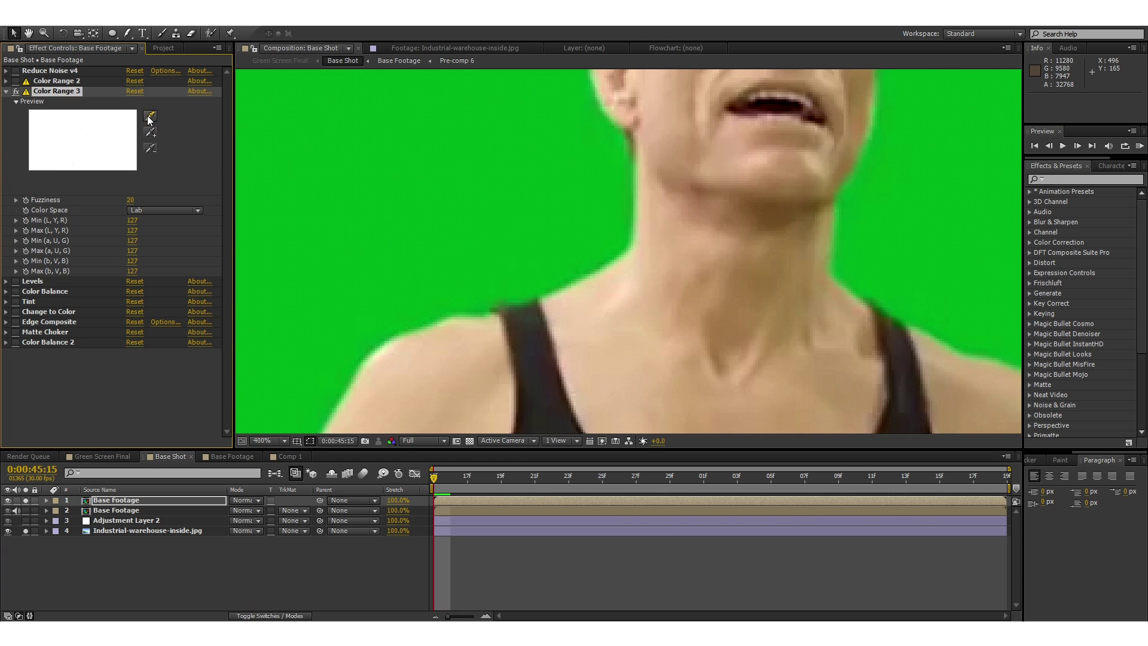
{"action": "left_click", "coordinate": [472, 154]}
{"action": "left_click", "coordinate": [150, 132]}
{"action": "left_click", "coordinate": [631, 238]}
{"action": "scroll", "coordinate": [631, 238], "scroll_direction": "up", "scroll_amount": 2}
{"action": "left_click", "coordinate": [150, 131]}
{"action": "left_click", "coordinate": [642, 180]}
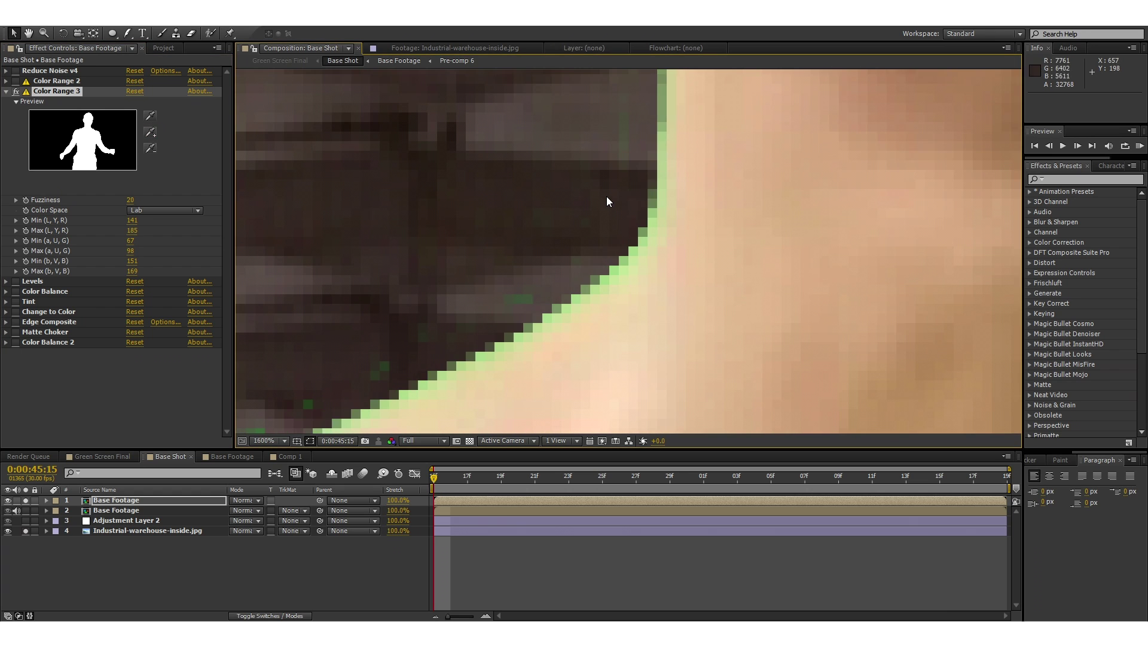
{"action": "scroll", "coordinate": [602, 199], "scroll_direction": "down", "scroll_amount": 3}
{"action": "scroll", "coordinate": [599, 210], "scroll_direction": "down", "scroll_amount": 1}
{"action": "scroll", "coordinate": [615, 207], "scroll_direction": "up", "scroll_amount": 1}
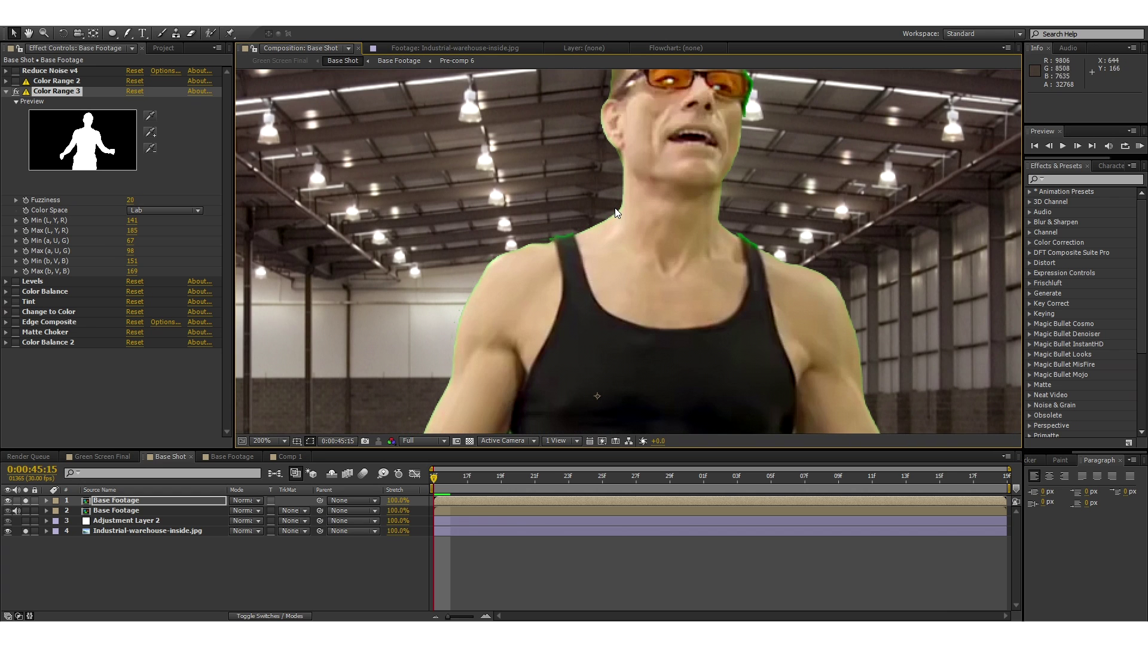
Step: Delete the duplicated Color Range 3 effect from the top Base Footage layer and re-enable the original Color Range 2
{"action": "left_click_drag", "start_coordinate": [134, 201], "coordinate": [146, 203]}
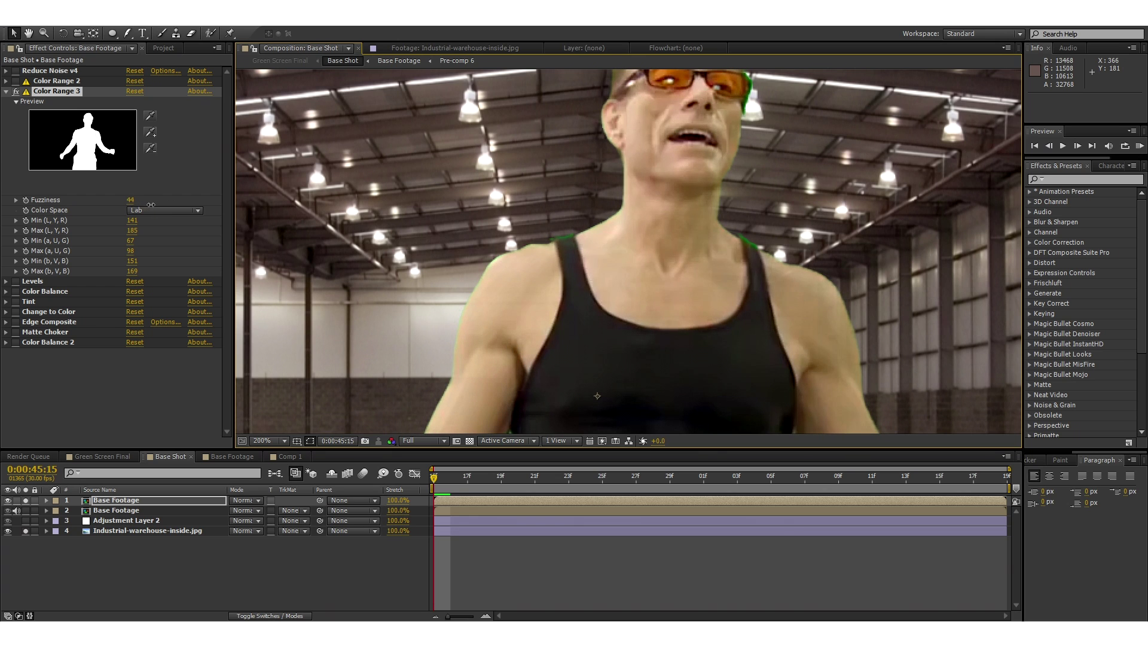
{"action": "key", "text": "ctrl+z"}
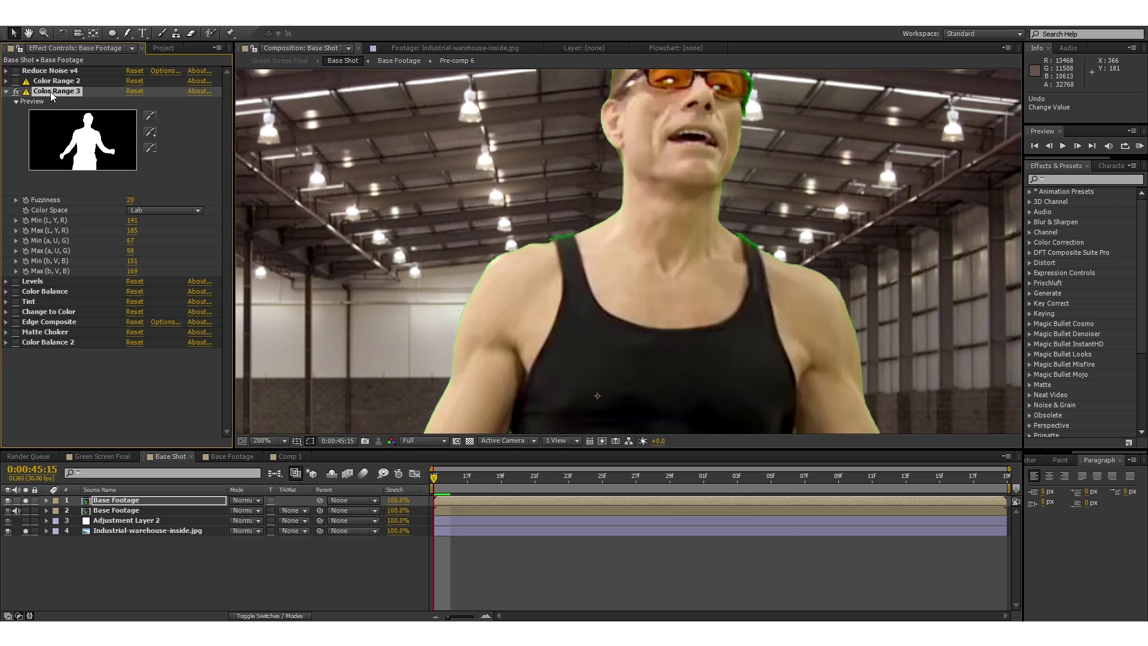
{"action": "key", "text": "Delete"}
{"action": "left_click", "coordinate": [16, 80]}
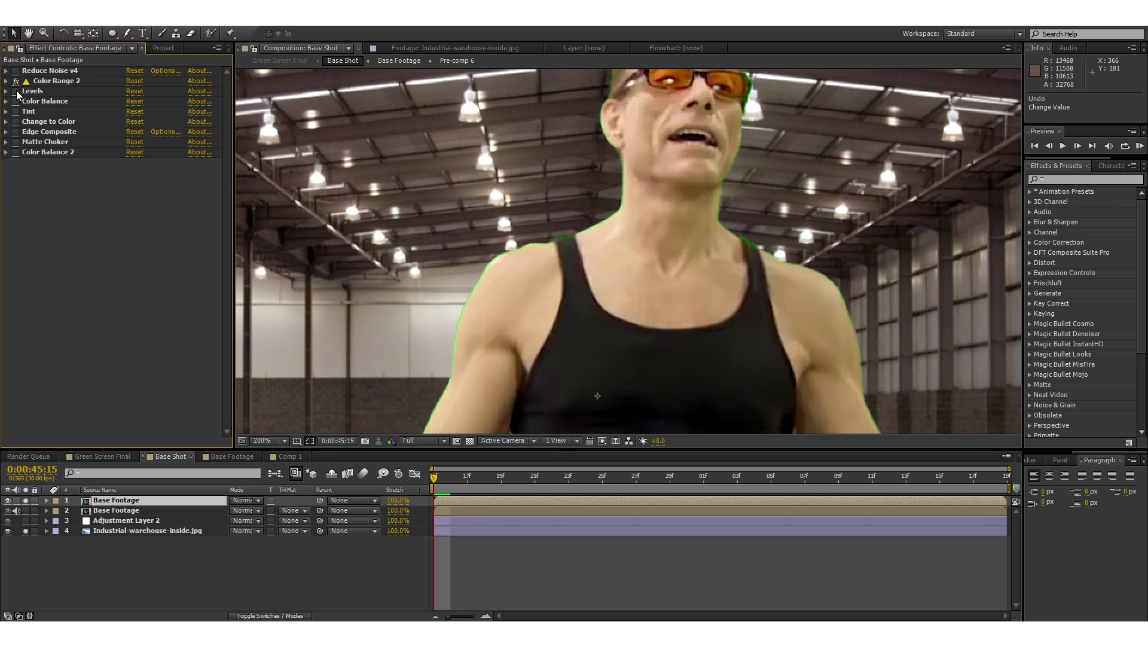
Step: Enable the Levels, Color Balance and Tint effects on the top Base Footage layer and inspect the man against the warehouse
{"action": "left_click", "coordinate": [15, 91]}
{"action": "left_click", "coordinate": [16, 101]}
{"action": "left_click", "coordinate": [15, 111]}
{"action": "key", "text": "comma"}
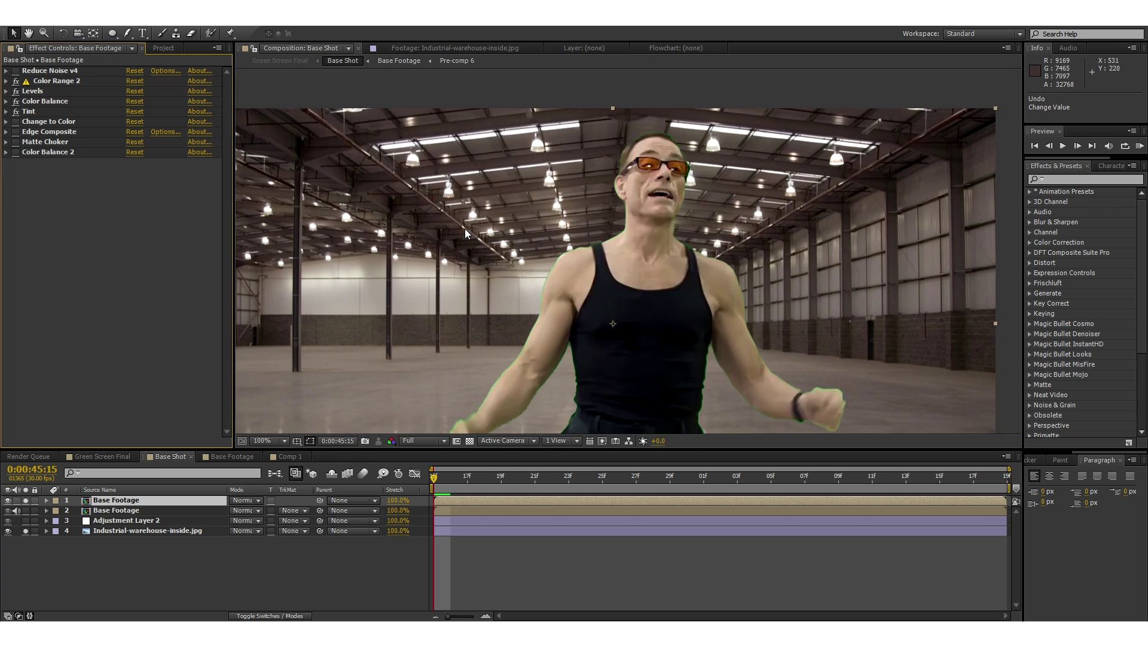
{"action": "left_click_drag", "start_coordinate": [464, 228], "coordinate": [445, 149]}
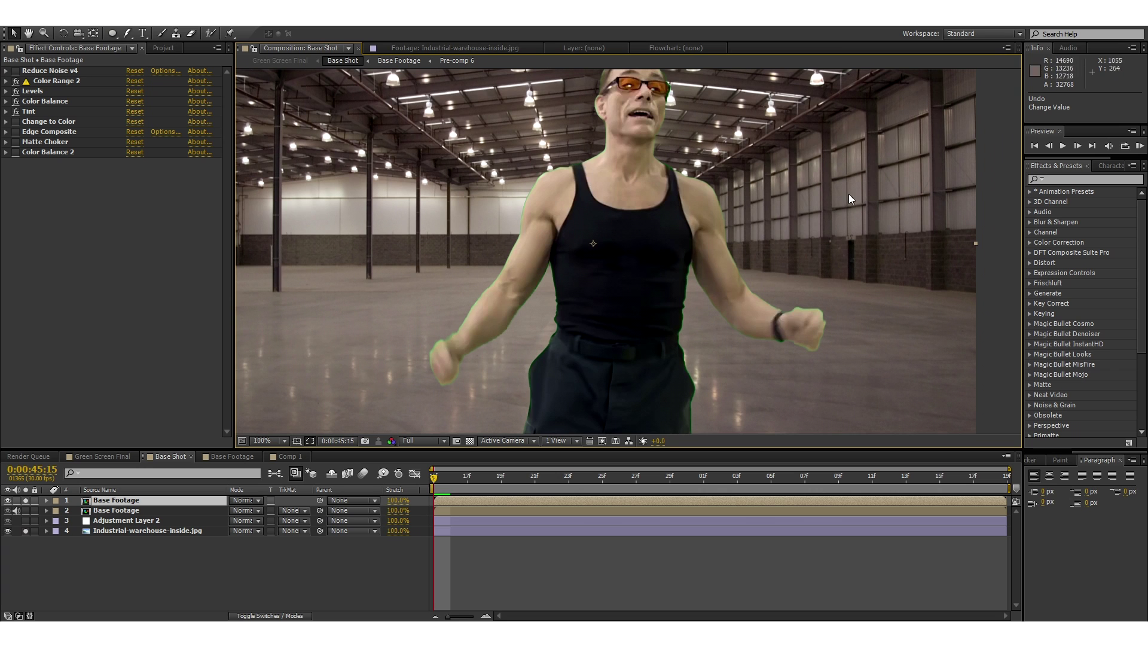
{"action": "scroll", "coordinate": [616, 215], "scroll_direction": "up", "scroll_amount": 2}
{"action": "scroll", "coordinate": [627, 277], "scroll_direction": "down", "scroll_amount": 1}
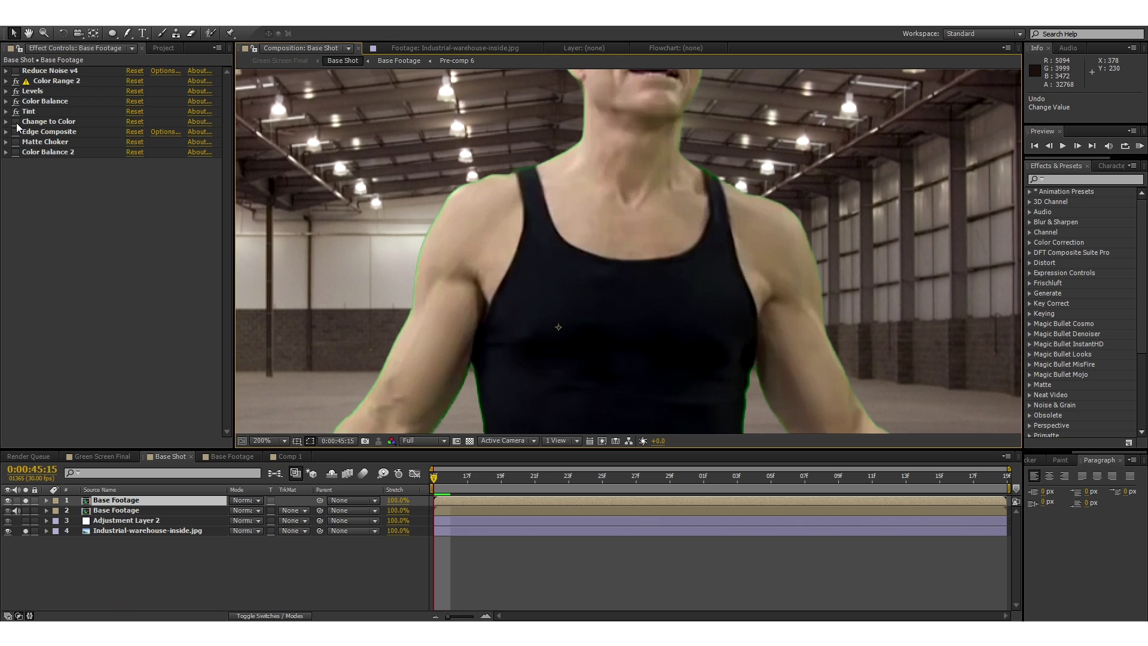
Step: Disable Color Range 2, Levels, Color Balance and Tint, and examine what Change to Color alone does to the green background and face edges
{"action": "left_click_drag", "start_coordinate": [16, 111], "coordinate": [16, 81]}
{"action": "left_click", "coordinate": [42, 122]}
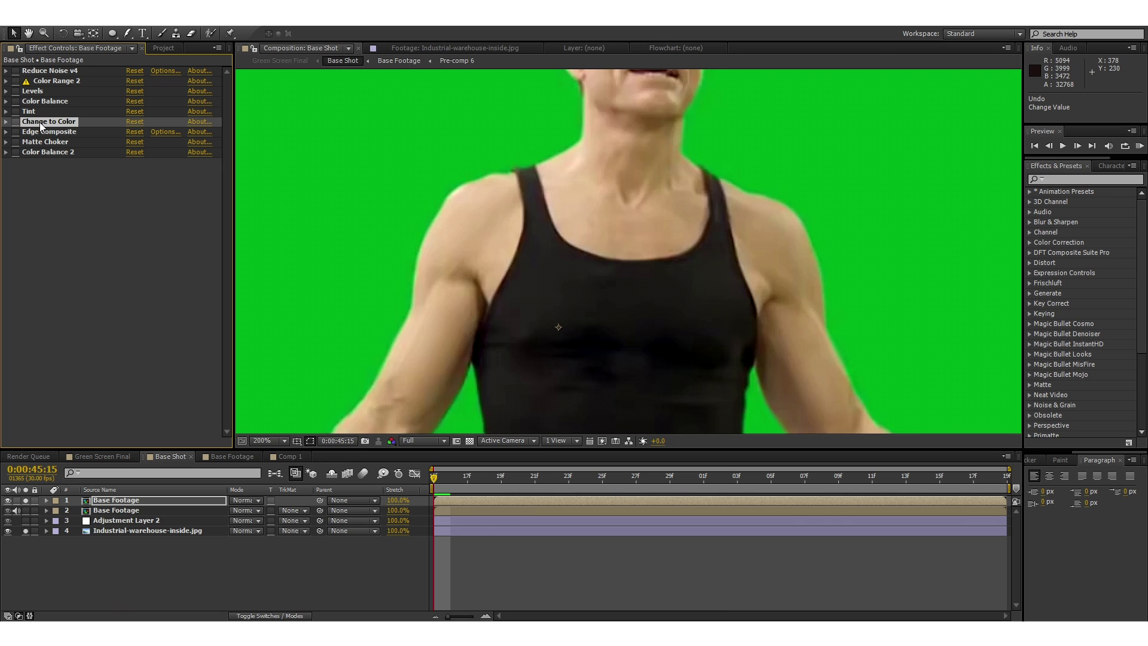
{"action": "left_click", "coordinate": [17, 121]}
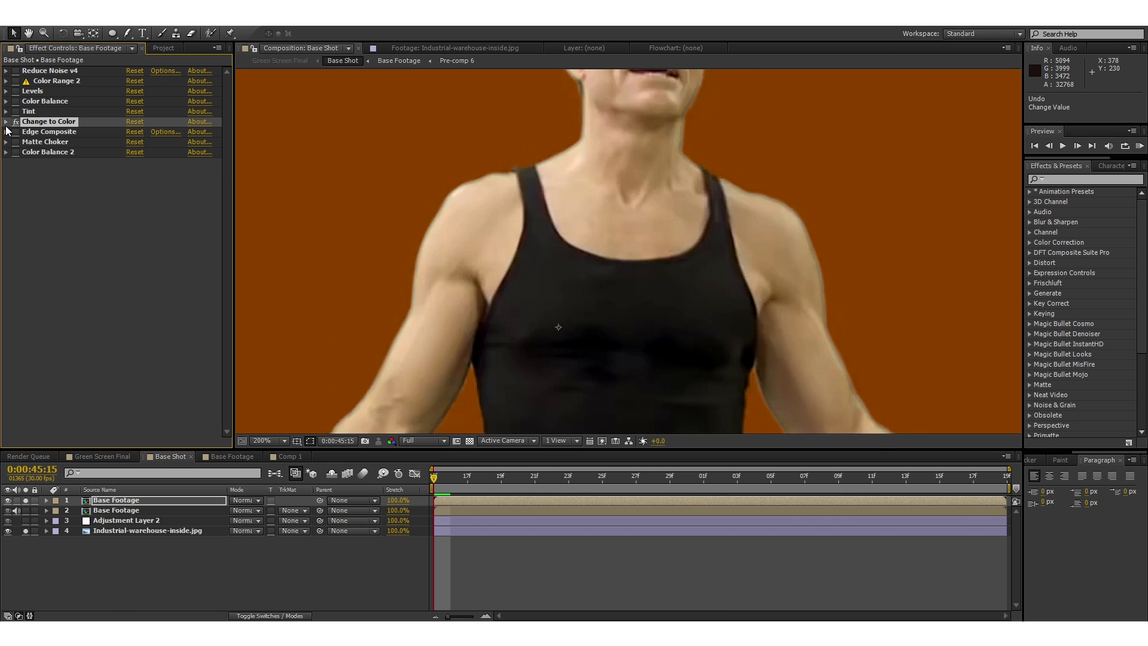
{"action": "left_click", "coordinate": [6, 122]}
{"action": "left_click", "coordinate": [16, 122]}
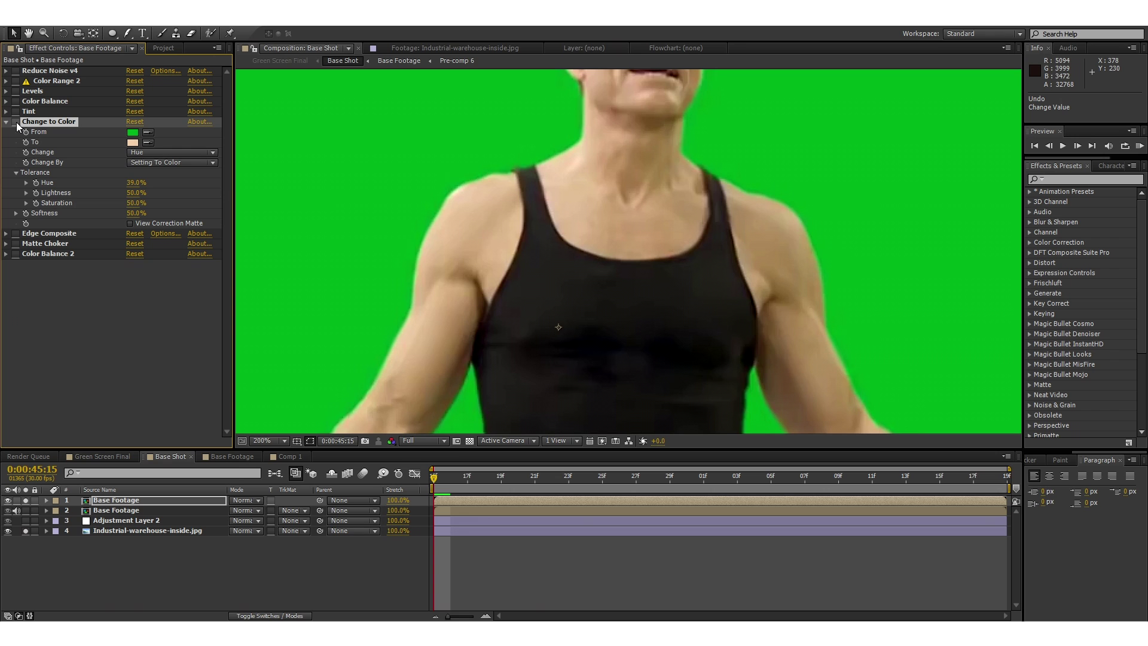
{"action": "left_click", "coordinate": [16, 122]}
{"action": "scroll", "coordinate": [576, 203], "scroll_direction": "up", "scroll_amount": 2}
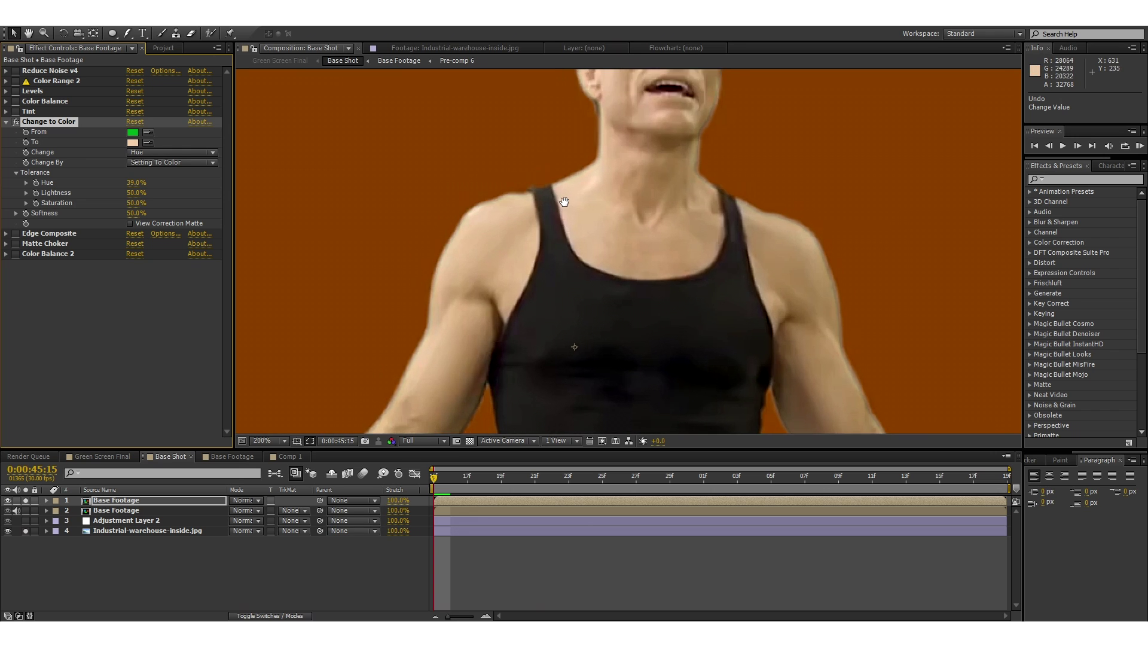
{"action": "scroll", "coordinate": [576, 204], "scroll_direction": "up", "scroll_amount": 3}
{"action": "scroll", "coordinate": [681, 164], "scroll_direction": "up", "scroll_amount": 1}
{"action": "scroll", "coordinate": [692, 172], "scroll_direction": "up", "scroll_amount": 6}
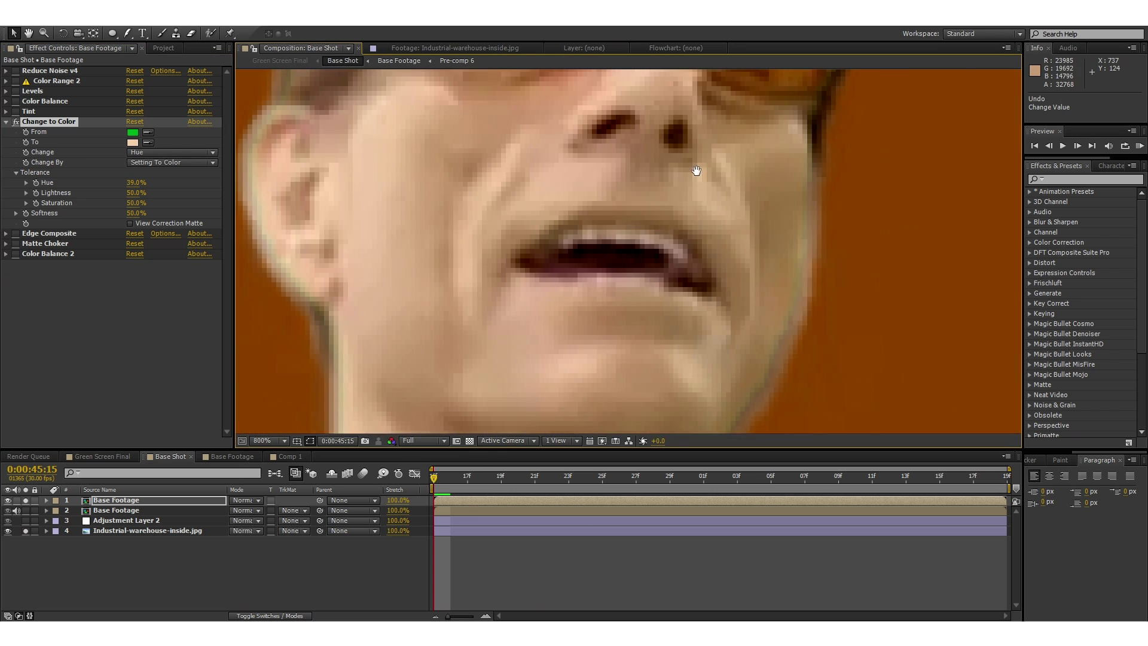
{"action": "scroll", "coordinate": [665, 207], "scroll_direction": "down", "scroll_amount": 2}
{"action": "scroll", "coordinate": [652, 241], "scroll_direction": "up", "scroll_amount": 5}
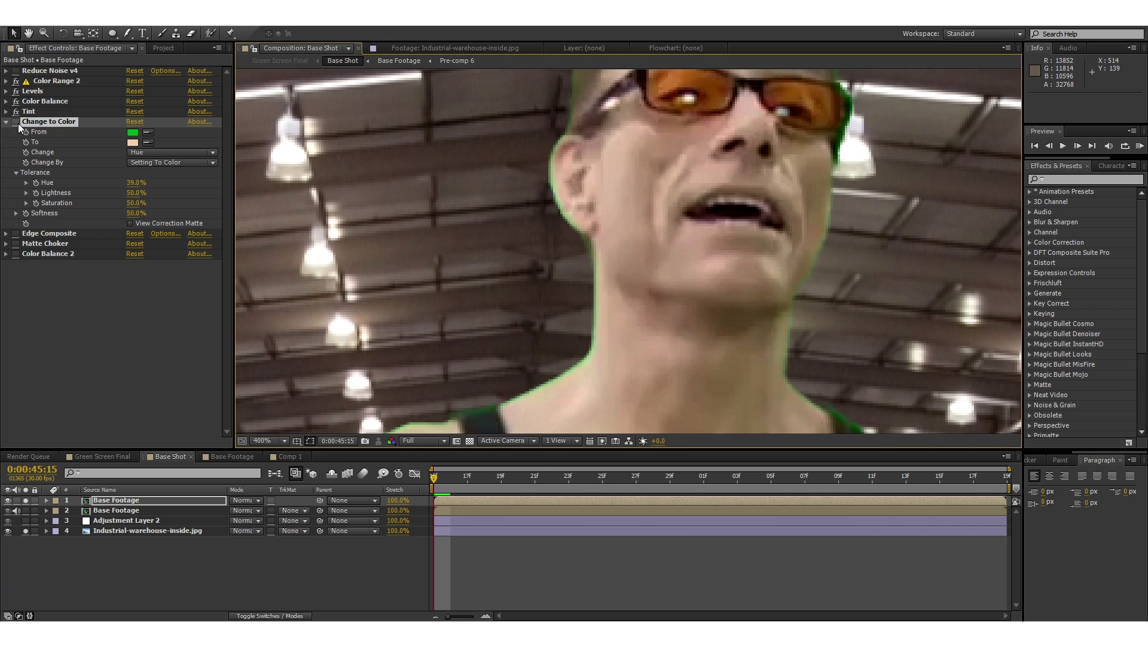
Step: Enable Change to Color on the keyed composite and compare the man's face and shoulder edges with it on and off
{"action": "left_click", "coordinate": [17, 122]}
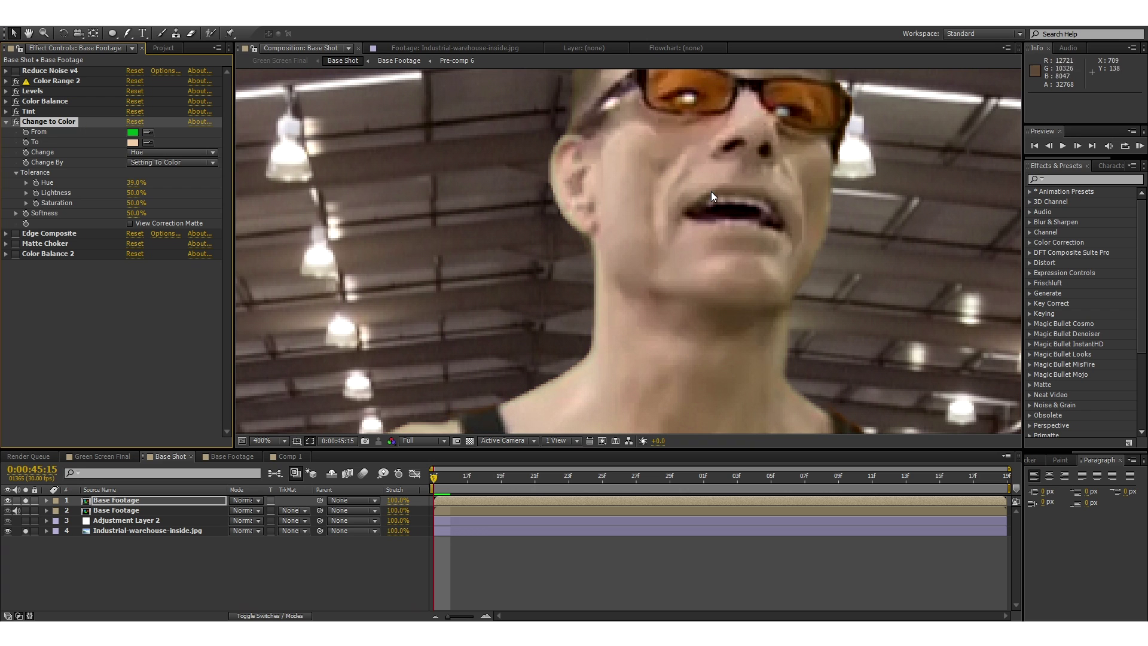
{"action": "scroll", "coordinate": [713, 228], "scroll_direction": "down", "scroll_amount": 5}
{"action": "scroll", "coordinate": [720, 221], "scroll_direction": "up", "scroll_amount": 5}
{"action": "scroll", "coordinate": [596, 268], "scroll_direction": "up", "scroll_amount": 1}
{"action": "scroll", "coordinate": [579, 268], "scroll_direction": "down", "scroll_amount": 1}
{"action": "left_click_drag", "start_coordinate": [451, 358], "coordinate": [560, 252]}
{"action": "scroll", "coordinate": [559, 253], "scroll_direction": "up", "scroll_amount": 1}
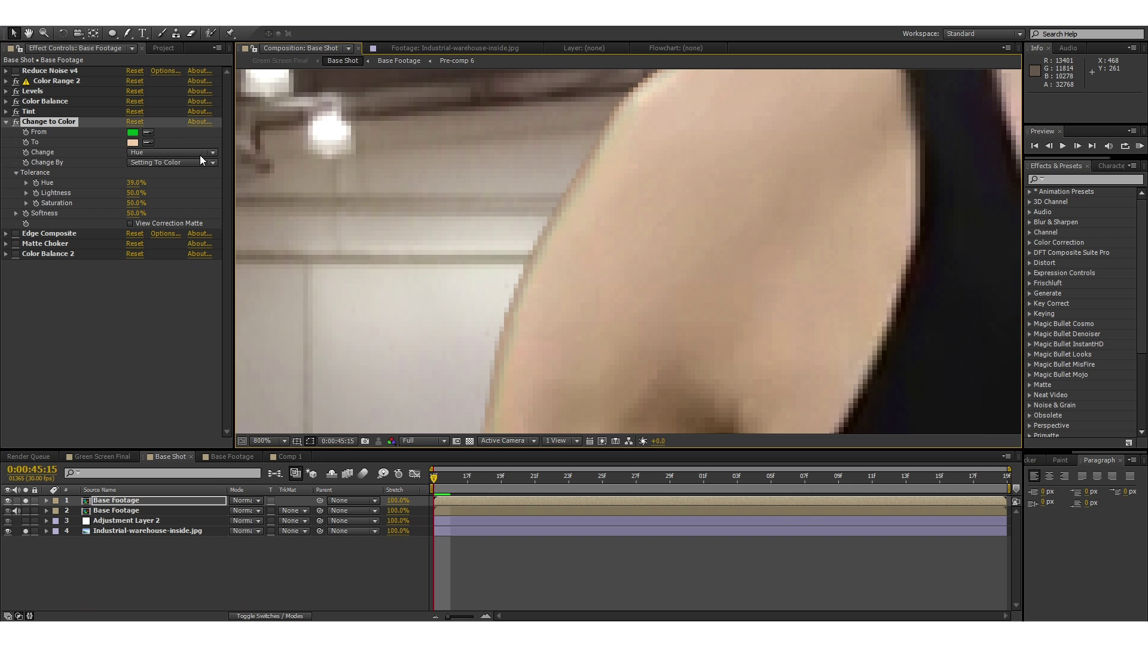
{"action": "left_click", "coordinate": [16, 122]}
{"action": "left_click", "coordinate": [16, 122]}
{"action": "scroll", "coordinate": [597, 179], "scroll_direction": "down", "scroll_amount": 2}
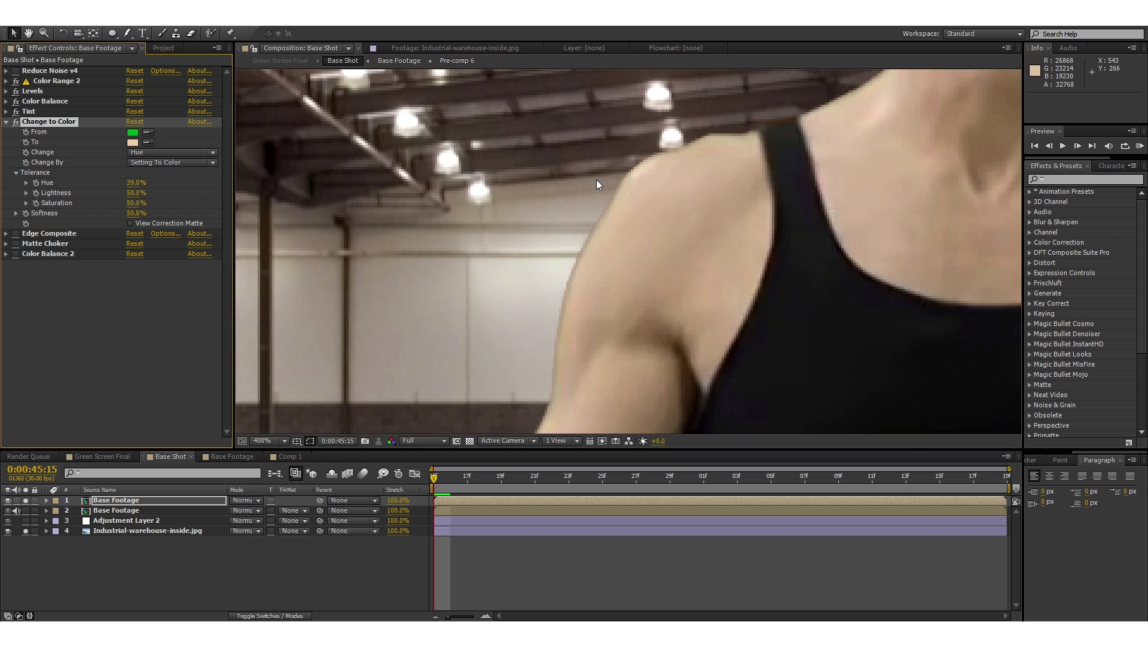
{"action": "scroll", "coordinate": [724, 224], "scroll_direction": "up", "scroll_amount": 1}
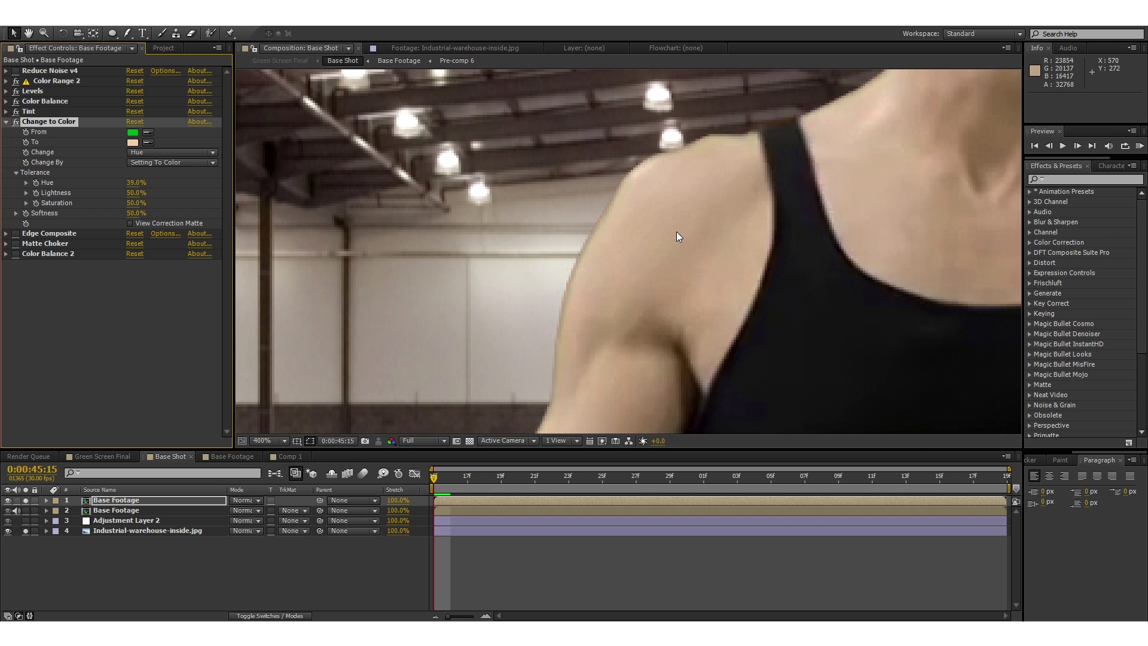
Step: Collapse Change to Color, expand the Edge Composite settings and examine the hard edges around the man's head, shoulders and arms
{"action": "left_click", "coordinate": [6, 122]}
{"action": "left_click", "coordinate": [6, 132]}
{"action": "left_click", "coordinate": [32, 133]}
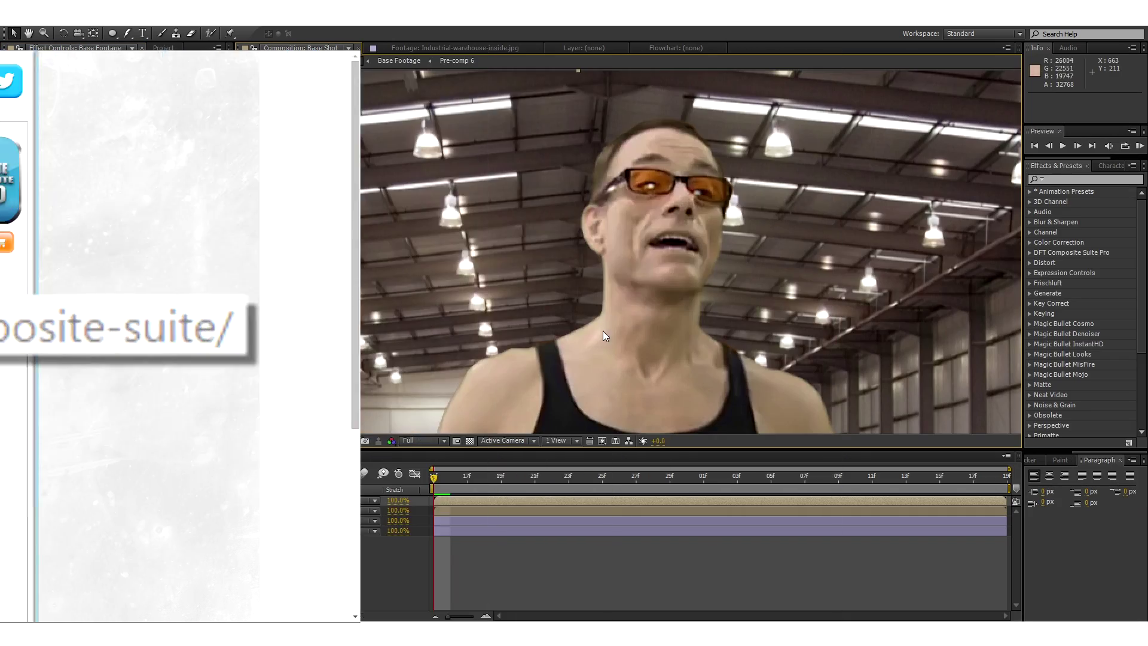
{"action": "scroll", "coordinate": [562, 227], "scroll_direction": "up", "scroll_amount": 4}
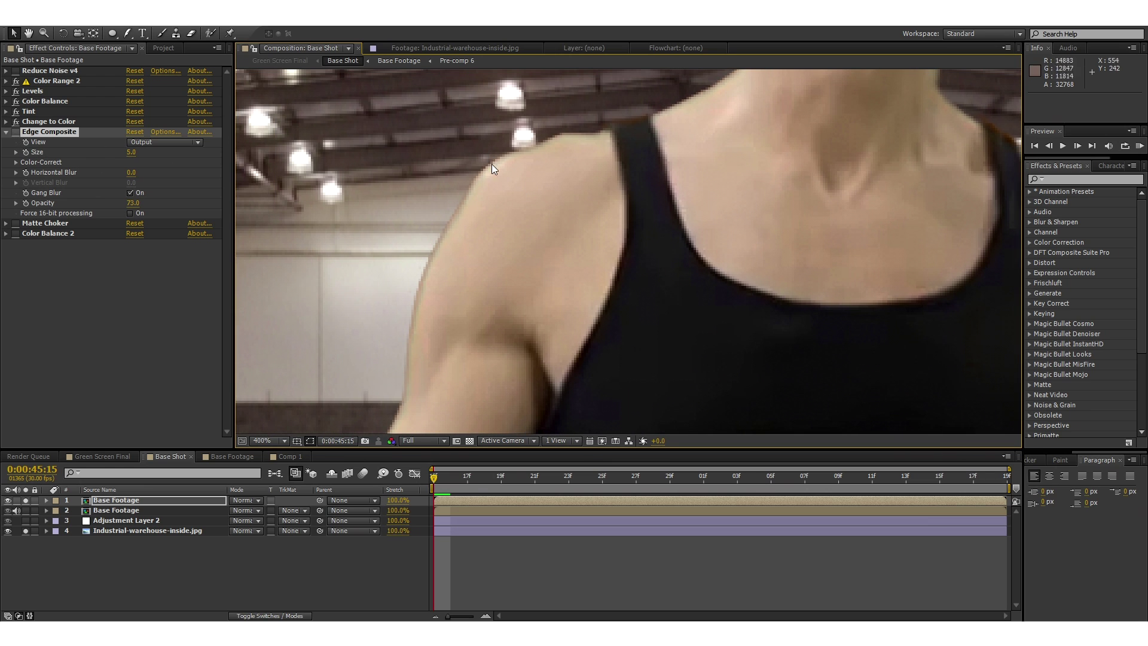
{"action": "key", "text": "comma"}
{"action": "left_click_drag", "start_coordinate": [335, 198], "coordinate": [531, 370]}
{"action": "scroll", "coordinate": [629, 210], "scroll_direction": "up", "scroll_amount": 1}
{"action": "left_click_drag", "start_coordinate": [507, 221], "coordinate": [547, 242]}
{"action": "scroll", "coordinate": [558, 238], "scroll_direction": "down", "scroll_amount": 1}
{"action": "left_click_drag", "start_coordinate": [536, 362], "coordinate": [583, 137]}
{"action": "scroll", "coordinate": [587, 265], "scroll_direction": "up", "scroll_amount": 1}
{"action": "left_click_drag", "start_coordinate": [594, 239], "coordinate": [546, 316]}
{"action": "scroll", "coordinate": [588, 235], "scroll_direction": "down", "scroll_amount": 1}
Step: Enable the Edge Composite effect and compare its blending along the edge of the man's arm
{"action": "left_click", "coordinate": [15, 132]}
{"action": "left_click", "coordinate": [15, 132]}
{"action": "left_click_drag", "start_coordinate": [533, 231], "coordinate": [533, 303]}
{"action": "scroll", "coordinate": [618, 226], "scroll_direction": "up", "scroll_amount": 1}
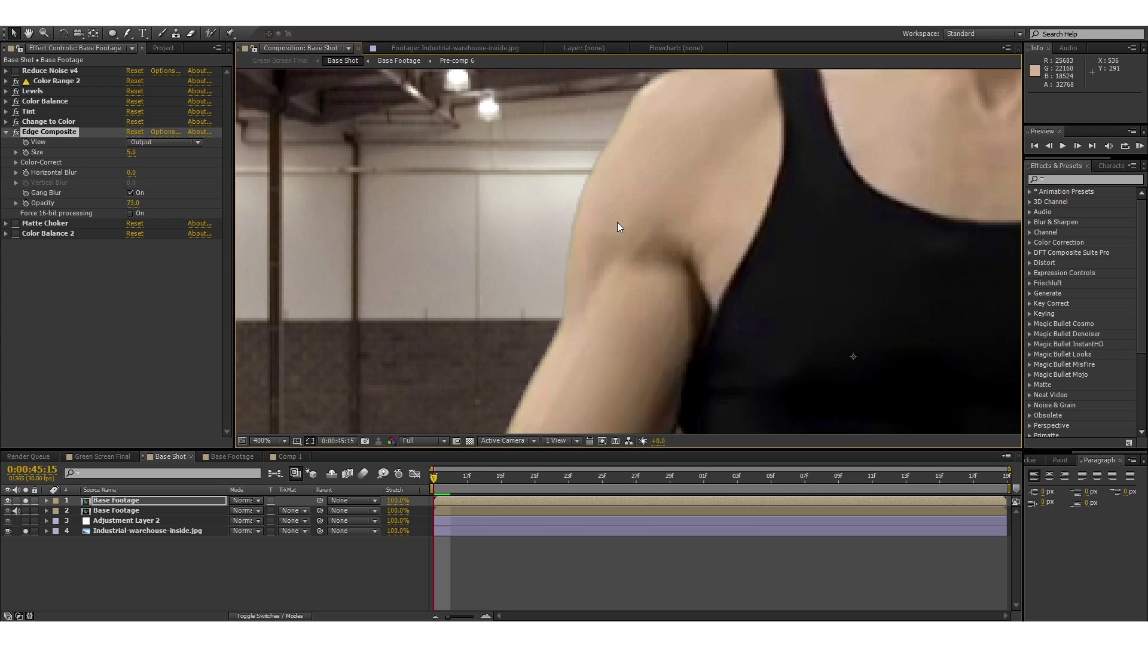
Step: Try different Opacity and Size values for the Edge Composite effect
{"action": "left_click_drag", "start_coordinate": [133, 207], "coordinate": [323, 197]}
{"action": "key", "text": "ctrl+z"}
{"action": "mouse_move", "coordinate": [132, 154]}
{"action": "left_mouse_down"}
{"action": "mouse_move", "coordinate": [192, 154]}
{"action": "mouse_move", "coordinate": [138, 155]}
{"action": "mouse_move", "coordinate": [148, 157]}
{"action": "left_mouse_up"}
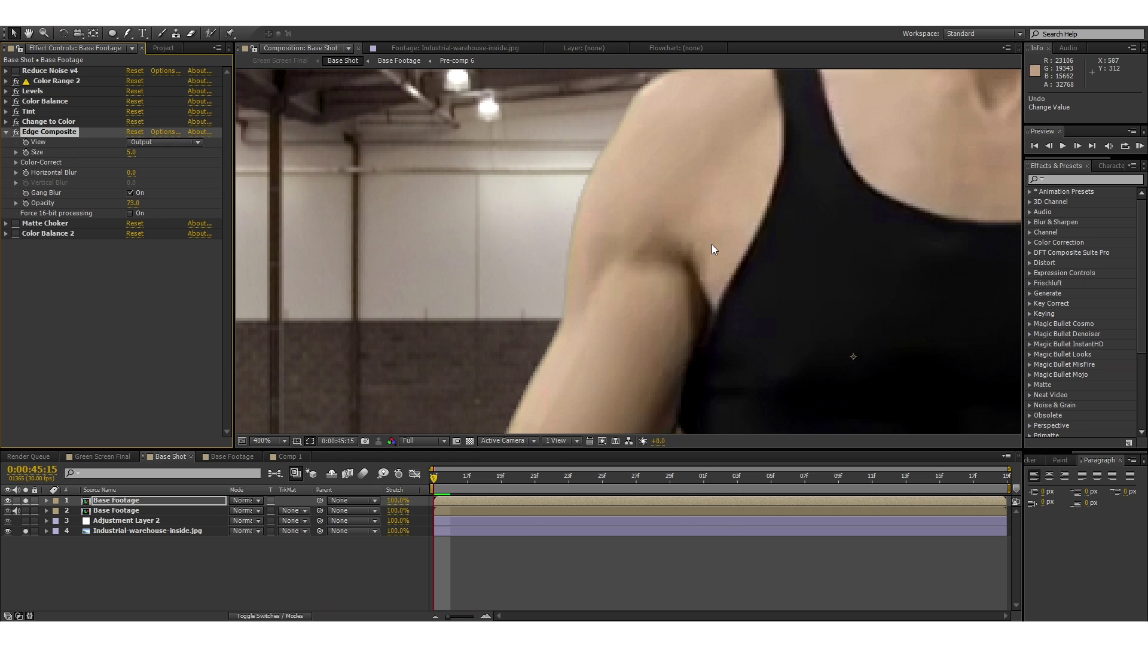
Step: Examine the blended edges around the man's neck, head and shoulders with Edge Composite enabled
{"action": "scroll", "coordinate": [621, 215], "scroll_direction": "down", "scroll_amount": 3}
{"action": "scroll", "coordinate": [628, 227], "scroll_direction": "up", "scroll_amount": 4}
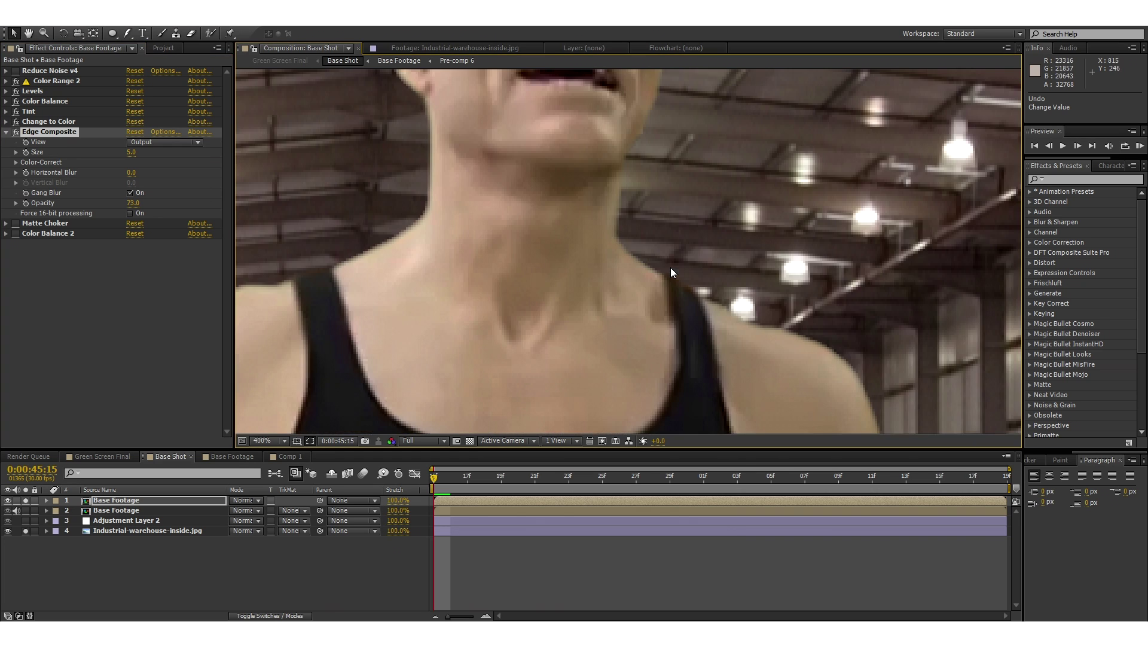
{"action": "scroll", "coordinate": [658, 255], "scroll_direction": "down", "scroll_amount": 2}
{"action": "left_click_drag", "start_coordinate": [558, 159], "coordinate": [622, 233]}
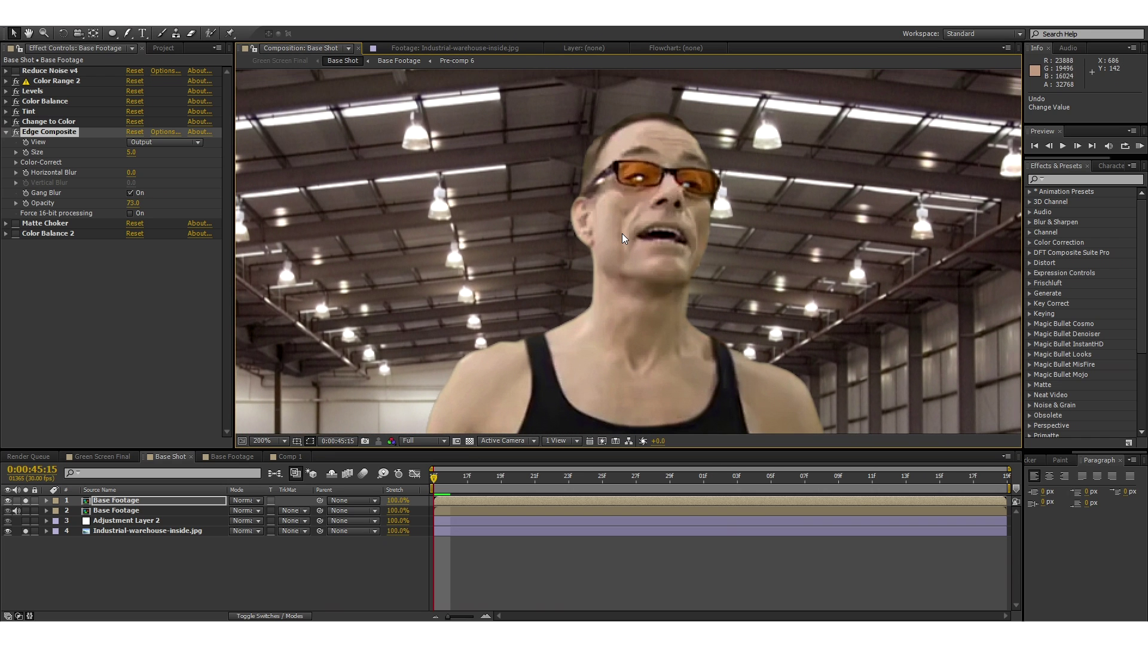
{"action": "scroll", "coordinate": [622, 233], "scroll_direction": "up", "scroll_amount": 1}
{"action": "scroll", "coordinate": [630, 231], "scroll_direction": "down", "scroll_amount": 1}
{"action": "left_click_drag", "start_coordinate": [630, 231], "coordinate": [672, 178]}
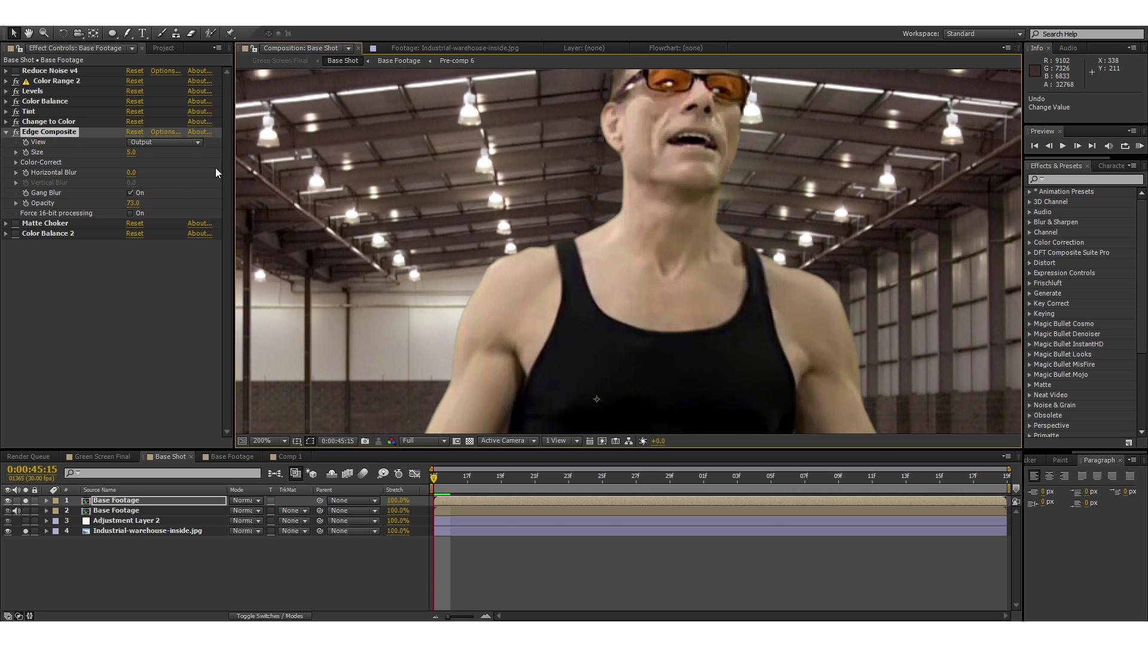
Step: Enable the Matte Choker effect and inspect the softened edges of the man's shoulder and arm up close
{"action": "left_click", "coordinate": [15, 225]}
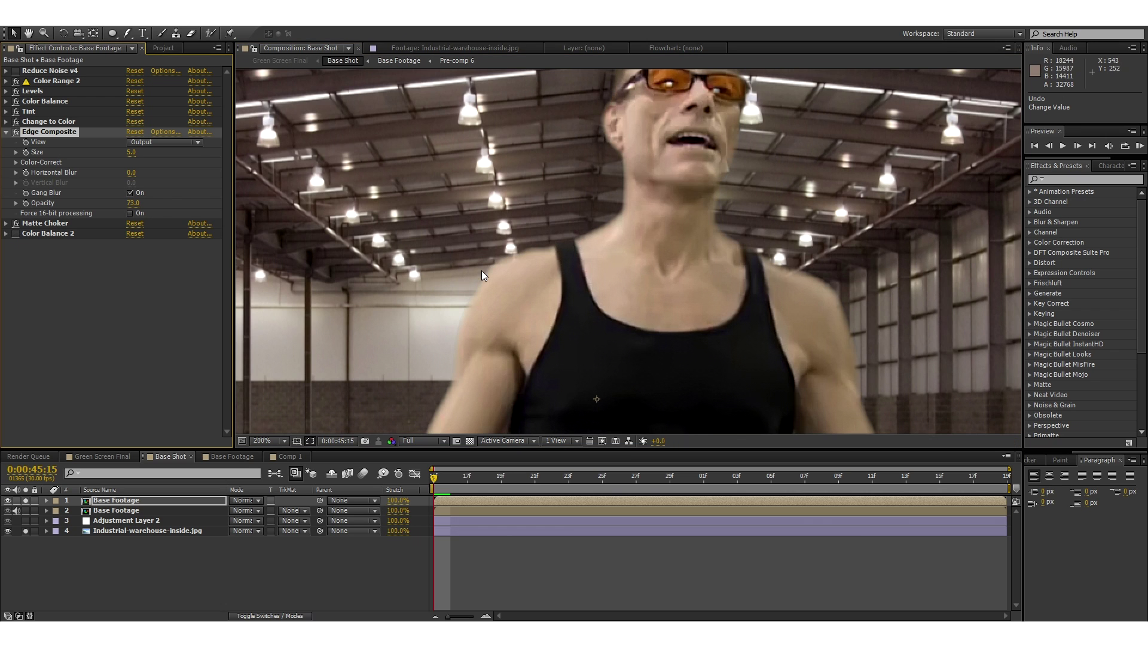
{"action": "scroll", "coordinate": [591, 224], "scroll_direction": "up", "scroll_amount": 2}
{"action": "scroll", "coordinate": [594, 168], "scroll_direction": "down", "scroll_amount": 1}
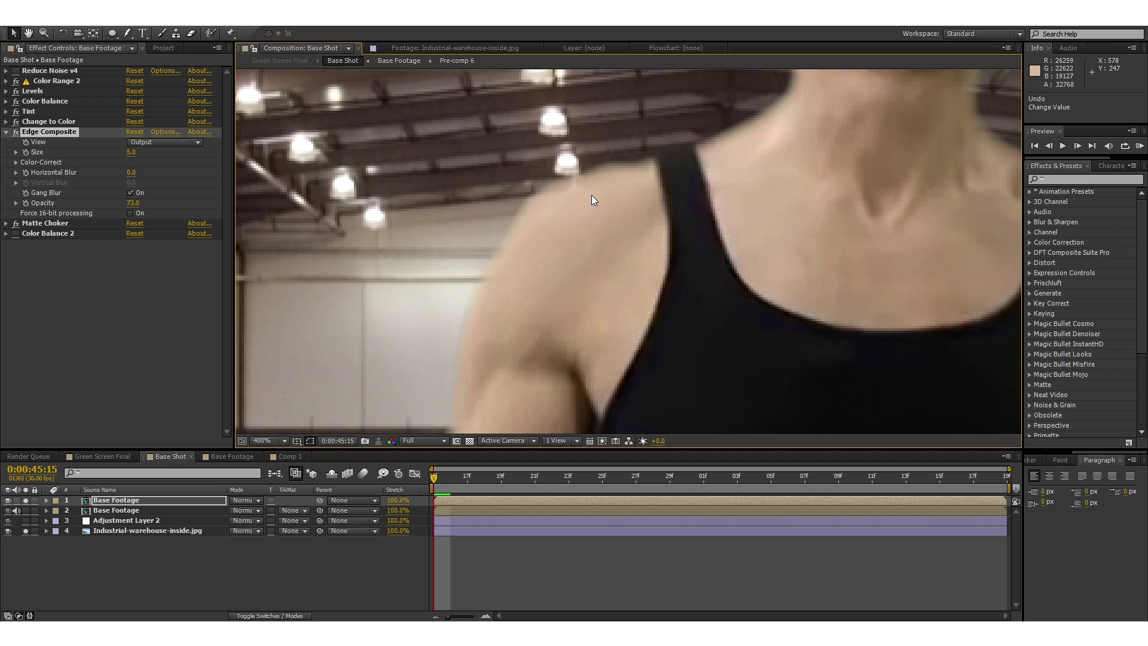
{"action": "scroll", "coordinate": [580, 207], "scroll_direction": "down", "scroll_amount": 1}
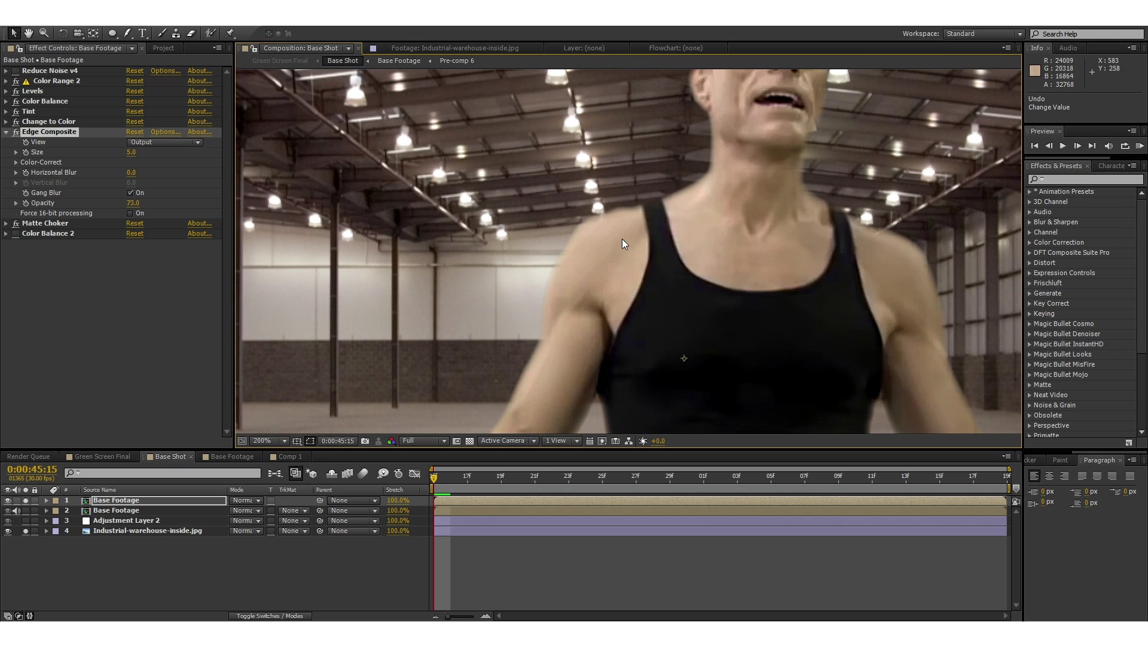
{"action": "scroll", "coordinate": [731, 178], "scroll_direction": "up", "scroll_amount": 1}
{"action": "scroll", "coordinate": [726, 183], "scroll_direction": "down", "scroll_amount": 1}
{"action": "scroll", "coordinate": [620, 234], "scroll_direction": "up", "scroll_amount": 1}
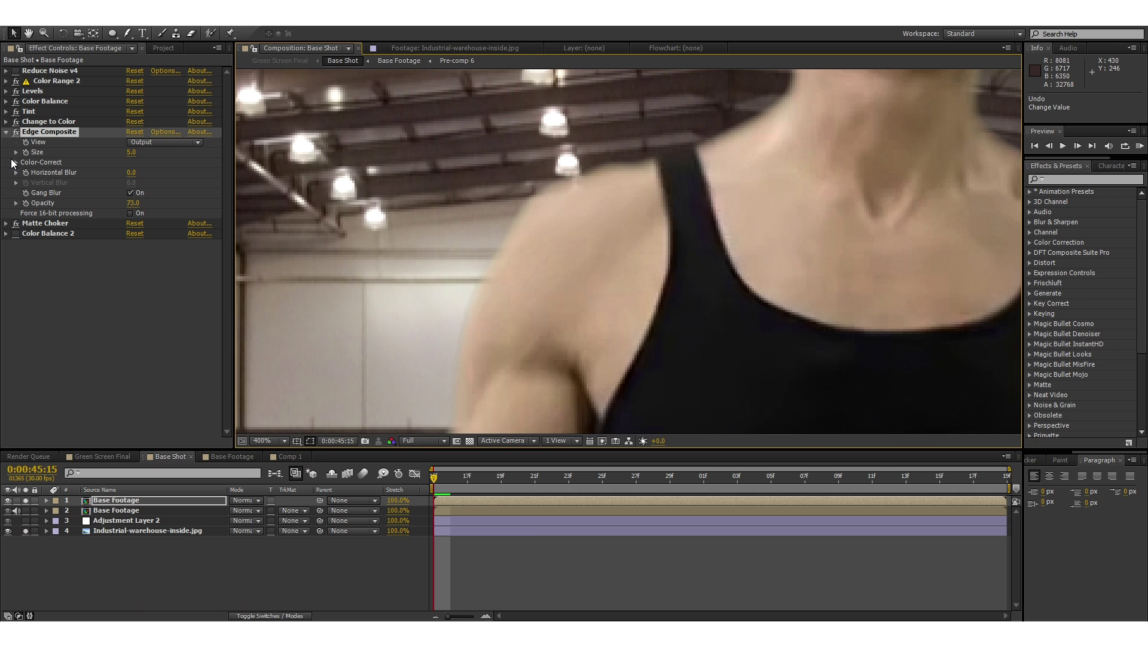
Step: Collapse Edge Composite, enable Color Balance 2 and compare the man's skin and shirt tones with it on and off
{"action": "left_click", "coordinate": [6, 132]}
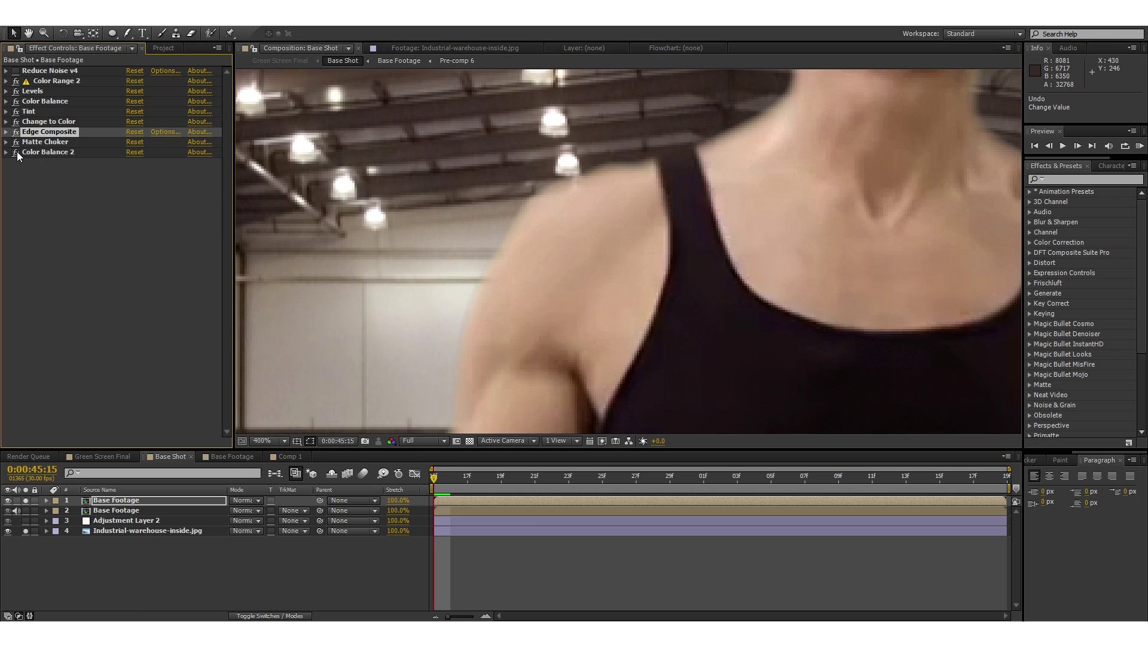
{"action": "scroll", "coordinate": [632, 264], "scroll_direction": "down", "scroll_amount": 2}
{"action": "scroll", "coordinate": [657, 251], "scroll_direction": "up", "scroll_amount": 2}
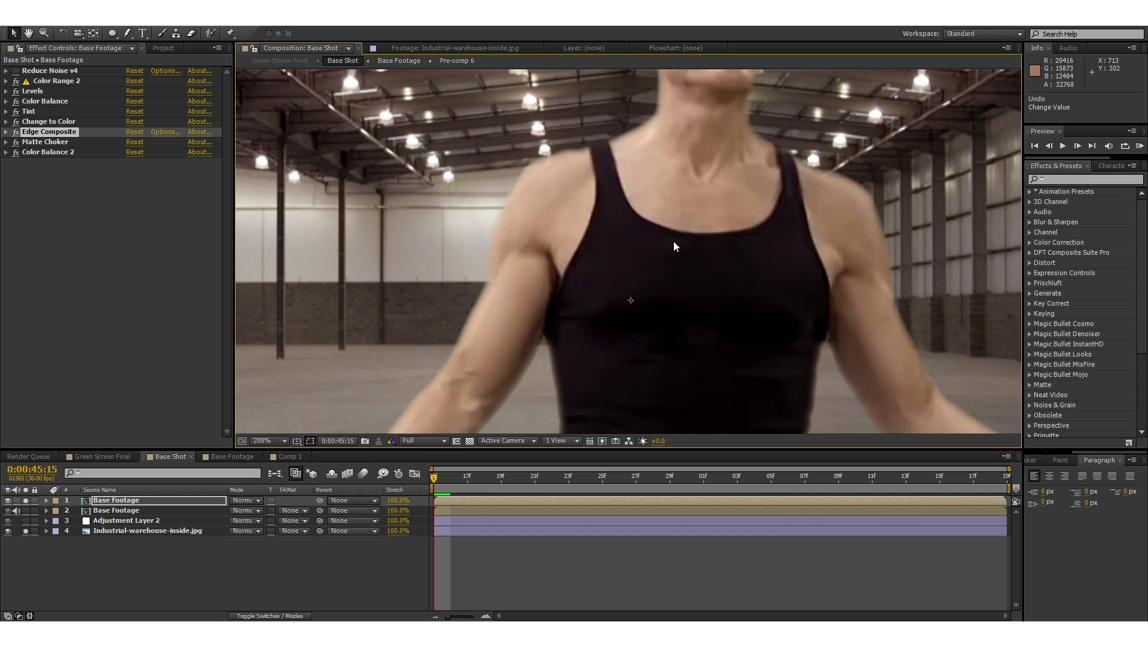
{"action": "left_click", "coordinate": [16, 153]}
{"action": "left_click", "coordinate": [16, 152]}
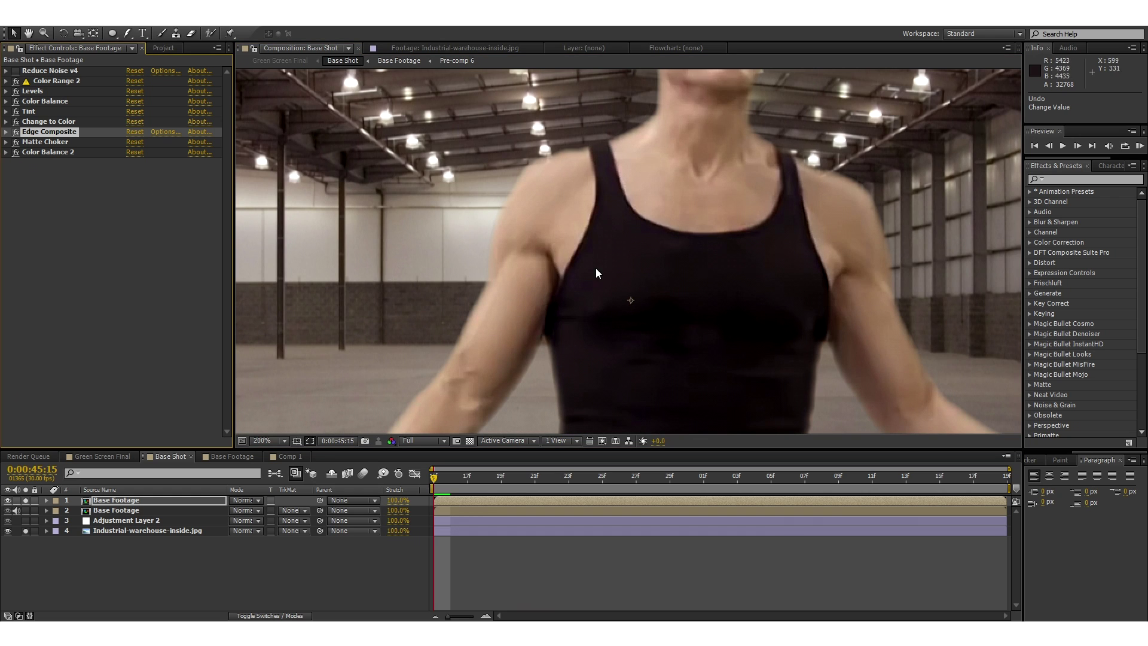
Step: Solo the second Base Footage layer instead of the top one and select it to show its effects
{"action": "left_click", "coordinate": [27, 511]}
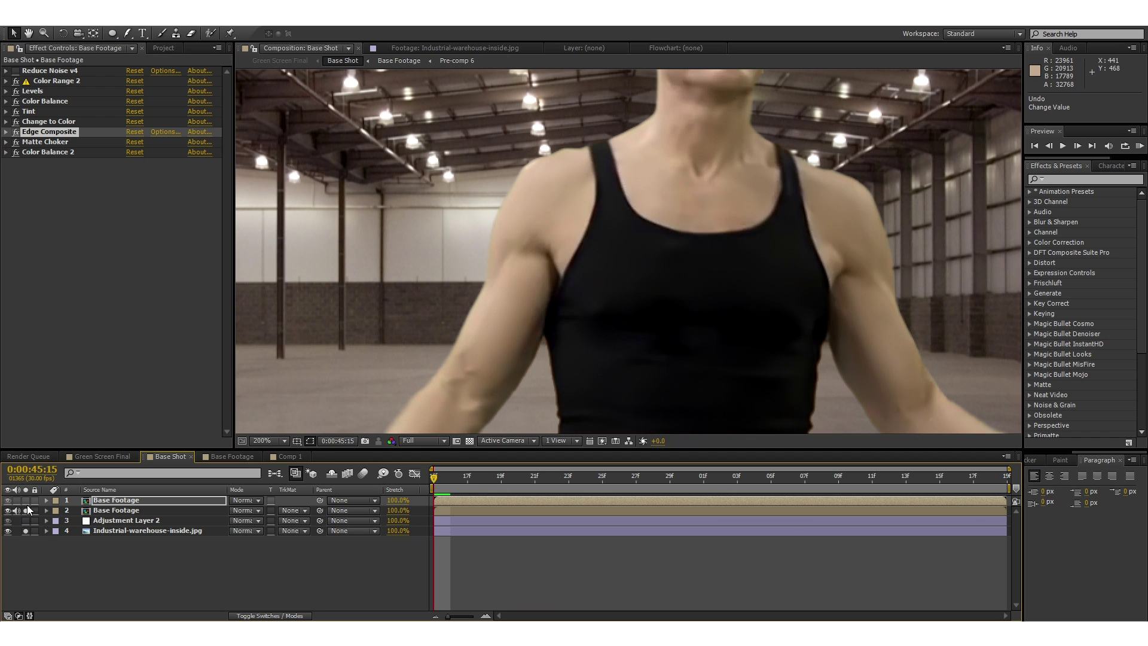
{"action": "left_click", "coordinate": [113, 511]}
{"action": "left_click", "coordinate": [5, 132]}
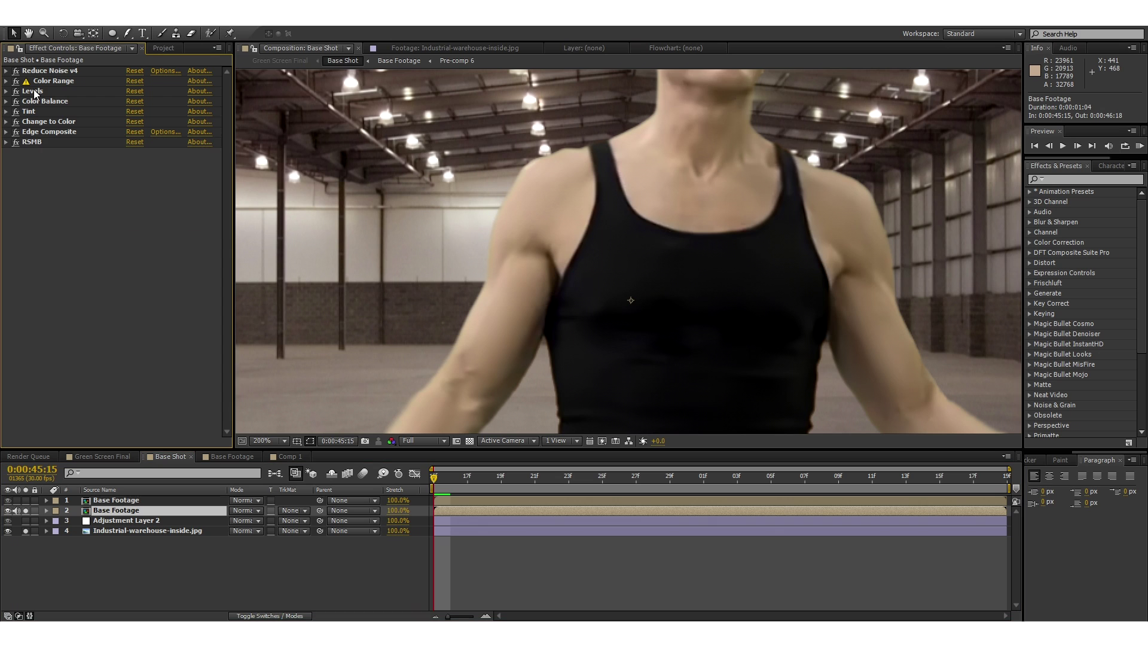
Step: Disable every effect on the second Base Footage layer, and re-enable only Color Range, Levels, Color Balance and Tint
{"action": "left_click", "coordinate": [16, 71]}
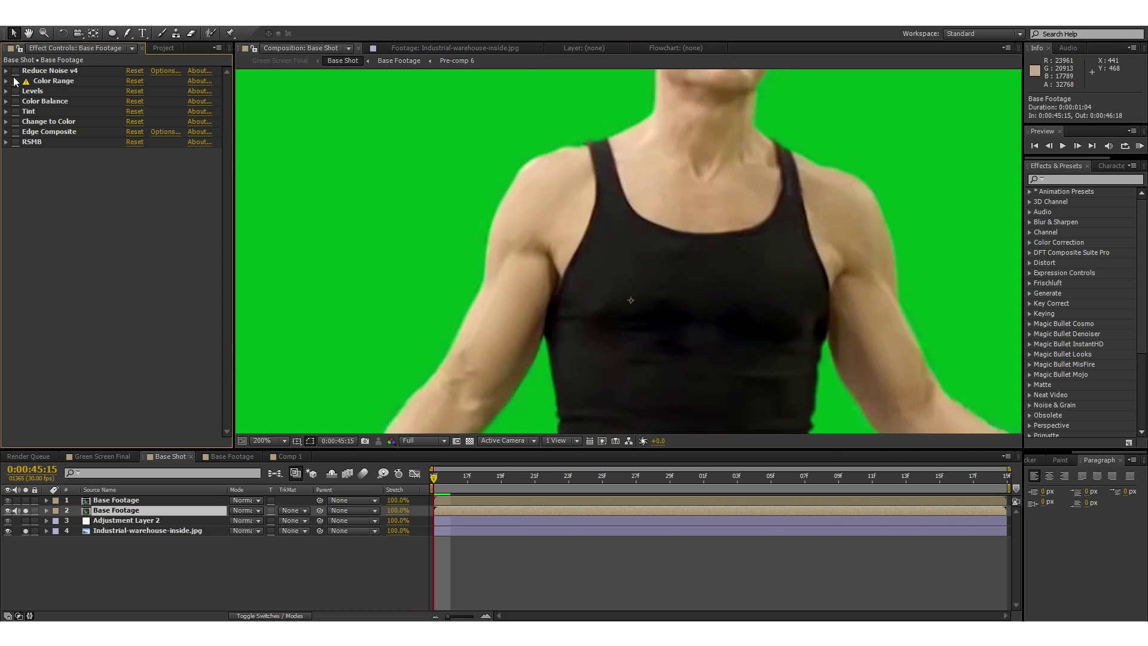
{"action": "left_click", "coordinate": [16, 82]}
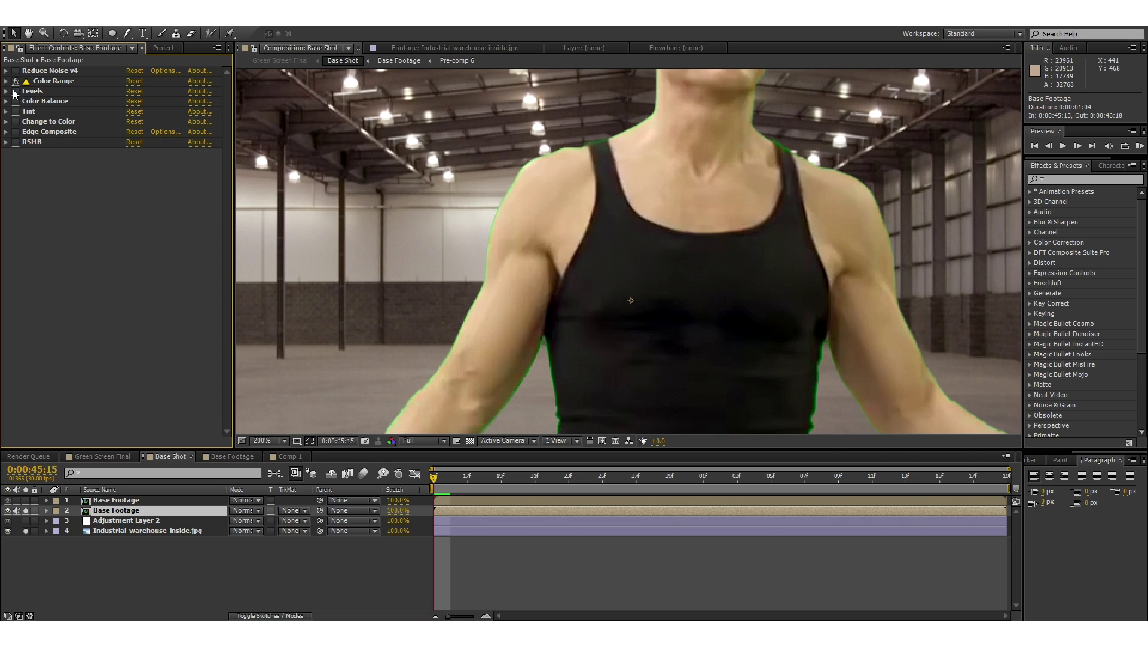
{"action": "left_click", "coordinate": [16, 92]}
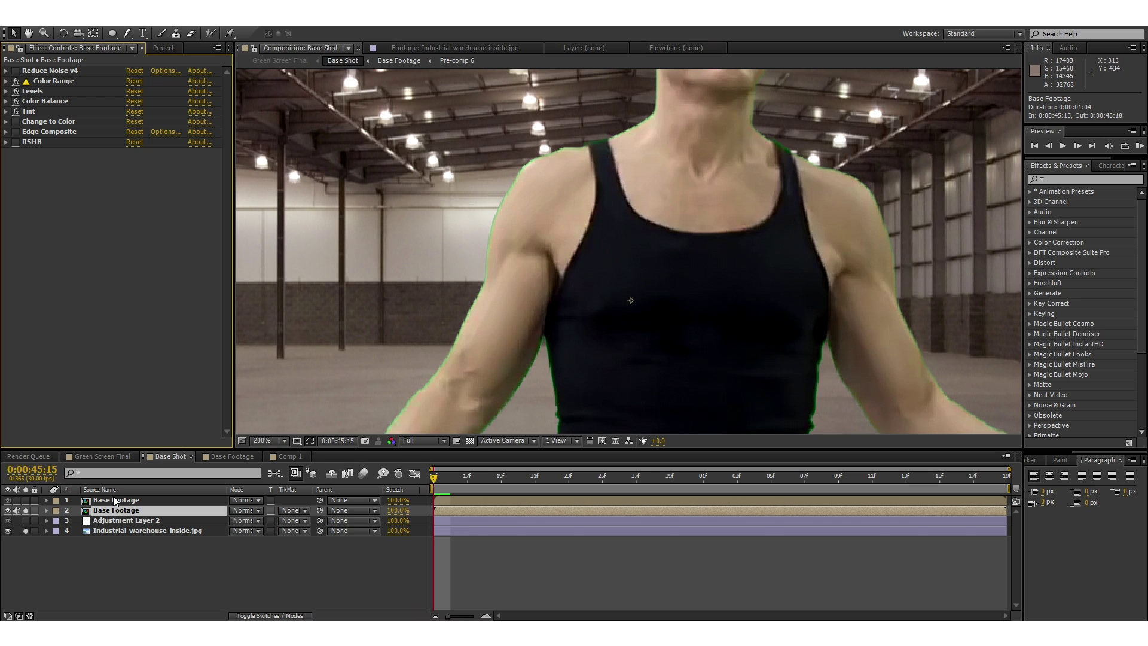
Step: Enable Change to Color and Edge Composite on the second Base Footage layer and inspect the man's shoulder and neck edges
{"action": "left_click", "coordinate": [15, 121]}
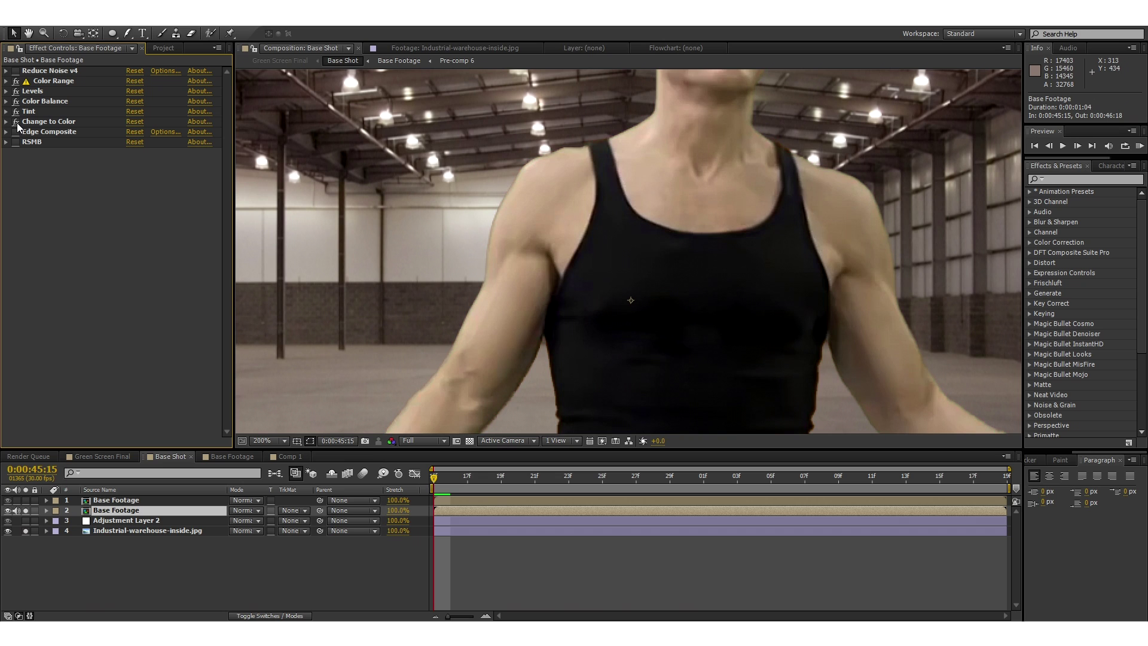
{"action": "left_click", "coordinate": [16, 132]}
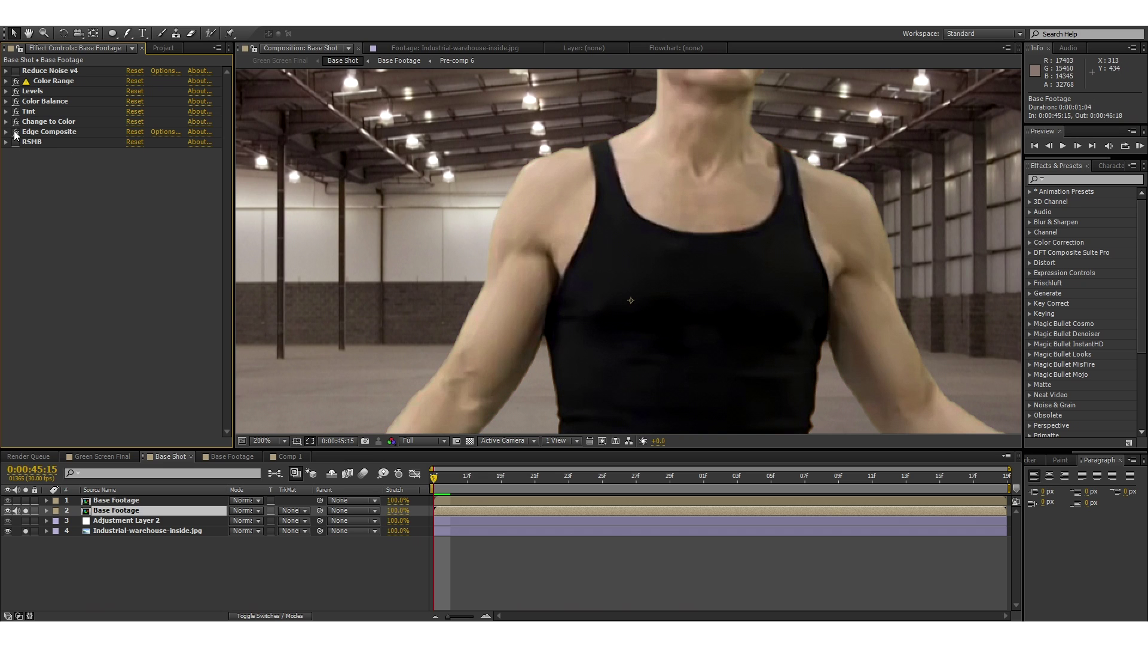
{"action": "scroll", "coordinate": [515, 211], "scroll_direction": "up", "scroll_amount": 1}
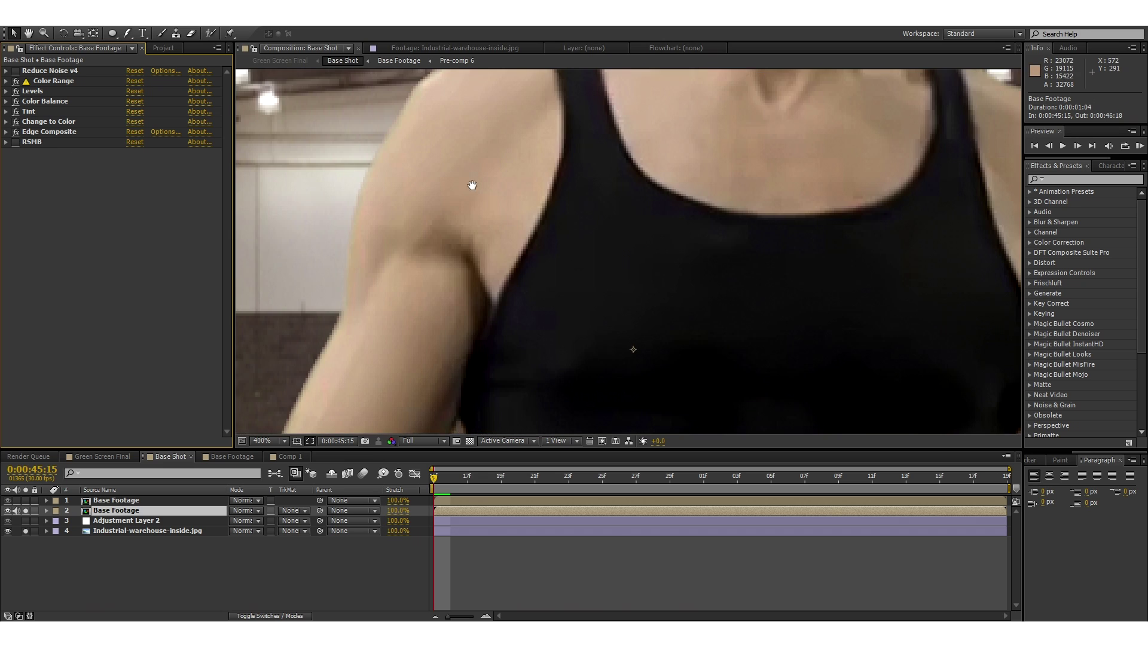
{"action": "scroll", "coordinate": [454, 203], "scroll_direction": "up", "scroll_amount": 1}
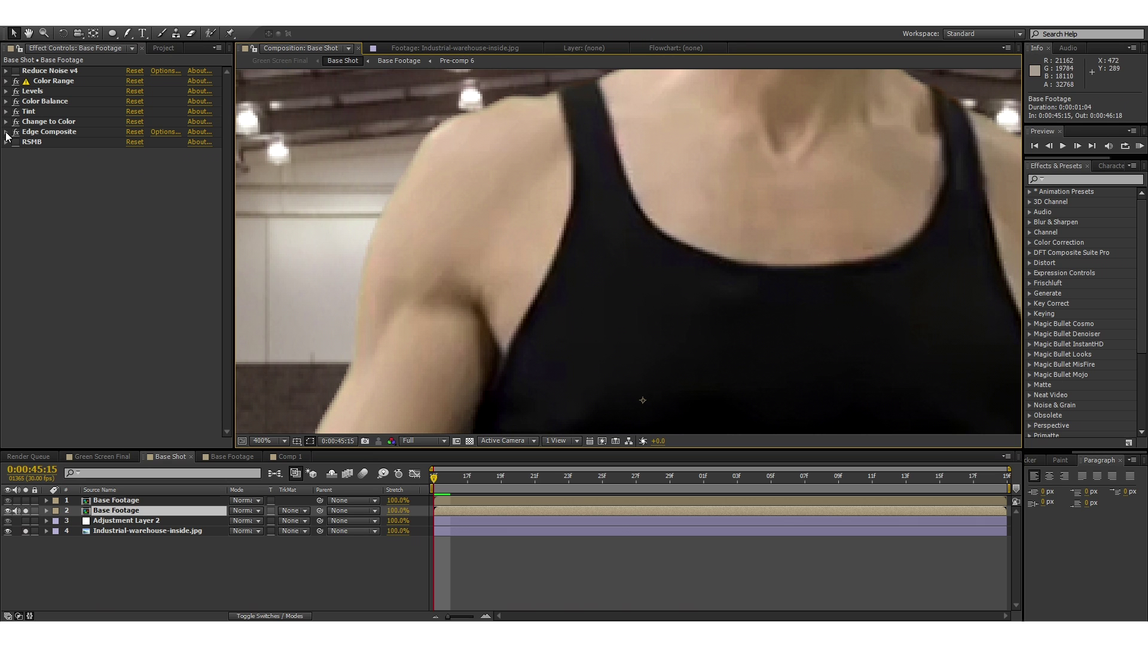
{"action": "scroll", "coordinate": [521, 199], "scroll_direction": "down", "scroll_amount": 2}
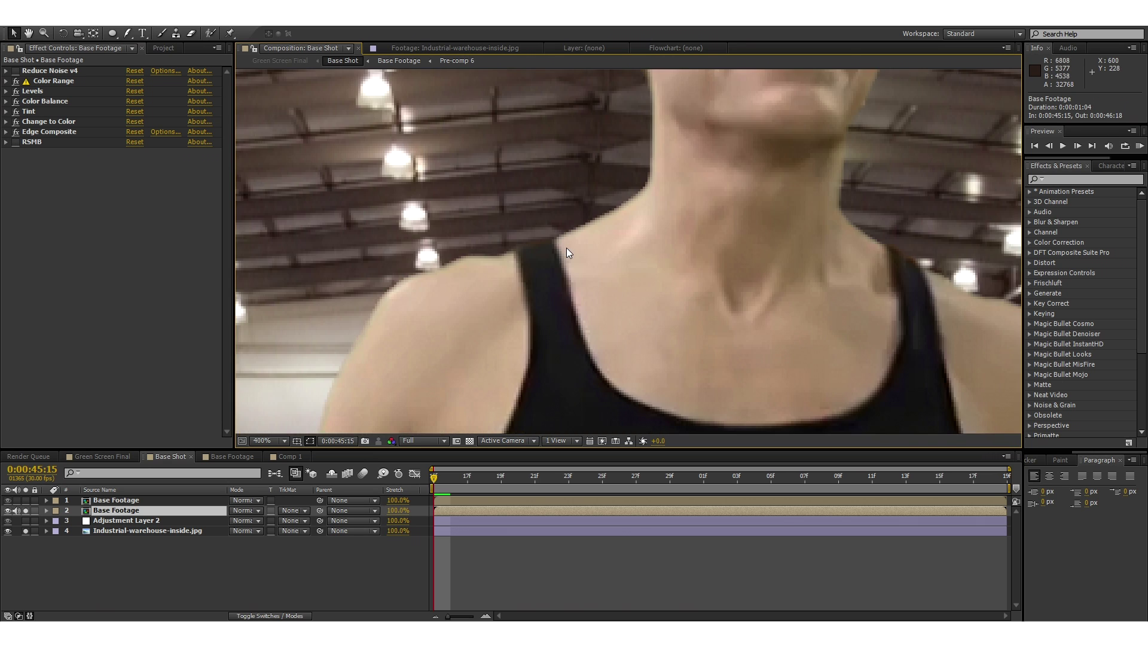
{"action": "scroll", "coordinate": [571, 234], "scroll_direction": "up", "scroll_amount": 2}
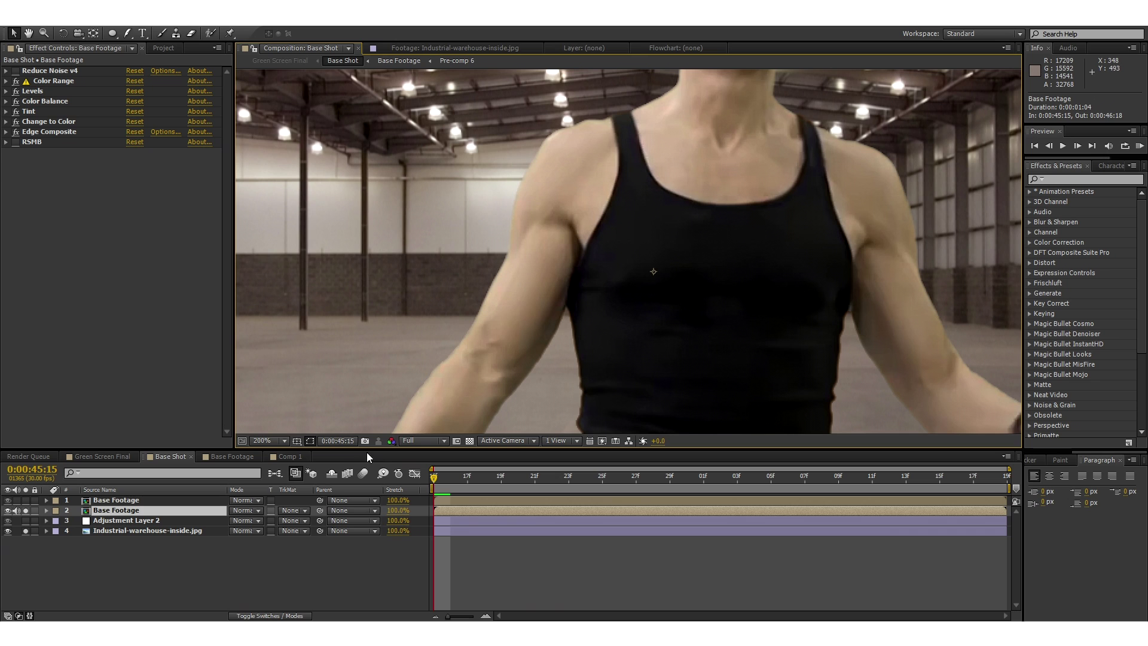
Step: Unsolo the warehouse image, check the keyed man's matte in the Alpha channel view and return the display to RGB
{"action": "left_click", "coordinate": [26, 530]}
{"action": "left_click", "coordinate": [391, 441]}
{"action": "left_click", "coordinate": [416, 511]}
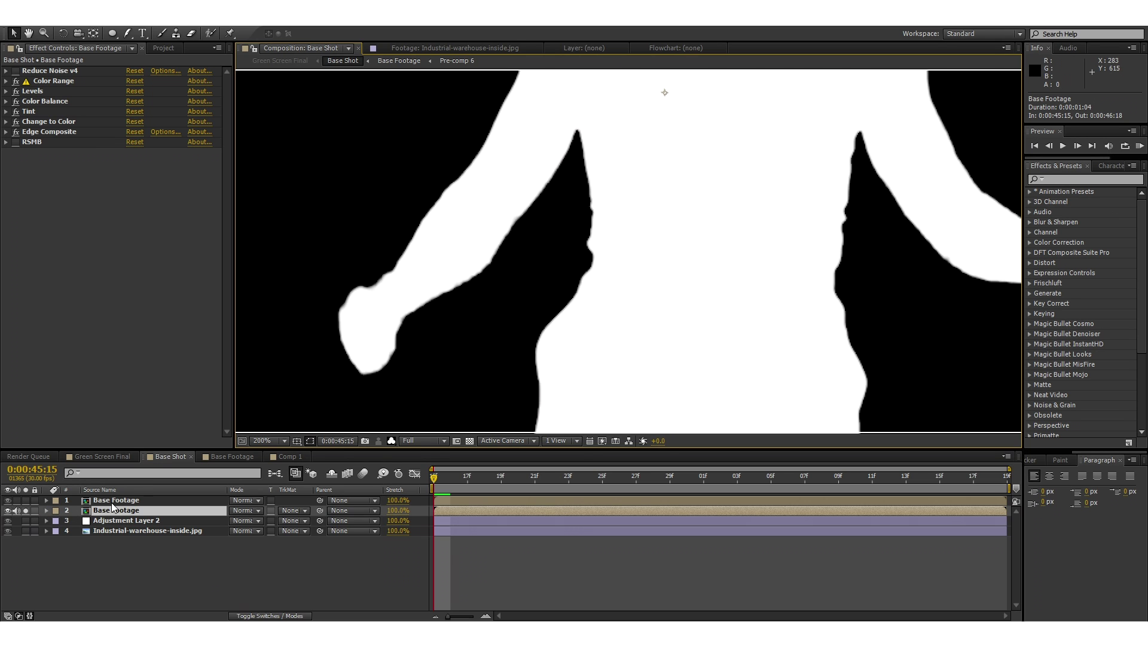
{"action": "left_click", "coordinate": [392, 441]}
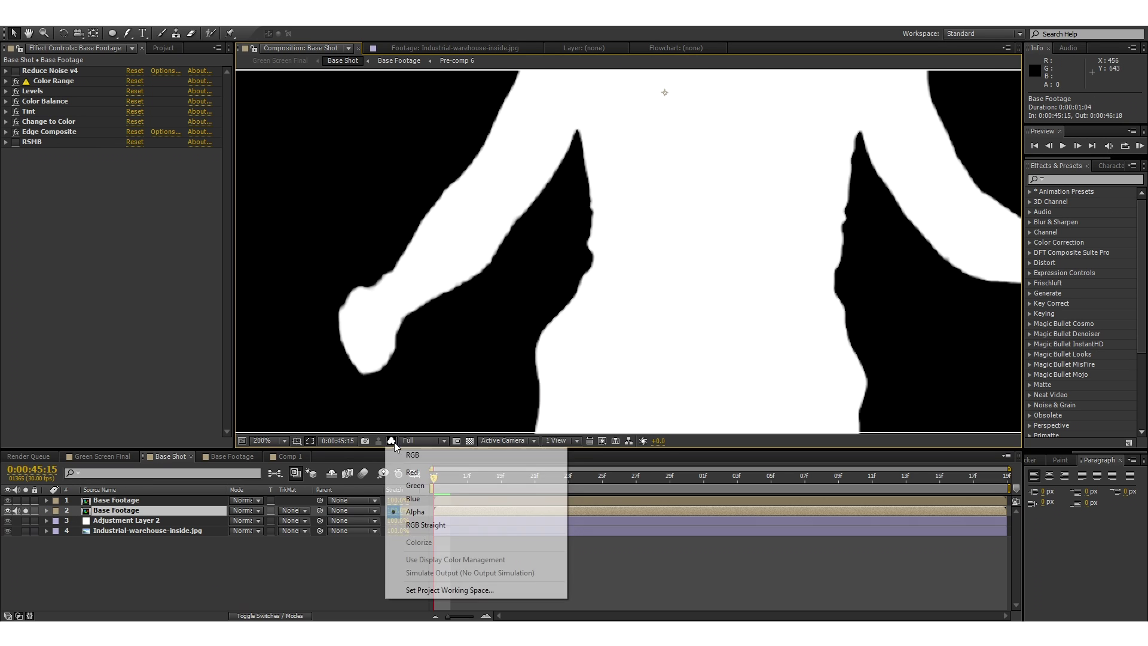
{"action": "left_click", "coordinate": [413, 462]}
{"action": "scroll", "coordinate": [486, 334], "scroll_direction": "down", "scroll_amount": 2}
{"action": "left_click_drag", "start_coordinate": [522, 308], "coordinate": [516, 319]}
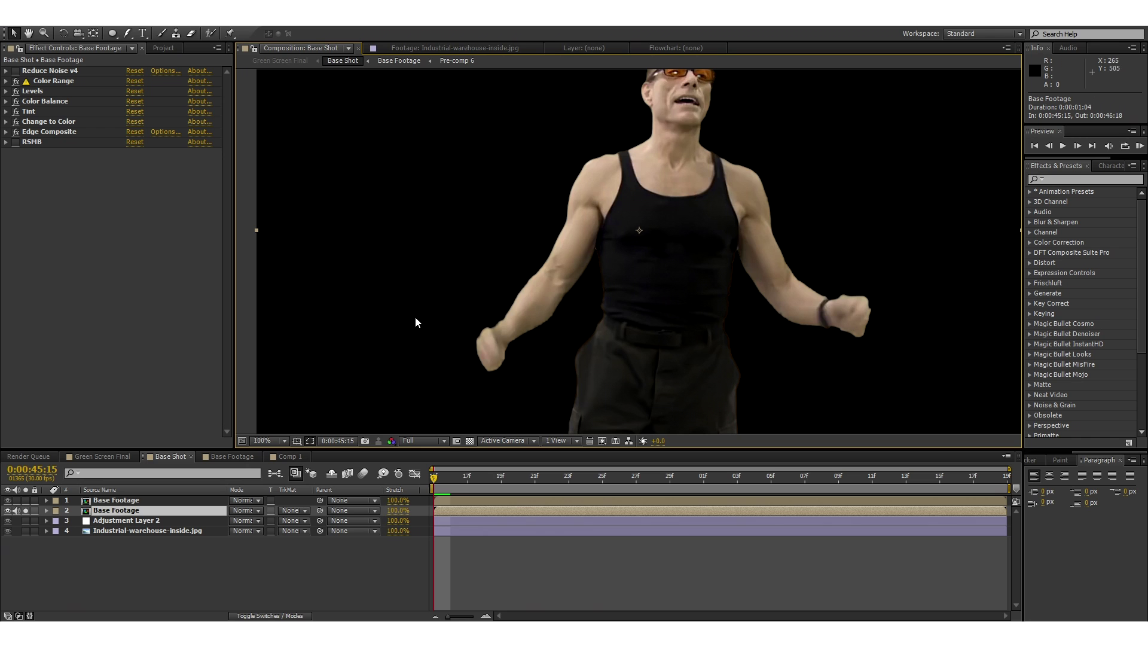
Step: Examine the edges of the man's moving fist and forearm against the warehouse floor, both close up and in the wider frame
{"action": "scroll", "coordinate": [557, 332], "scroll_direction": "up", "scroll_amount": 2}
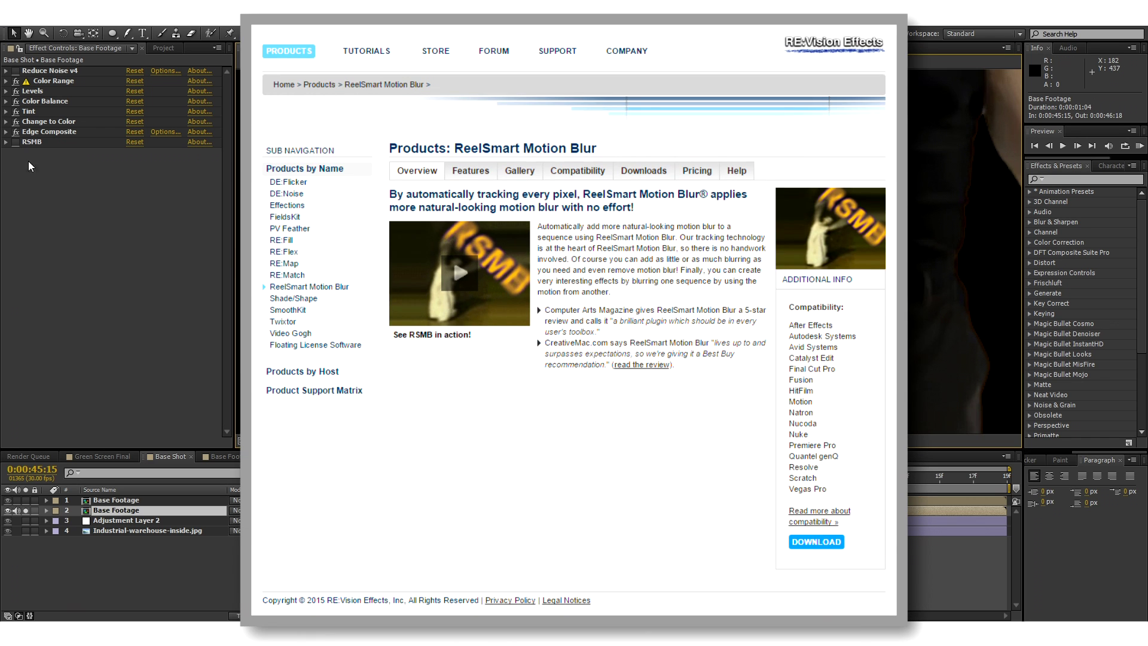
{"action": "scroll", "coordinate": [566, 326], "scroll_direction": "up", "scroll_amount": 3}
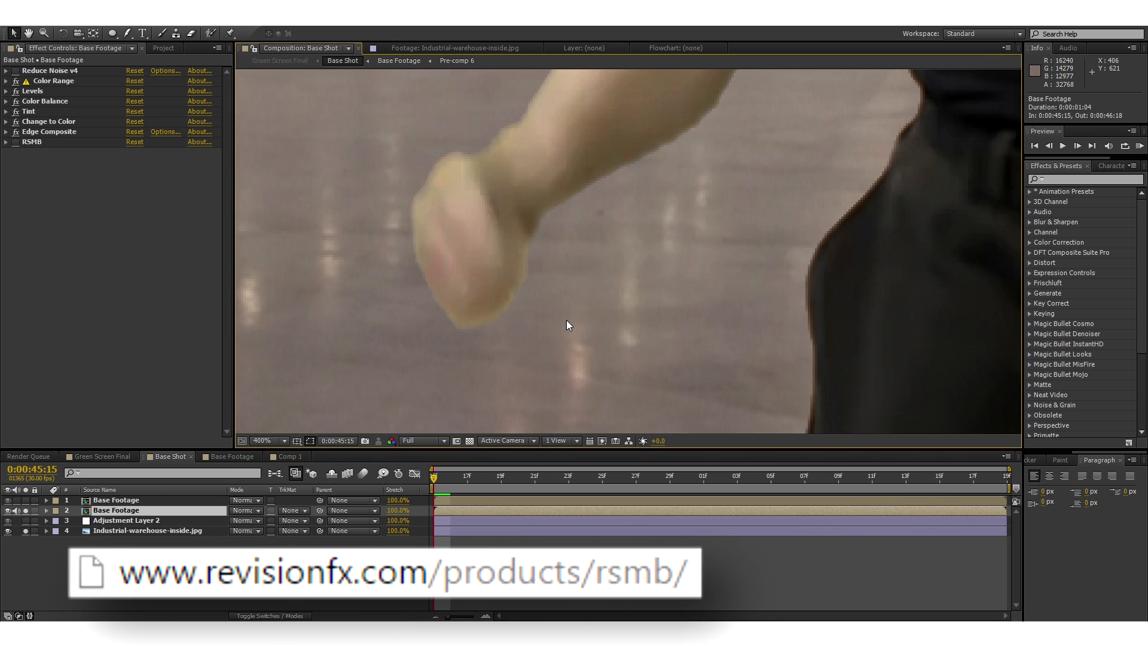
{"action": "scroll", "coordinate": [566, 320], "scroll_direction": "up", "scroll_amount": 2}
{"action": "scroll", "coordinate": [547, 255], "scroll_direction": "down", "scroll_amount": 2}
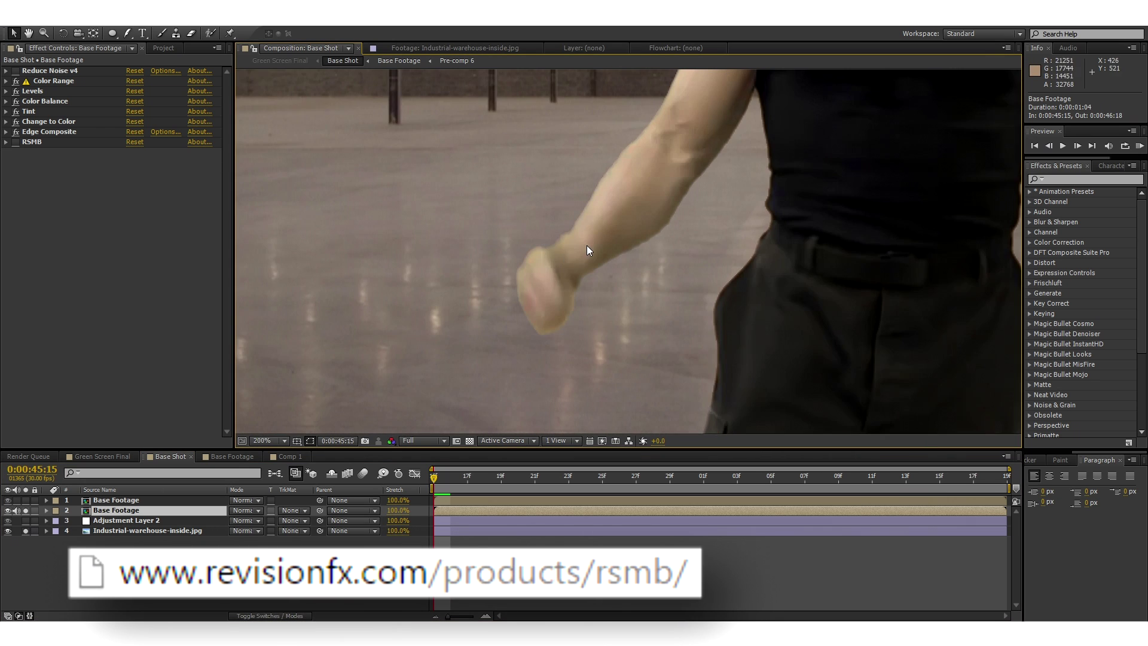
{"action": "left_click_drag", "start_coordinate": [587, 250], "coordinate": [540, 312]}
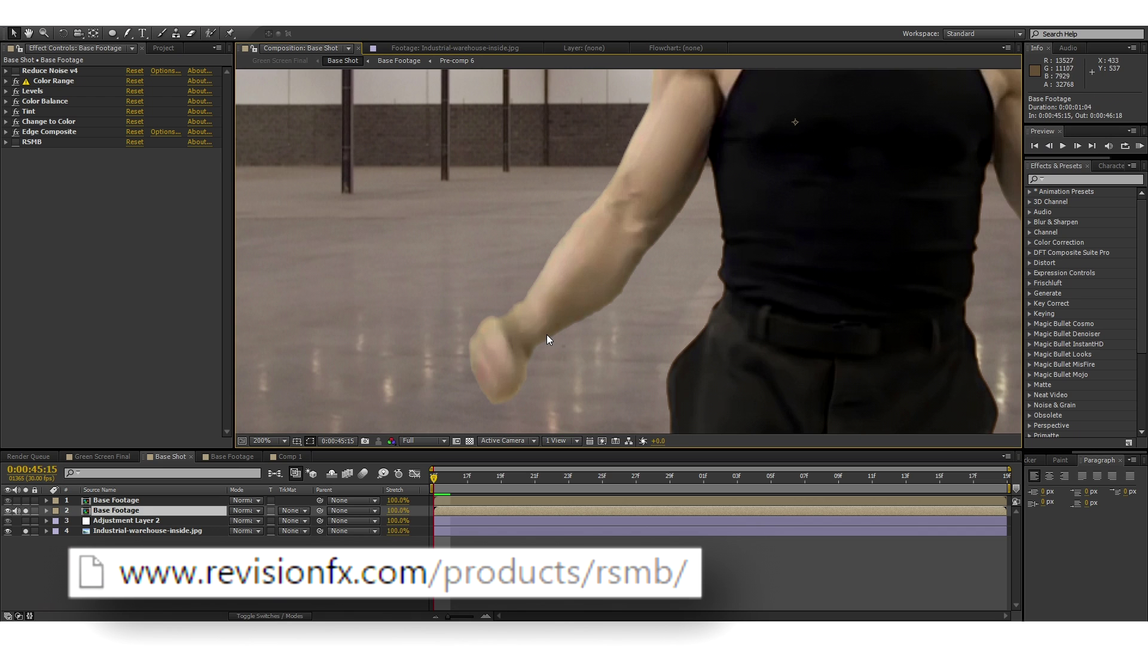
{"action": "scroll", "coordinate": [547, 335], "scroll_direction": "up", "scroll_amount": 2}
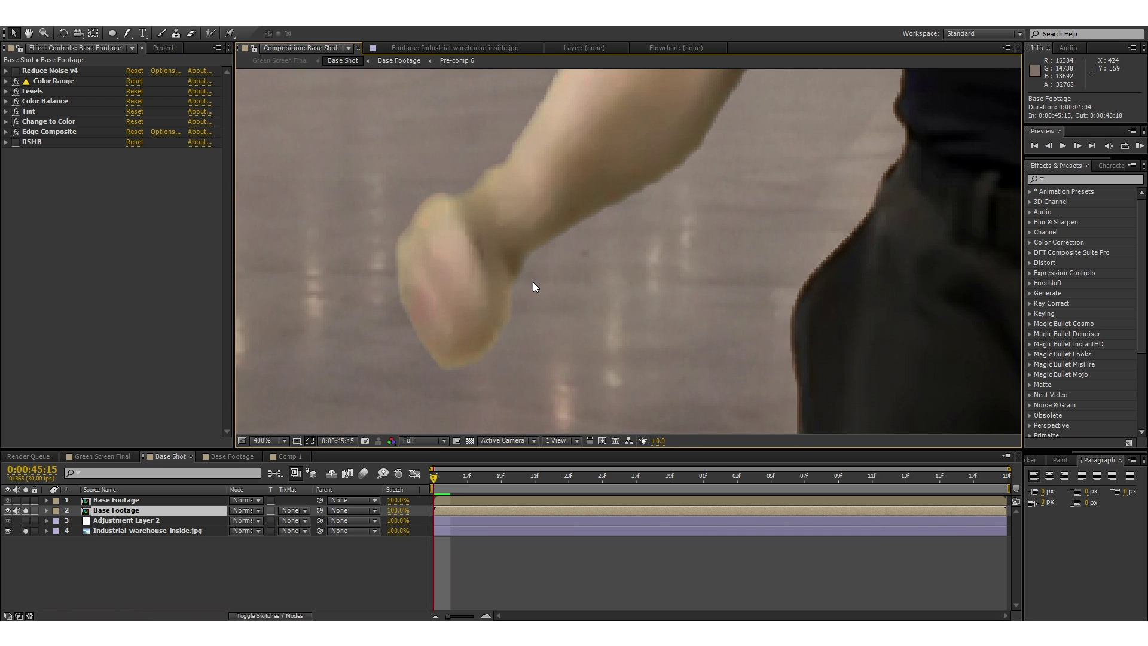
{"action": "scroll", "coordinate": [519, 298], "scroll_direction": "down", "scroll_amount": 4}
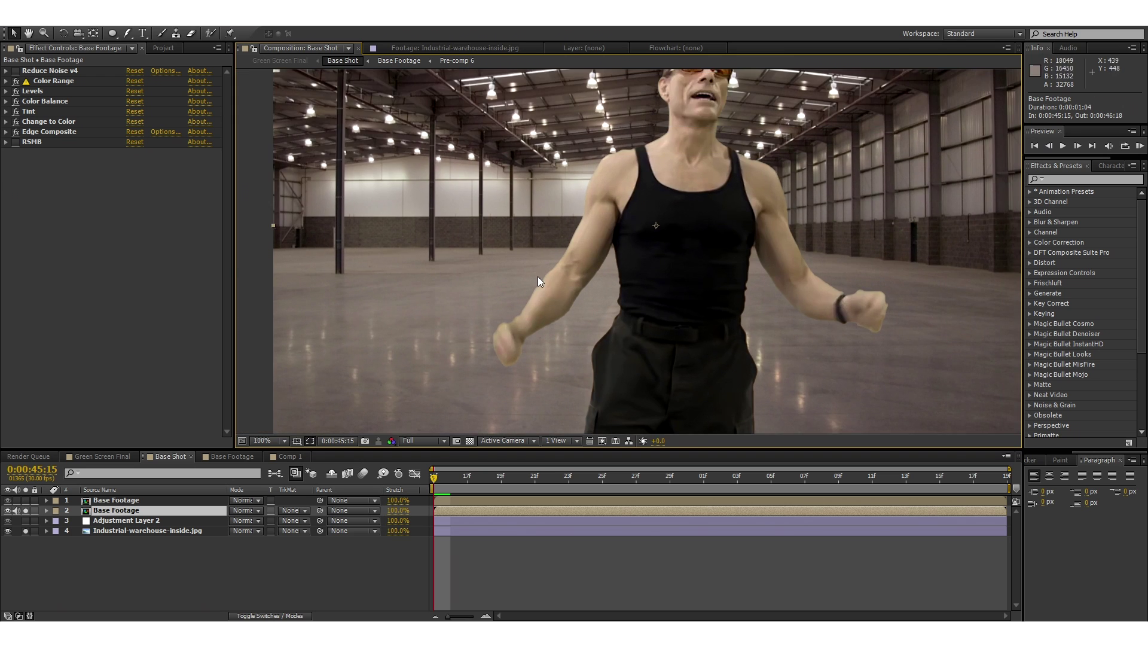
{"action": "scroll", "coordinate": [537, 277], "scroll_direction": "up", "scroll_amount": 1}
{"action": "left_click_drag", "start_coordinate": [441, 479], "coordinate": [392, 474]}
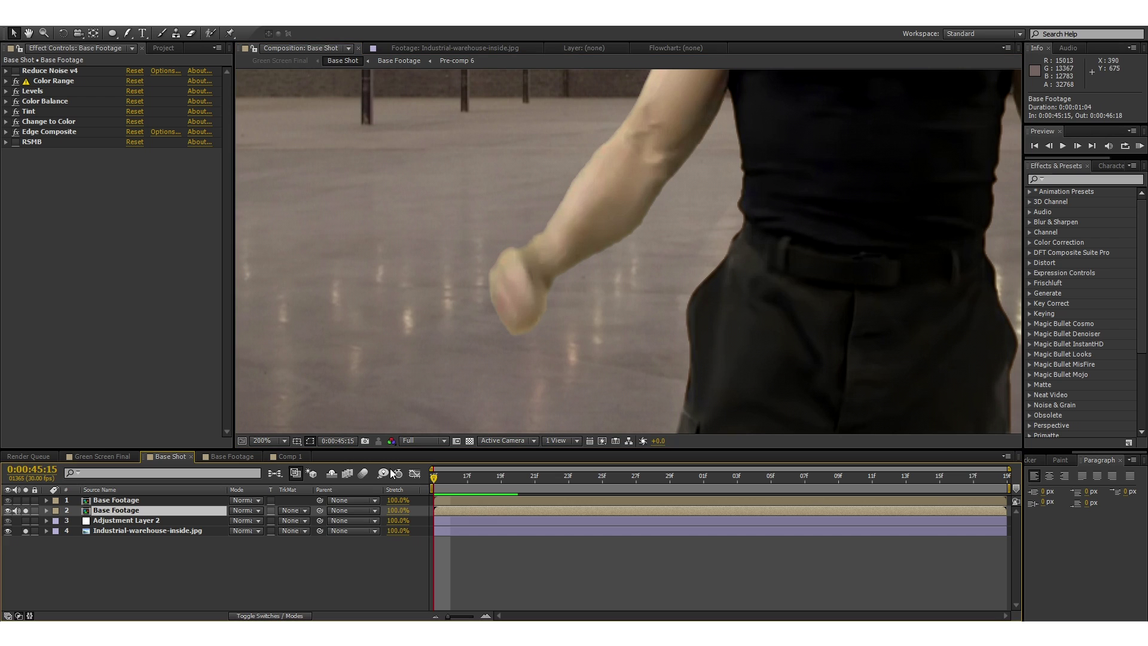
Step: Expand the RSMB effect's settings on the second Base Footage layer and enable the effect to add motion blur
{"action": "left_click", "coordinate": [31, 142]}
{"action": "left_click", "coordinate": [6, 144]}
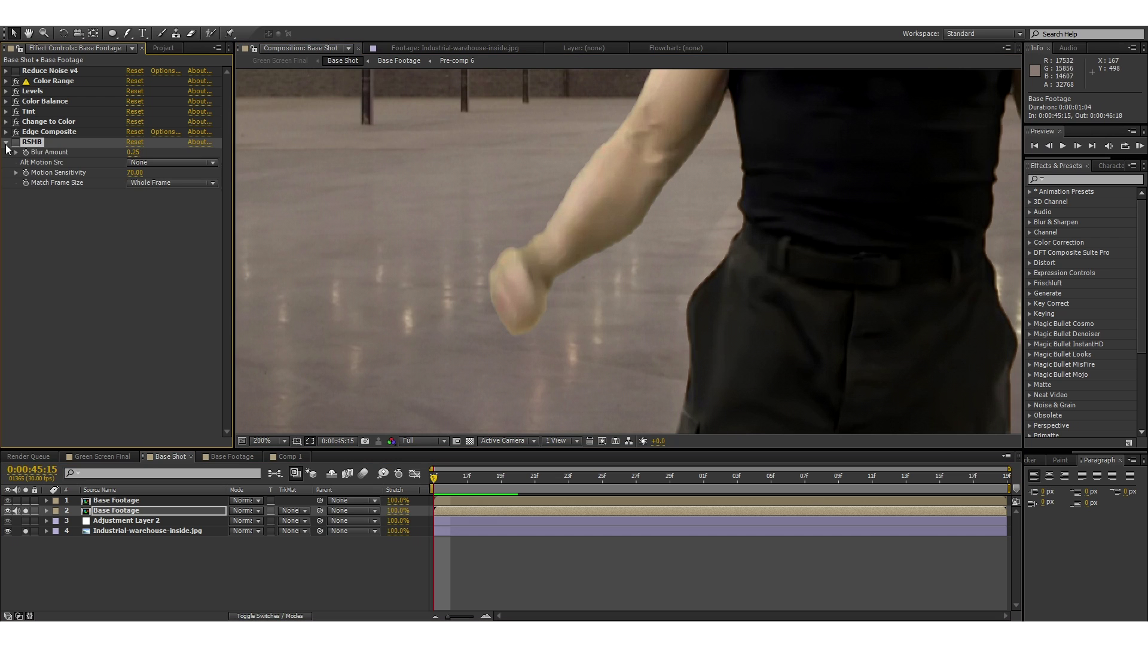
{"action": "left_click", "coordinate": [104, 260]}
{"action": "left_click", "coordinate": [31, 142]}
{"action": "left_click", "coordinate": [16, 142]}
{"action": "key", "text": "period"}
{"action": "scroll", "coordinate": [512, 310], "scroll_direction": "down", "scroll_amount": 3}
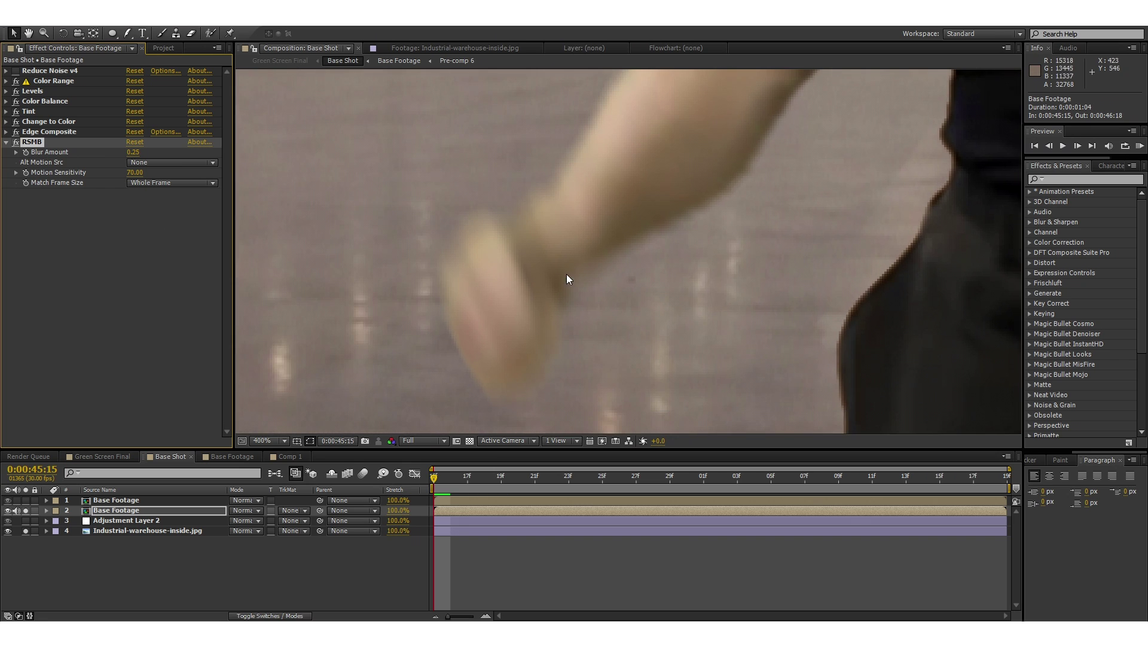
Step: Examine the motion blur on both of the man's hands and how the whole figure blends with the warehouse
{"action": "scroll", "coordinate": [666, 278], "scroll_direction": "up", "scroll_amount": 3}
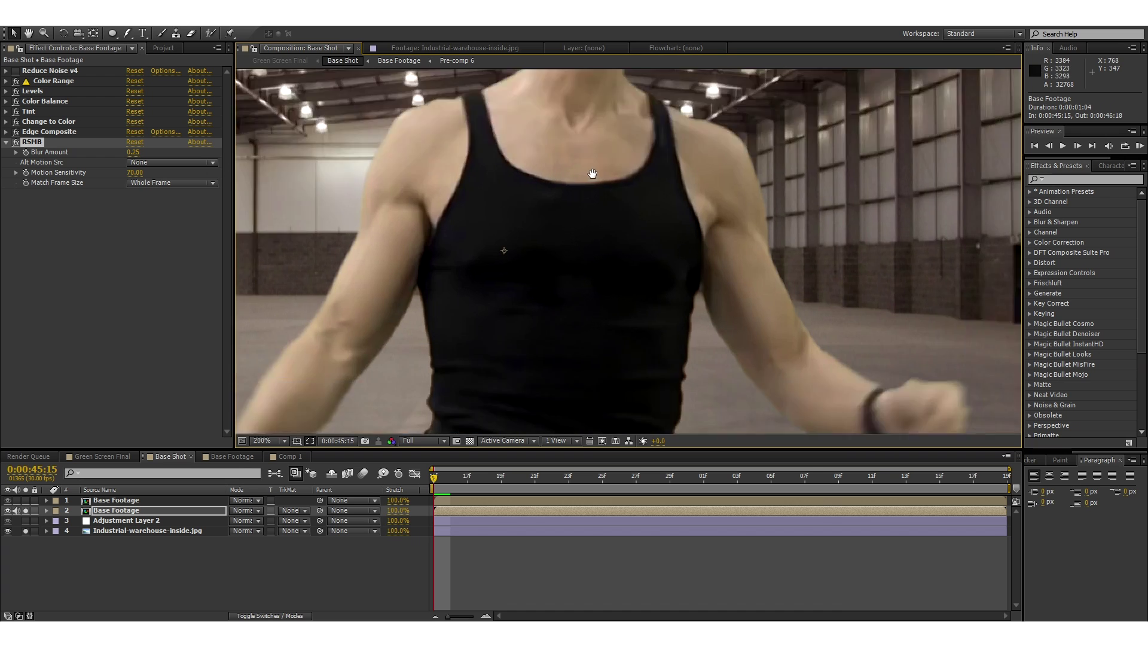
{"action": "scroll", "coordinate": [677, 264], "scroll_direction": "down", "scroll_amount": 1}
{"action": "scroll", "coordinate": [678, 264], "scroll_direction": "down", "scroll_amount": 4}
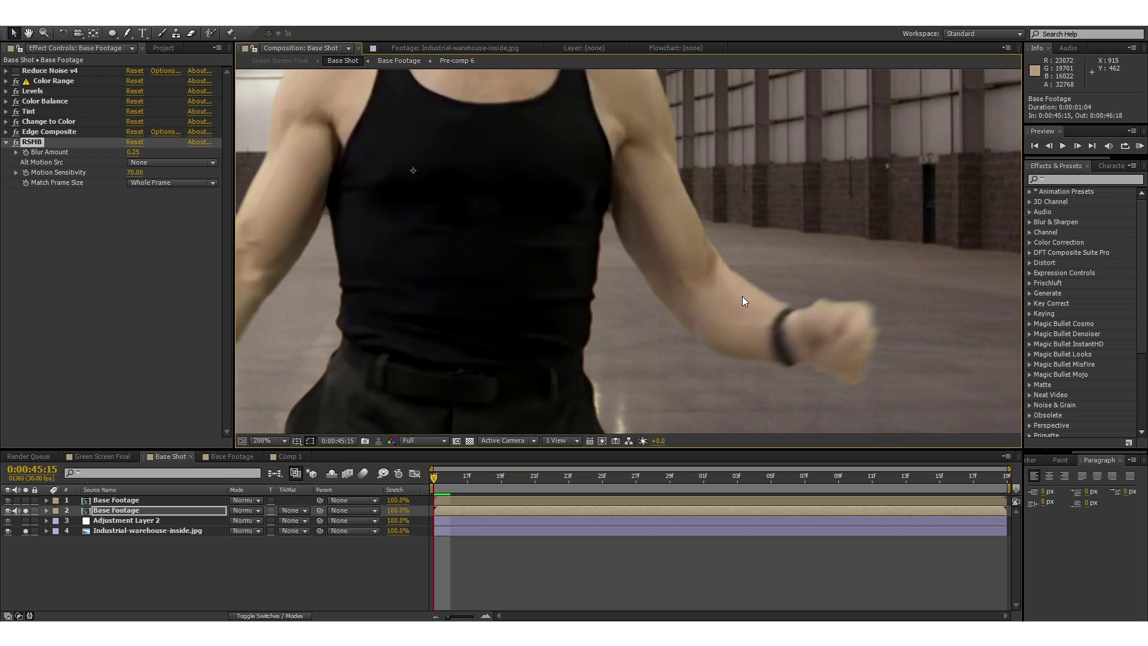
{"action": "scroll", "coordinate": [652, 296], "scroll_direction": "up", "scroll_amount": 2}
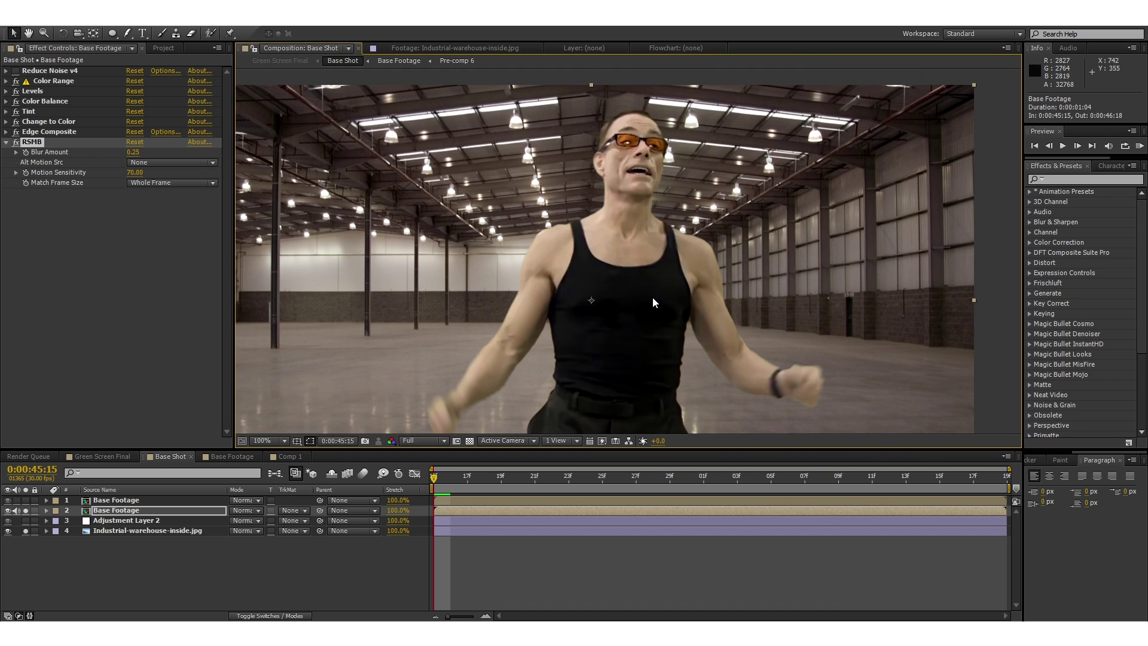
{"action": "scroll", "coordinate": [478, 356], "scroll_direction": "up", "scroll_amount": 1}
{"action": "scroll", "coordinate": [594, 268], "scroll_direction": "down", "scroll_amount": 1}
{"action": "scroll", "coordinate": [594, 268], "scroll_direction": "up", "scroll_amount": 1}
{"action": "scroll", "coordinate": [547, 268], "scroll_direction": "down", "scroll_amount": 1}
{"action": "scroll", "coordinate": [640, 195], "scroll_direction": "up", "scroll_amount": 1}
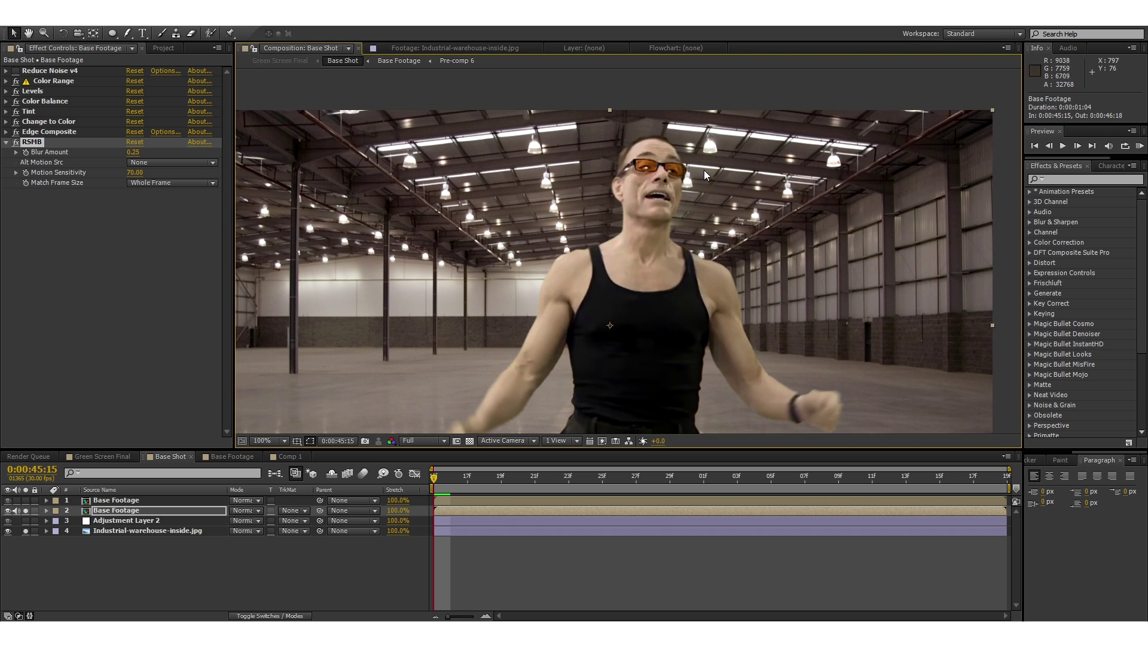
{"action": "scroll", "coordinate": [704, 174], "scroll_direction": "down", "scroll_amount": 3}
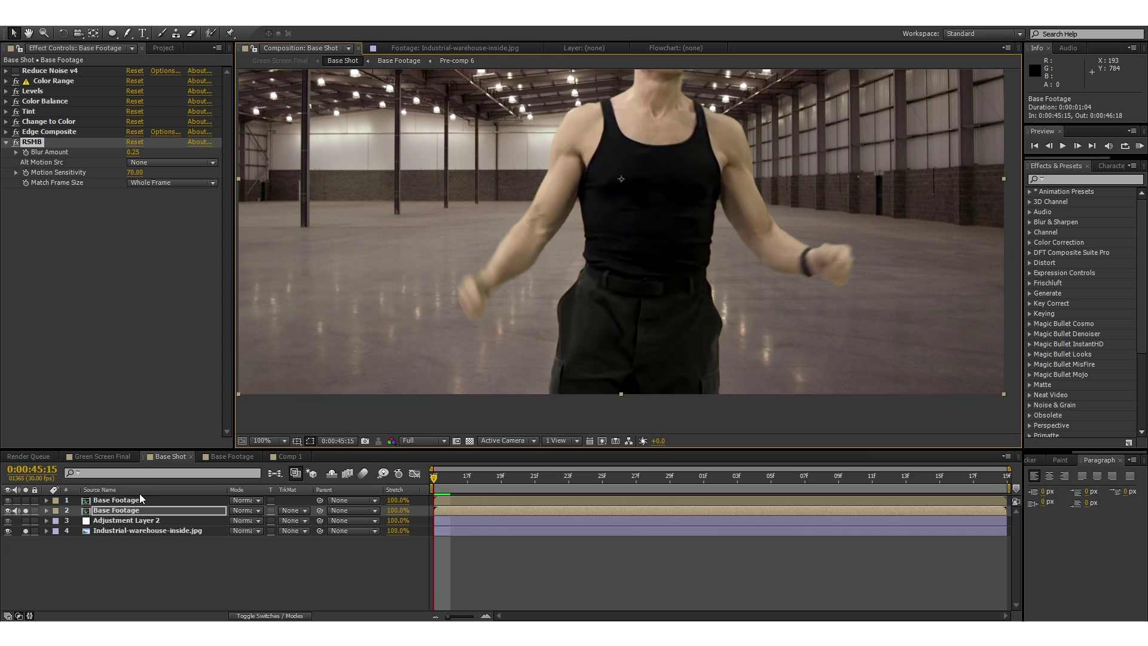
Step: Solo the top Base Footage layer as well and toggle its solo off and on to compare the blurred fist
{"action": "left_click", "coordinate": [110, 501]}
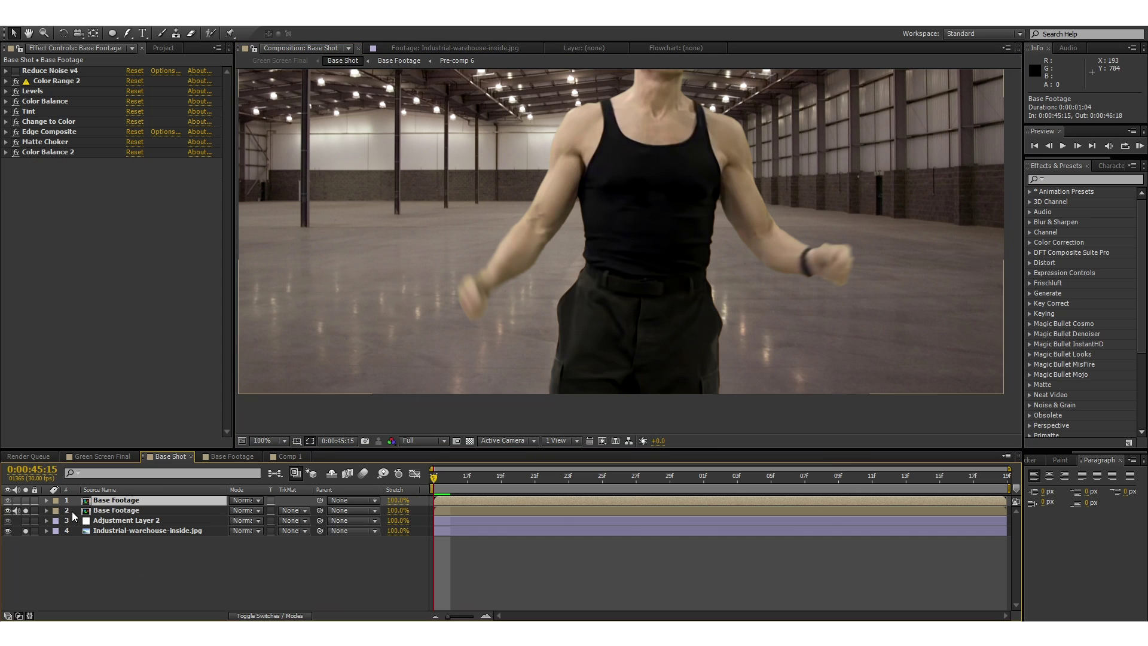
{"action": "left_click", "coordinate": [25, 500]}
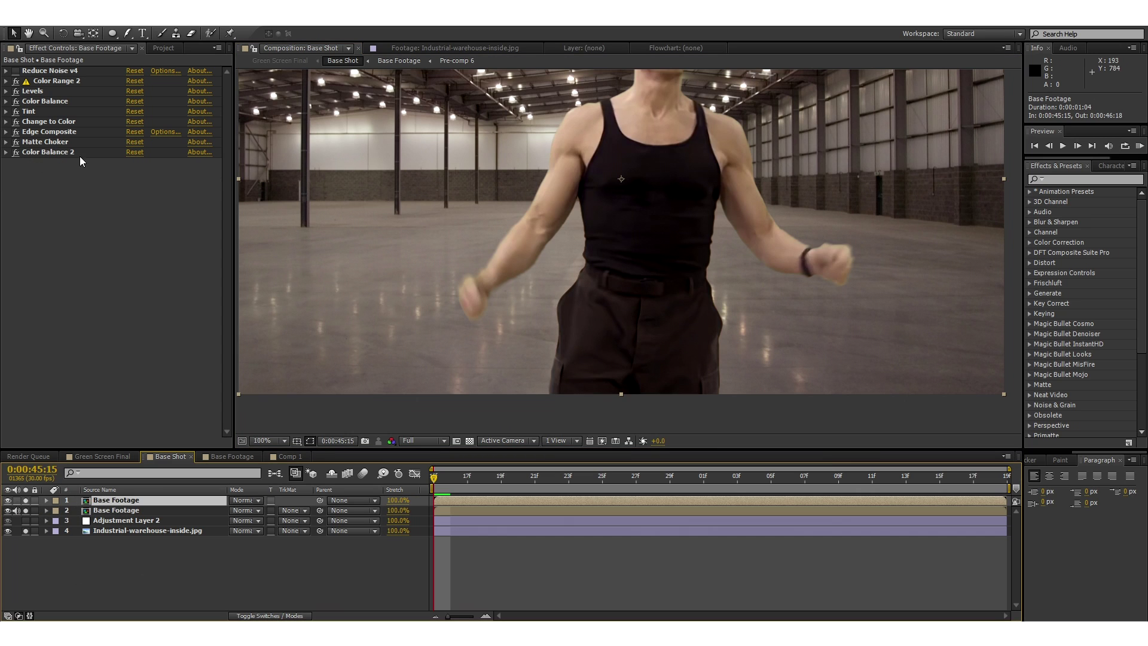
{"action": "scroll", "coordinate": [609, 253], "scroll_direction": "up", "scroll_amount": 4}
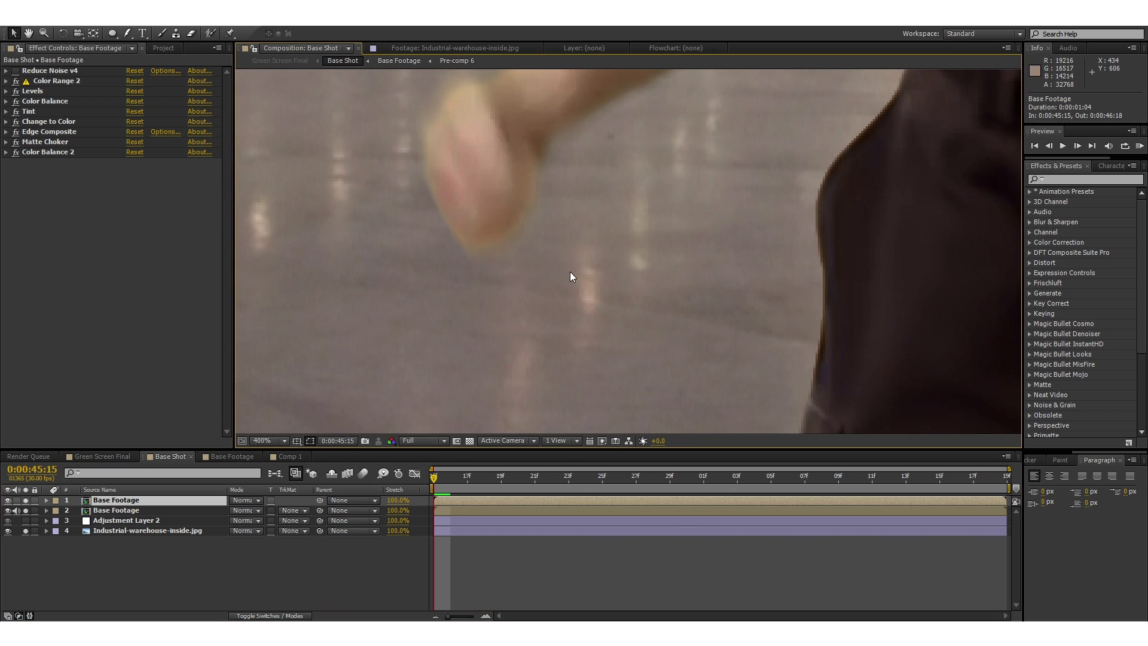
{"action": "left_click", "coordinate": [24, 501]}
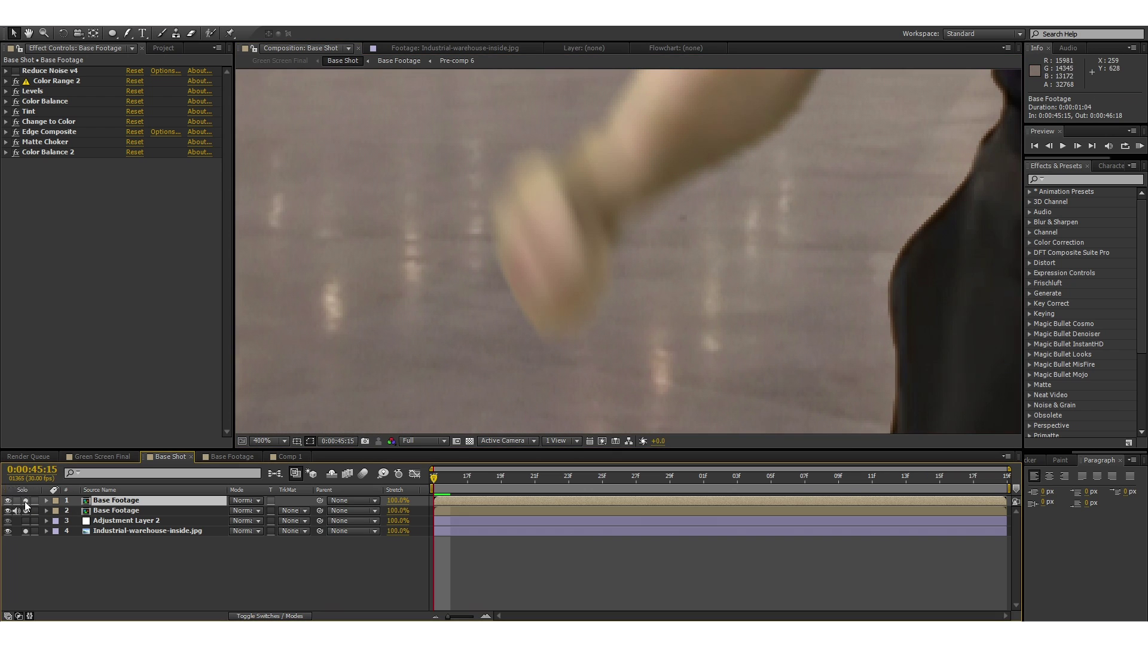
{"action": "left_click", "coordinate": [23, 502]}
Step: Try RSMB Blur Amount values of 10 and 0.5 on the second Base Footage layer
{"action": "left_click", "coordinate": [103, 511]}
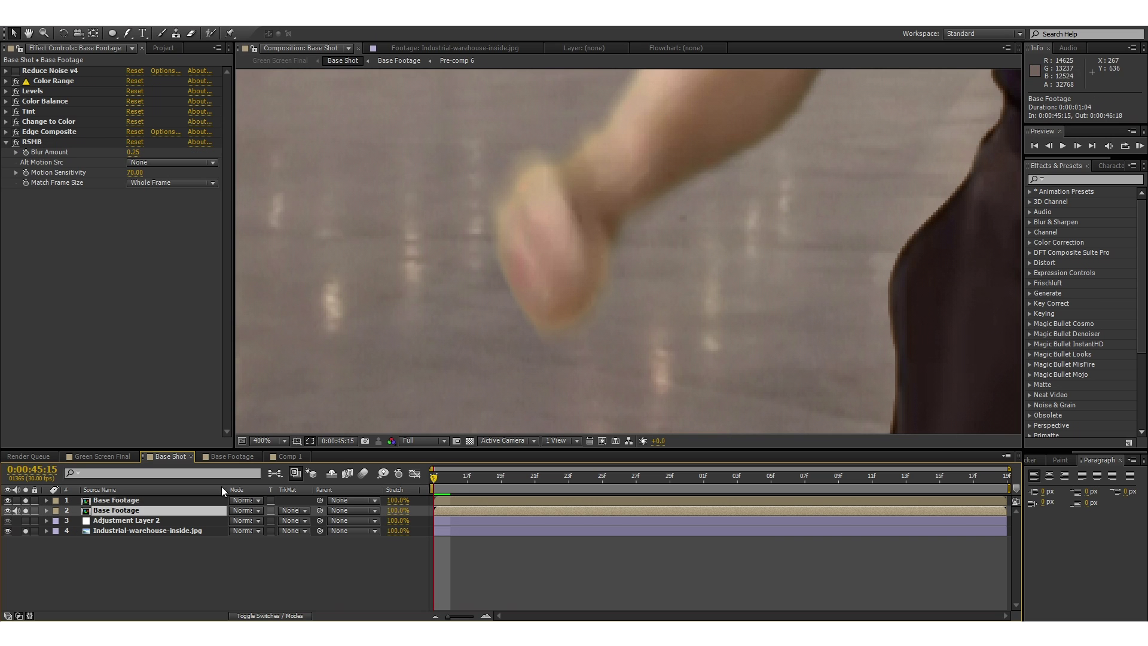
{"action": "scroll", "coordinate": [536, 254], "scroll_direction": "down", "scroll_amount": 2}
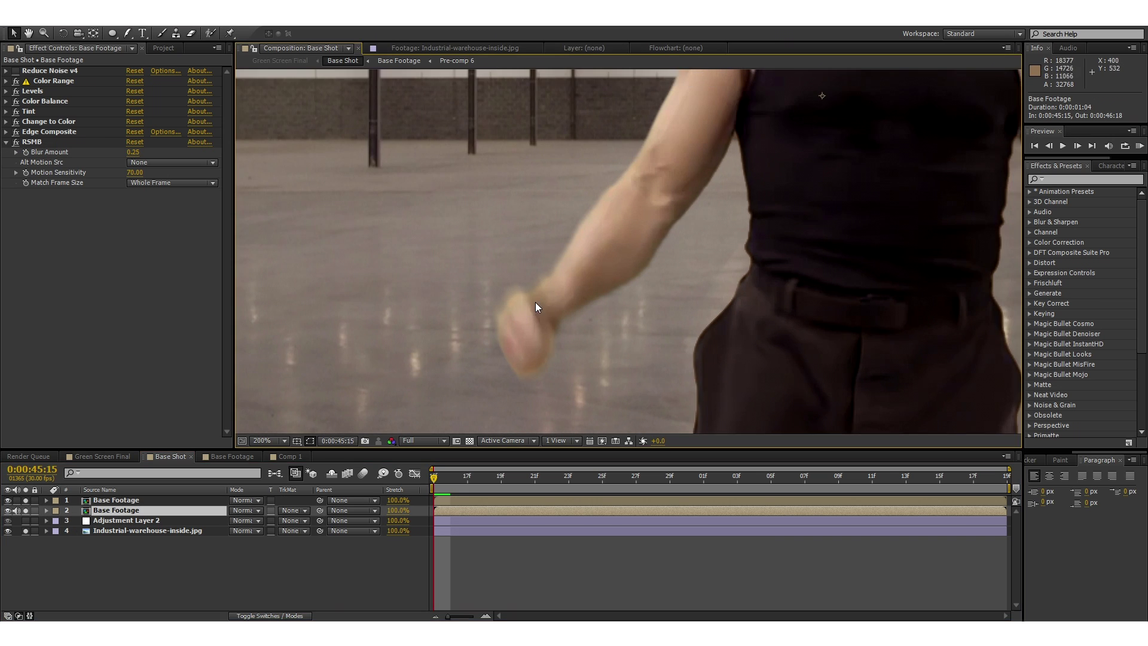
{"action": "left_click", "coordinate": [134, 153]}
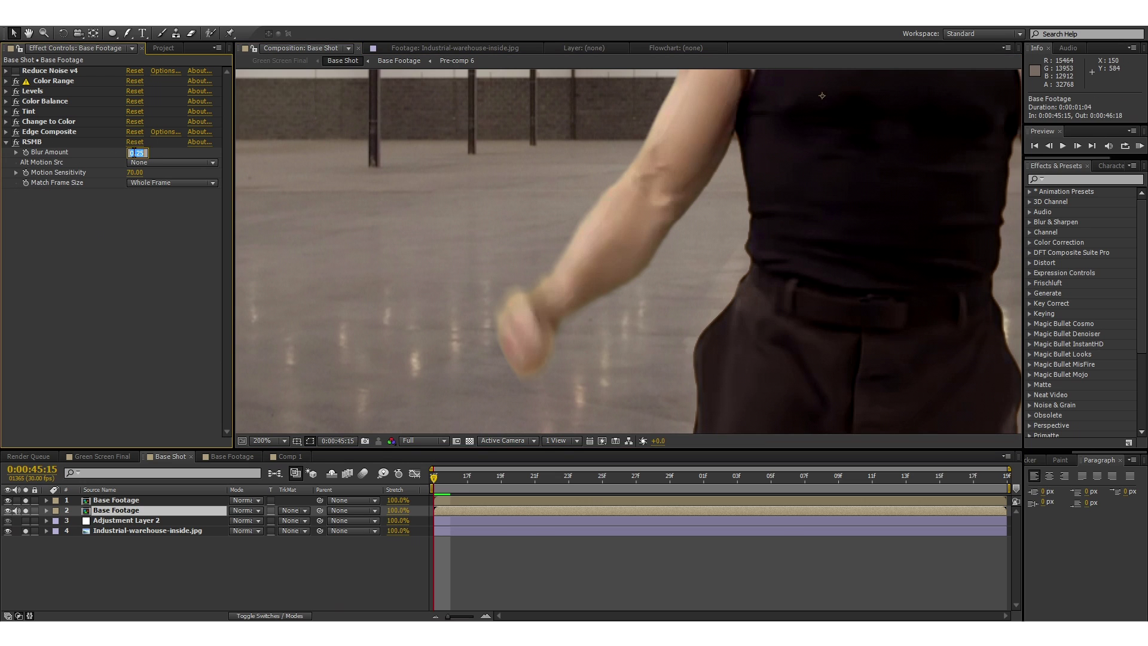
{"action": "type", "text": "50"}
{"action": "key", "text": "Return"}
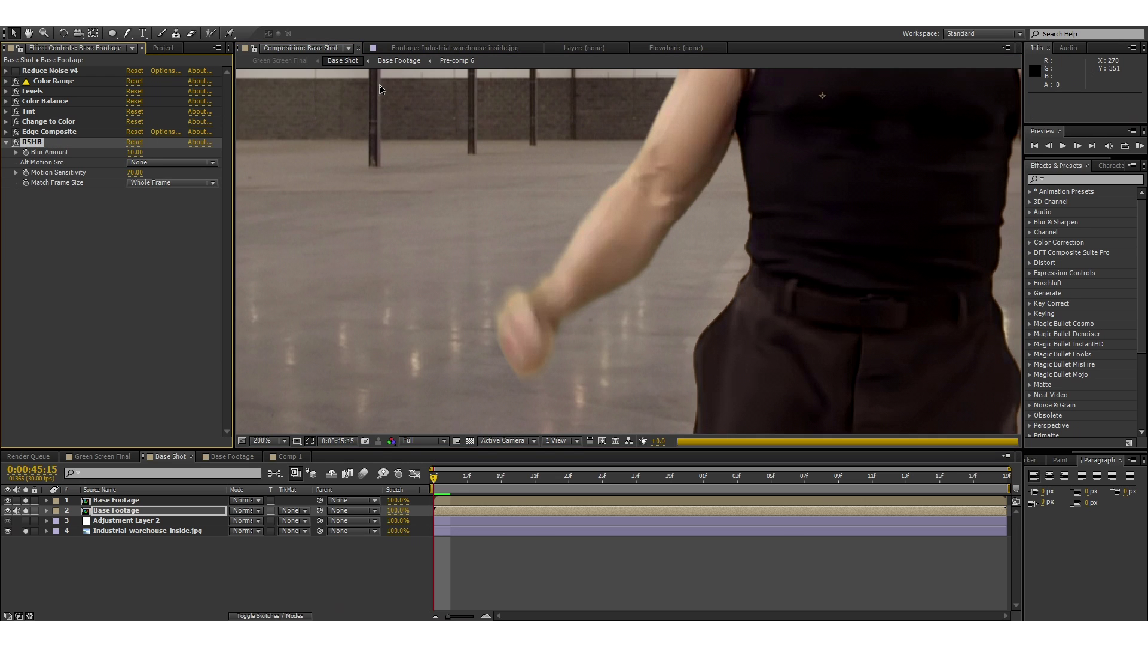
{"action": "left_click", "coordinate": [135, 152]}
{"action": "type", "text": ".5"}
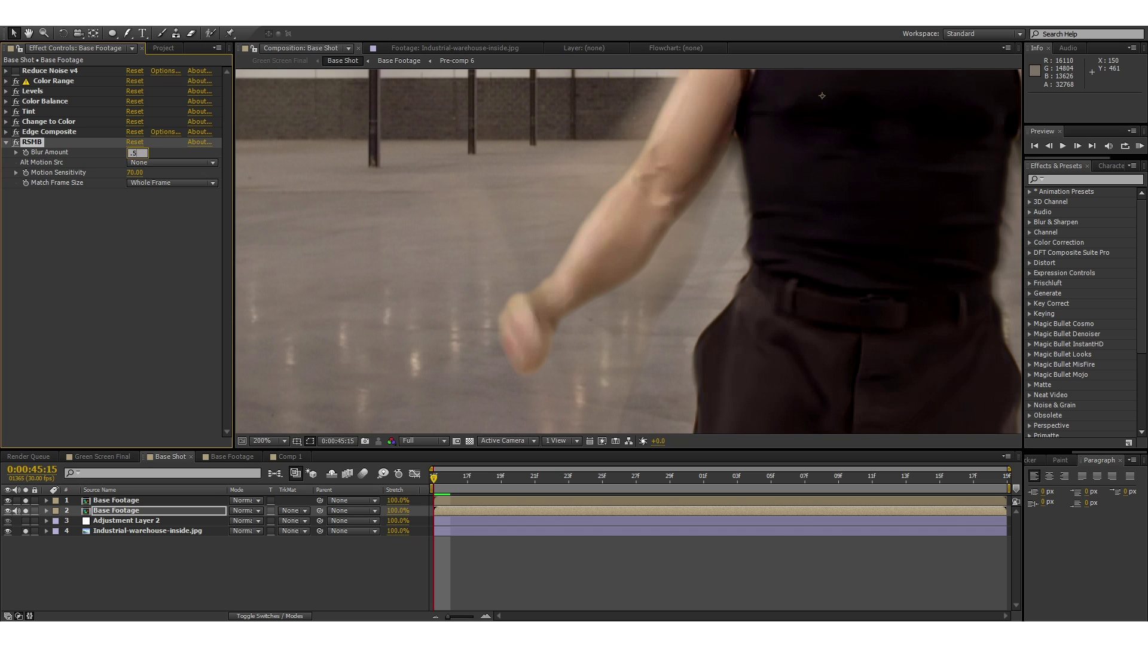
{"action": "key", "text": "Return"}
Step: Set the RSMB Blur Amount to 0.25 and review the whole figure in the warehouse composite
{"action": "left_click", "coordinate": [134, 153]}
{"action": "type", "text": ".25"}
{"action": "key", "text": "Return"}
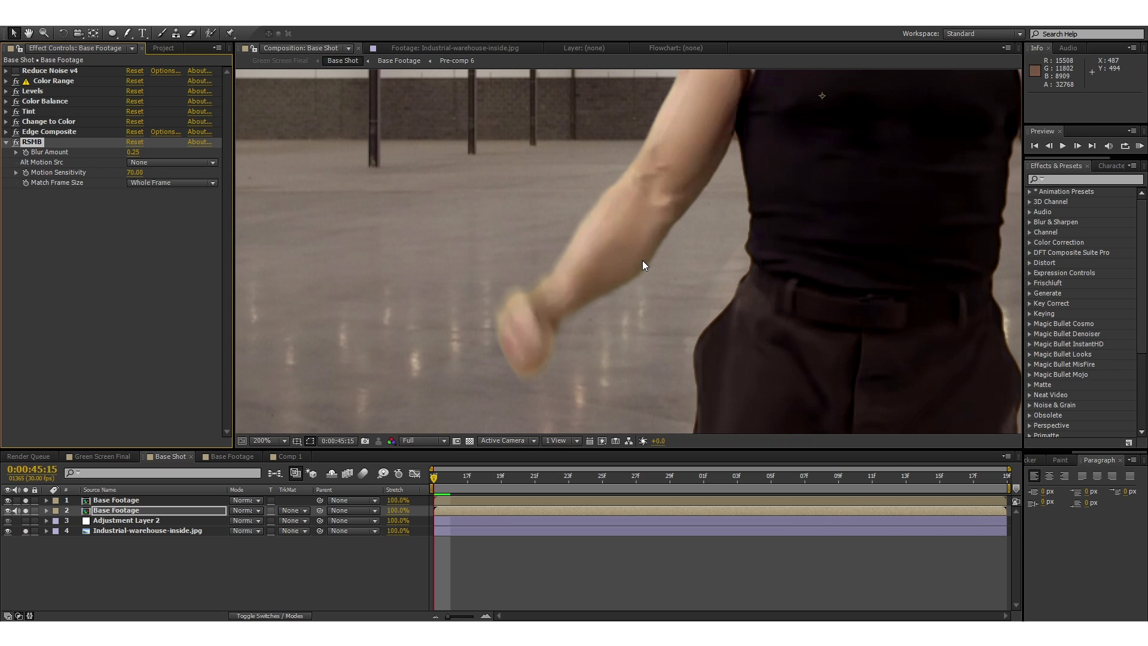
{"action": "scroll", "coordinate": [573, 278], "scroll_direction": "down", "scroll_amount": 2}
{"action": "scroll", "coordinate": [573, 278], "scroll_direction": "down", "scroll_amount": 2}
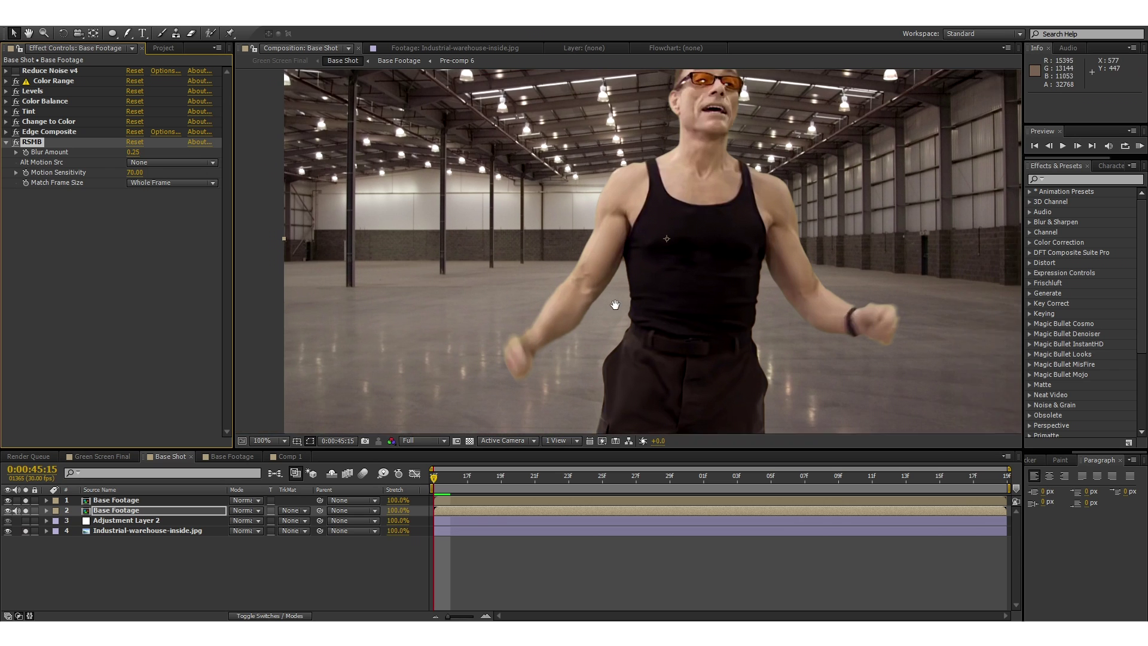
{"action": "scroll", "coordinate": [731, 260], "scroll_direction": "down", "scroll_amount": 1}
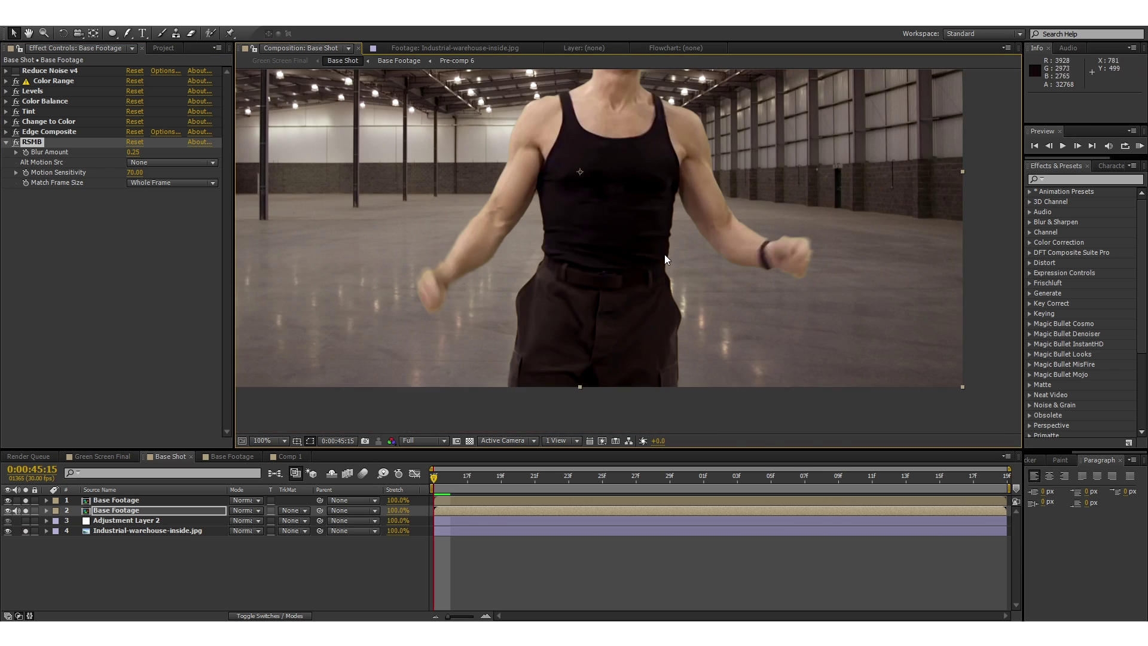
Step: Examine the raised hand at 0:00:45:25 up close and toggle RSMB off and on to compare its motion blur
{"action": "left_click", "coordinate": [604, 486]}
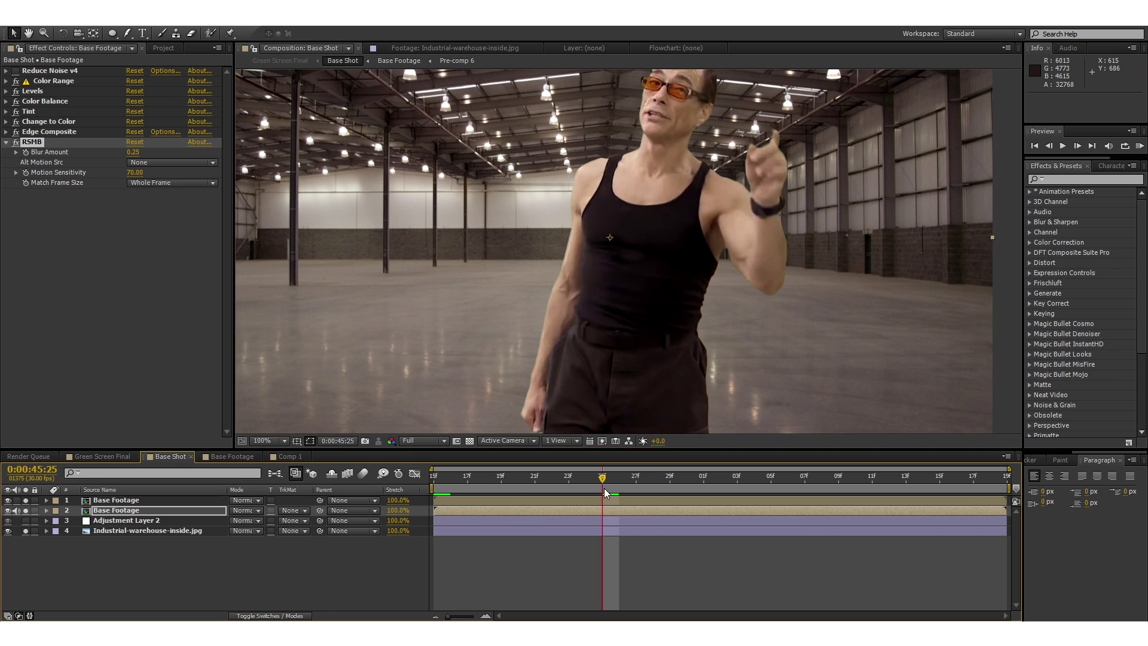
{"action": "scroll", "coordinate": [637, 292], "scroll_direction": "up", "scroll_amount": 5}
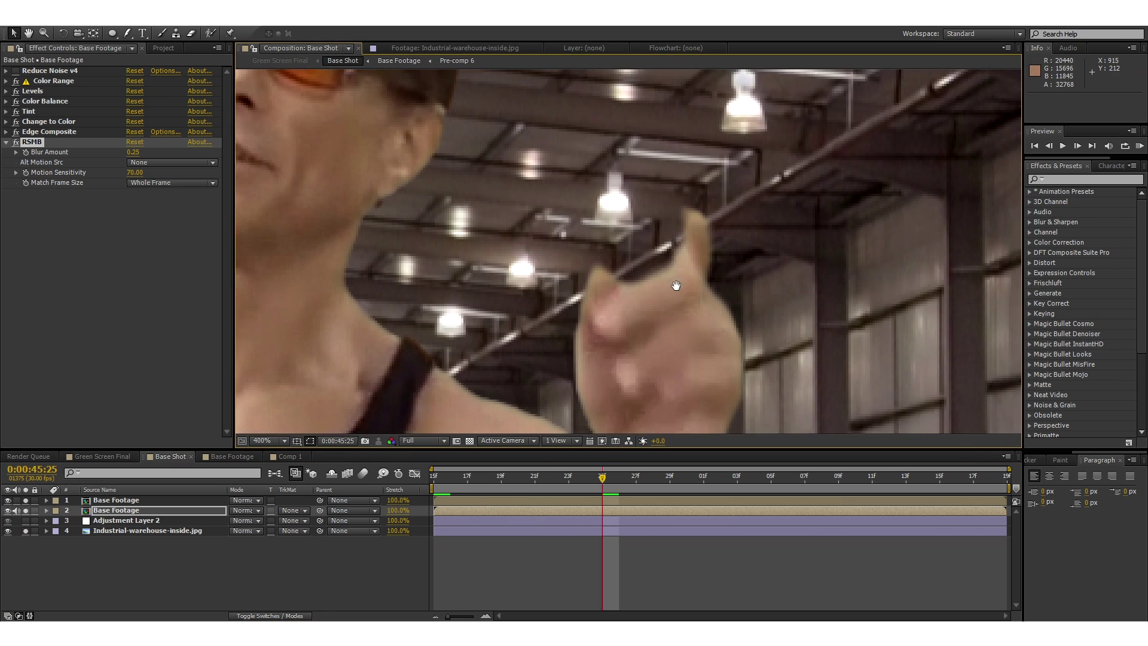
{"action": "left_click", "coordinate": [15, 148]}
{"action": "scroll", "coordinate": [633, 248], "scroll_direction": "down", "scroll_amount": 1}
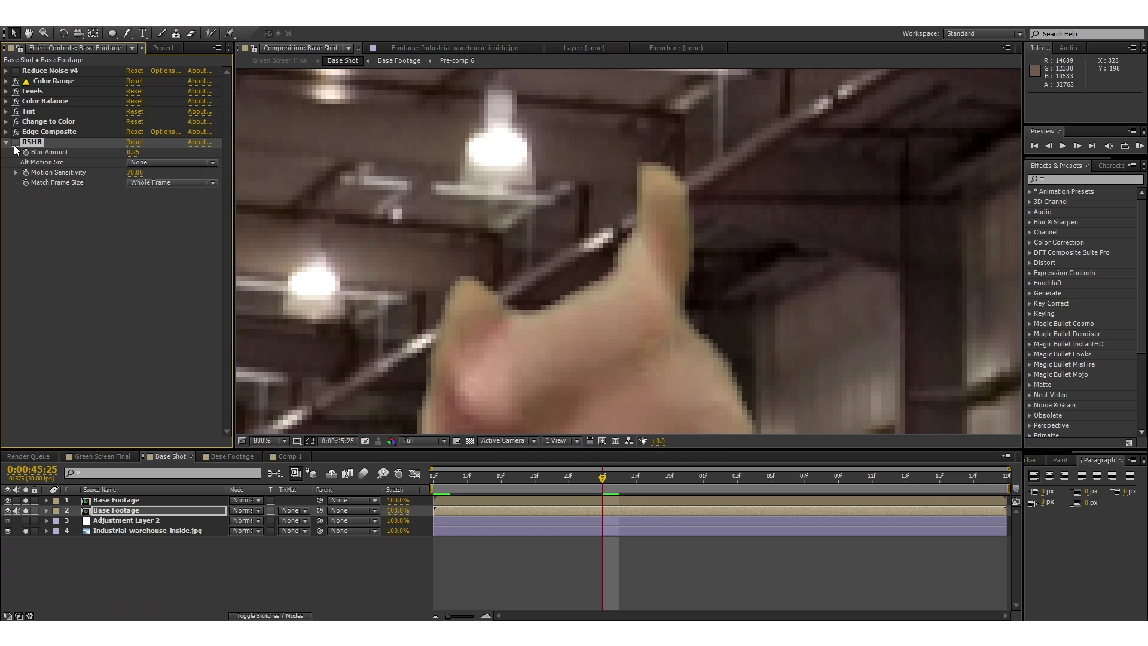
{"action": "scroll", "coordinate": [708, 288], "scroll_direction": "down", "scroll_amount": 2}
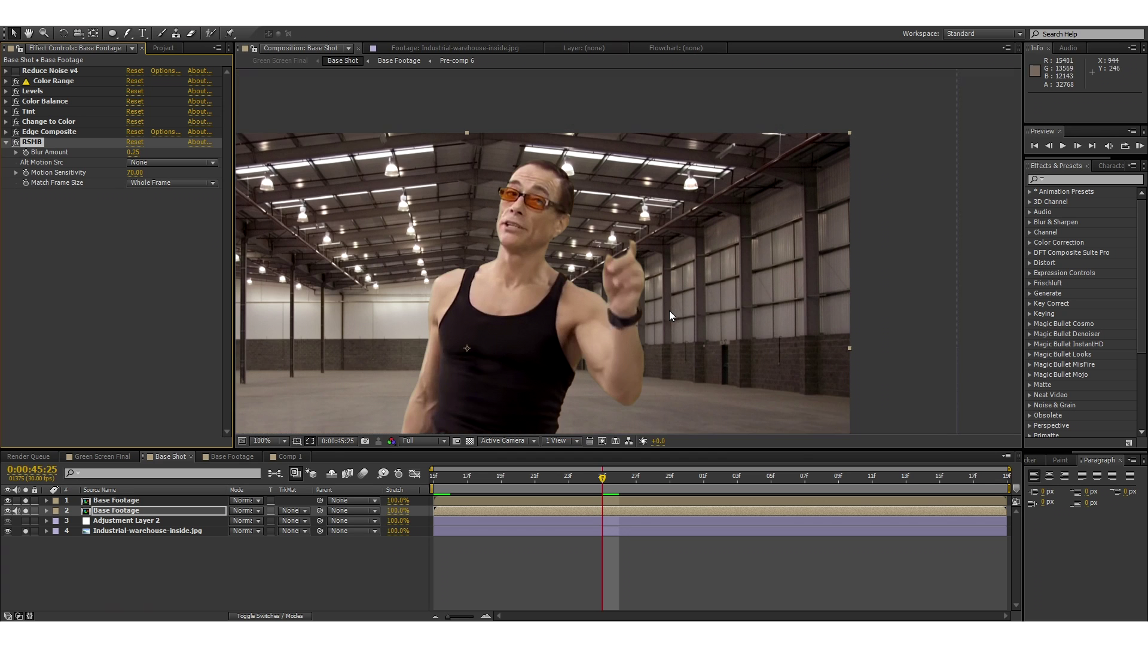
Step: Examine the man against the warehouse at 0:00:46:03 and display the effect settings of Adjustment Layer 2
{"action": "left_click", "coordinate": [737, 484]}
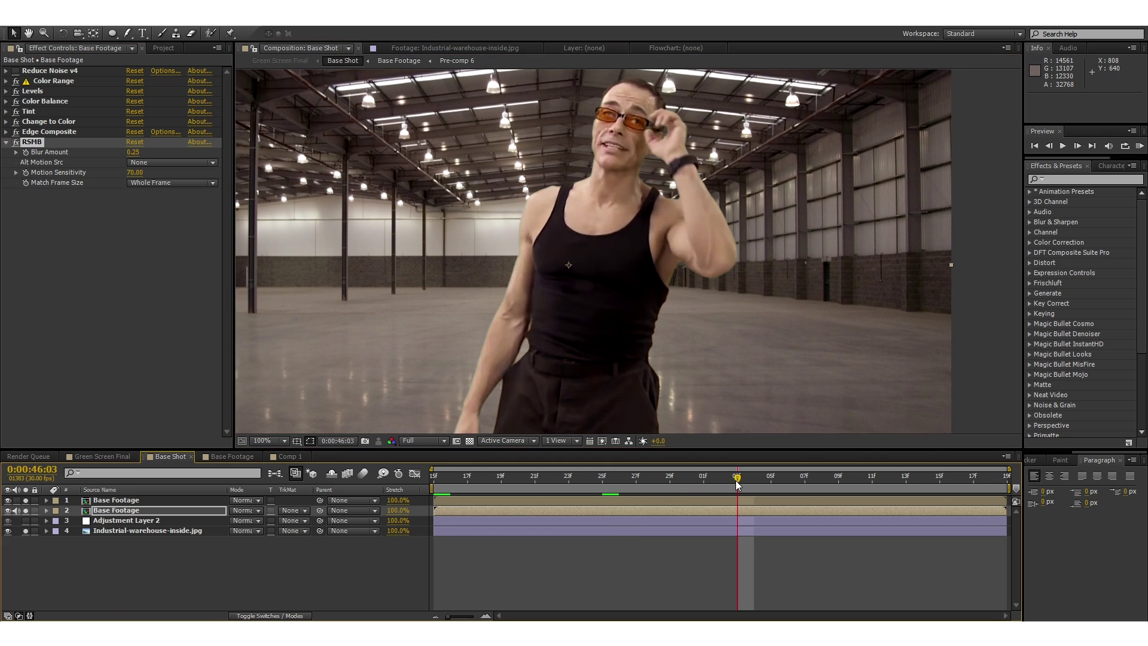
{"action": "left_click", "coordinate": [126, 521]}
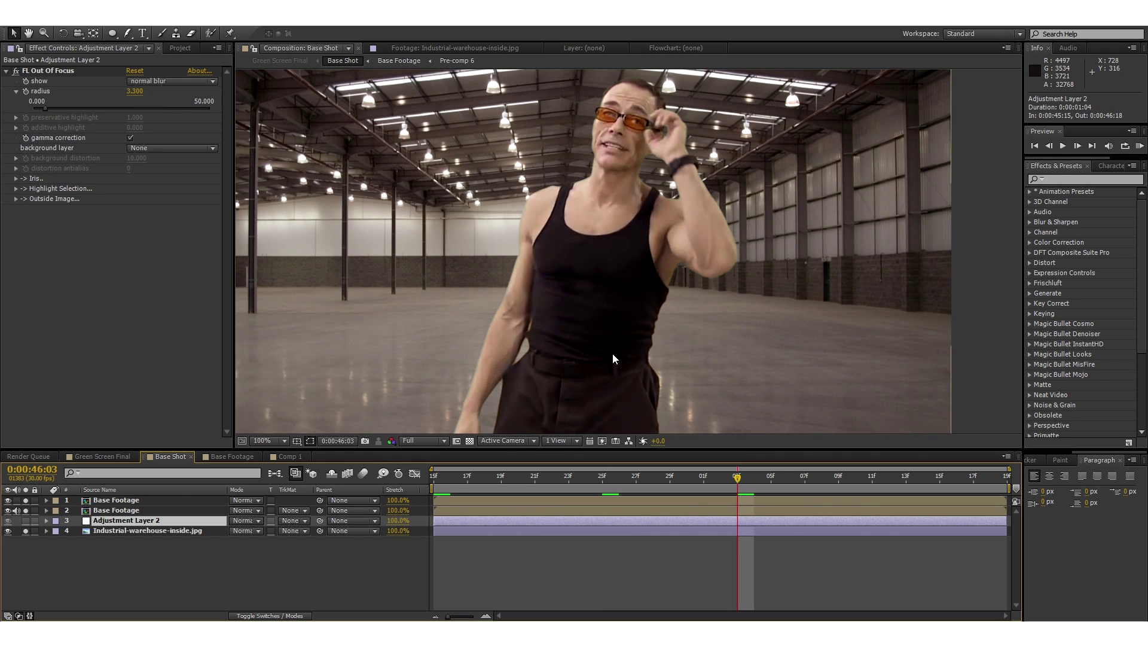
{"action": "scroll", "coordinate": [676, 216], "scroll_direction": "up", "scroll_amount": 1}
{"action": "scroll", "coordinate": [644, 225], "scroll_direction": "down", "scroll_amount": 1}
{"action": "left_click_drag", "start_coordinate": [634, 220], "coordinate": [633, 223]}
{"action": "scroll", "coordinate": [644, 250], "scroll_direction": "up", "scroll_amount": 1}
{"action": "scroll", "coordinate": [644, 250], "scroll_direction": "down", "scroll_amount": 1}
{"action": "scroll", "coordinate": [644, 250], "scroll_direction": "up", "scroll_amount": 1}
{"action": "scroll", "coordinate": [643, 250], "scroll_direction": "down", "scroll_amount": 1}
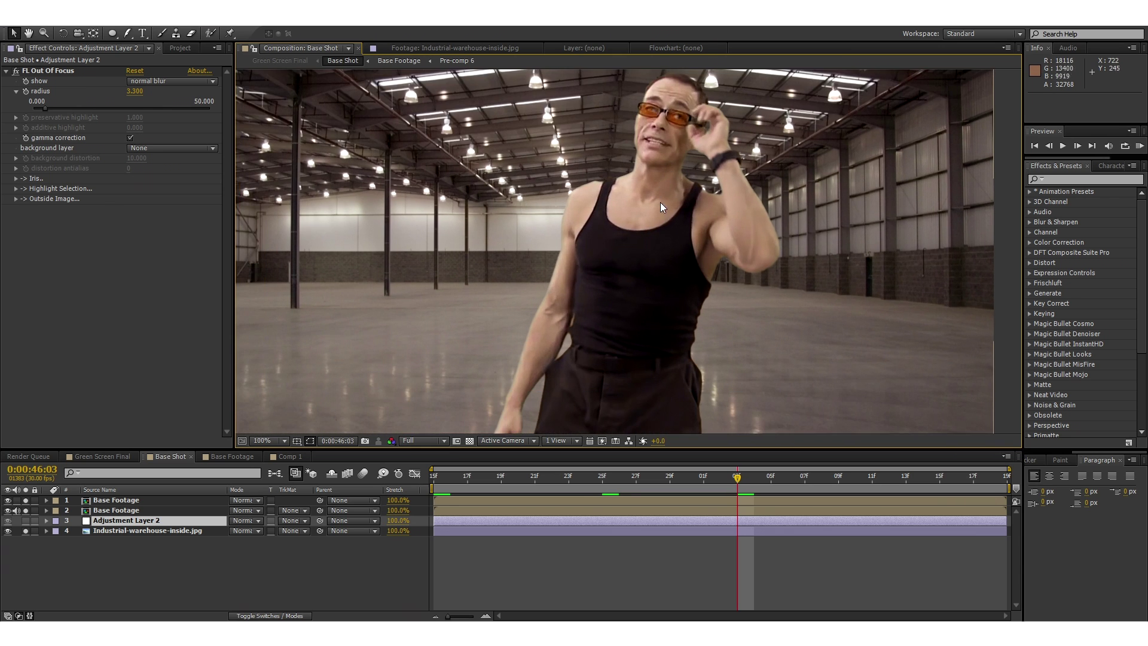
Step: Return to 0:00:45:15 and clear the layer solos so Adjustment Layer 2 blurs the warehouse, briefly soloing that layer to check it
{"action": "left_click", "coordinate": [437, 482]}
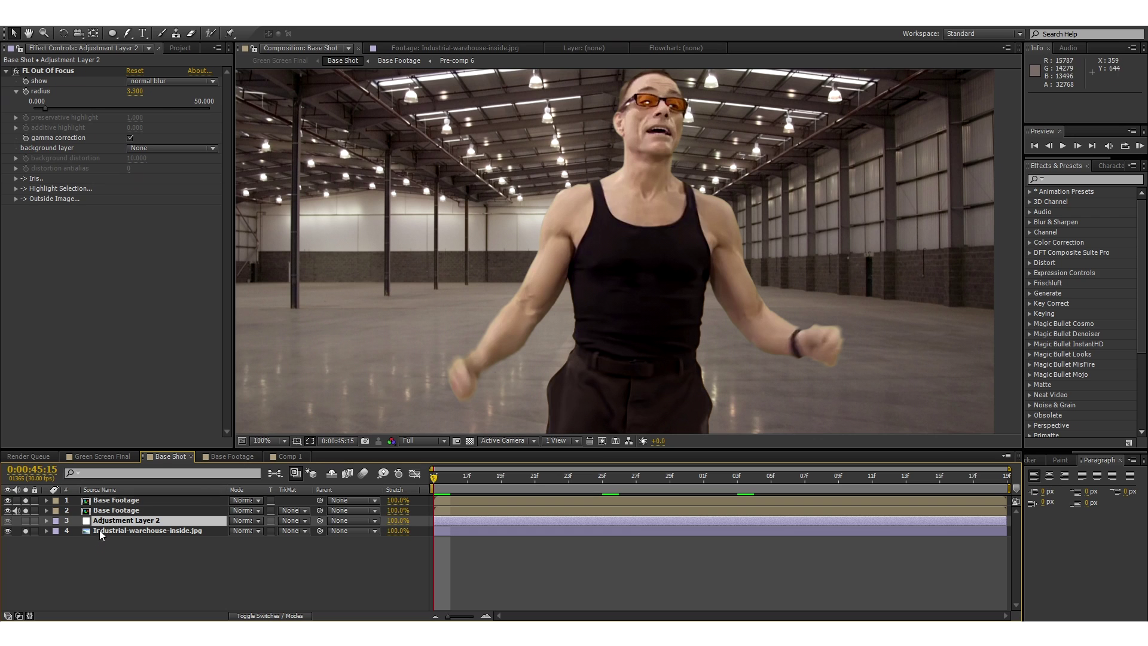
{"action": "left_click", "coordinate": [81, 548]}
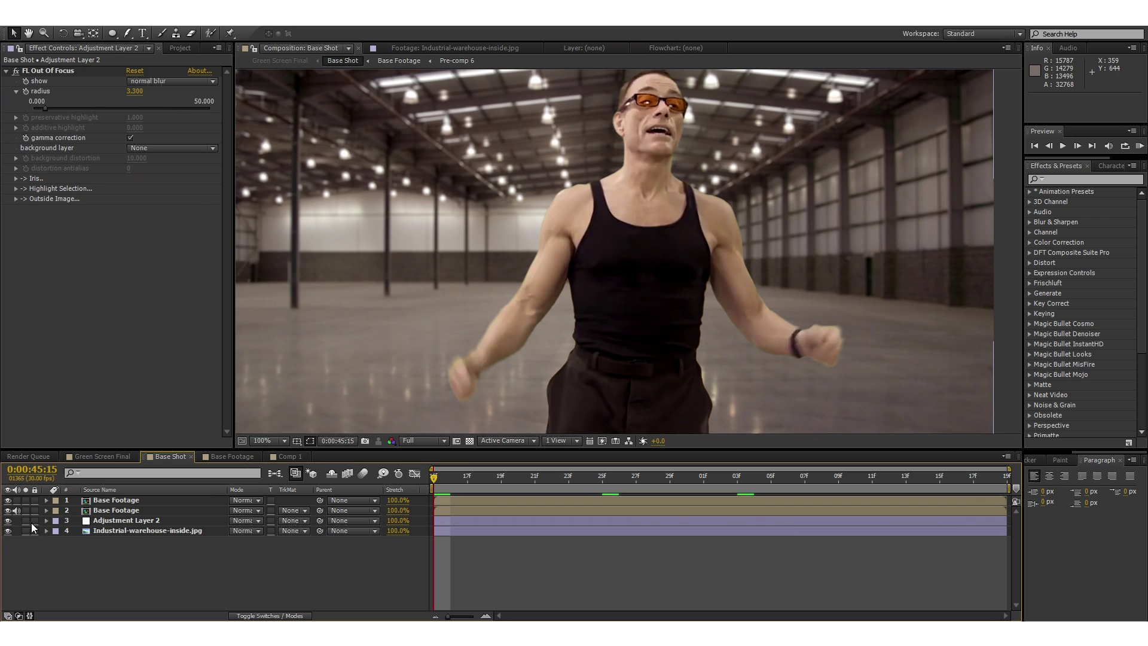
{"action": "left_click", "coordinate": [26, 519]}
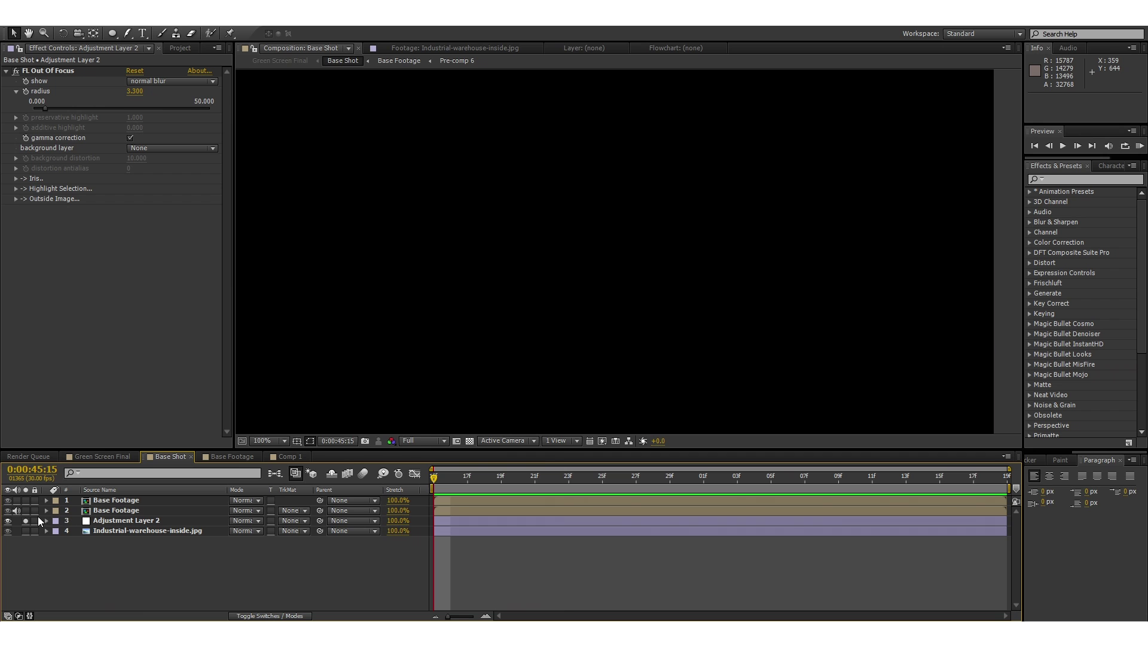
{"action": "left_click", "coordinate": [26, 519]}
{"action": "left_click", "coordinate": [105, 520]}
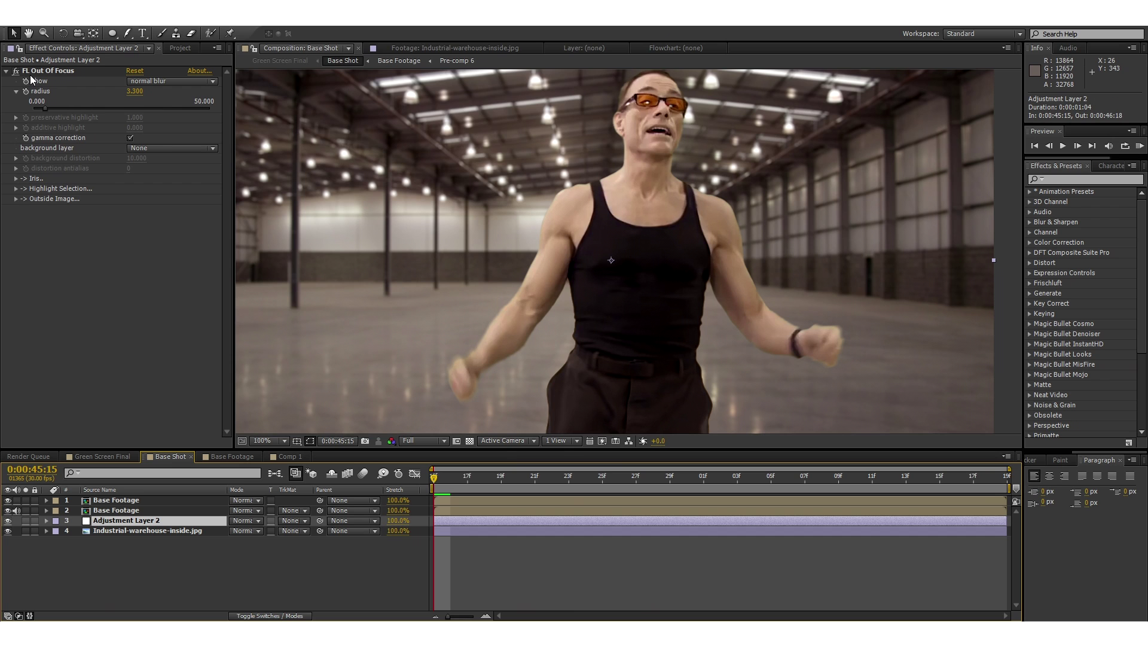
Step: Try FL Out Of Focus radius values of 5.085 and 2.881 on Adjustment Layer 2
{"action": "mouse_move", "coordinate": [45, 108]}
{"action": "left_mouse_down"}
{"action": "mouse_move", "coordinate": [134, 115]}
{"action": "mouse_move", "coordinate": [51, 106]}
{"action": "left_mouse_up"}
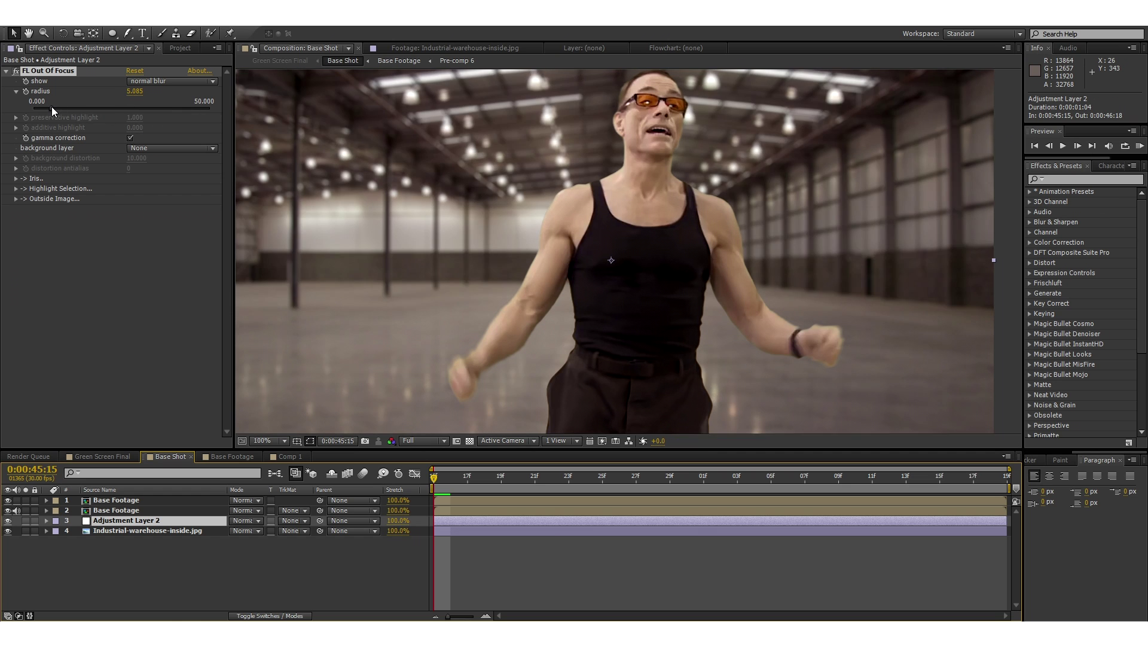
{"action": "left_click", "coordinate": [51, 106]}
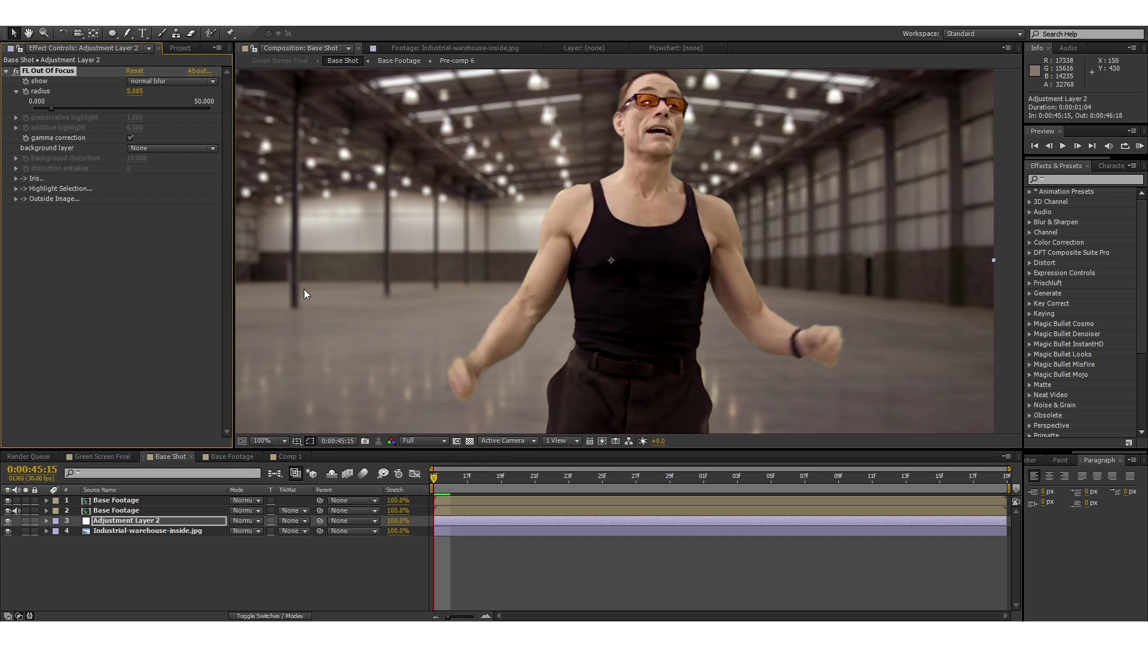
{"action": "left_click", "coordinate": [44, 108]}
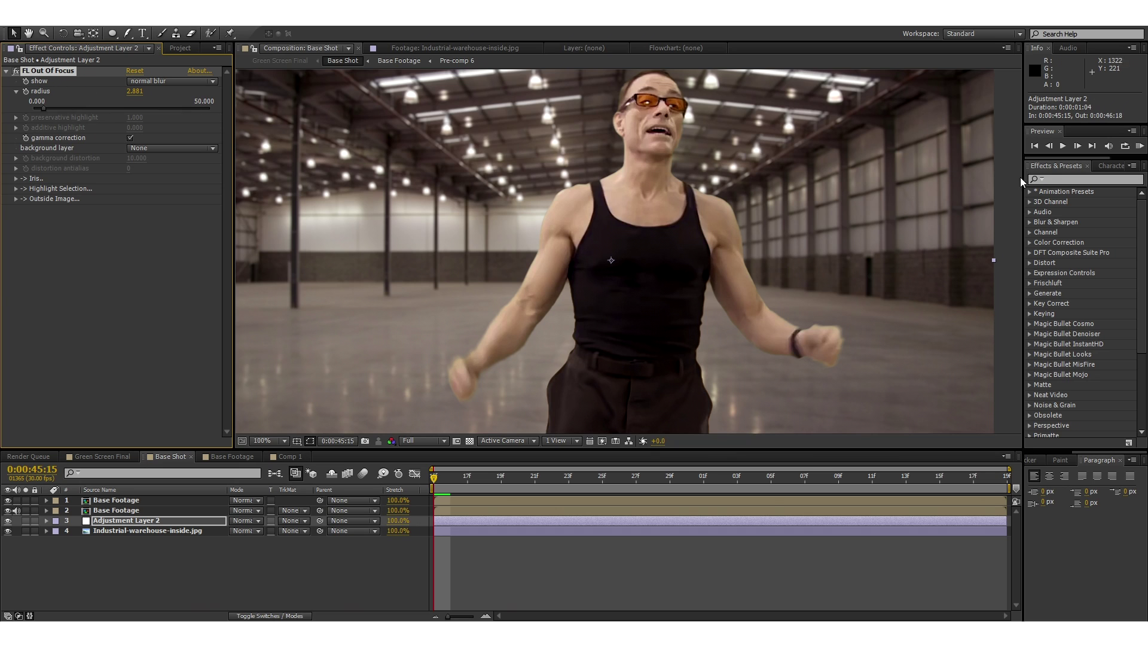
{"action": "left_click", "coordinate": [1044, 179]}
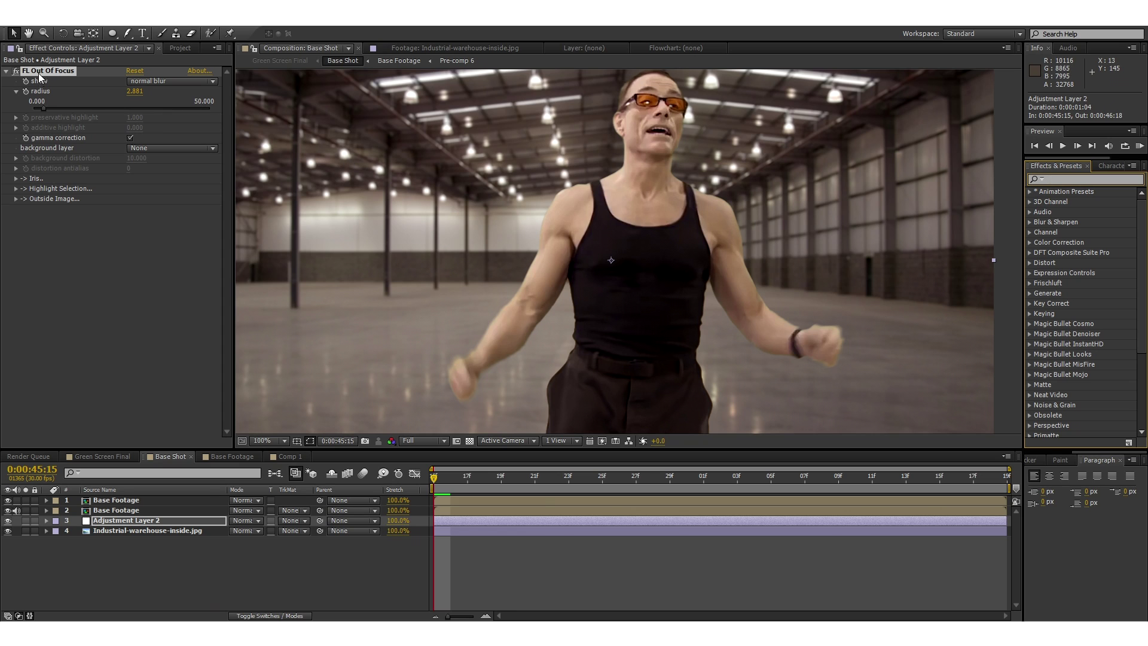
Step: Try blur radius values of 31.781 and 24.781, expand the Iris settings, and test the effect without gamma correction
{"action": "left_click_drag", "start_coordinate": [138, 90], "coordinate": [307, 94]}
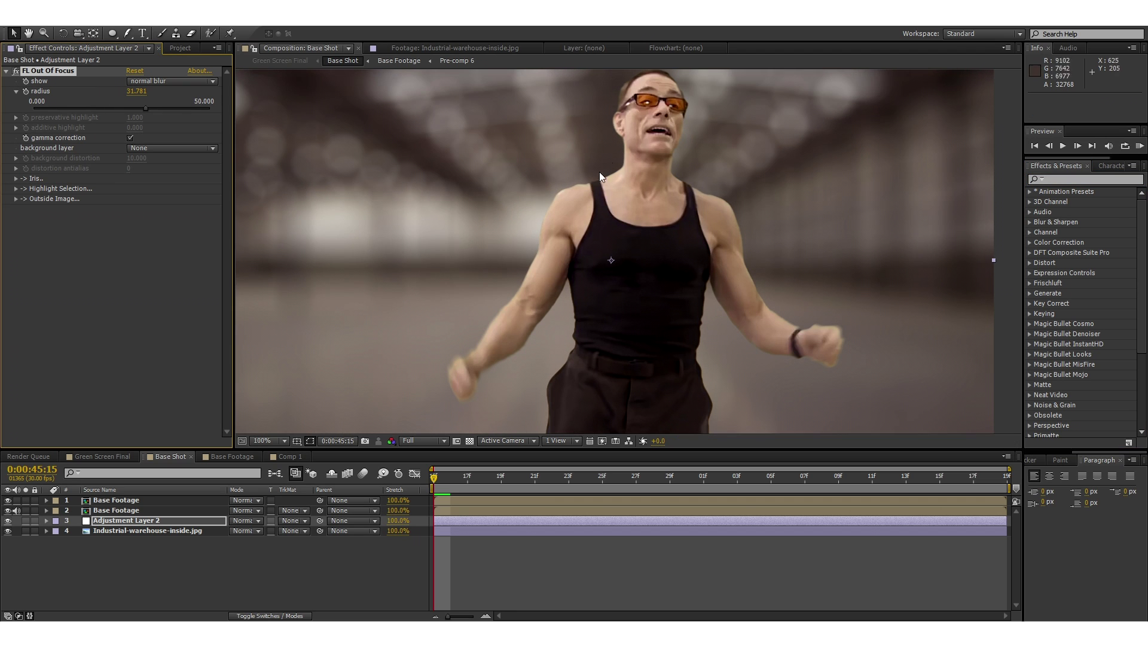
{"action": "left_click_drag", "start_coordinate": [135, 92], "coordinate": [98, 88]}
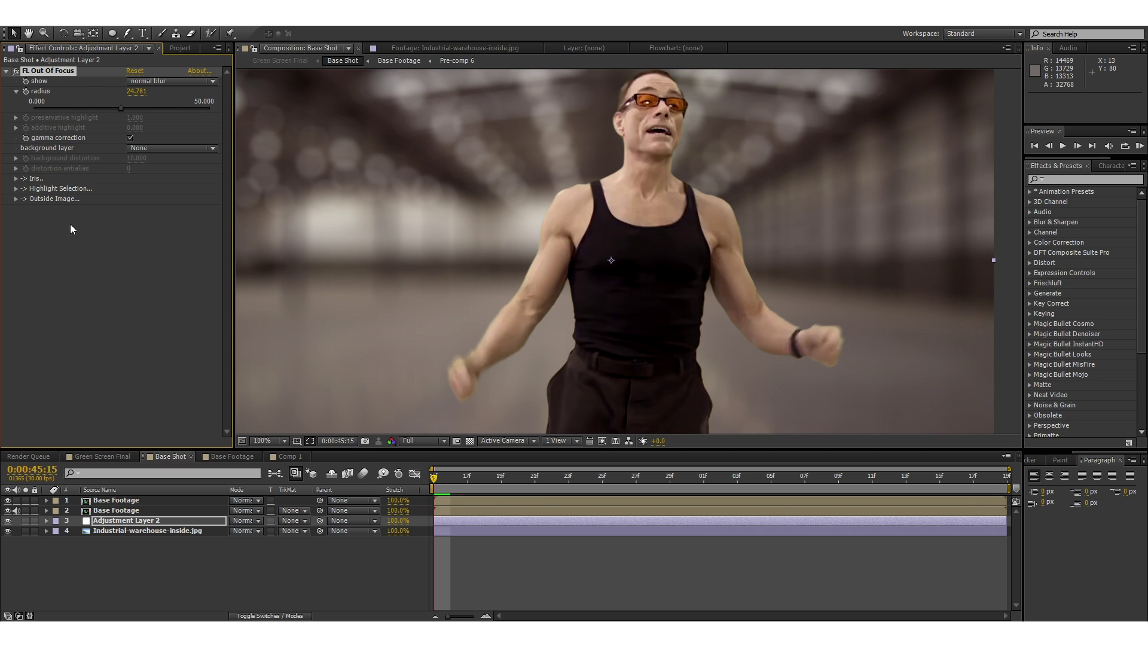
{"action": "left_click", "coordinate": [16, 179]}
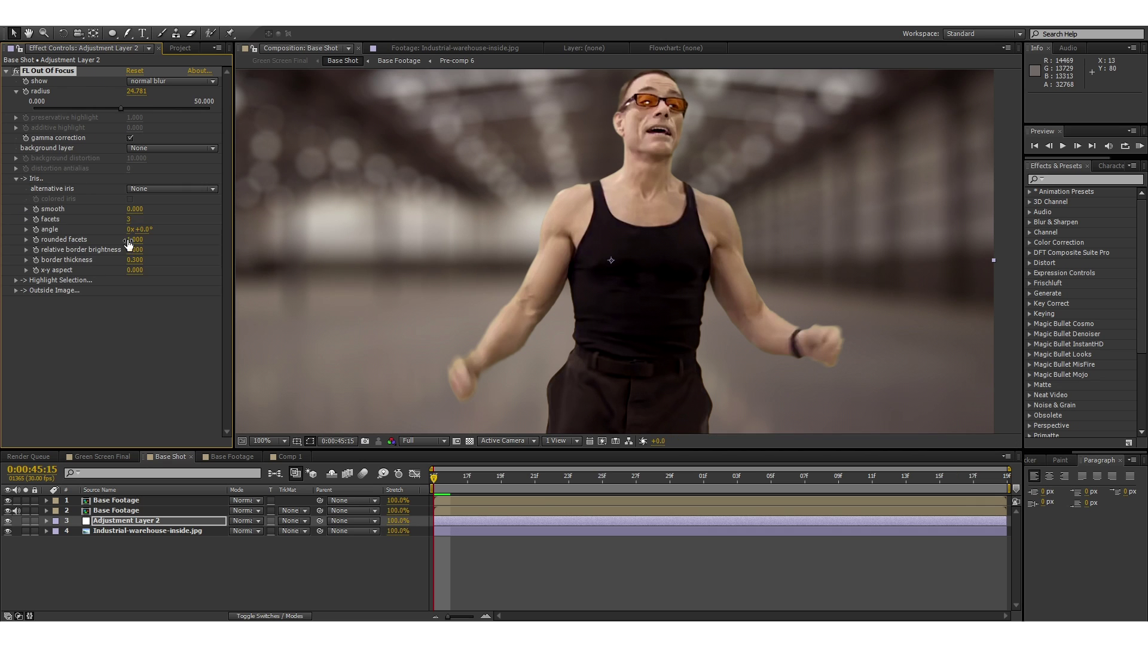
{"action": "left_click", "coordinate": [129, 138]}
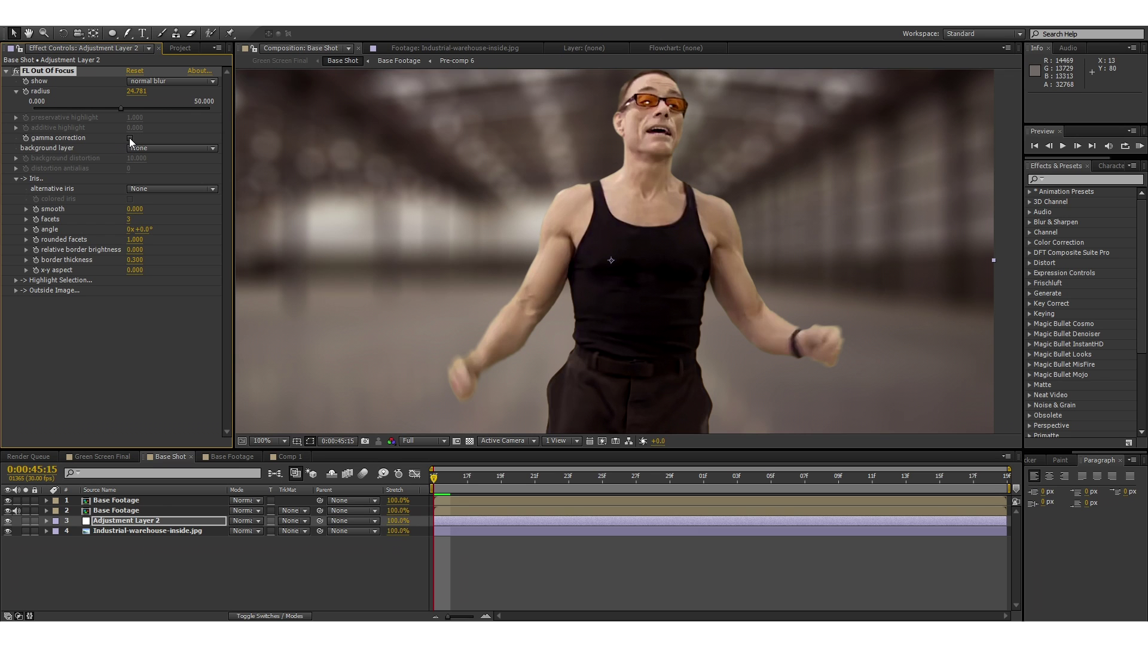
Step: Try an FL Out Of Focus radius of 10, then set it to 4.237 and review the composite
{"action": "left_click", "coordinate": [136, 93]}
{"action": "type", "text": "10"}
{"action": "key", "text": "Return"}
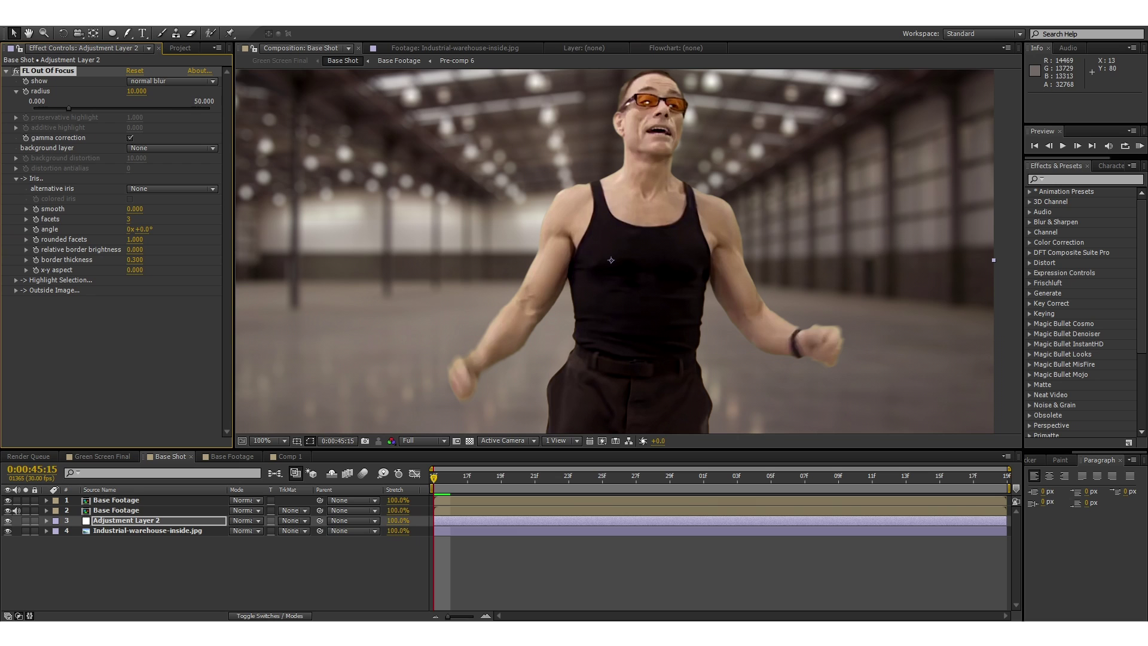
{"action": "left_click", "coordinate": [49, 109]}
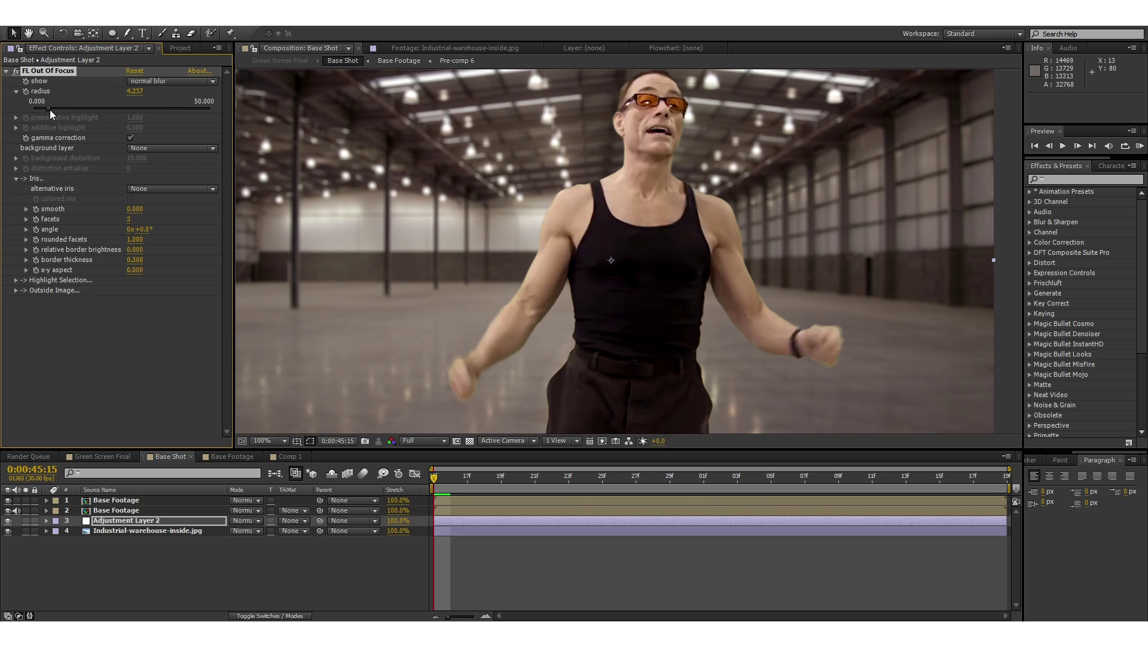
{"action": "left_click", "coordinate": [500, 579]}
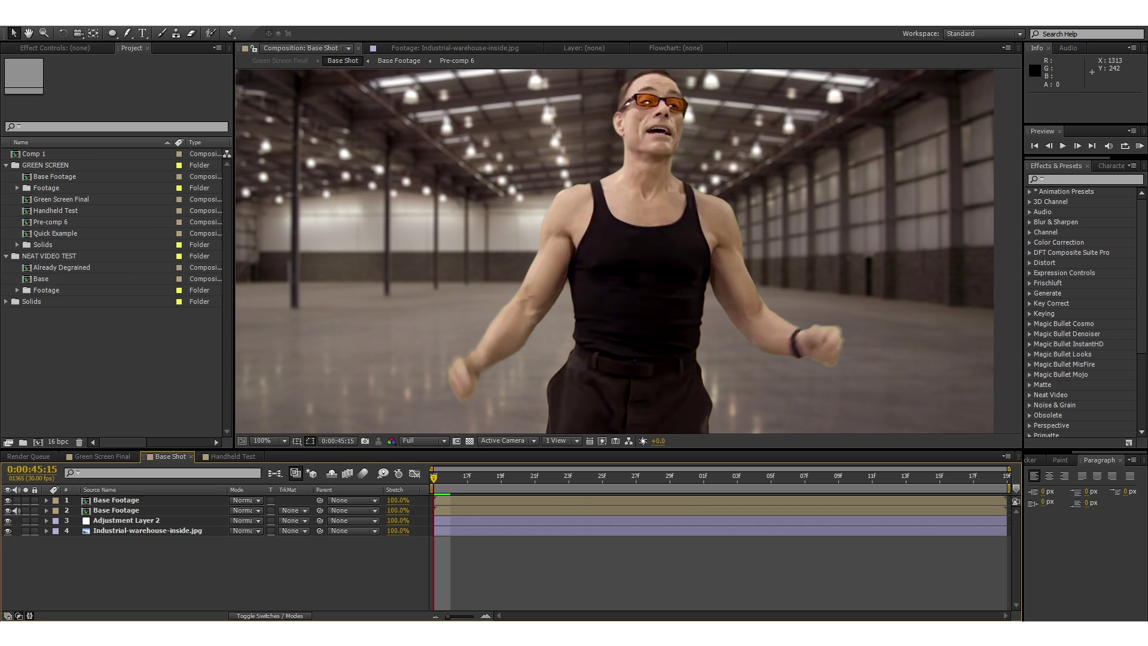
{"action": "scroll", "coordinate": [676, 275], "scroll_direction": "down", "scroll_amount": 2}
{"action": "scroll", "coordinate": [667, 289], "scroll_direction": "up", "scroll_amount": 2}
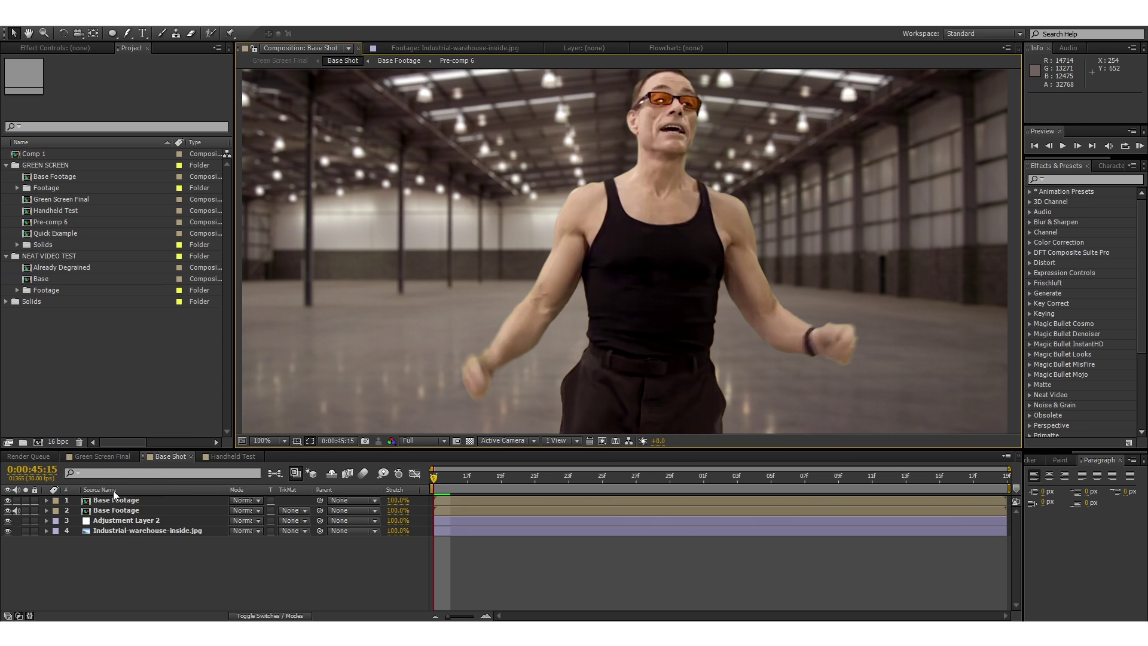
Step: Open the Green Screen Final composition and view it at 100% magnification in Full resolution
{"action": "left_click", "coordinate": [106, 458]}
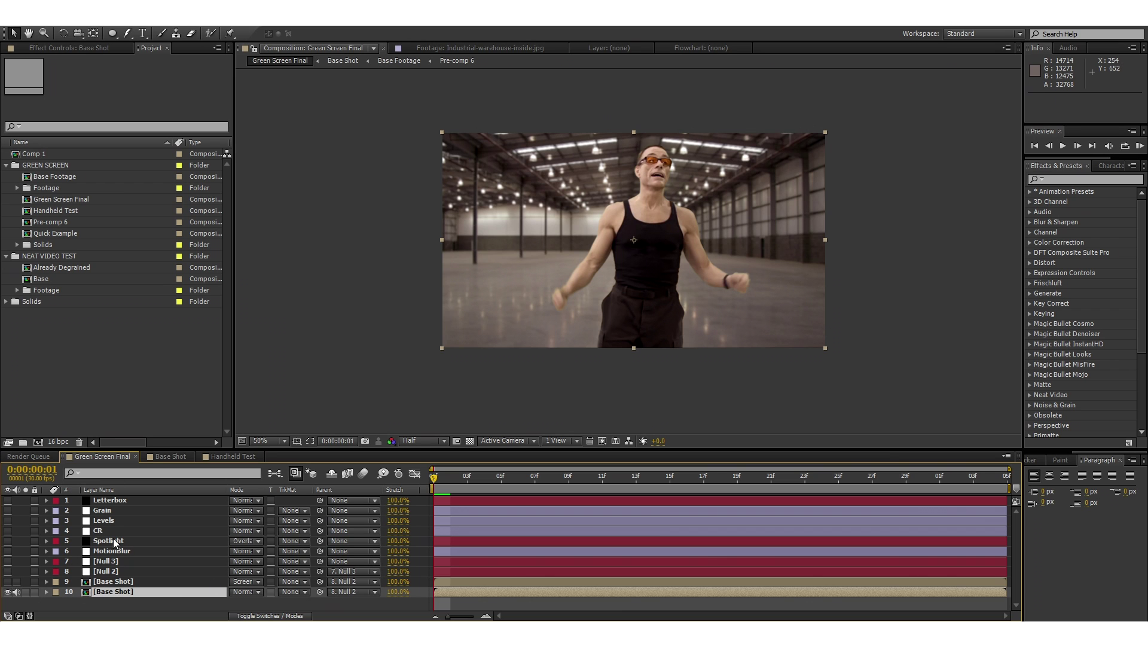
{"action": "key", "text": "period"}
{"action": "left_click_drag", "start_coordinate": [652, 180], "coordinate": [681, 251]}
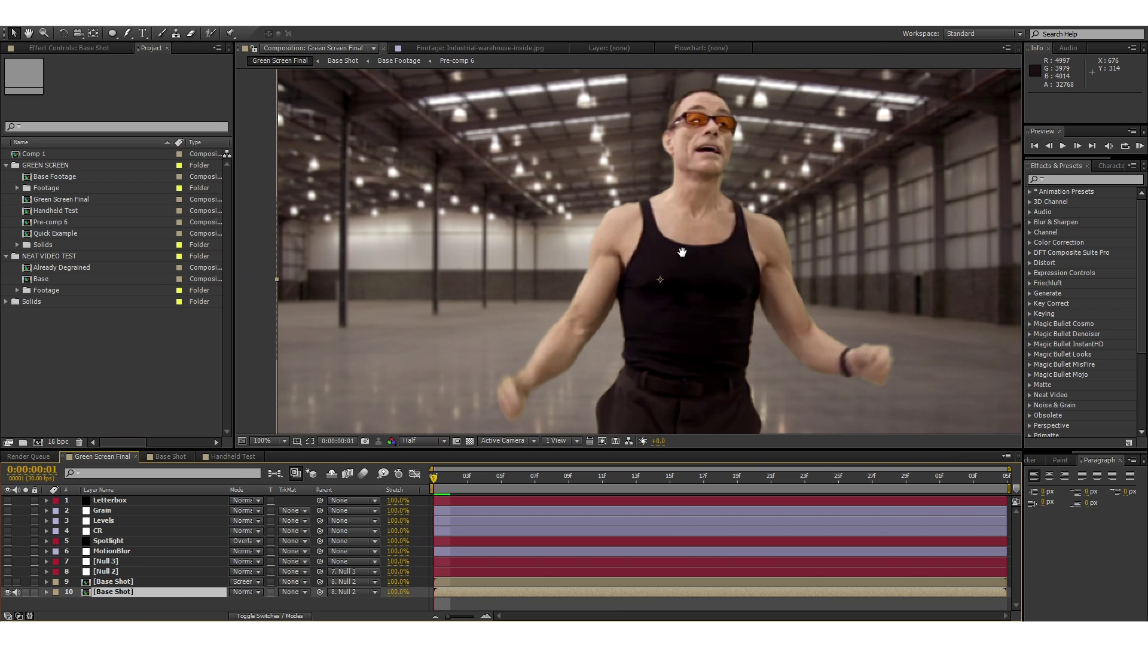
{"action": "left_click", "coordinate": [415, 441]}
{"action": "left_click", "coordinate": [426, 473]}
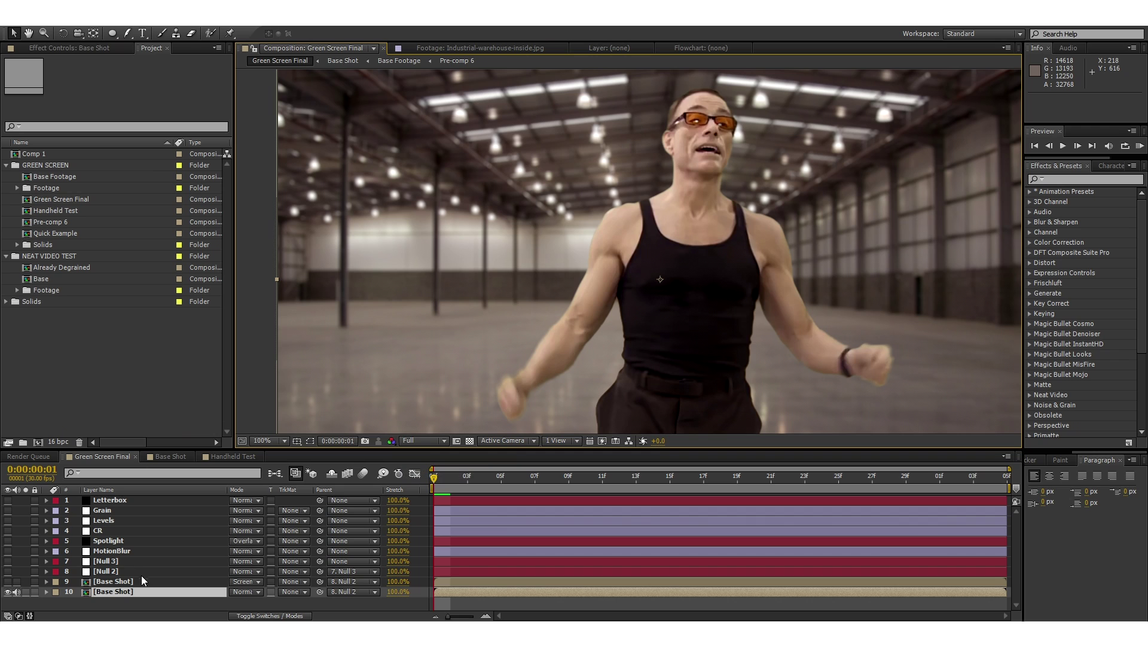
Step: Check the MotionBlur layer's RSMB effect in the layer stack and make that layer visible
{"action": "left_click", "coordinate": [112, 592]}
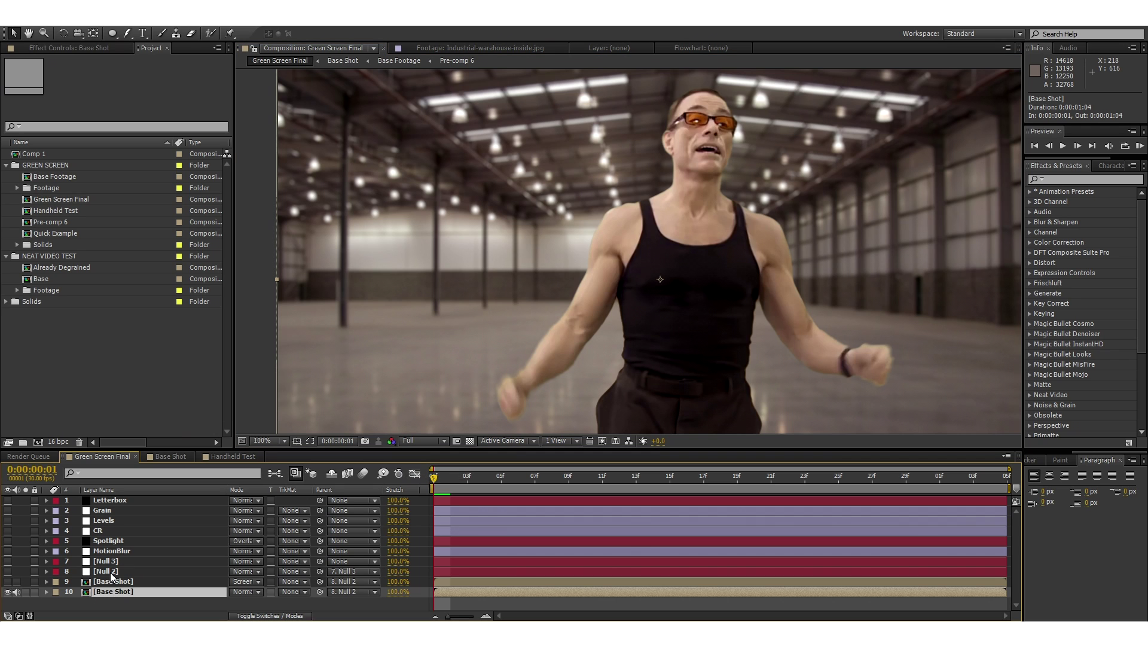
{"action": "left_click", "coordinate": [106, 572]}
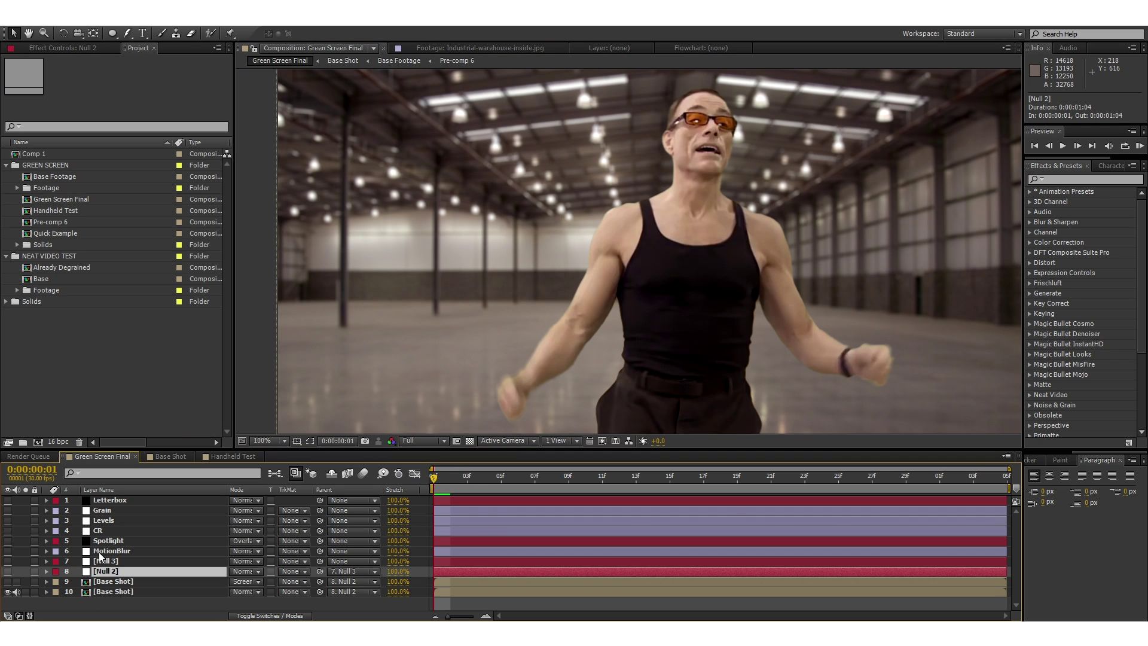
{"action": "left_click", "coordinate": [99, 553]}
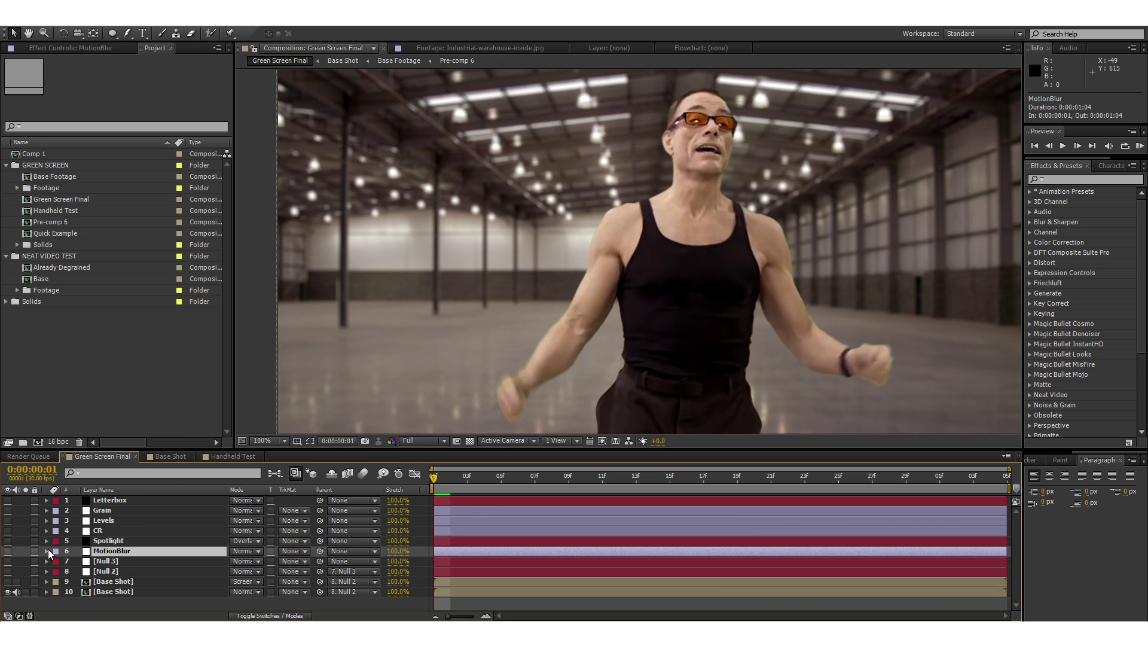
{"action": "key", "text": "e"}
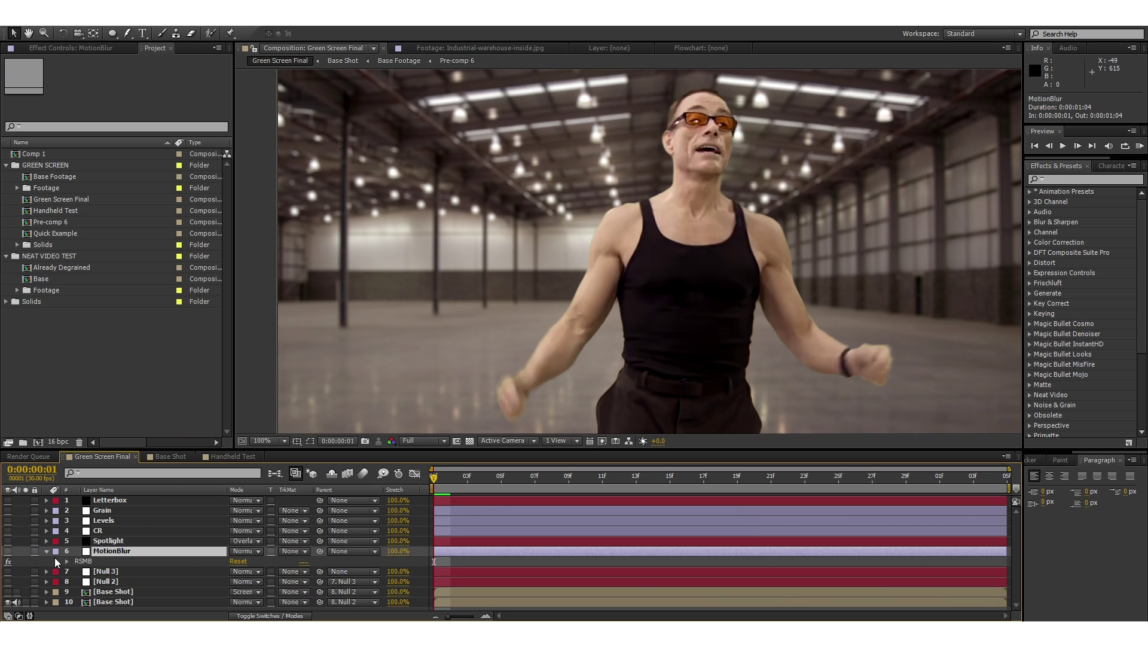
{"action": "left_click", "coordinate": [8, 550]}
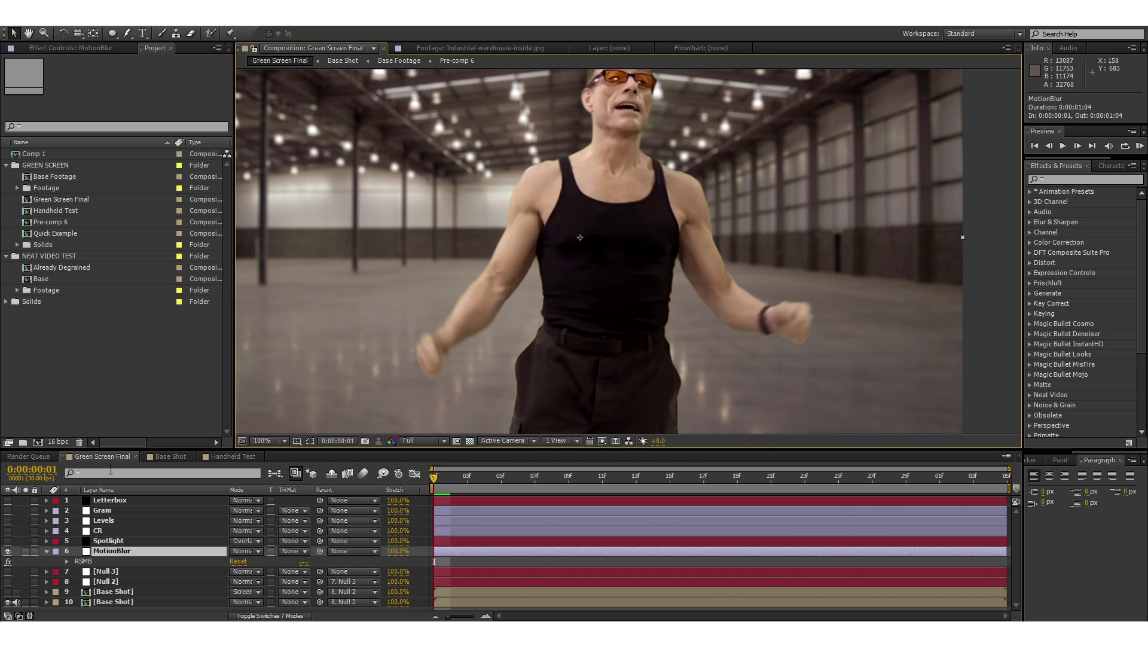
{"action": "left_click", "coordinate": [47, 550]}
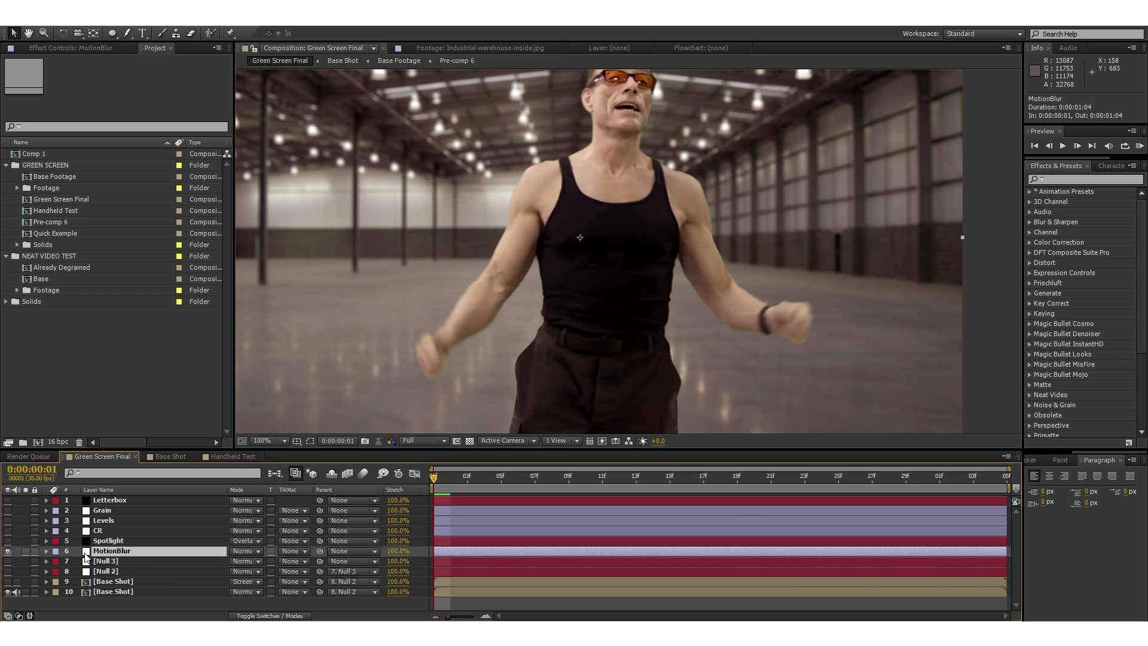
Step: Make the Spotlight layer visible and view its effect on the whole composite
{"action": "left_click", "coordinate": [108, 540]}
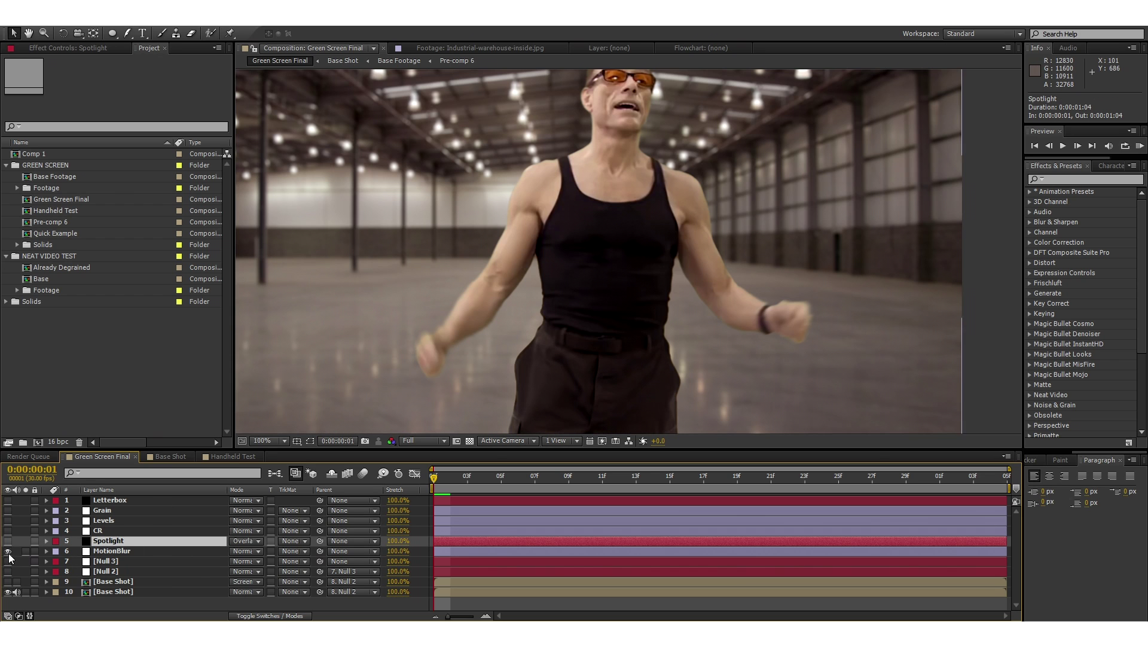
{"action": "left_click", "coordinate": [8, 541]}
{"action": "scroll", "coordinate": [568, 306], "scroll_direction": "down", "scroll_amount": 2}
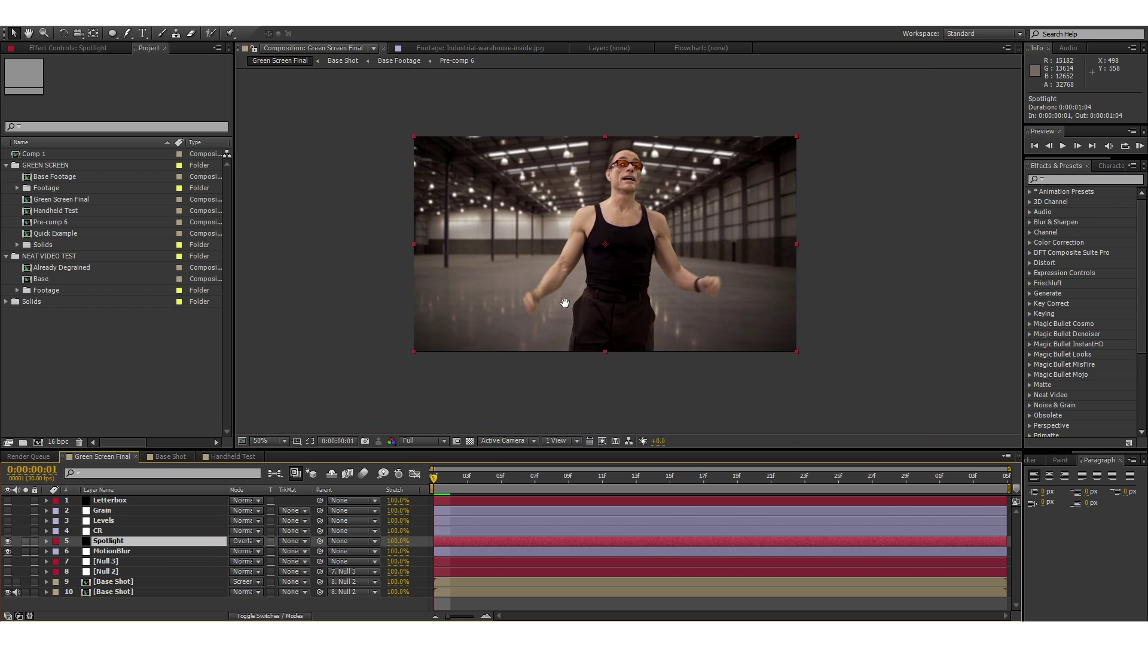
Step: Try the Normal blending mode on the Spotlight layer, restore Overlay, and inspect the lighting on the man
{"action": "left_click", "coordinate": [250, 541]}
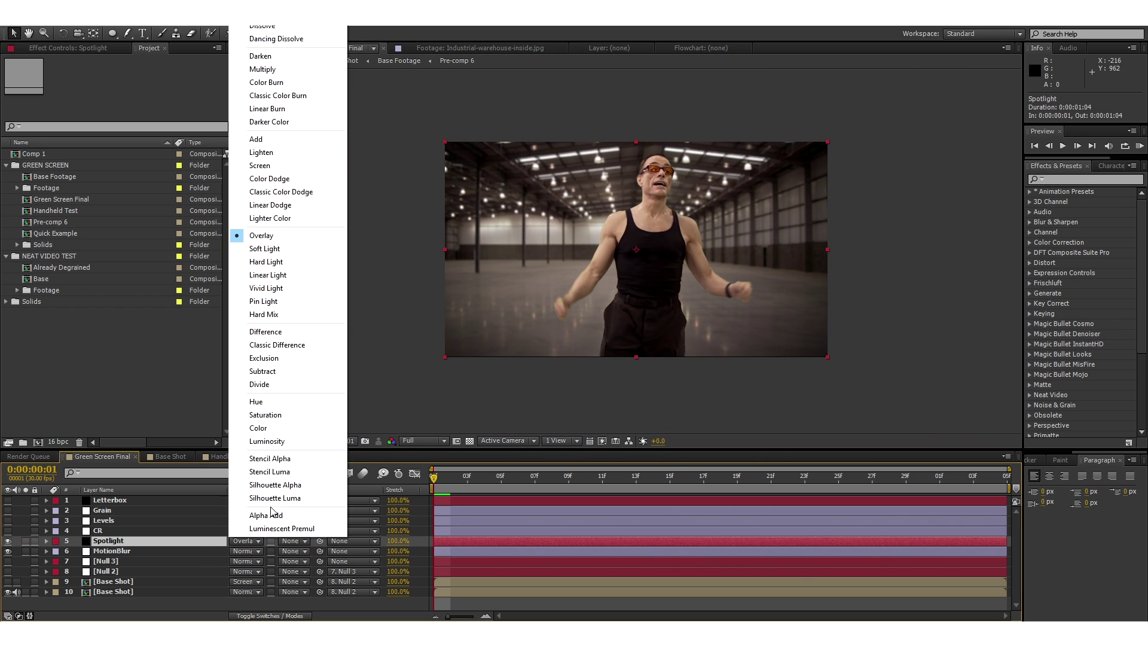
{"action": "left_click", "coordinate": [257, 33]}
{"action": "scroll", "coordinate": [605, 205], "scroll_direction": "up", "scroll_amount": 2}
{"action": "scroll", "coordinate": [605, 204], "scroll_direction": "up", "scroll_amount": 2}
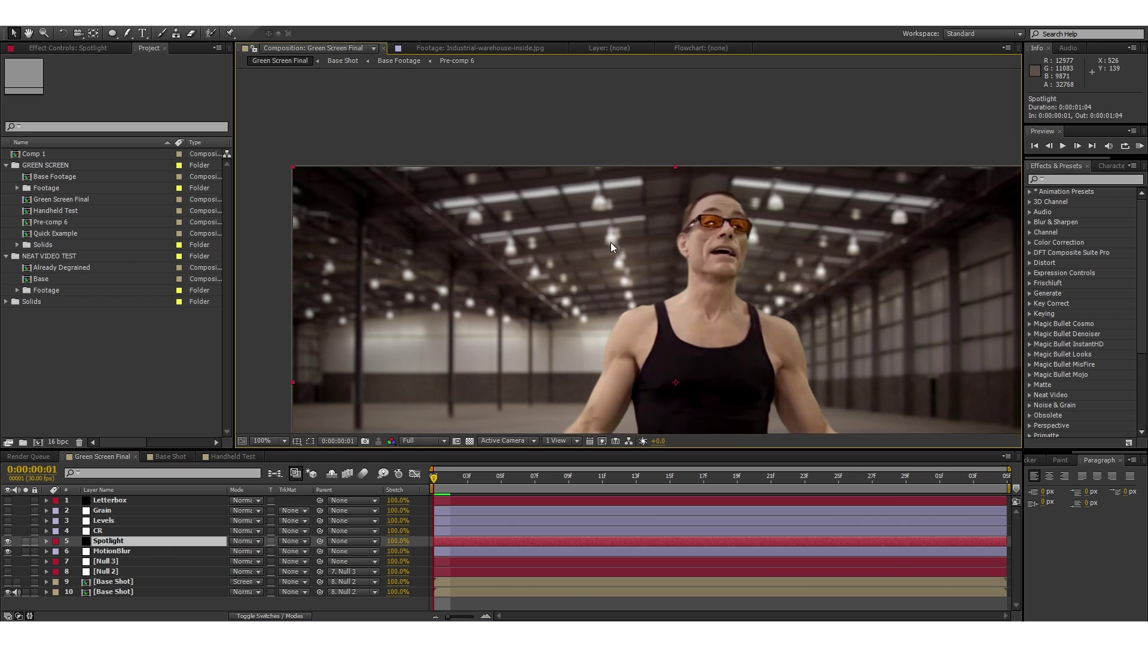
{"action": "left_click", "coordinate": [249, 542]}
{"action": "left_click", "coordinate": [288, 235]}
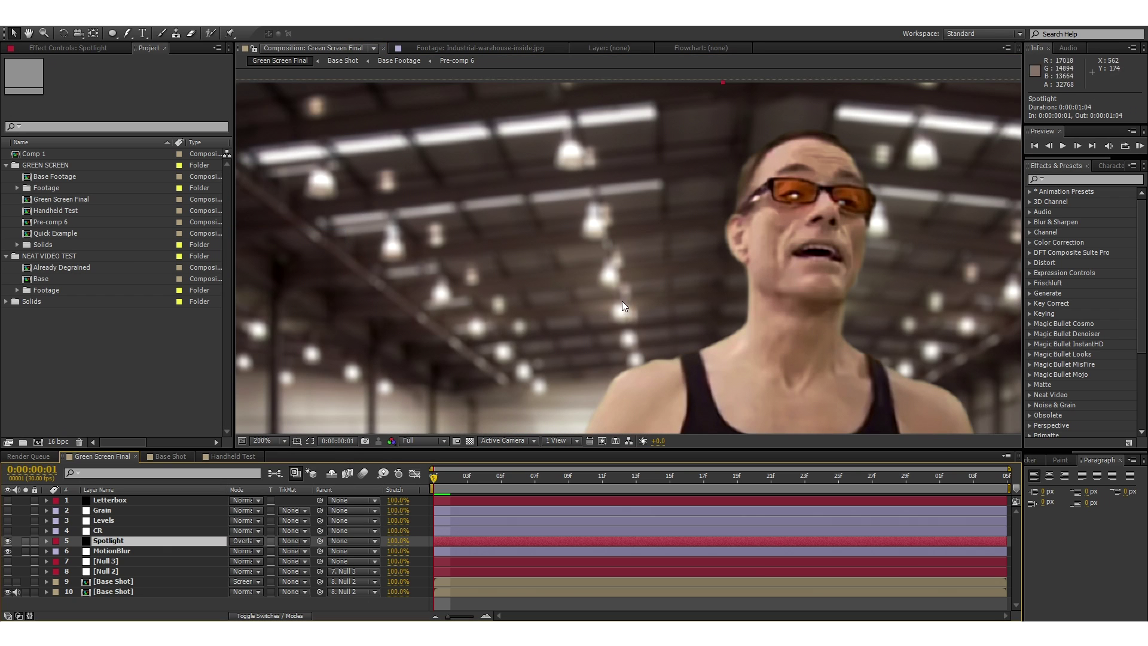
{"action": "scroll", "coordinate": [595, 242], "scroll_direction": "down", "scroll_amount": 2}
{"action": "left_click_drag", "start_coordinate": [673, 319], "coordinate": [661, 229]}
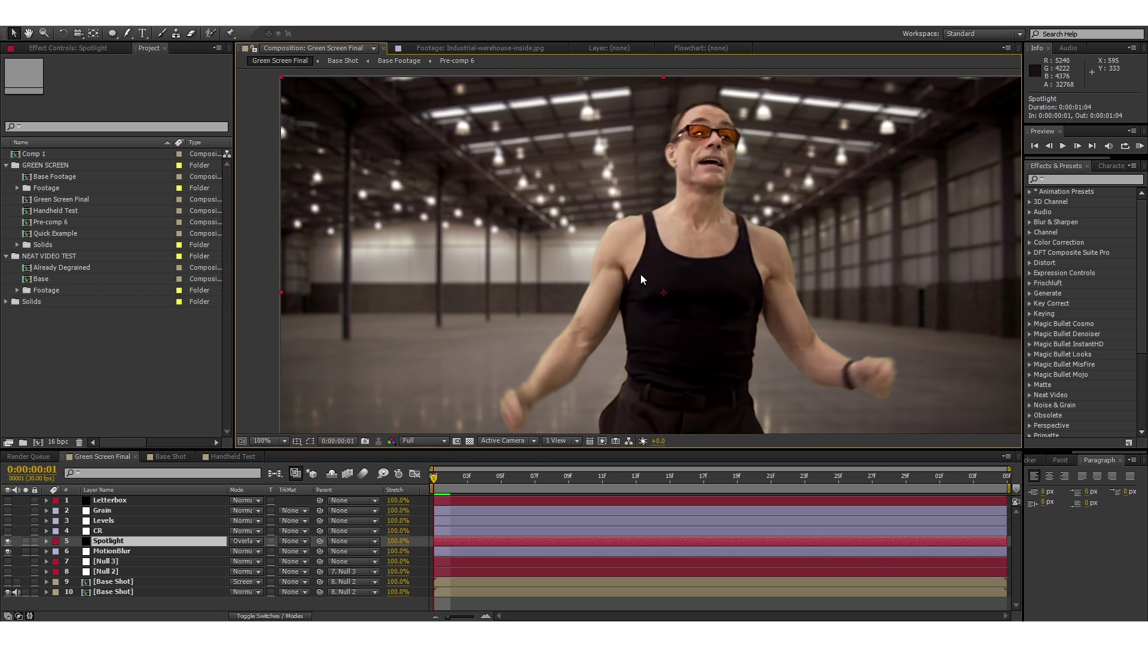
{"action": "left_click_drag", "start_coordinate": [717, 293], "coordinate": [687, 265]}
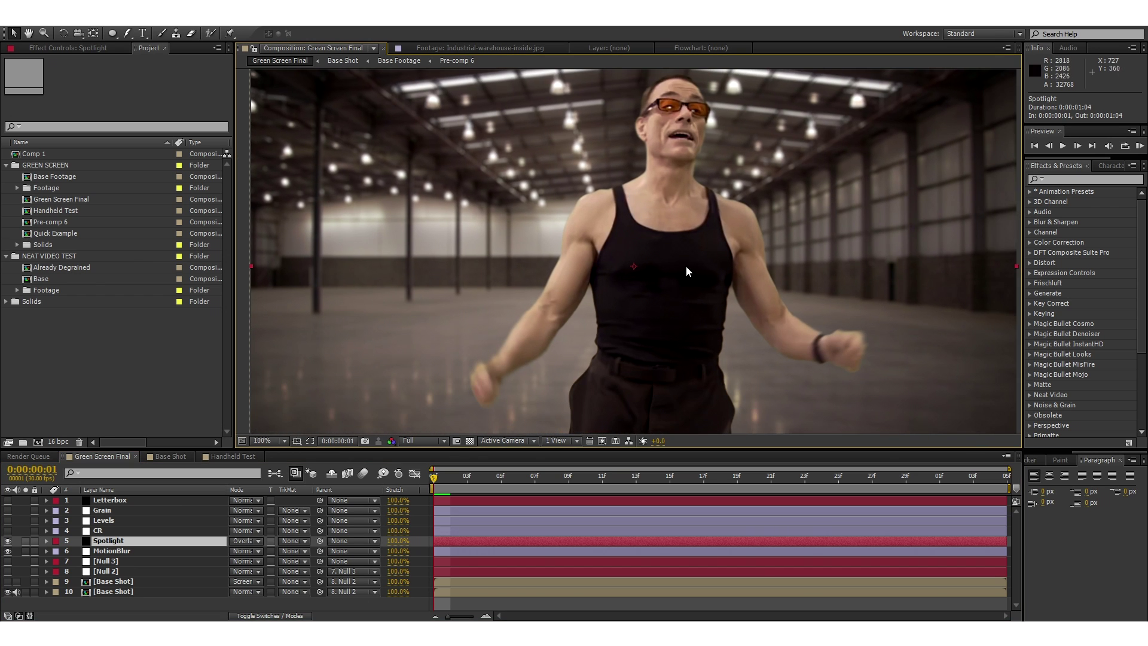
Step: Reveal the CR layer's Looks effect, make the layer visible, and inspect a ceiling light at 800% magnification
{"action": "left_click", "coordinate": [98, 531]}
{"action": "key", "text": "e"}
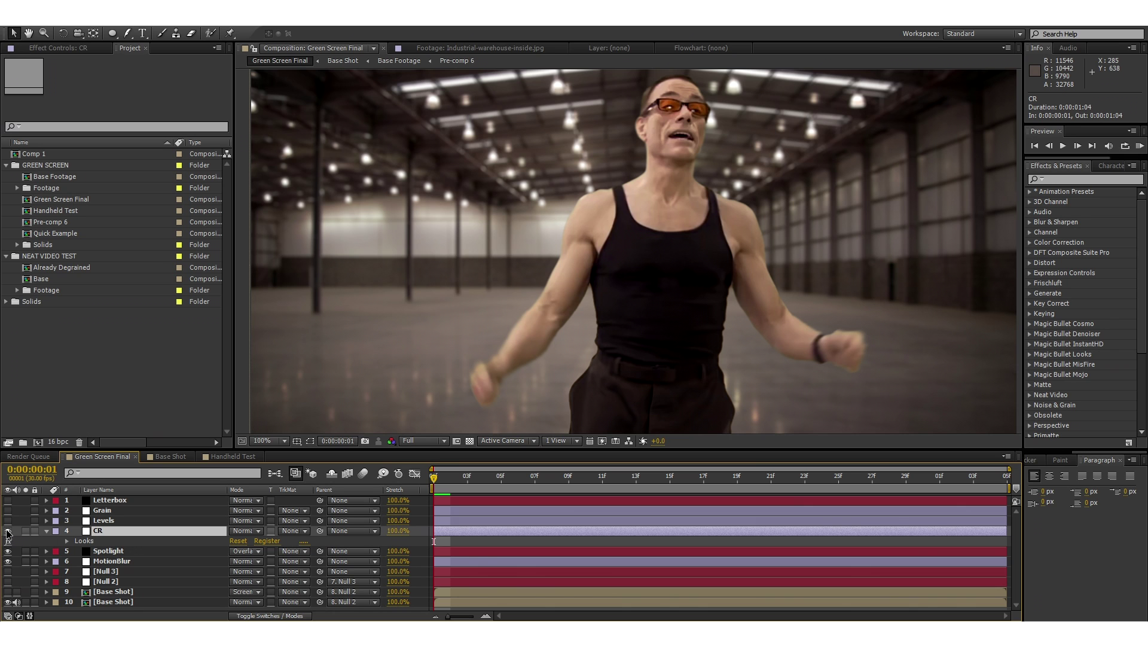
{"action": "scroll", "coordinate": [534, 278], "scroll_direction": "up", "scroll_amount": 2}
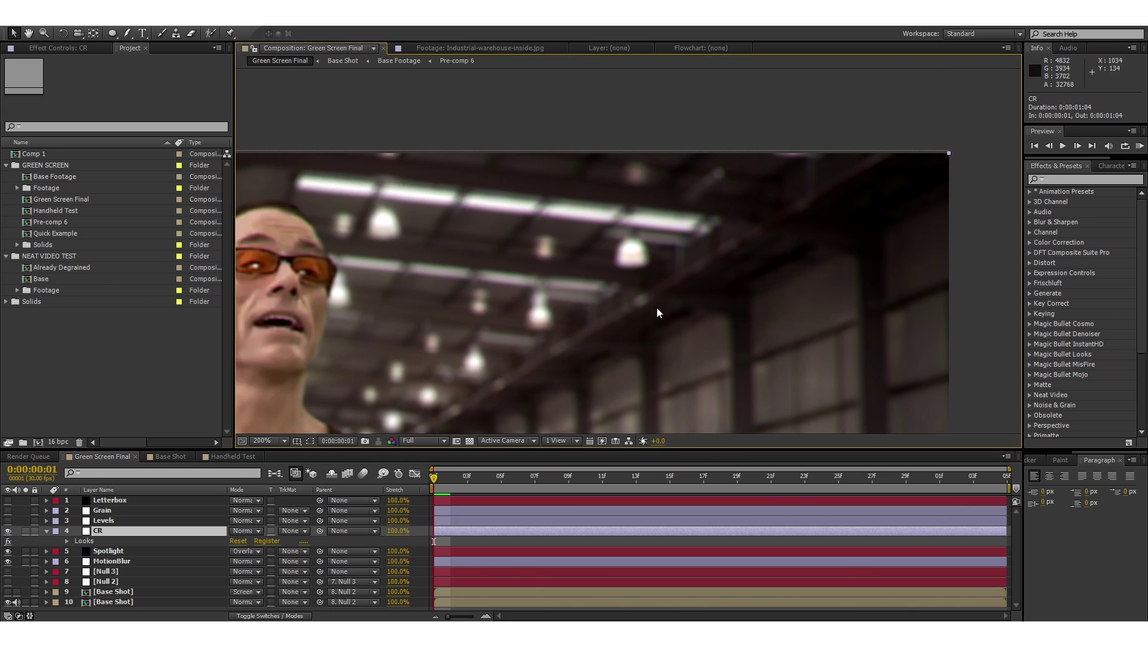
{"action": "scroll", "coordinate": [658, 304], "scroll_direction": "up", "scroll_amount": 2}
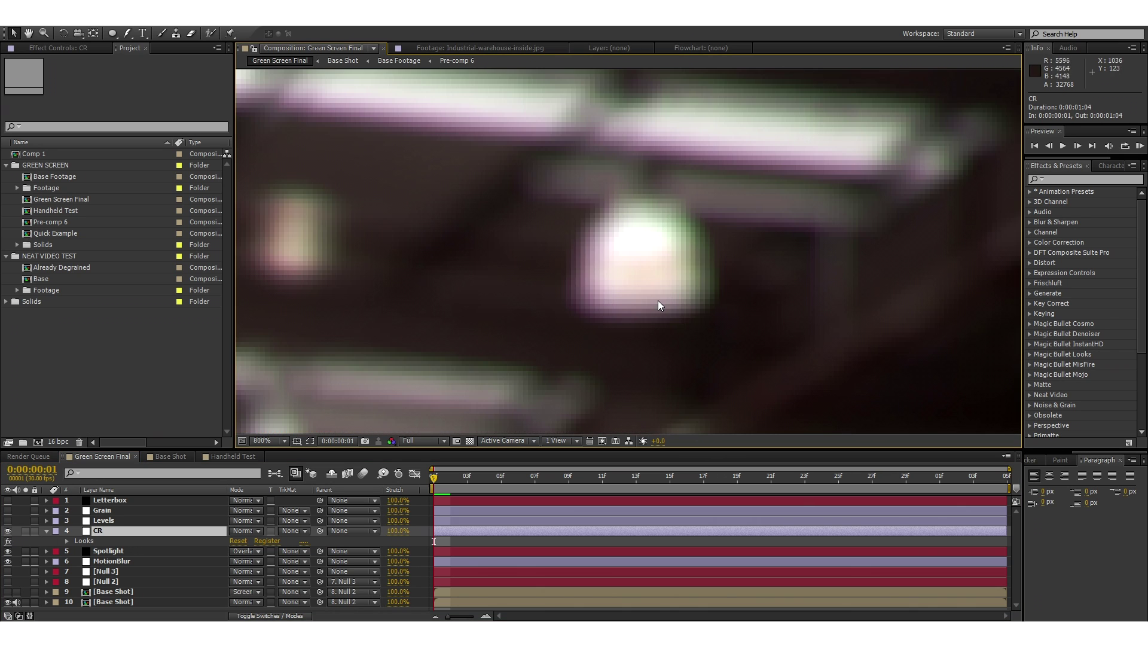
Step: Toggle the CR layer's visibility repeatedly to compare the colour fringing around the ceiling light and beams
{"action": "left_click", "coordinate": [8, 531]}
{"action": "left_click", "coordinate": [9, 531]}
{"action": "left_click", "coordinate": [9, 531]}
{"action": "left_click", "coordinate": [9, 531]}
{"action": "left_click", "coordinate": [9, 530]}
{"action": "left_click", "coordinate": [9, 531]}
{"action": "left_click", "coordinate": [9, 530]}
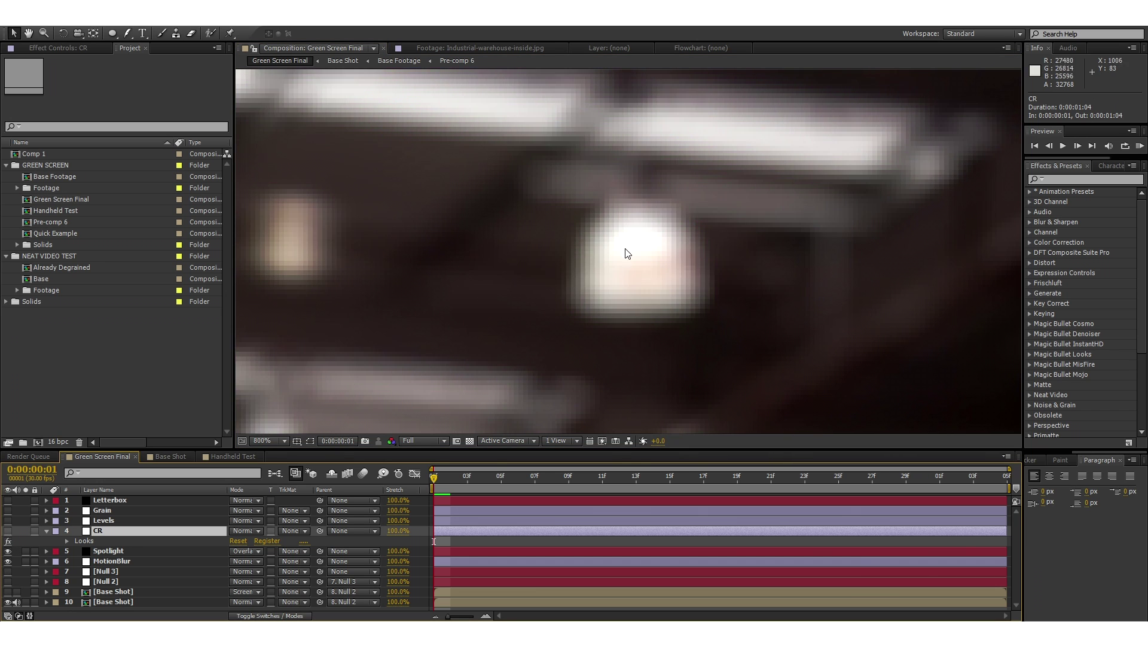
{"action": "scroll", "coordinate": [625, 250], "scroll_direction": "down", "scroll_amount": 2}
{"action": "scroll", "coordinate": [595, 269], "scroll_direction": "down", "scroll_amount": 1}
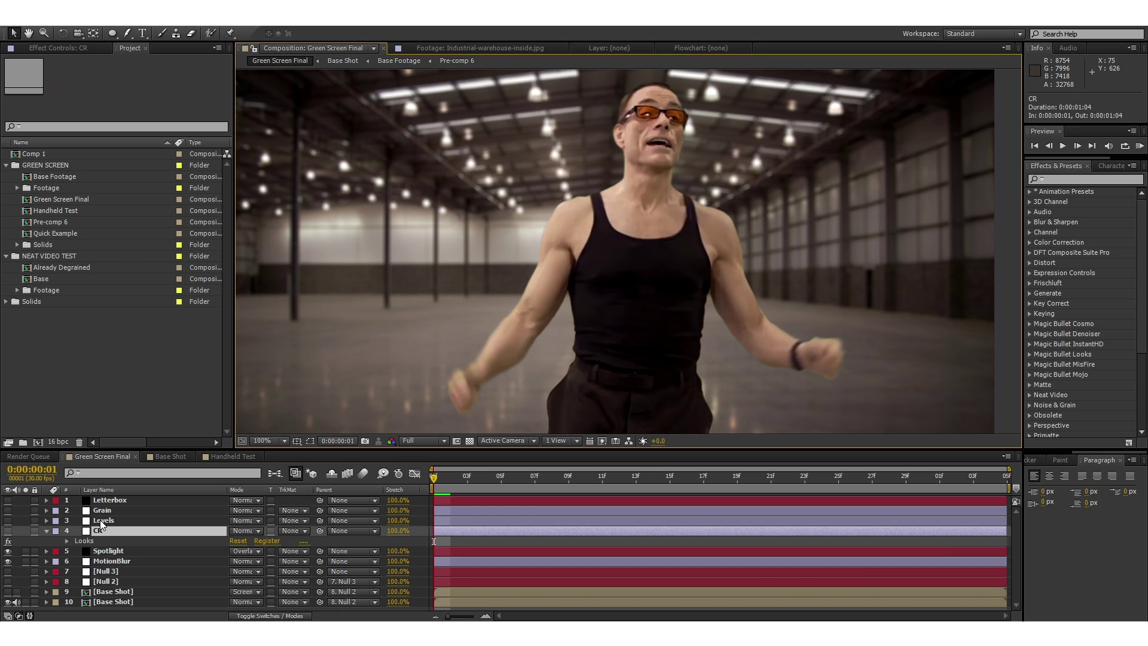
Step: Collapse the CR layer's properties and make both the CR and Levels layers visible
{"action": "left_click", "coordinate": [46, 530]}
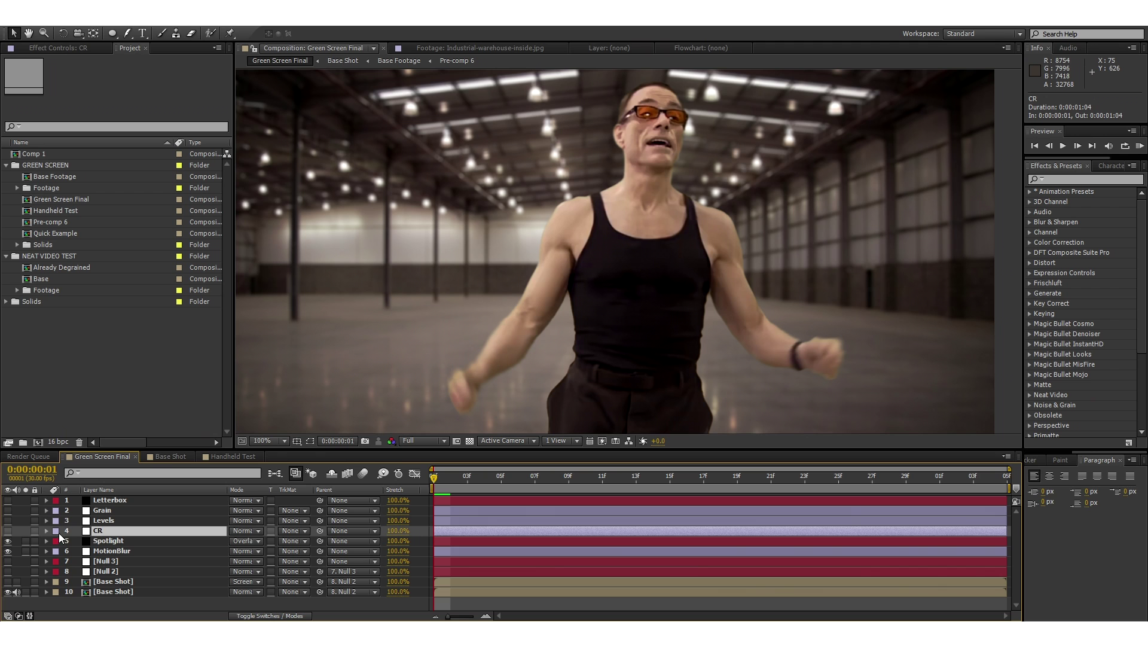
{"action": "left_click", "coordinate": [7, 531]}
{"action": "left_click", "coordinate": [100, 521]}
{"action": "left_click", "coordinate": [8, 521]}
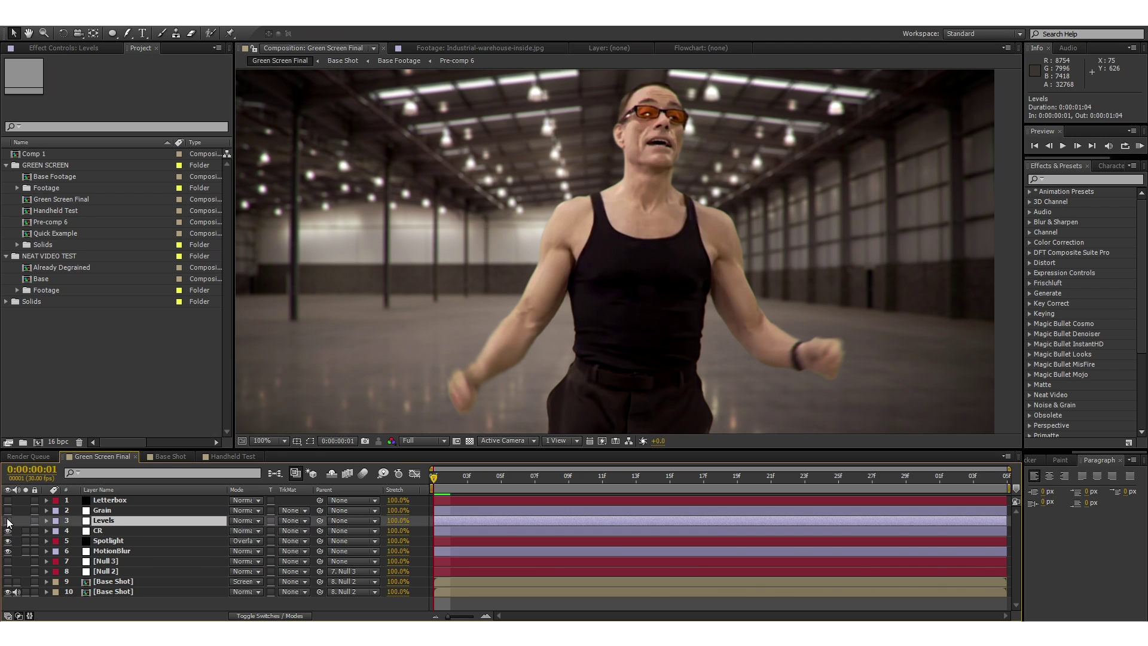
Step: Select the Grain layer and examine the ungrained warehouse ceiling and lights at up to 400% magnification
{"action": "left_click", "coordinate": [102, 510]}
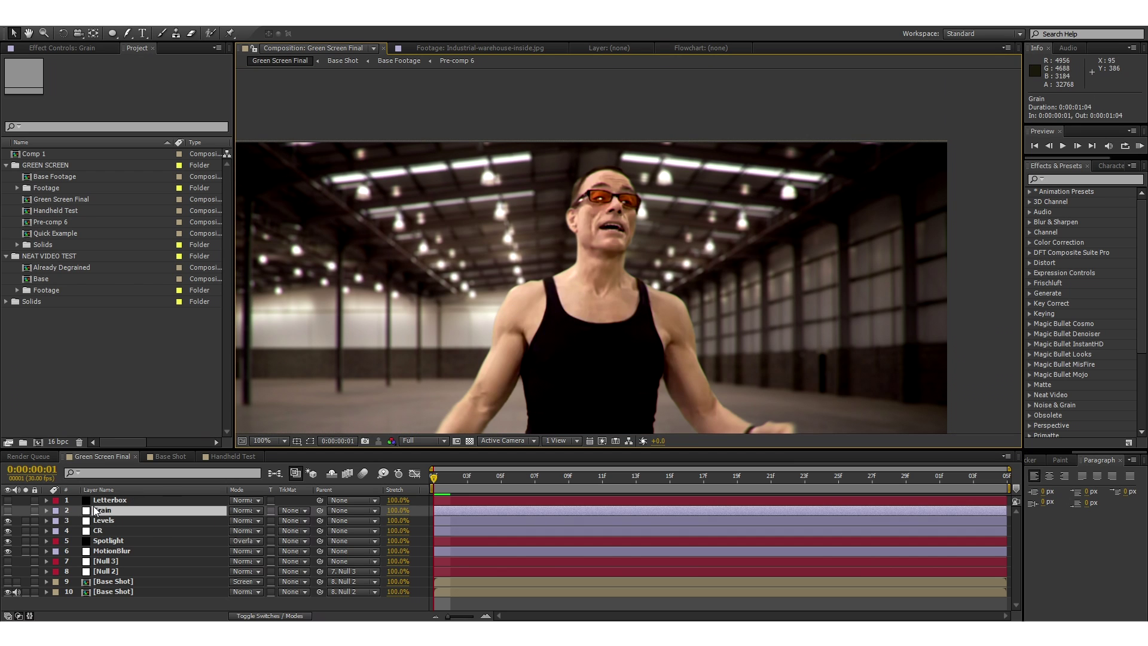
{"action": "scroll", "coordinate": [620, 314], "scroll_direction": "up", "scroll_amount": 1}
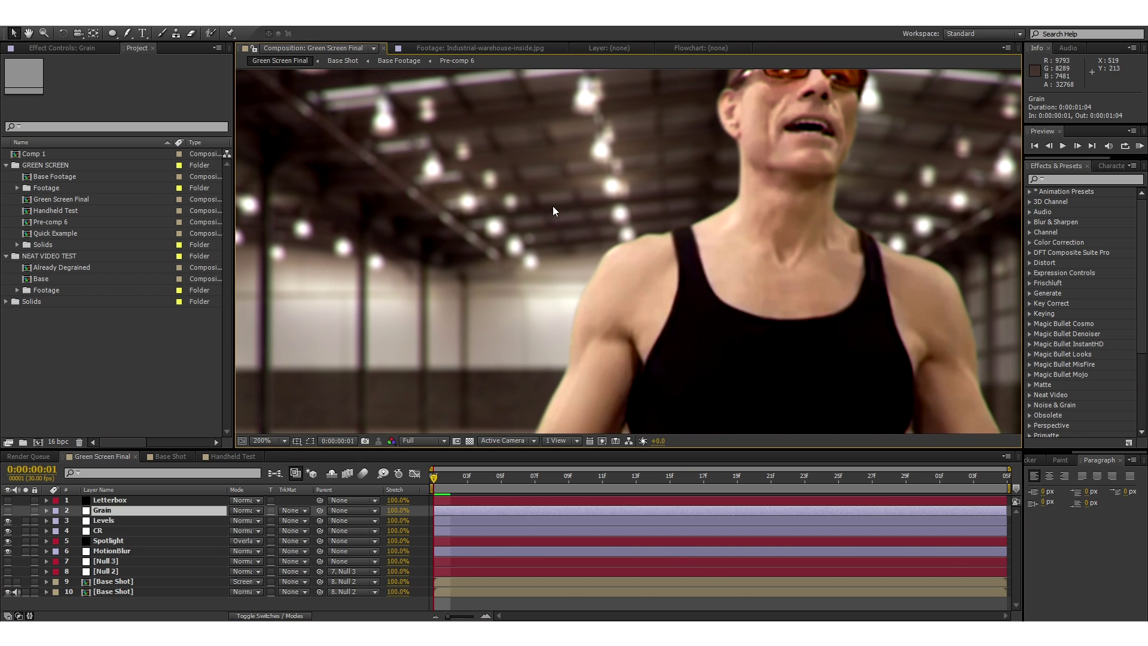
{"action": "left_click_drag", "start_coordinate": [467, 150], "coordinate": [551, 295]}
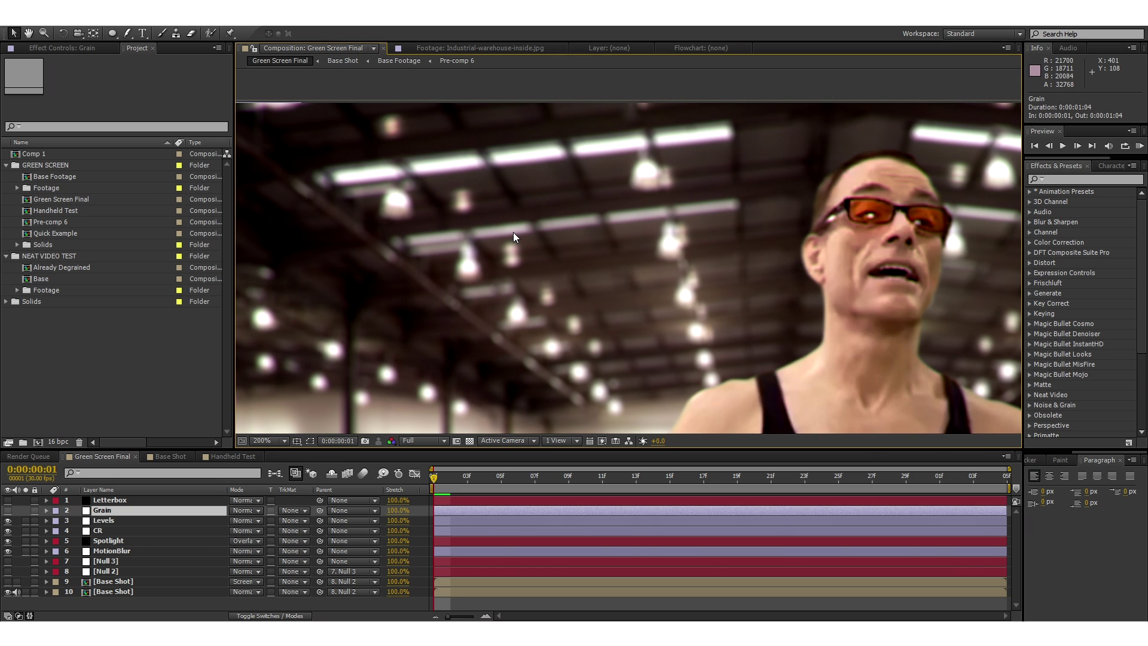
{"action": "scroll", "coordinate": [601, 241], "scroll_direction": "up", "scroll_amount": 2}
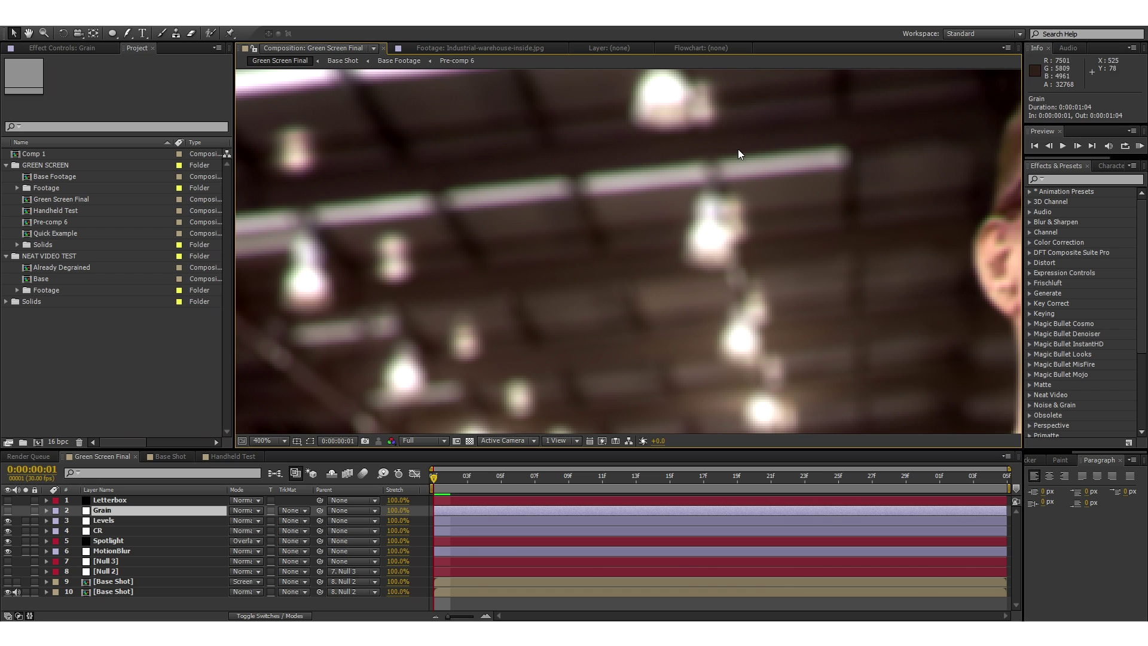
{"action": "scroll", "coordinate": [664, 218], "scroll_direction": "down", "scroll_amount": 4}
{"action": "scroll", "coordinate": [648, 233], "scroll_direction": "up", "scroll_amount": 2}
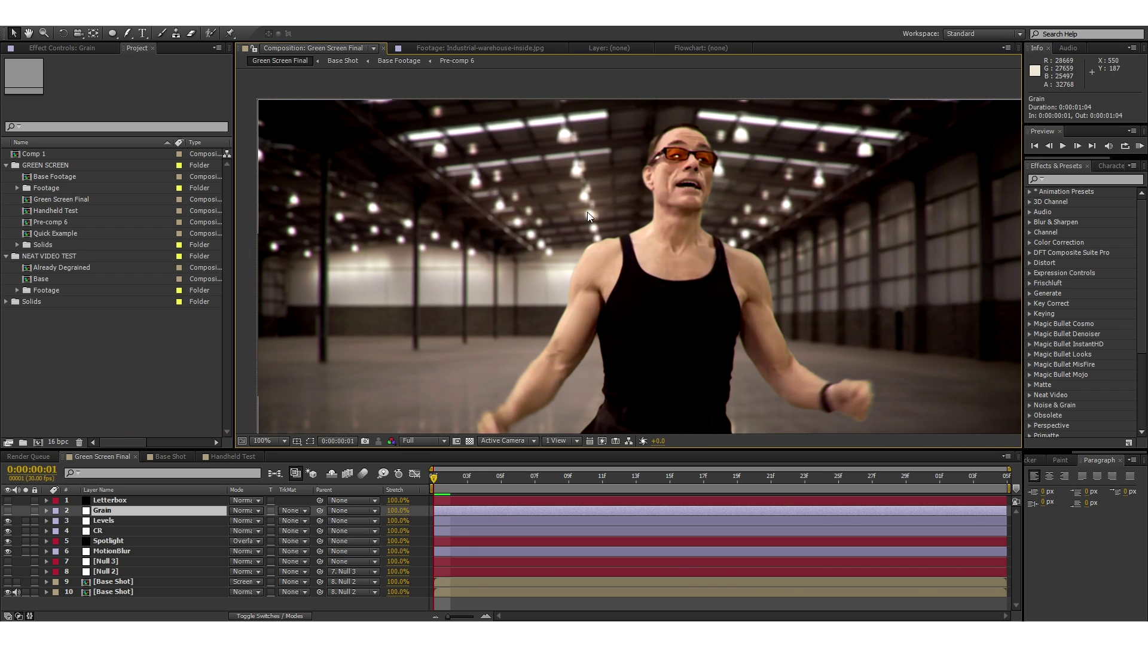
{"action": "scroll", "coordinate": [601, 239], "scroll_direction": "up", "scroll_amount": 2}
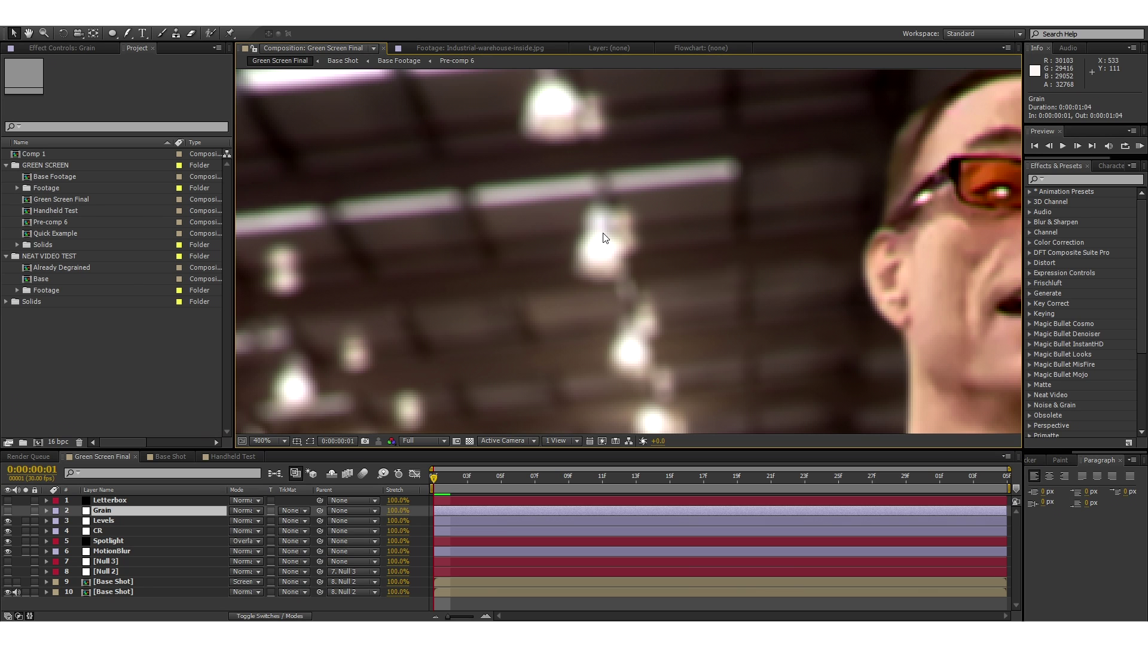
{"action": "scroll", "coordinate": [608, 248], "scroll_direction": "down", "scroll_amount": 2}
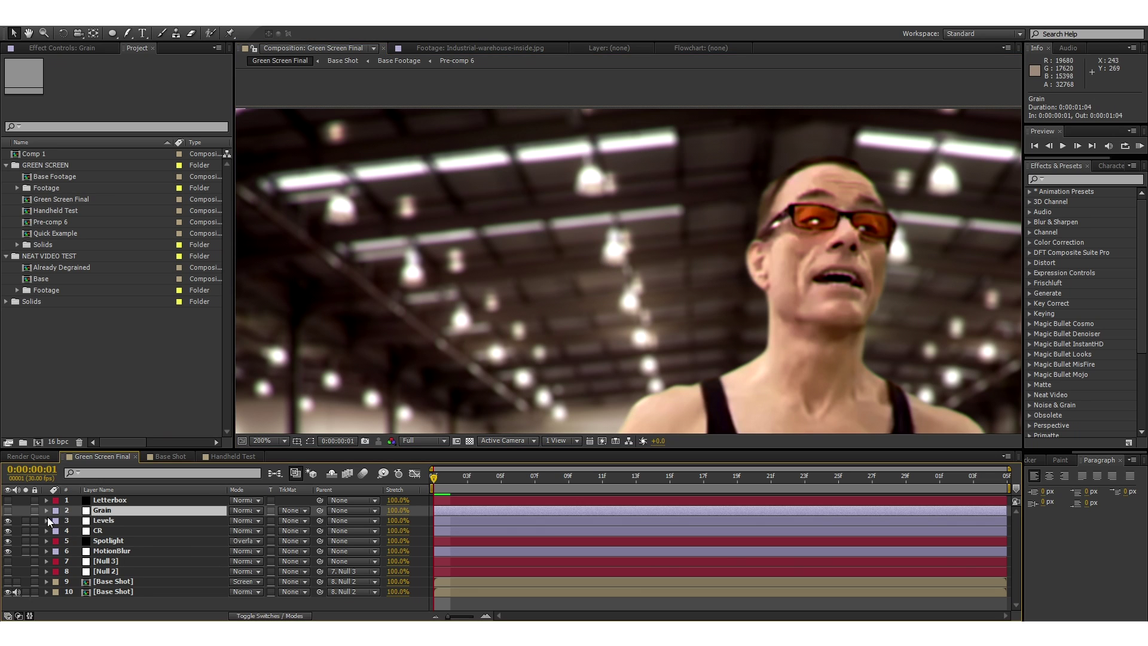
Step: Make the Grain layer visible and open the settings of its Add Grain effect
{"action": "left_click", "coordinate": [9, 510]}
{"action": "scroll", "coordinate": [694, 266], "scroll_direction": "up", "scroll_amount": 3}
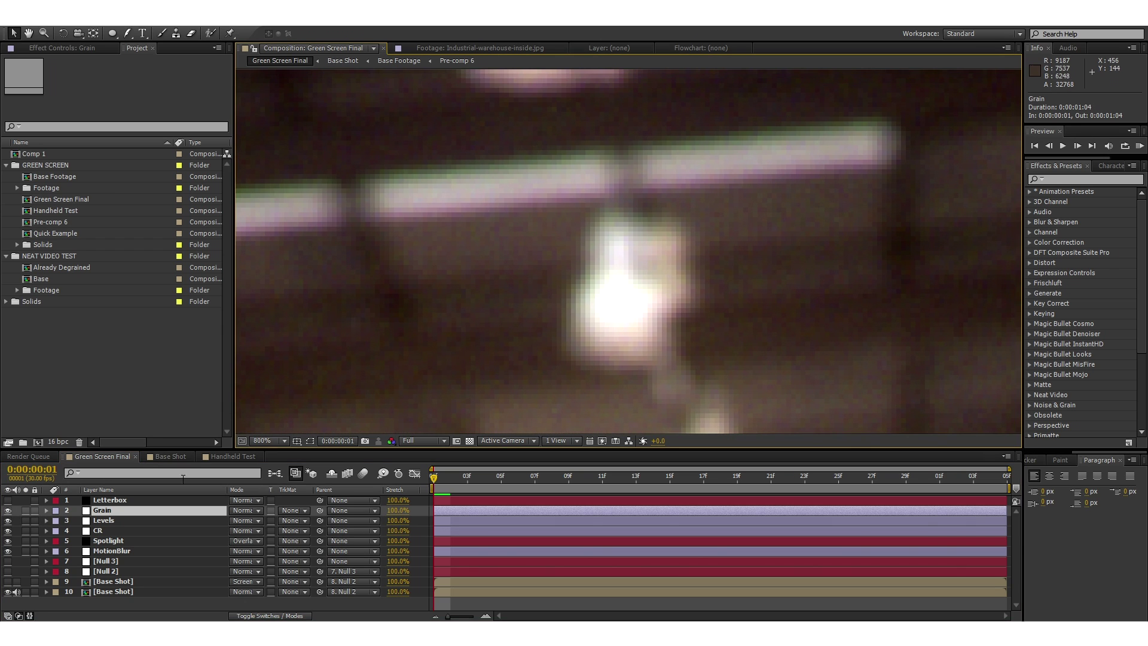
{"action": "left_click", "coordinate": [46, 511]}
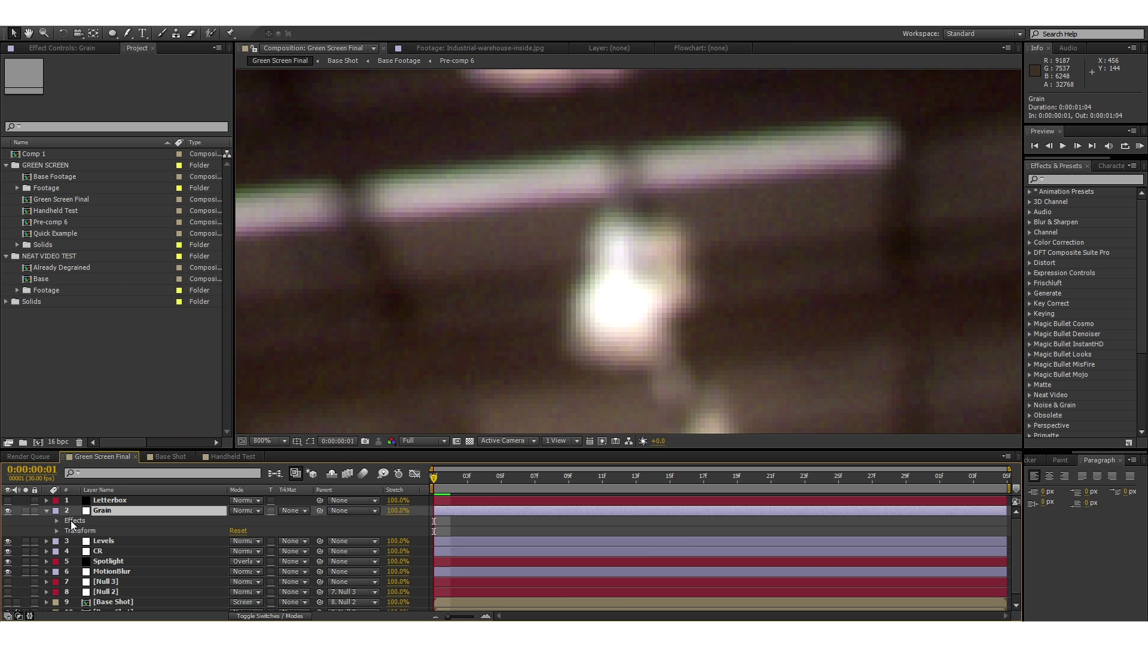
{"action": "key", "text": "e"}
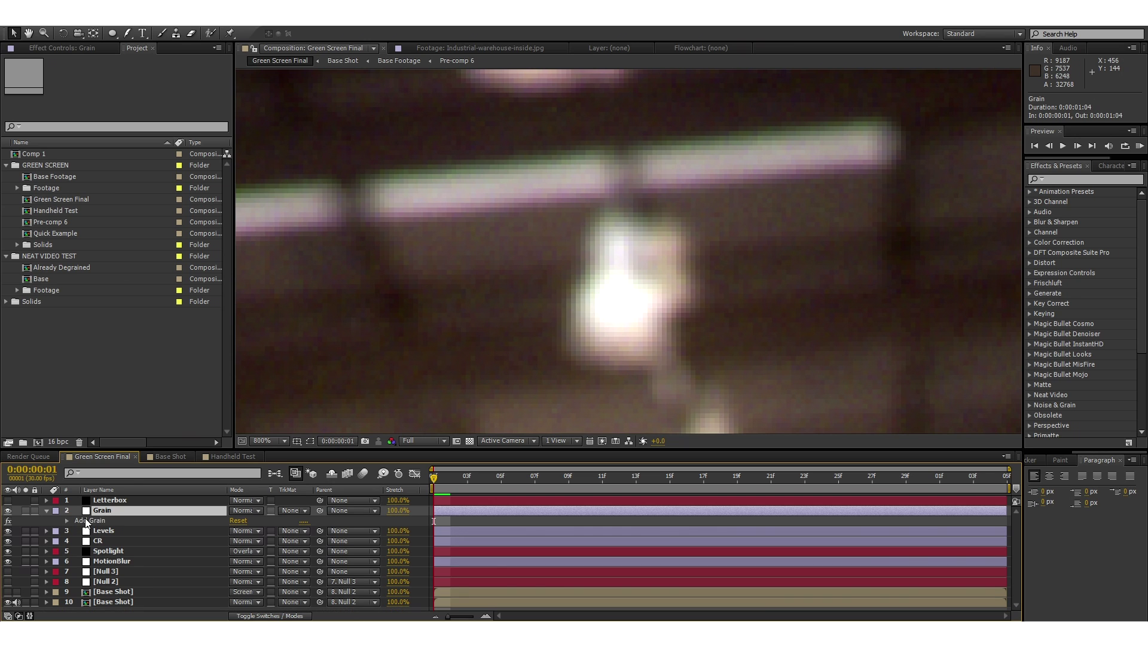
{"action": "left_click", "coordinate": [80, 50]}
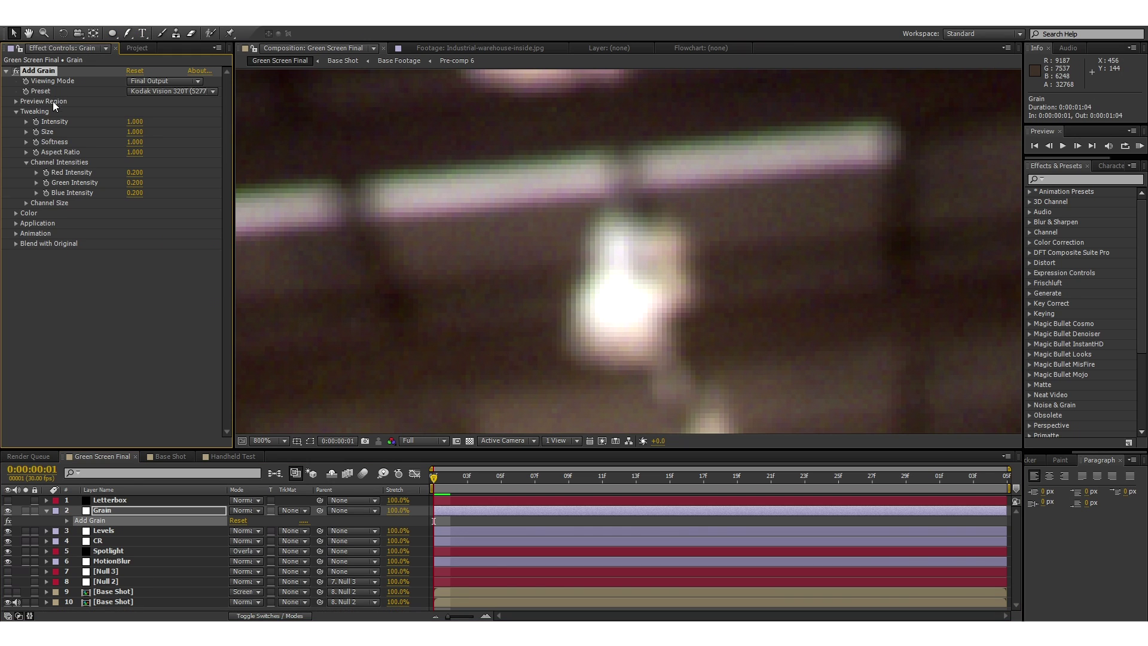
Step: Reset the Add Grain effect with no preset selected and inspect its preview region on the man's chest
{"action": "left_click", "coordinate": [135, 71]}
{"action": "left_click", "coordinate": [156, 92]}
{"action": "left_click", "coordinate": [158, 104]}
{"action": "scroll", "coordinate": [667, 228], "scroll_direction": "down", "scroll_amount": 1}
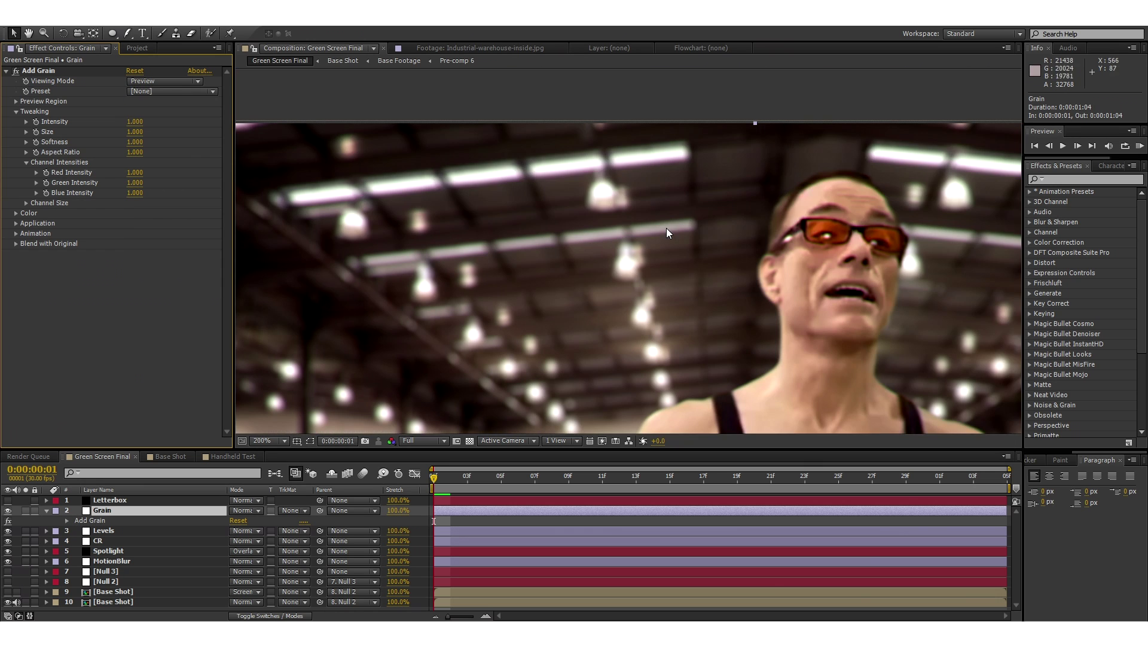
{"action": "scroll", "coordinate": [705, 116], "scroll_direction": "down", "scroll_amount": 1}
{"action": "scroll", "coordinate": [713, 306], "scroll_direction": "up", "scroll_amount": 1}
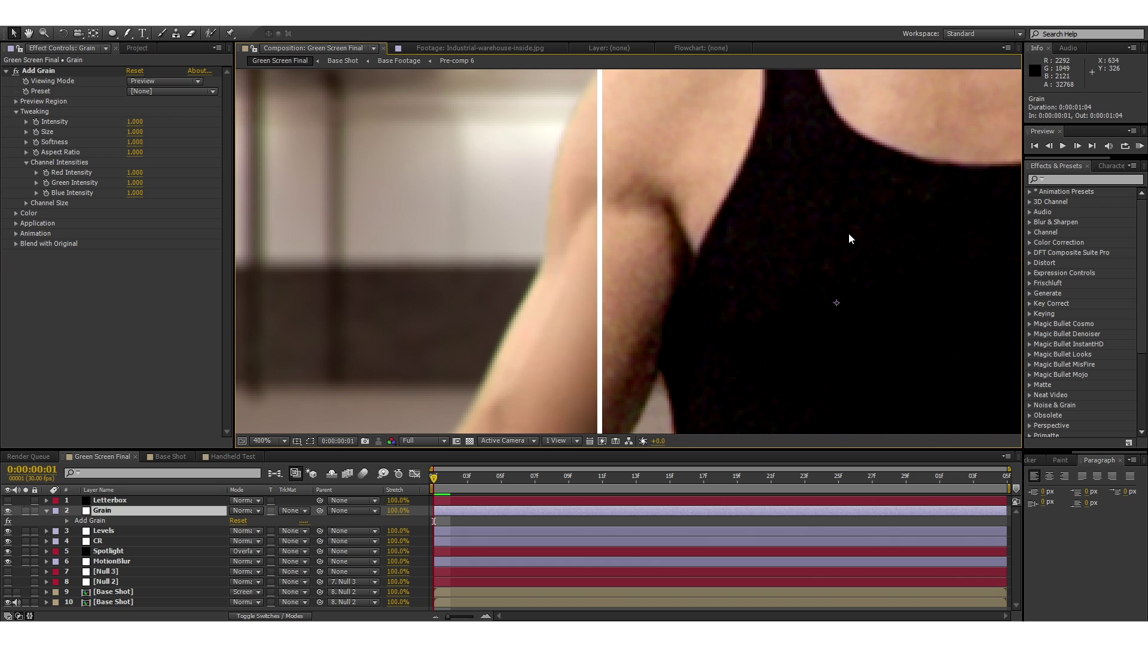
{"action": "scroll", "coordinate": [764, 263], "scroll_direction": "down", "scroll_amount": 1}
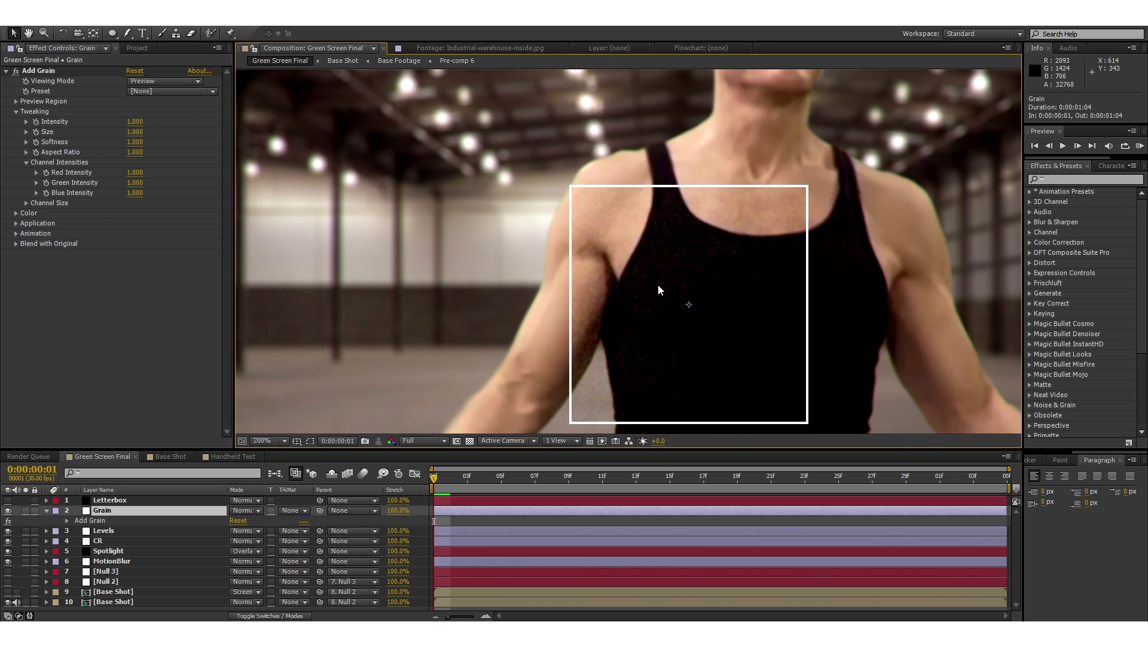
Step: Apply the Kodak Vision 320T (5277) preset to Add Grain and inspect the grain up close
{"action": "left_click", "coordinate": [161, 89]}
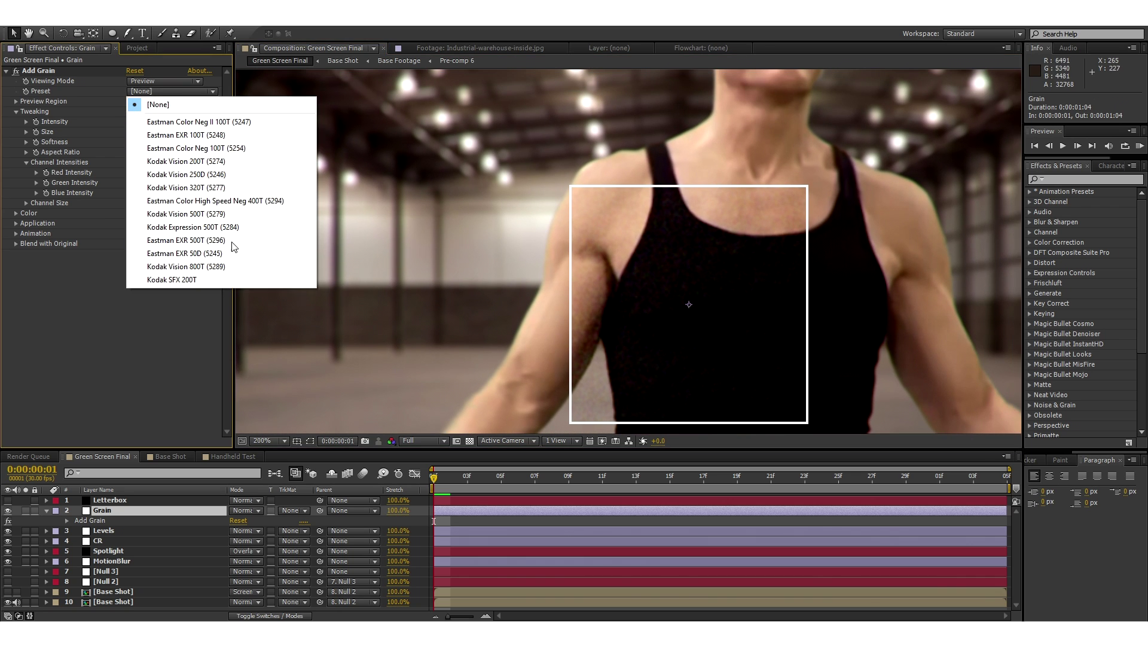
{"action": "left_click", "coordinate": [197, 189]}
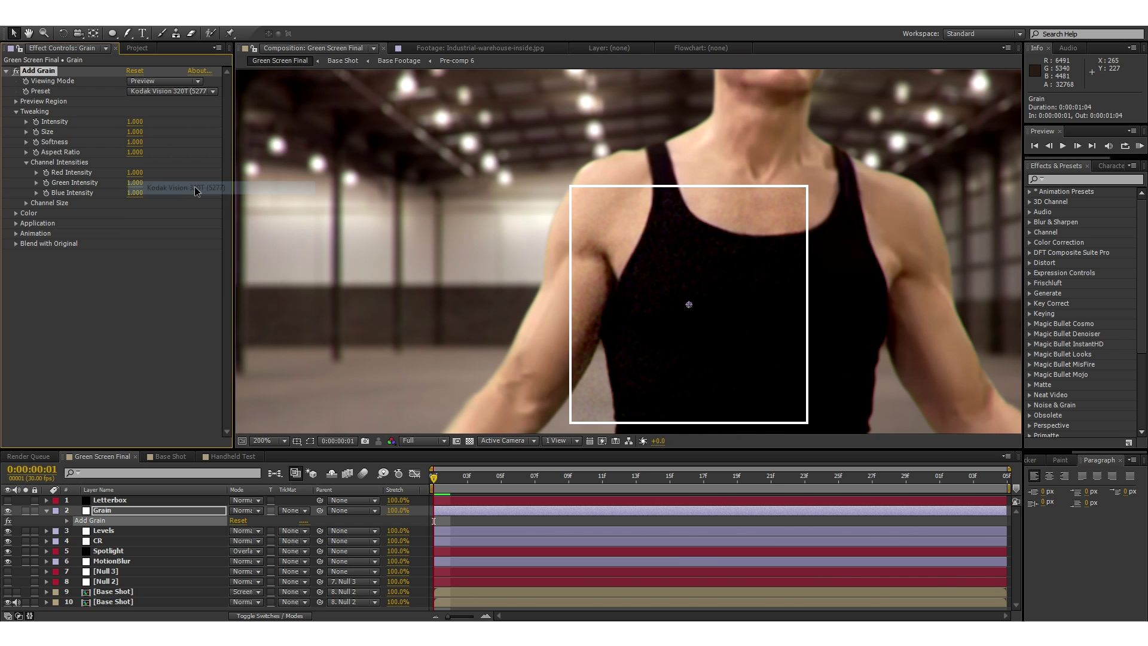
{"action": "scroll", "coordinate": [674, 306], "scroll_direction": "up", "scroll_amount": 2}
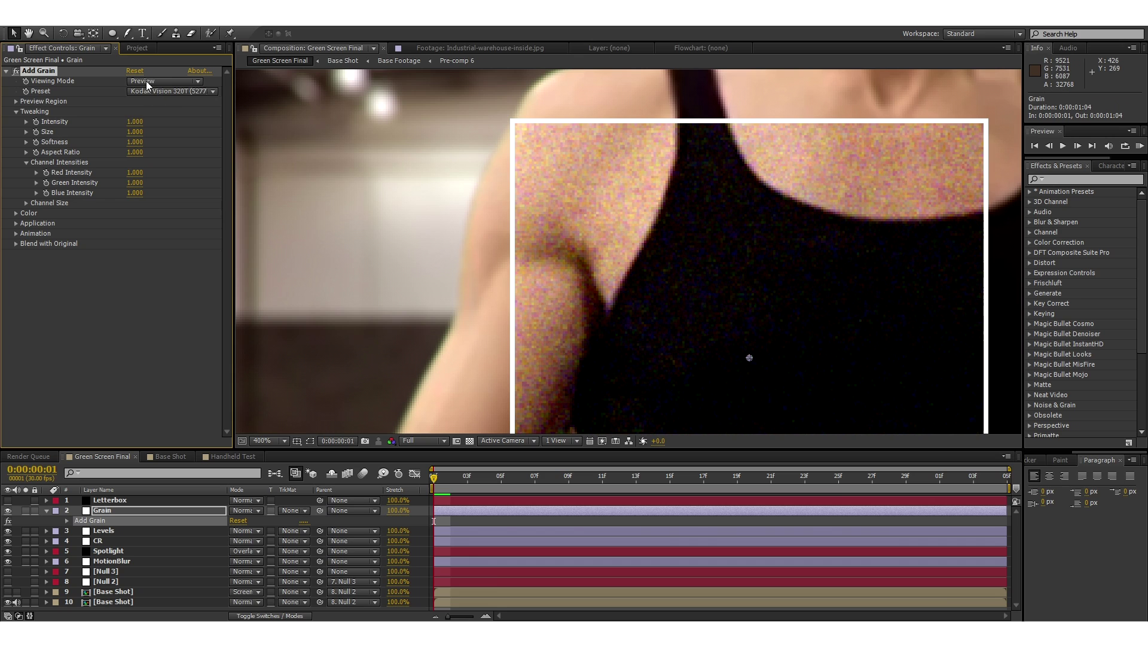
{"action": "left_click", "coordinate": [152, 81]}
{"action": "left_click", "coordinate": [163, 159]}
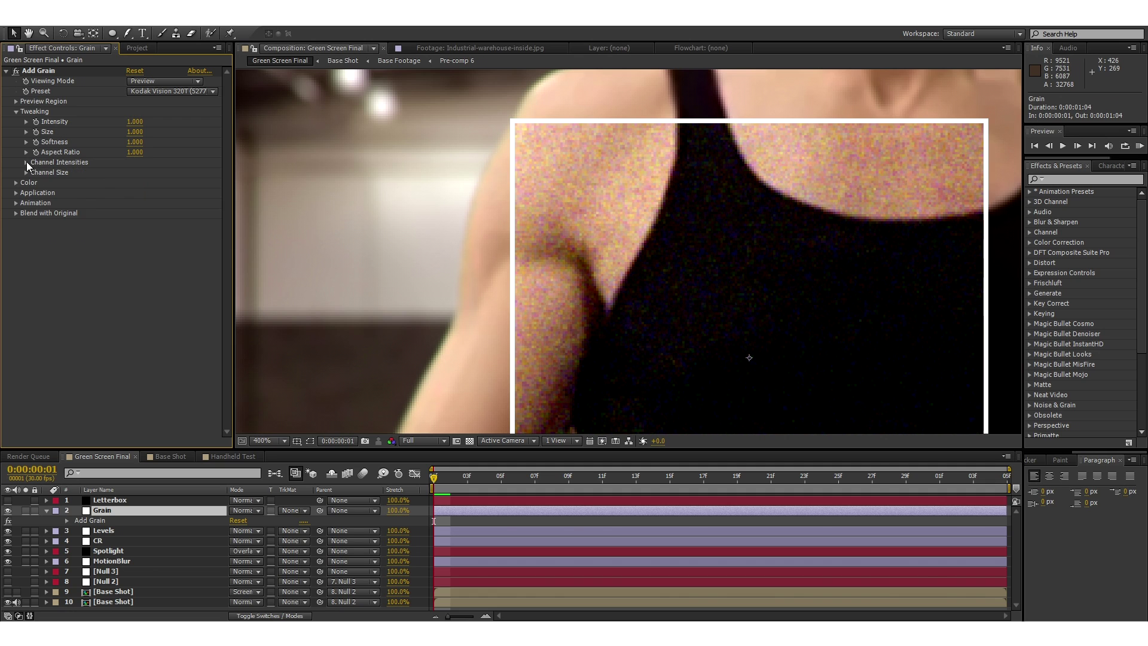
Step: Set Add Grain's red, green and blue channel intensities to 0.2 each and check the grain inside the preview region
{"action": "left_click", "coordinate": [134, 173]}
{"action": "type", "text": "."}
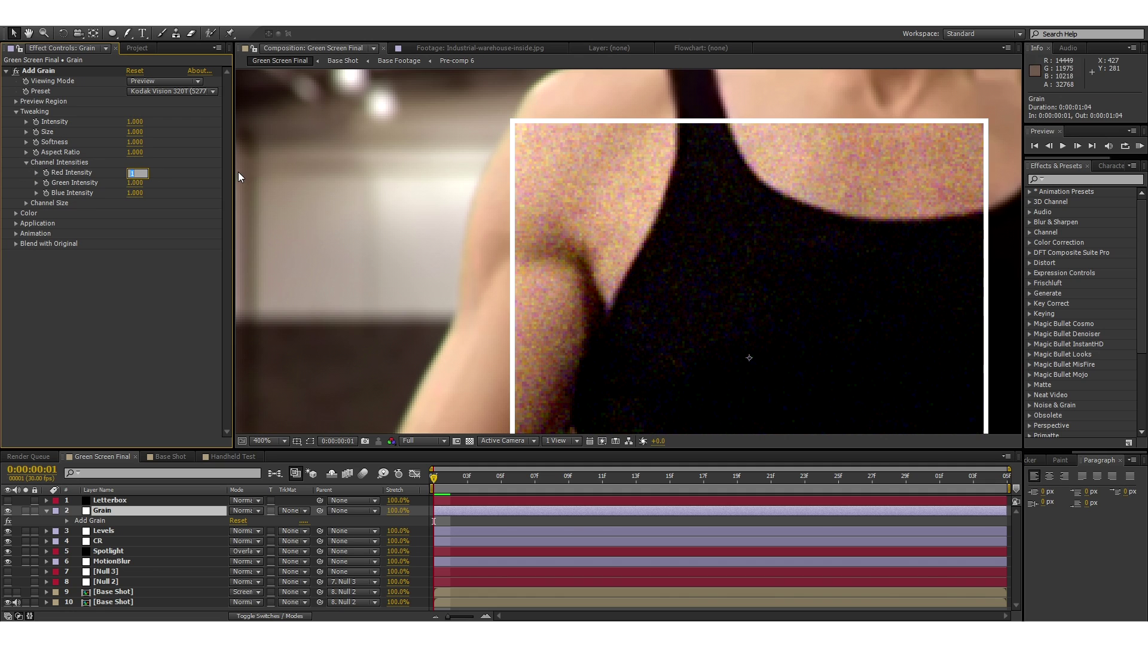
{"action": "type", "text": "2"}
{"action": "key", "text": "Return"}
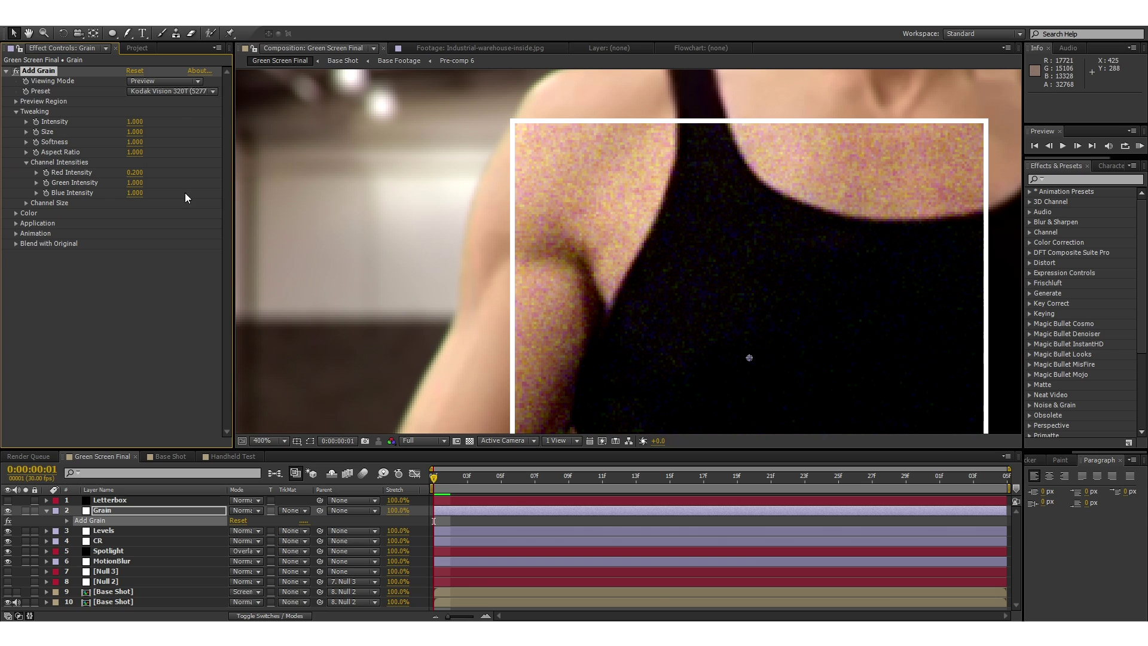
{"action": "left_click", "coordinate": [136, 183]}
{"action": "type", "text": ".2"}
{"action": "key", "text": "Return"}
{"action": "left_click", "coordinate": [144, 195]}
{"action": "type", "text": ".2"}
{"action": "key", "text": "Return"}
{"action": "scroll", "coordinate": [627, 286], "scroll_direction": "down", "scroll_amount": 2}
{"action": "scroll", "coordinate": [633, 304], "scroll_direction": "up", "scroll_amount": 2}
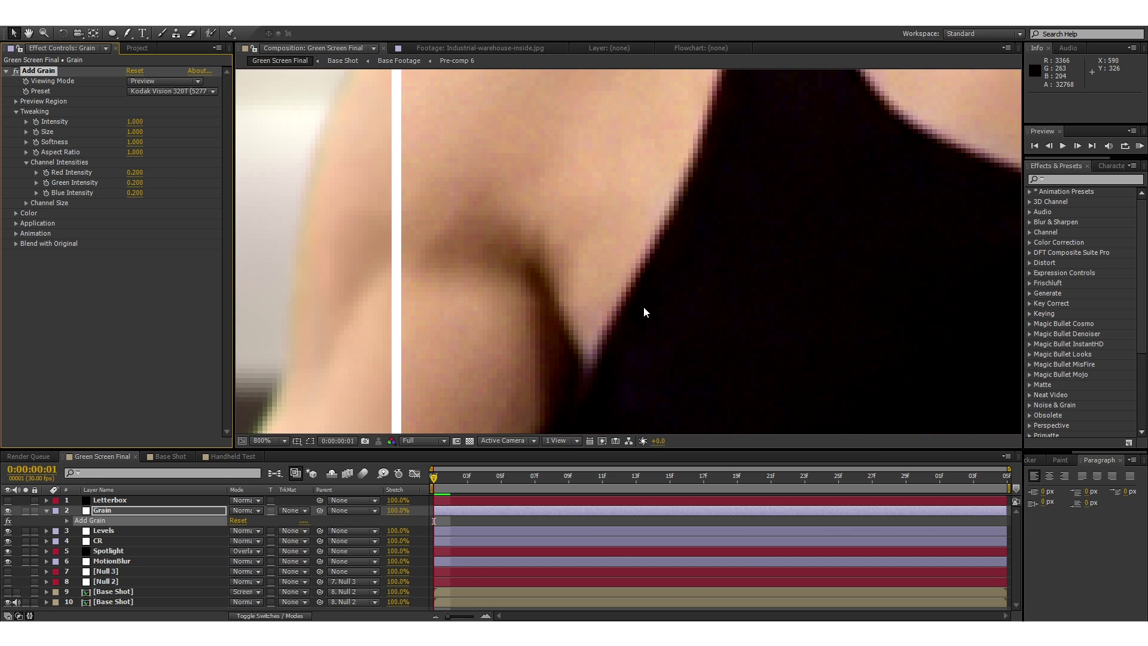
Step: Examine the reduced grain on the man's shoulder, skin and black tank top at several magnifications
{"action": "scroll", "coordinate": [643, 307], "scroll_direction": "down", "scroll_amount": 1}
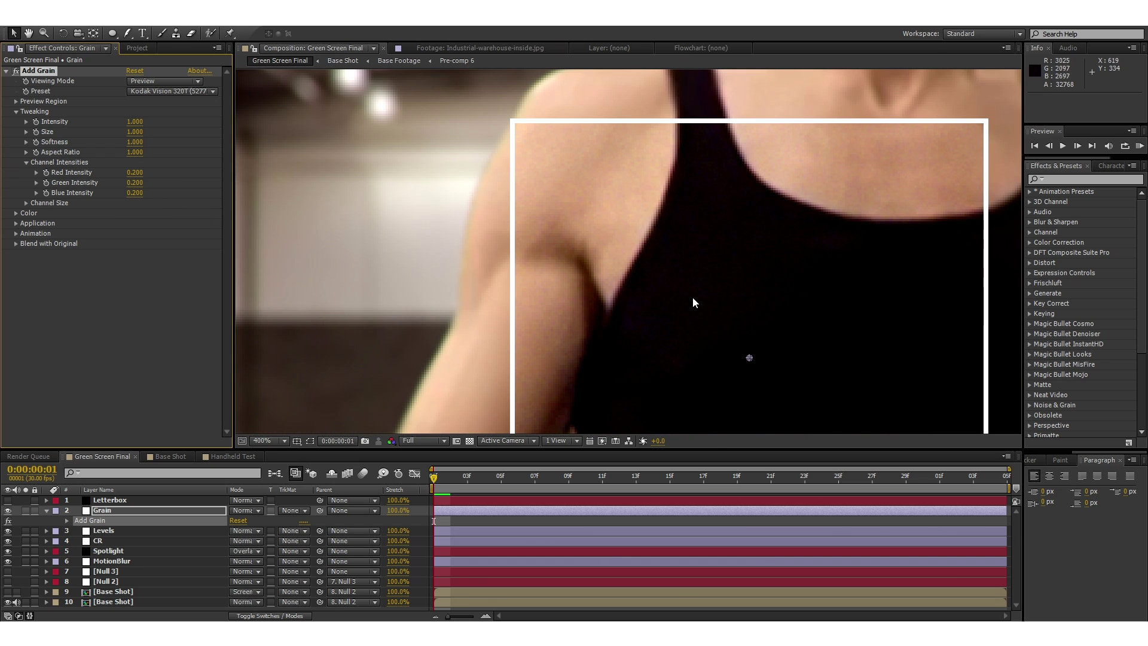
{"action": "scroll", "coordinate": [694, 303], "scroll_direction": "down", "scroll_amount": 2}
{"action": "left_click_drag", "start_coordinate": [623, 263], "coordinate": [605, 327]}
{"action": "scroll", "coordinate": [606, 327], "scroll_direction": "down", "scroll_amount": 1}
{"action": "scroll", "coordinate": [649, 303], "scroll_direction": "up", "scroll_amount": 1}
{"action": "scroll", "coordinate": [649, 302], "scroll_direction": "up", "scroll_amount": 2}
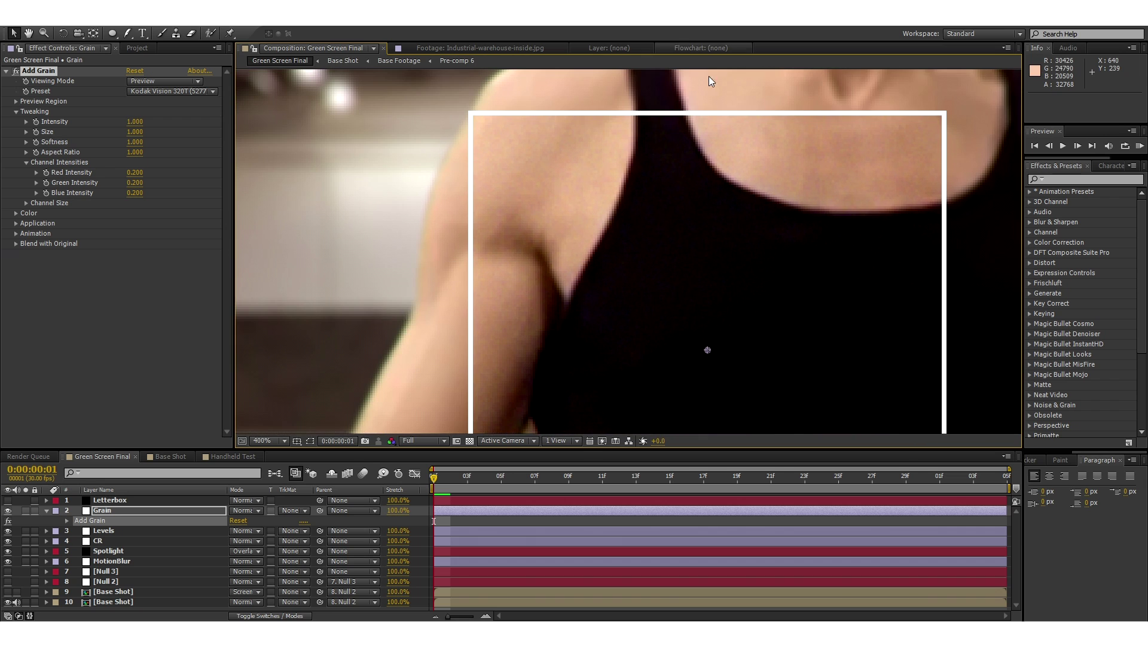
{"action": "scroll", "coordinate": [567, 239], "scroll_direction": "down", "scroll_amount": 1}
{"action": "scroll", "coordinate": [600, 223], "scroll_direction": "up", "scroll_amount": 1}
Step: Display only the red channel in the composition viewer and examine the grain inside the preview region
{"action": "left_click", "coordinate": [391, 441]}
{"action": "left_click", "coordinate": [411, 474]}
{"action": "scroll", "coordinate": [591, 295], "scroll_direction": "up", "scroll_amount": 1}
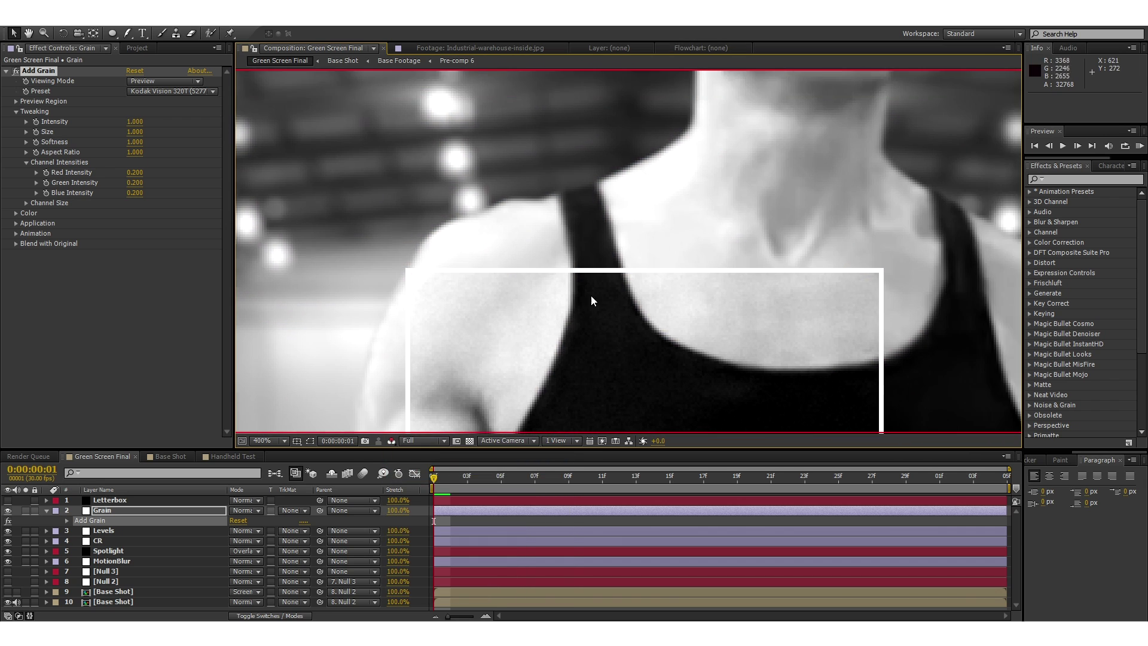
{"action": "scroll", "coordinate": [591, 296], "scroll_direction": "up", "scroll_amount": 1}
{"action": "scroll", "coordinate": [651, 328], "scroll_direction": "down", "scroll_amount": 1}
Step: Expand Add Grain's Channel Size settings and examine the red channel's grain around the chest and shoulder
{"action": "left_click", "coordinate": [22, 201]}
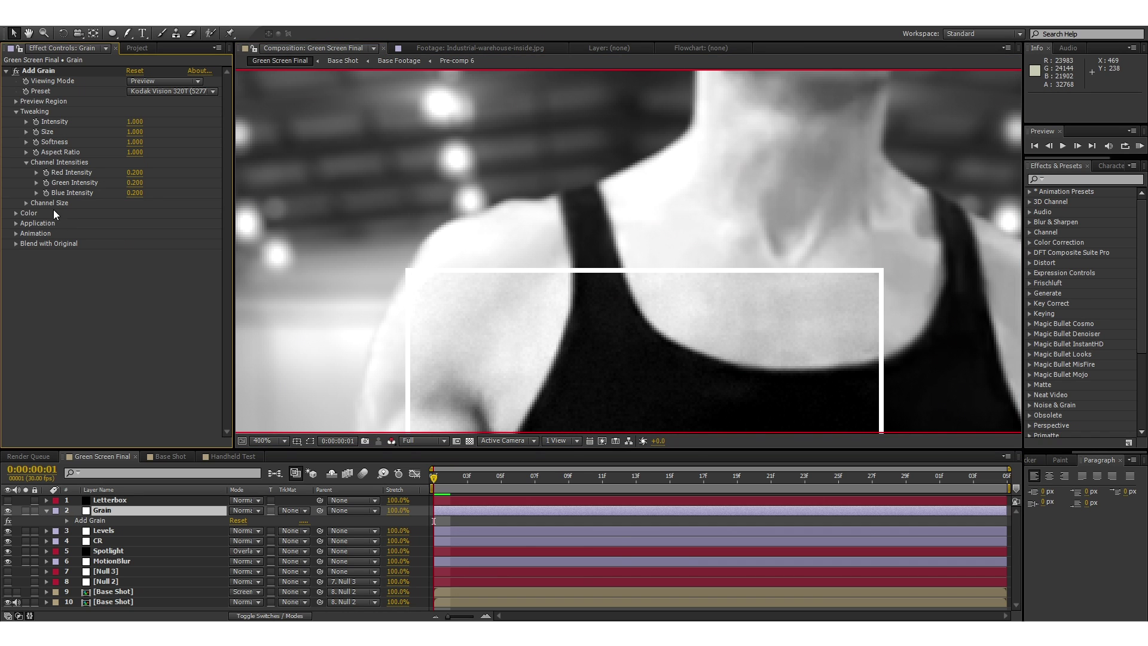
{"action": "left_click", "coordinate": [26, 203]}
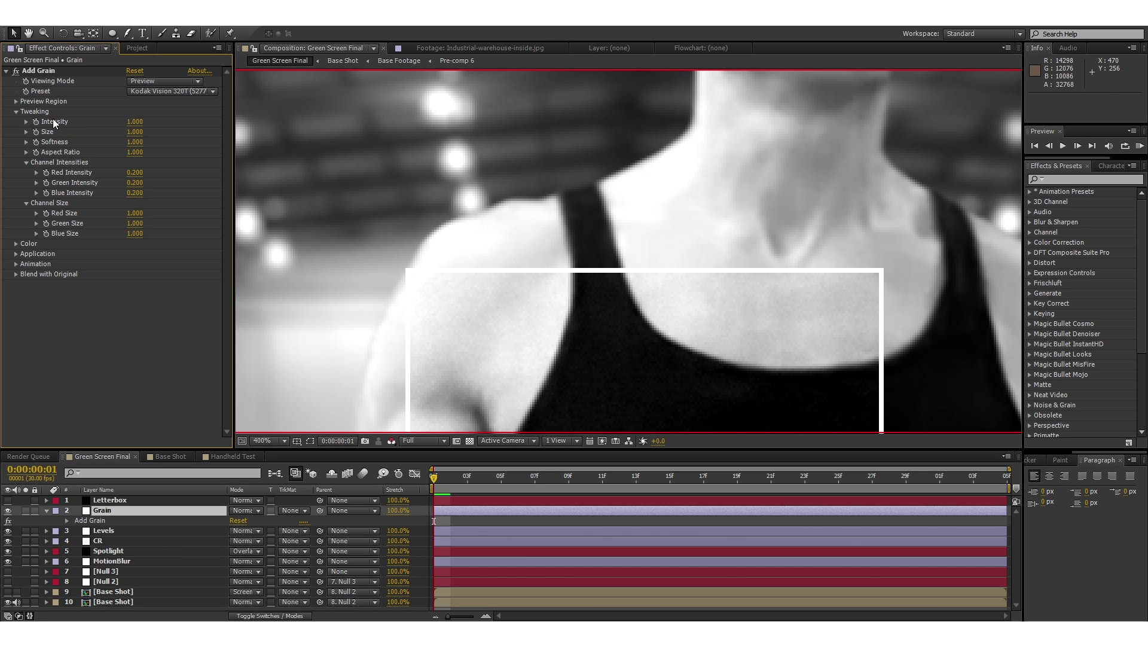
{"action": "scroll", "coordinate": [622, 350], "scroll_direction": "down", "scroll_amount": 1}
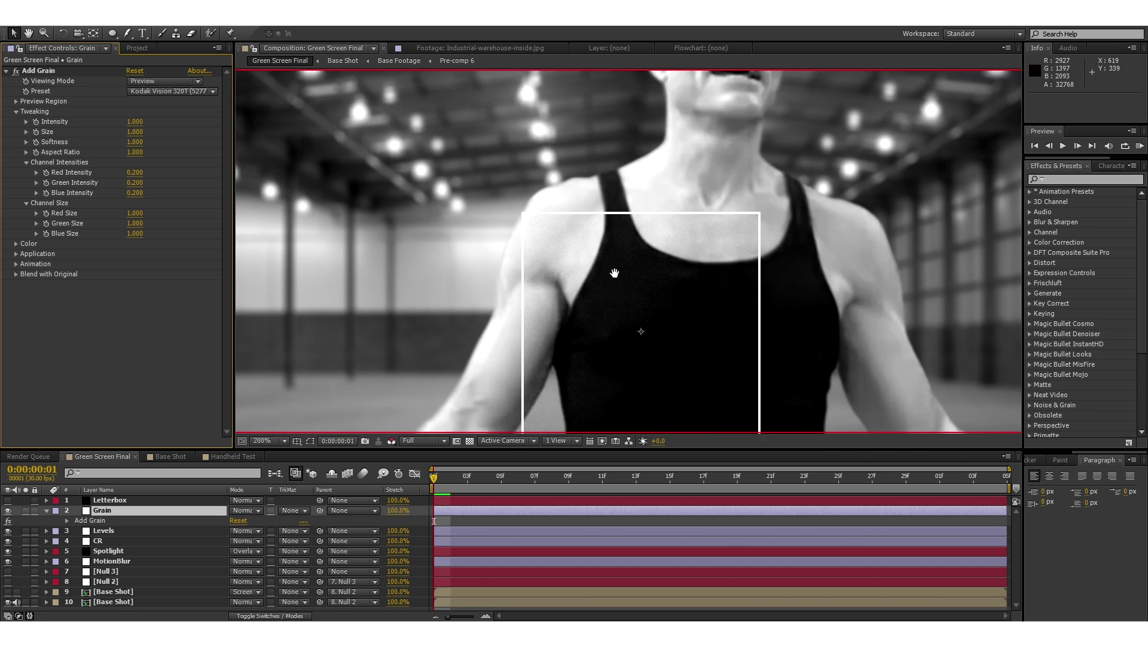
{"action": "scroll", "coordinate": [622, 265], "scroll_direction": "up", "scroll_amount": 2}
{"action": "scroll", "coordinate": [626, 294], "scroll_direction": "down", "scroll_amount": 1}
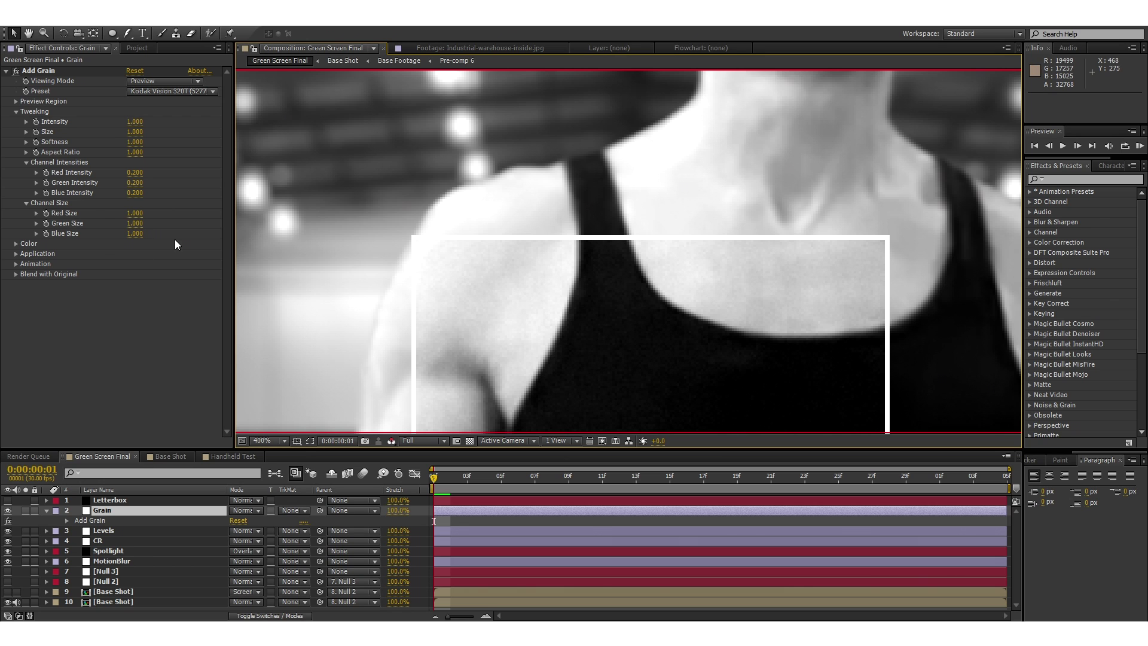
Step: Set Add Grain's Viewing Mode to Final Output and return the viewer to the full RGB display
{"action": "left_click", "coordinate": [159, 85]}
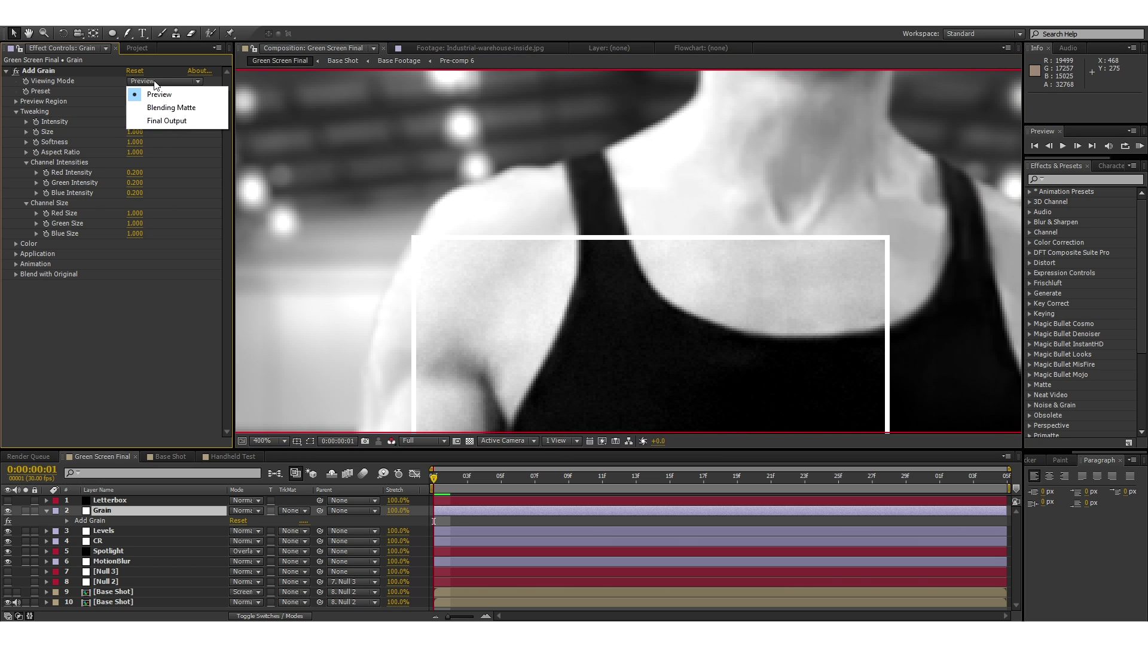
{"action": "left_click", "coordinate": [163, 124]}
{"action": "left_click", "coordinate": [391, 440]}
{"action": "left_click", "coordinate": [420, 456]}
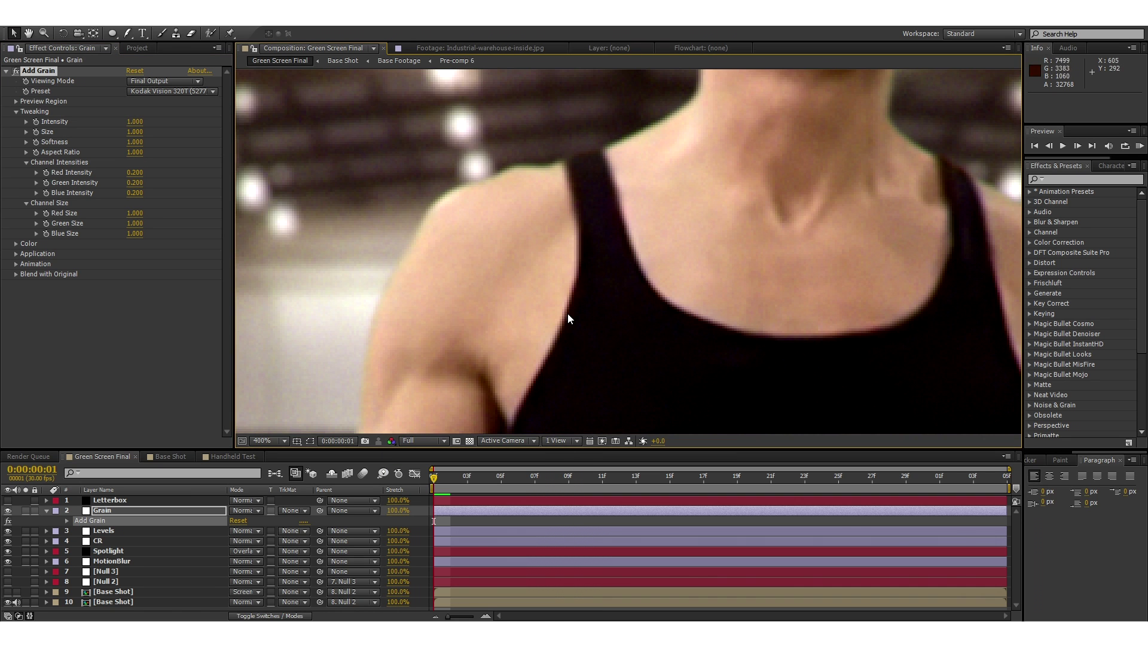
Step: Examine the final grain around the man's neck and the dark background, close up and across the whole frame
{"action": "scroll", "coordinate": [568, 314], "scroll_direction": "down", "scroll_amount": 4}
{"action": "scroll", "coordinate": [616, 299], "scroll_direction": "up", "scroll_amount": 4}
{"action": "scroll", "coordinate": [643, 272], "scroll_direction": "up", "scroll_amount": 1}
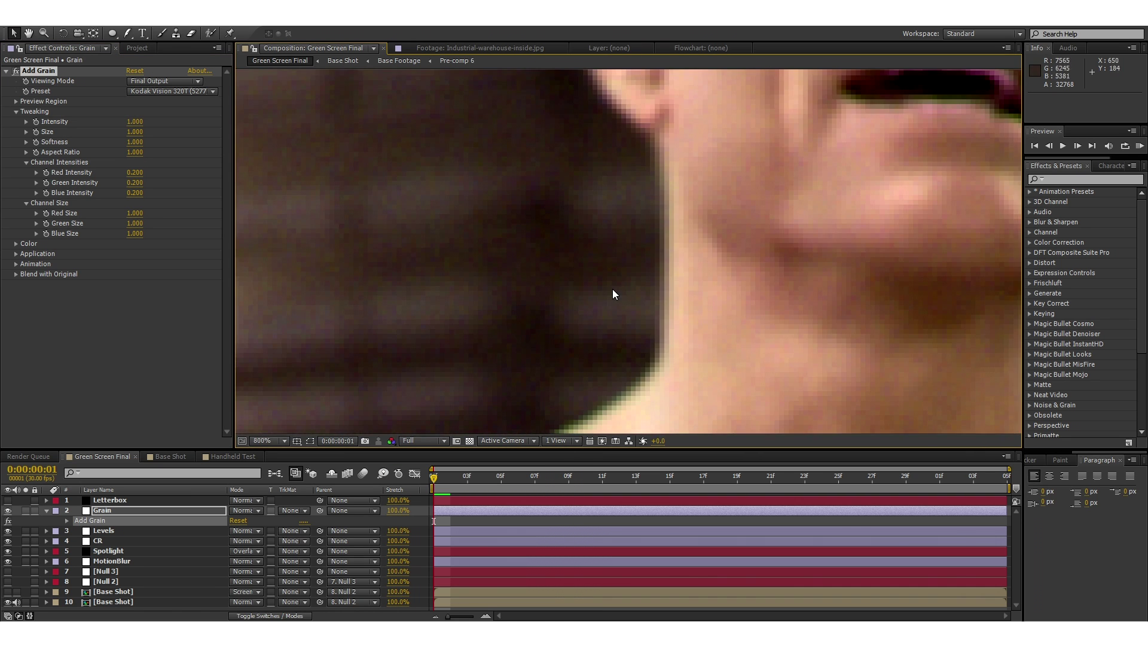
{"action": "left_click_drag", "start_coordinate": [612, 293], "coordinate": [656, 270]}
{"action": "left_click", "coordinate": [17, 71]}
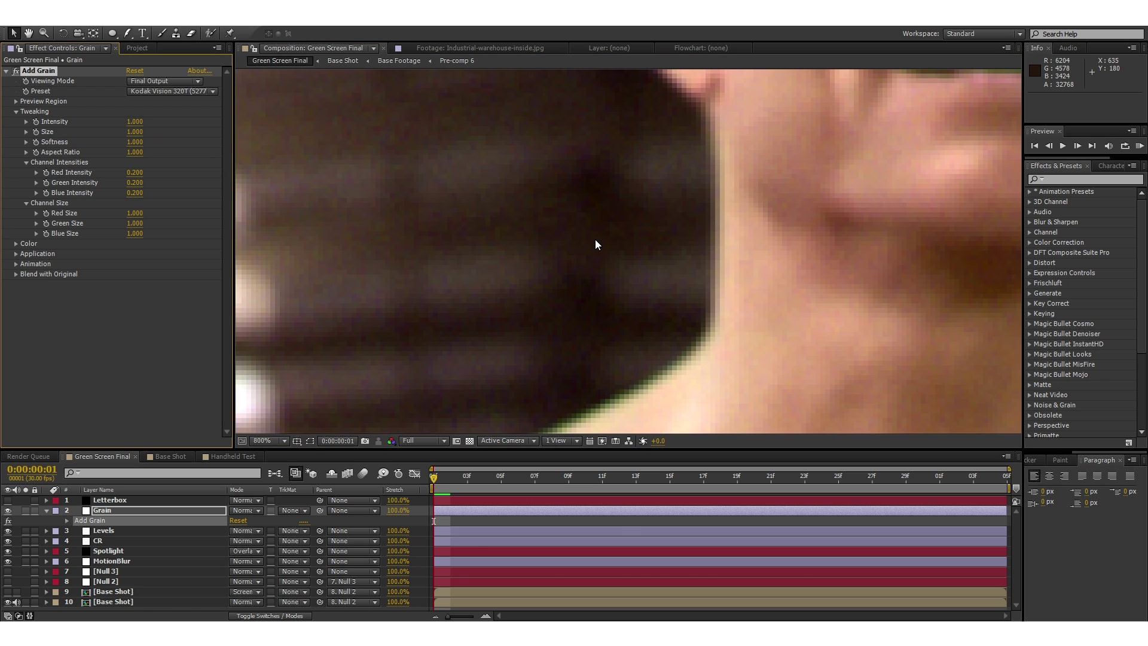
{"action": "scroll", "coordinate": [603, 248], "scroll_direction": "down", "scroll_amount": 1}
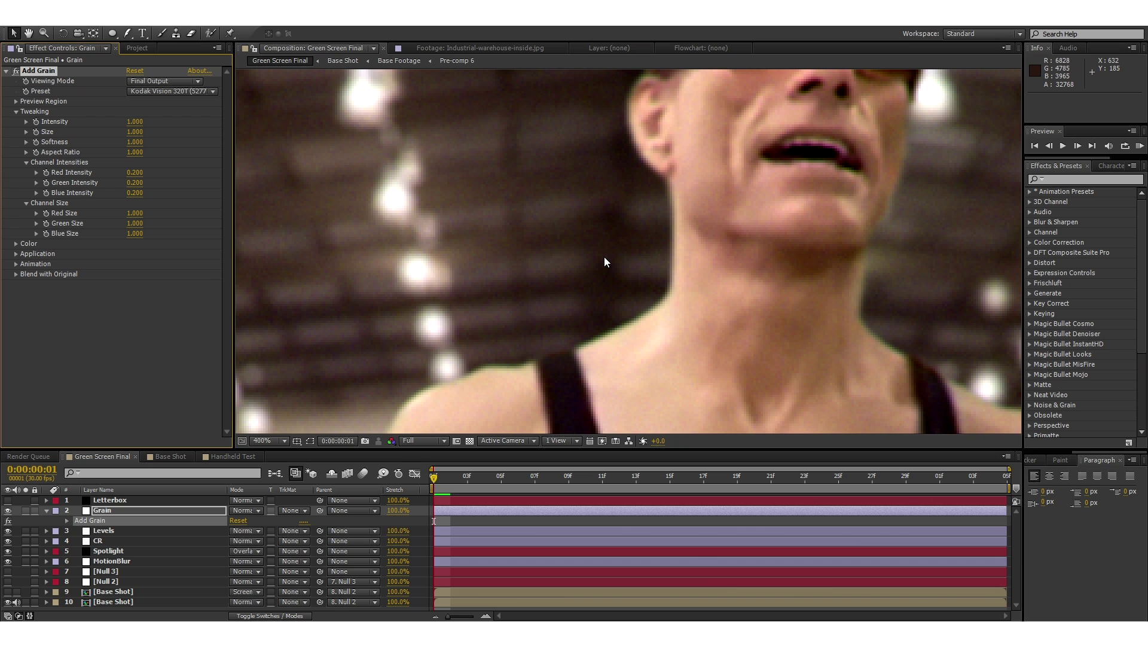
{"action": "scroll", "coordinate": [605, 260], "scroll_direction": "down", "scroll_amount": 1}
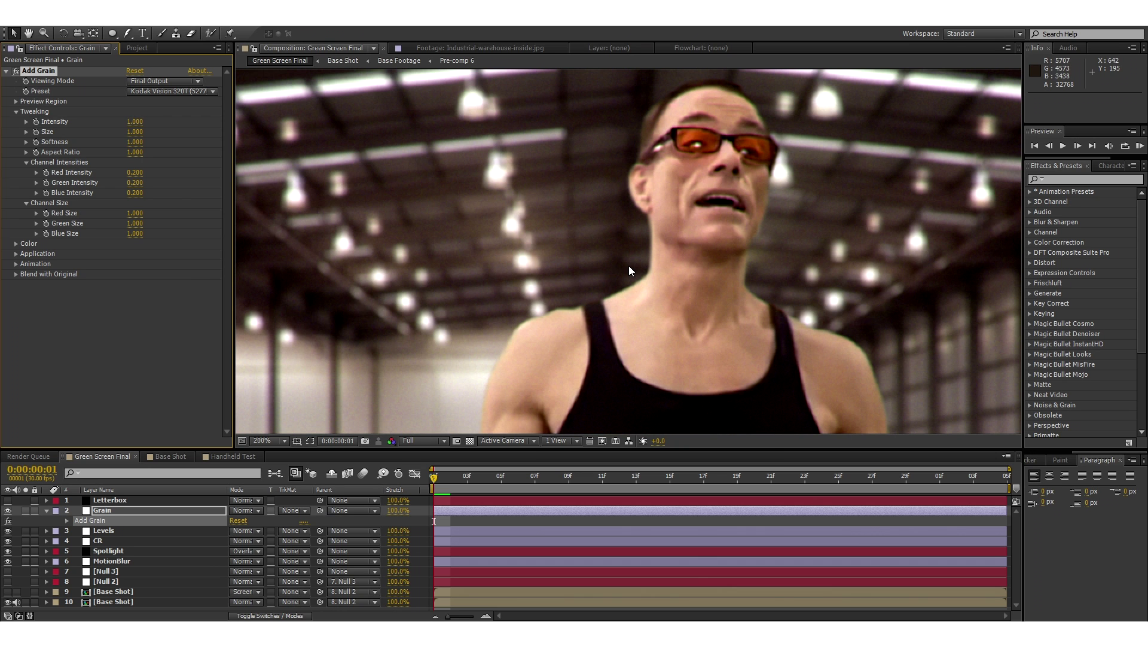
{"action": "scroll", "coordinate": [629, 266], "scroll_direction": "down", "scroll_amount": 3}
{"action": "scroll", "coordinate": [578, 220], "scroll_direction": "up", "scroll_amount": 2}
{"action": "scroll", "coordinate": [573, 216], "scroll_direction": "down", "scroll_amount": 1}
{"action": "scroll", "coordinate": [539, 264], "scroll_direction": "up", "scroll_amount": 1}
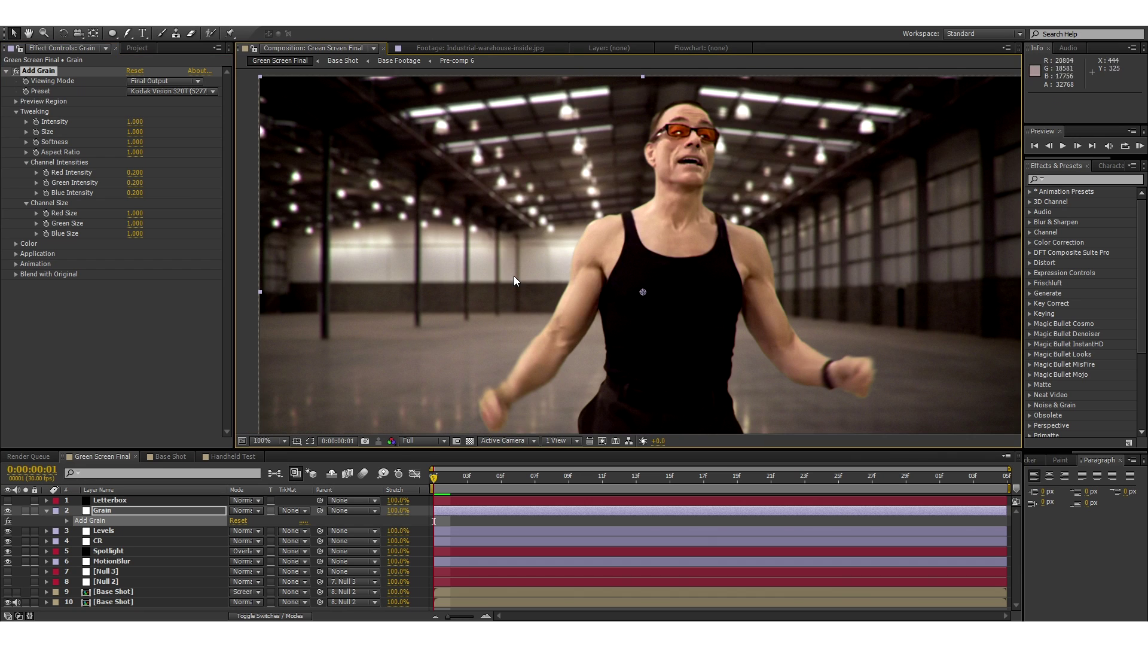
Step: Make the Letterbox layer visible and check the framing of the man within the black bars
{"action": "left_click", "coordinate": [8, 500]}
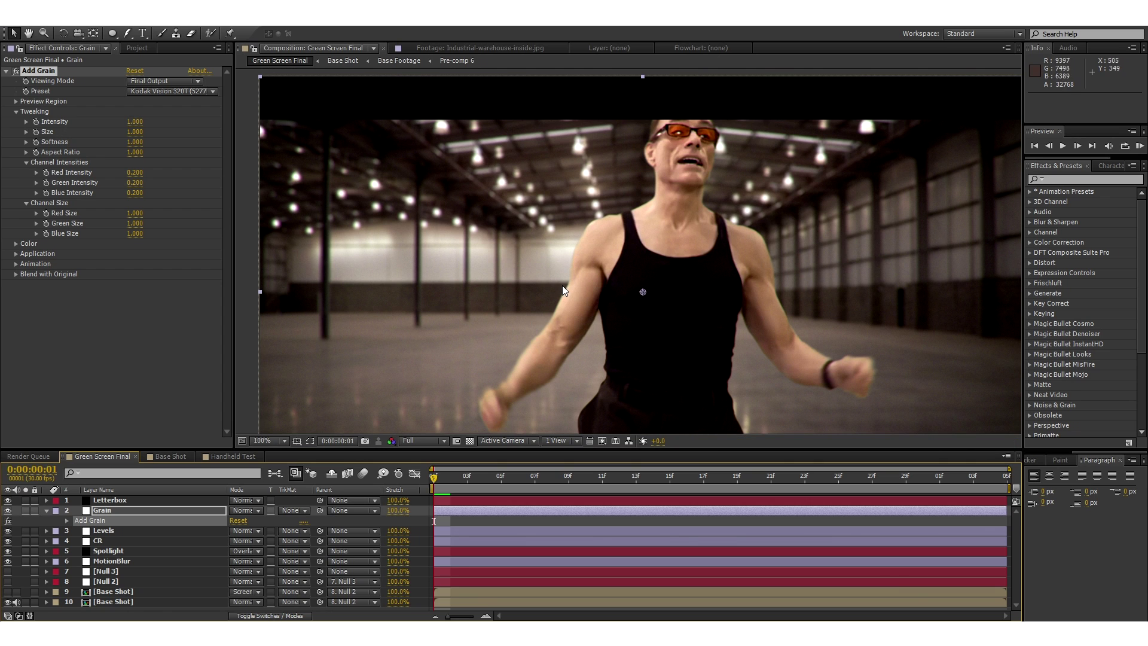
{"action": "scroll", "coordinate": [612, 256], "scroll_direction": "down", "scroll_amount": 2}
{"action": "scroll", "coordinate": [610, 260], "scroll_direction": "up", "scroll_amount": 3}
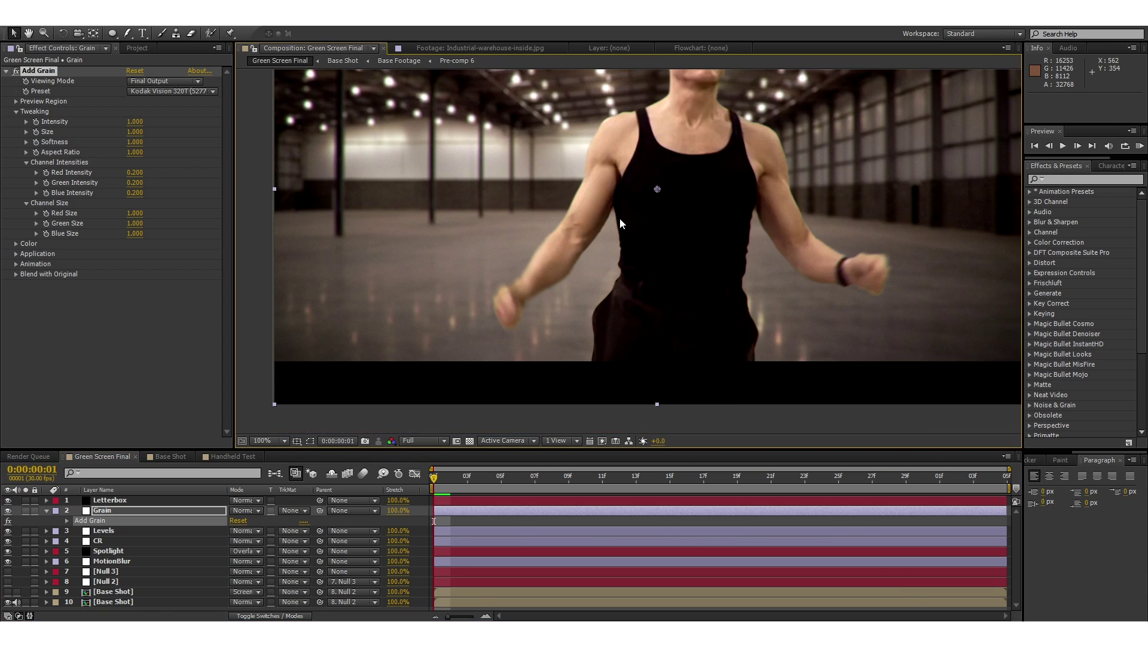
{"action": "scroll", "coordinate": [620, 218], "scroll_direction": "down", "scroll_amount": 3}
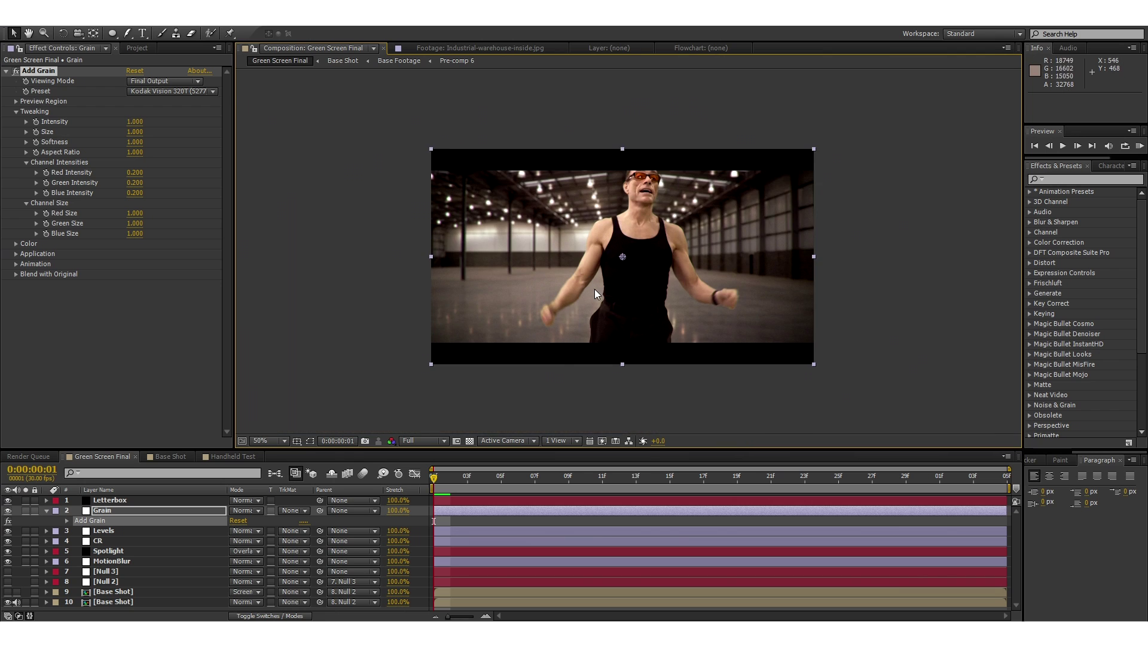
{"action": "scroll", "coordinate": [594, 289], "scroll_direction": "up", "scroll_amount": 2}
{"action": "left_click", "coordinate": [106, 593]}
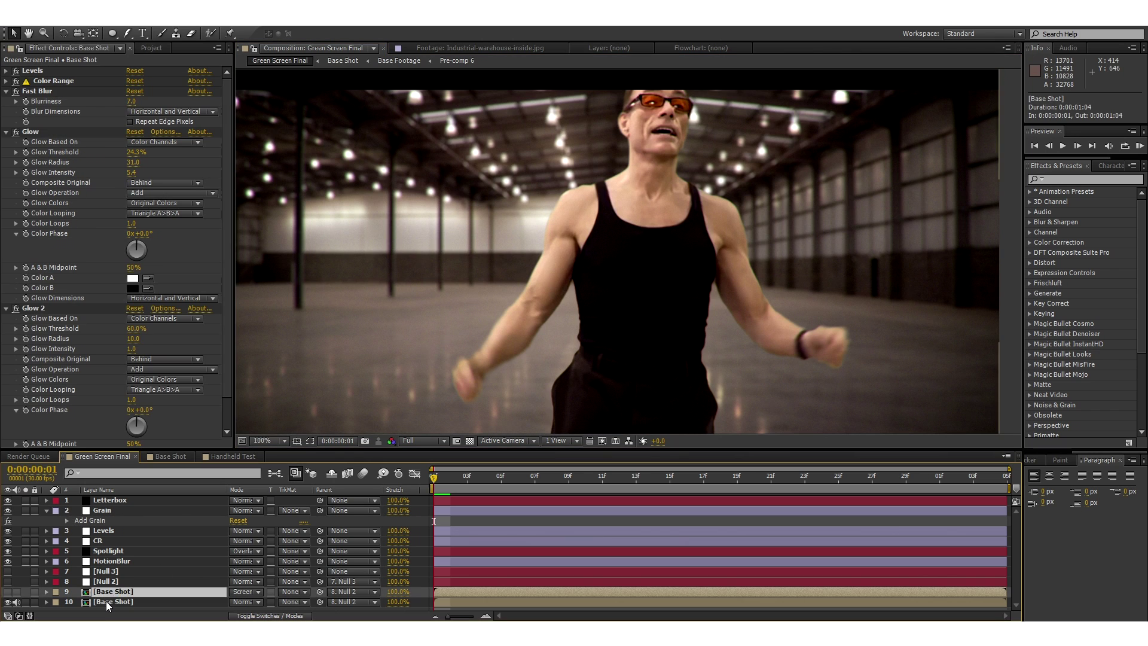
{"action": "left_click", "coordinate": [106, 601], "text": "shift"}
{"action": "scroll", "coordinate": [493, 307], "scroll_direction": "down", "scroll_amount": 2}
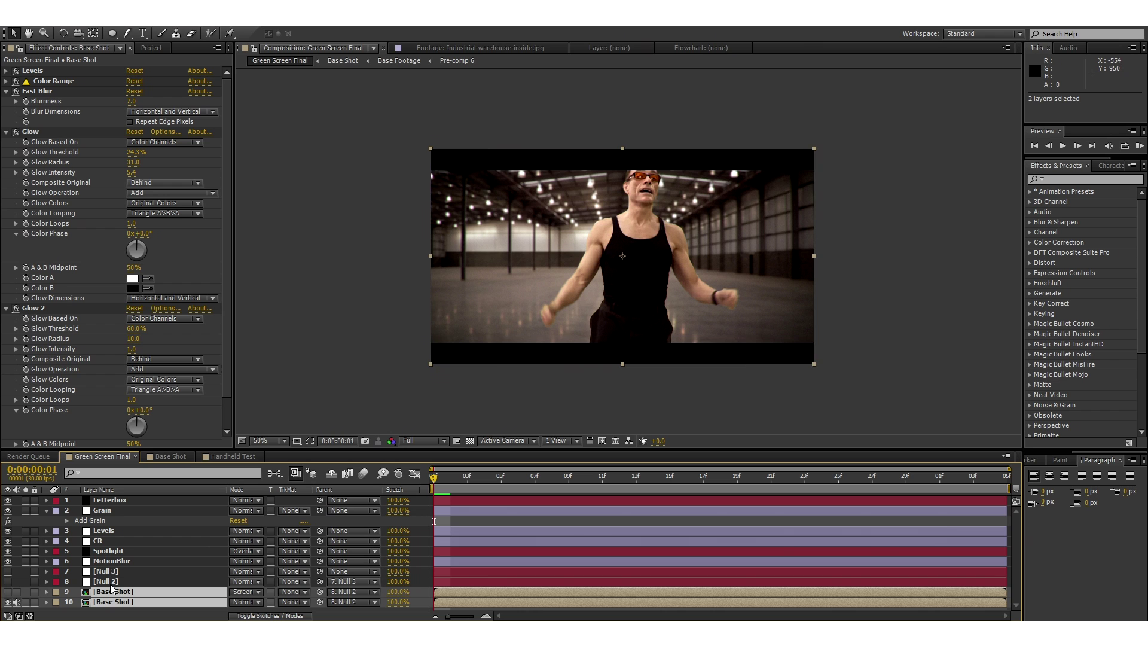
{"action": "left_click", "coordinate": [421, 549]}
Step: Make the upper Base Shot layer visible, turn off all of its effects and collapse their settings
{"action": "scroll", "coordinate": [560, 214], "scroll_direction": "up", "scroll_amount": 3}
{"action": "left_click_drag", "start_coordinate": [561, 213], "coordinate": [638, 414]}
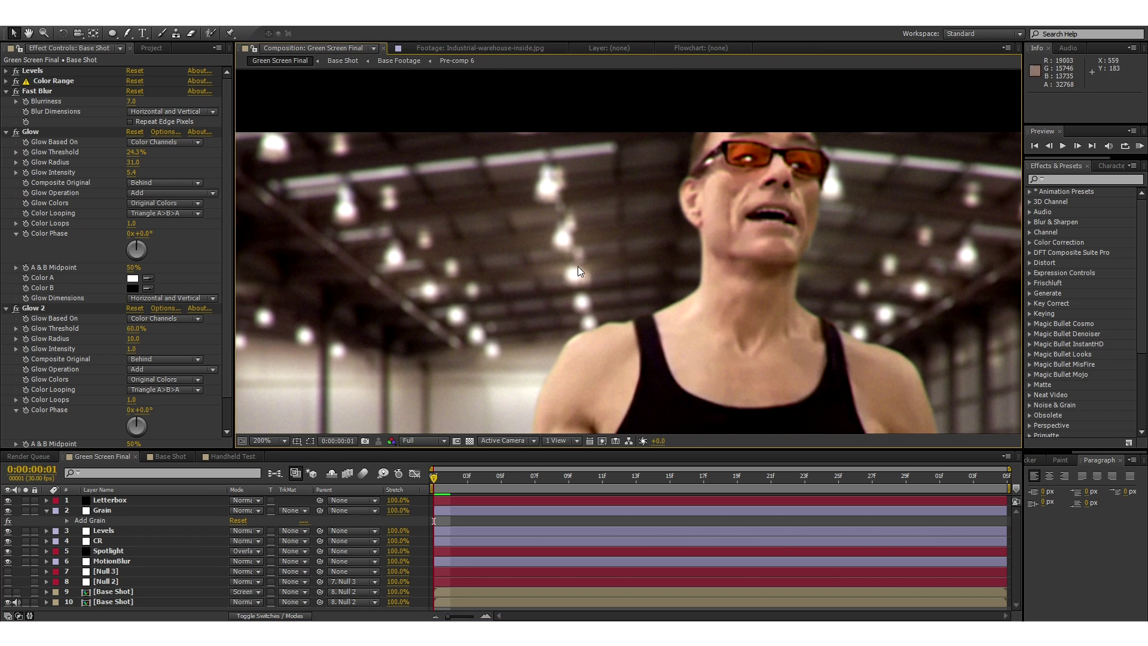
{"action": "left_click", "coordinate": [101, 592]}
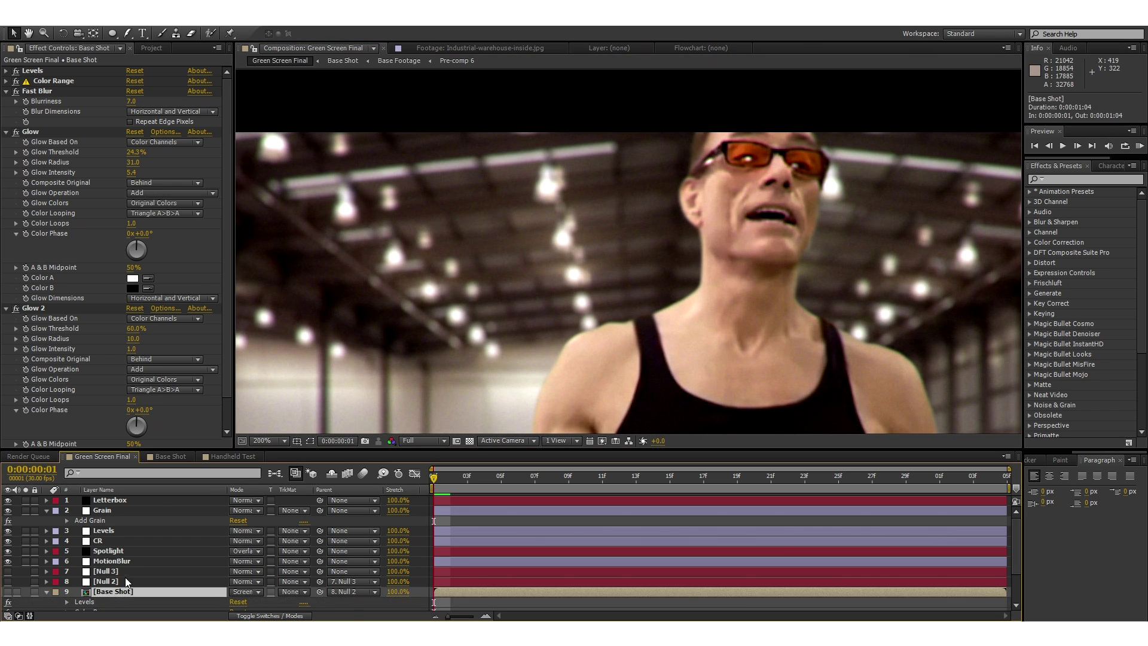
{"action": "key", "text": "e"}
{"action": "left_click_drag", "start_coordinate": [8, 595], "coordinate": [8, 544]}
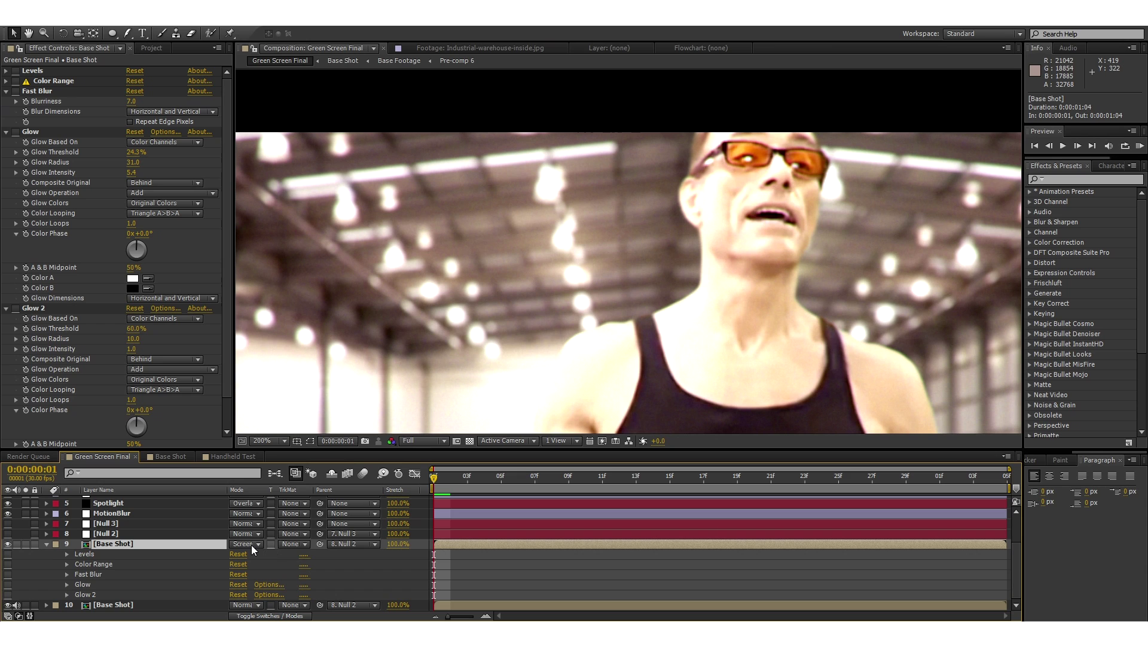
{"action": "left_click", "coordinate": [38, 91]}
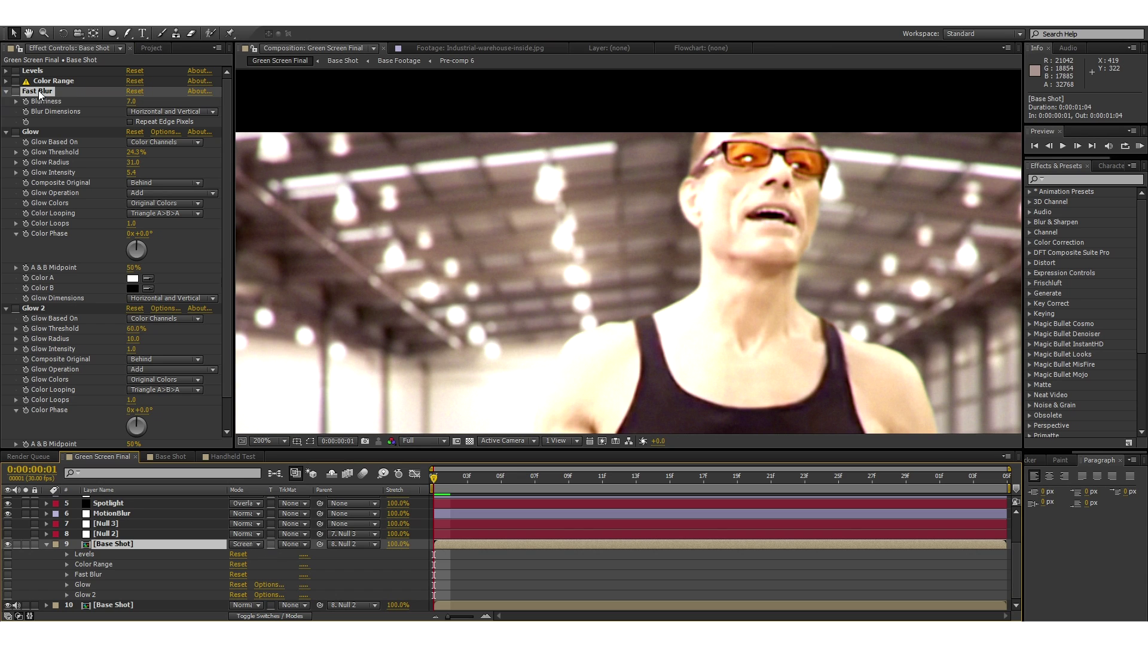
{"action": "key", "text": "ctrl+a"}
{"action": "left_click", "coordinate": [6, 92]}
{"action": "left_click", "coordinate": [30, 182]}
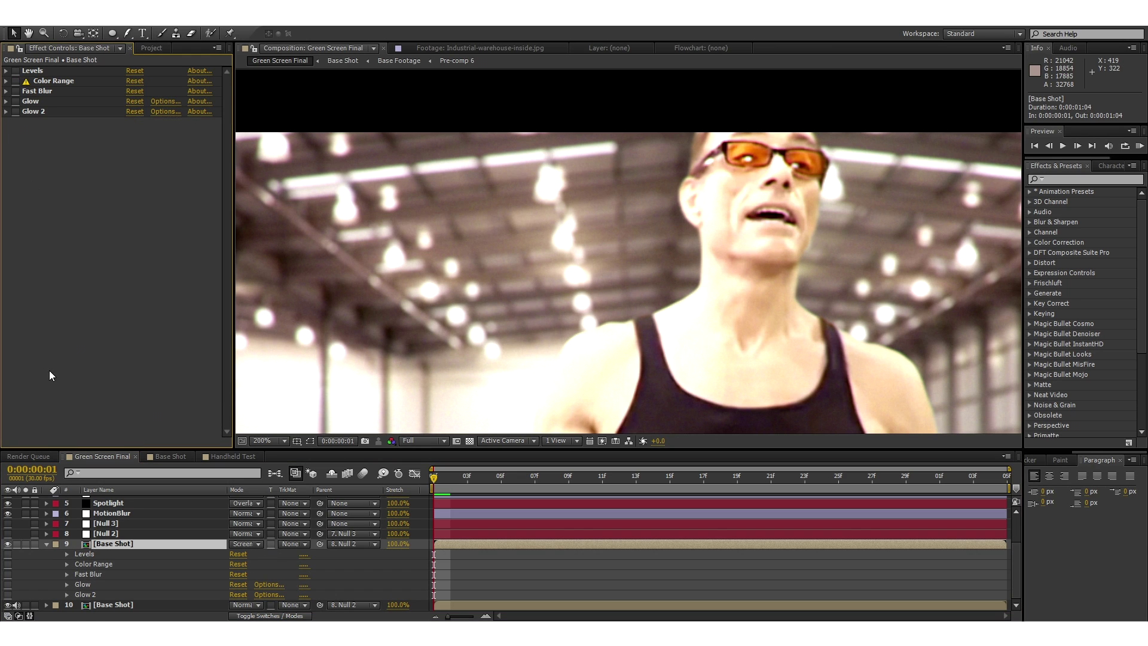
Step: Solo the upper Base Shot layer, re-enable its Levels, Color Range, Fast Blur, Glow and Glow 2 effects in order, and unsolo it
{"action": "left_click", "coordinate": [25, 543]}
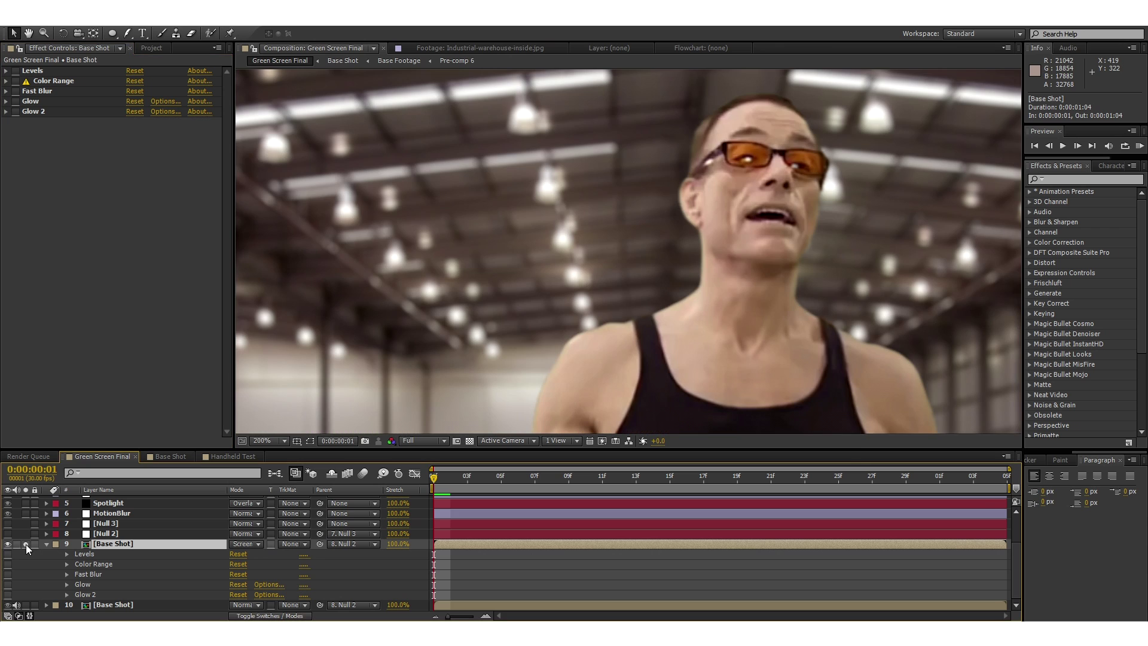
{"action": "left_click", "coordinate": [15, 71]}
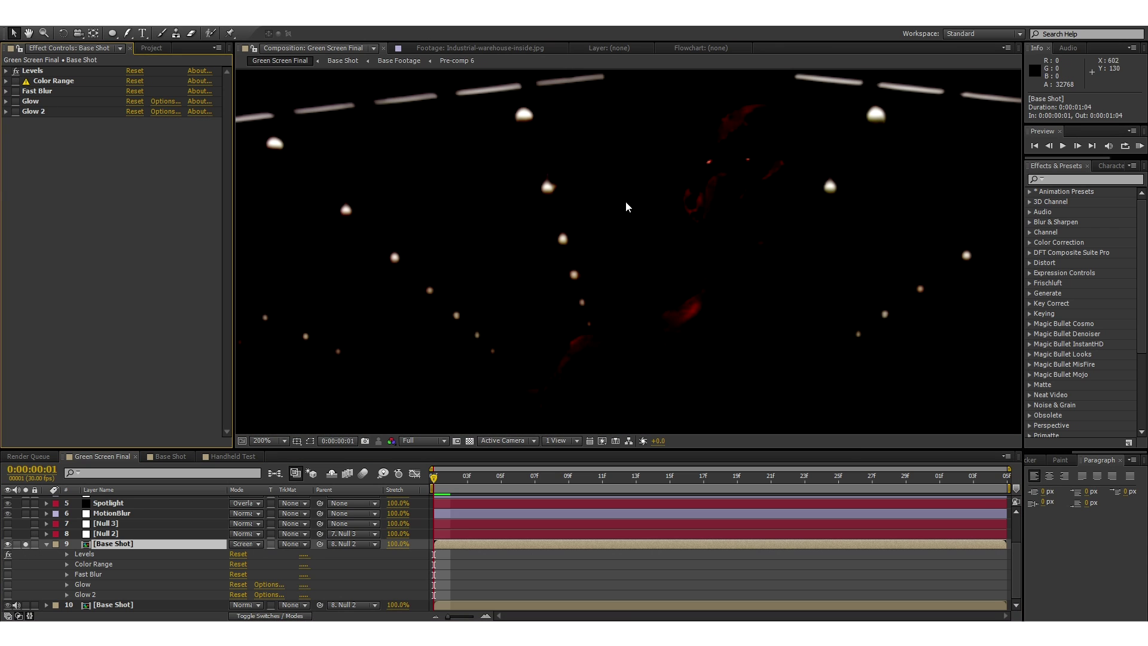
{"action": "left_click", "coordinate": [15, 81]}
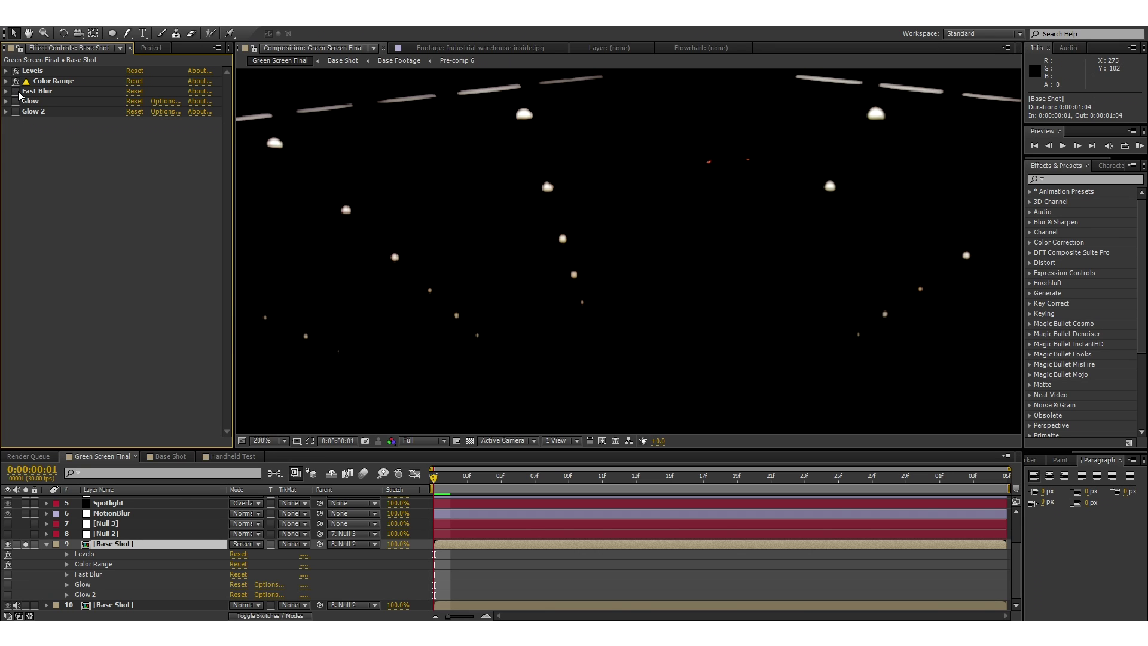
{"action": "left_click", "coordinate": [15, 91]}
{"action": "left_click", "coordinate": [15, 101]}
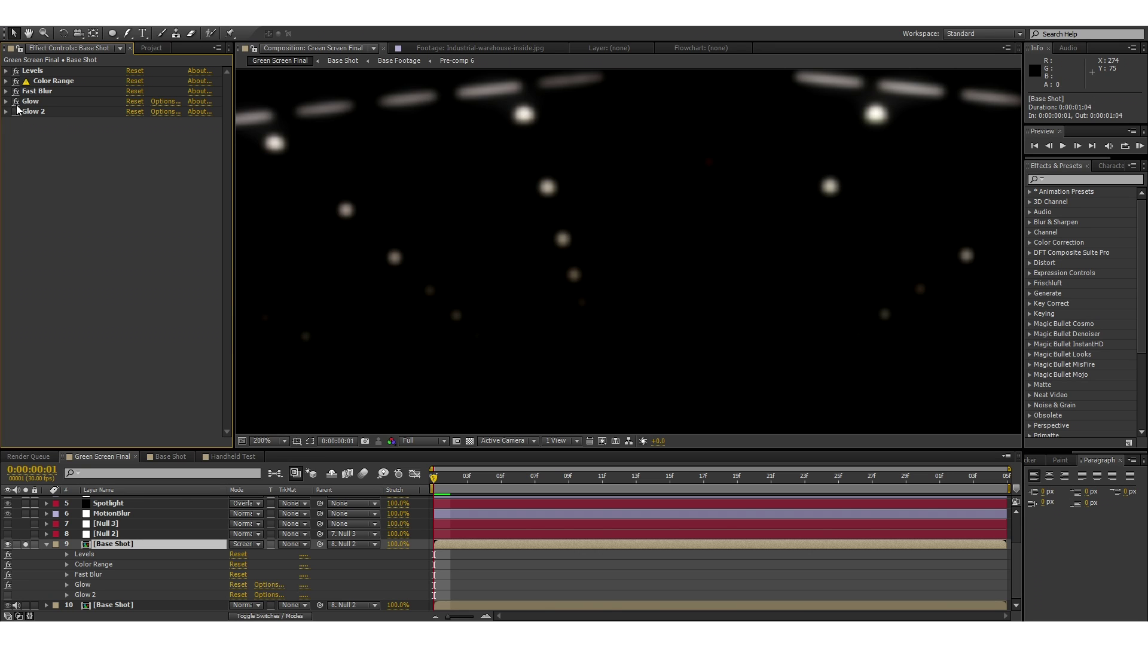
{"action": "left_click", "coordinate": [15, 111]}
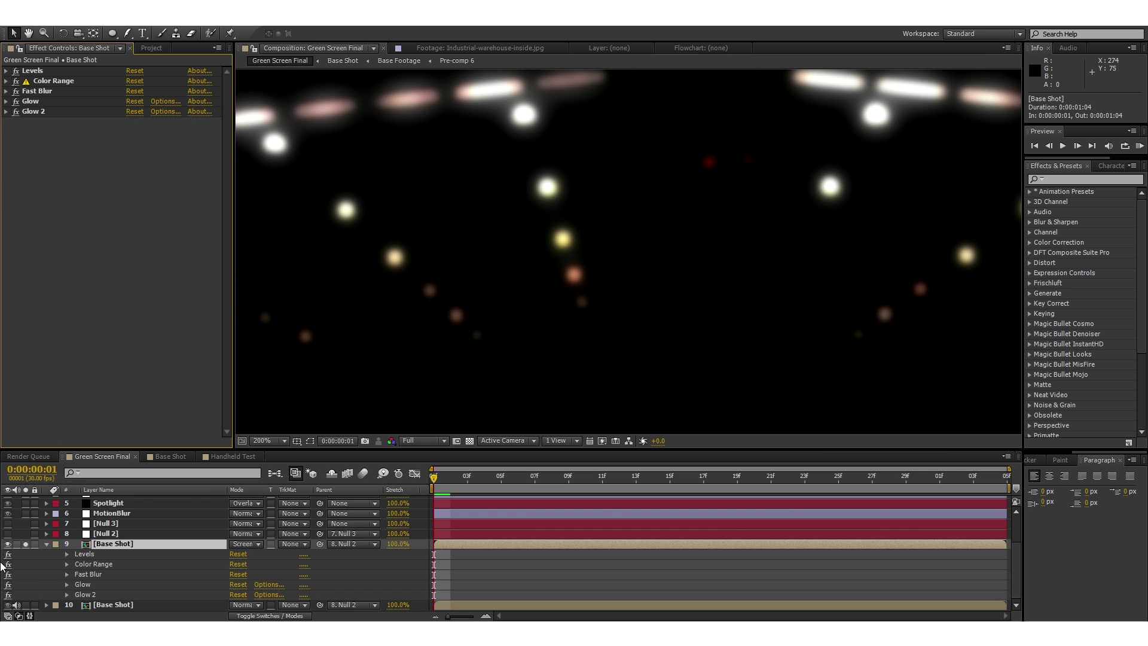
{"action": "left_click", "coordinate": [47, 545]}
{"action": "left_click", "coordinate": [27, 593]}
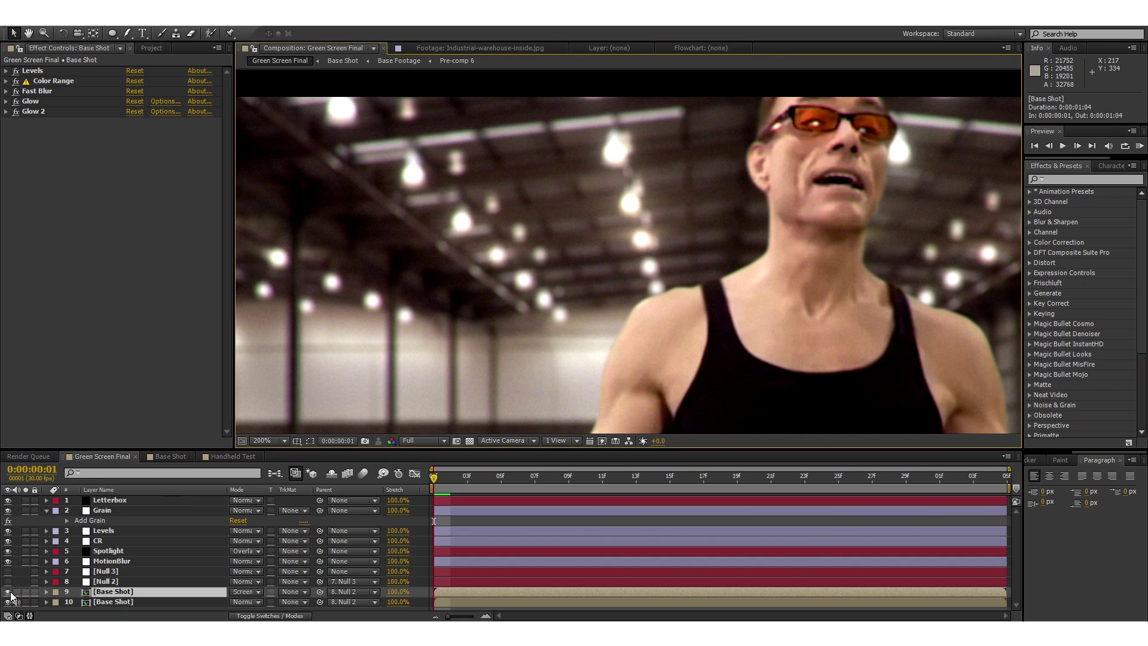
Step: Toggle the upper Base Shot glow layer's visibility to compare the lights and face with and without it
{"action": "scroll", "coordinate": [702, 235], "scroll_direction": "up", "scroll_amount": 1}
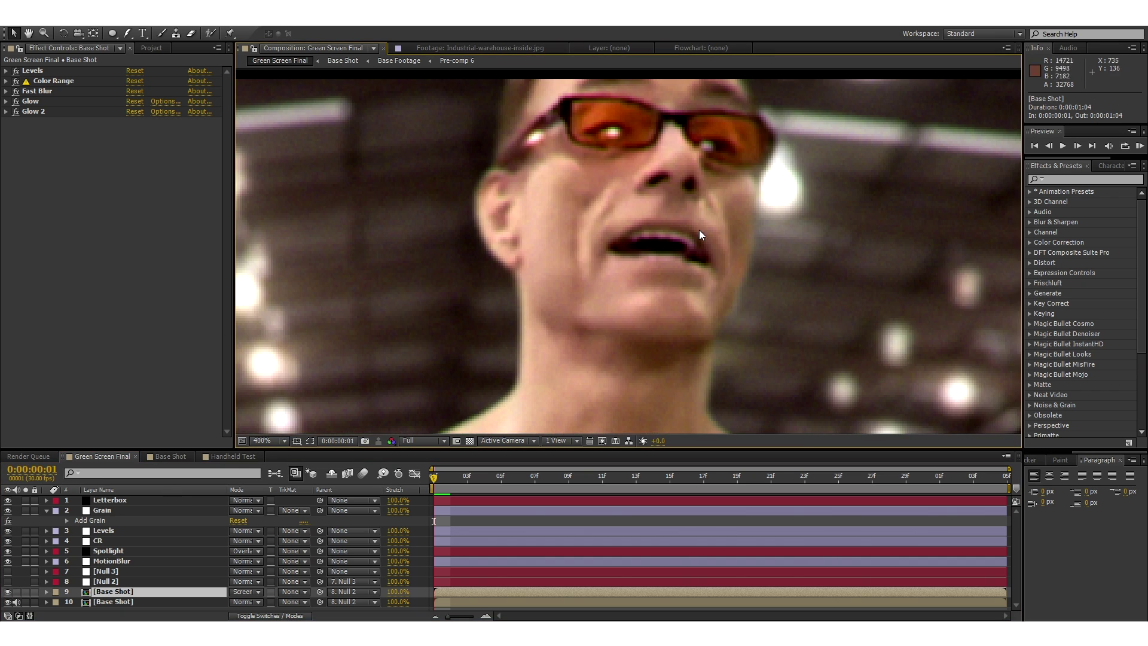
{"action": "left_click", "coordinate": [8, 592]}
{"action": "left_click", "coordinate": [9, 592]}
{"action": "left_click", "coordinate": [8, 592]}
{"action": "left_click", "coordinate": [8, 592]}
{"action": "left_click", "coordinate": [8, 592]}
{"action": "left_click", "coordinate": [9, 592]}
{"action": "scroll", "coordinate": [436, 325], "scroll_direction": "down", "scroll_amount": 1}
{"action": "left_click_drag", "start_coordinate": [551, 270], "coordinate": [701, 204]}
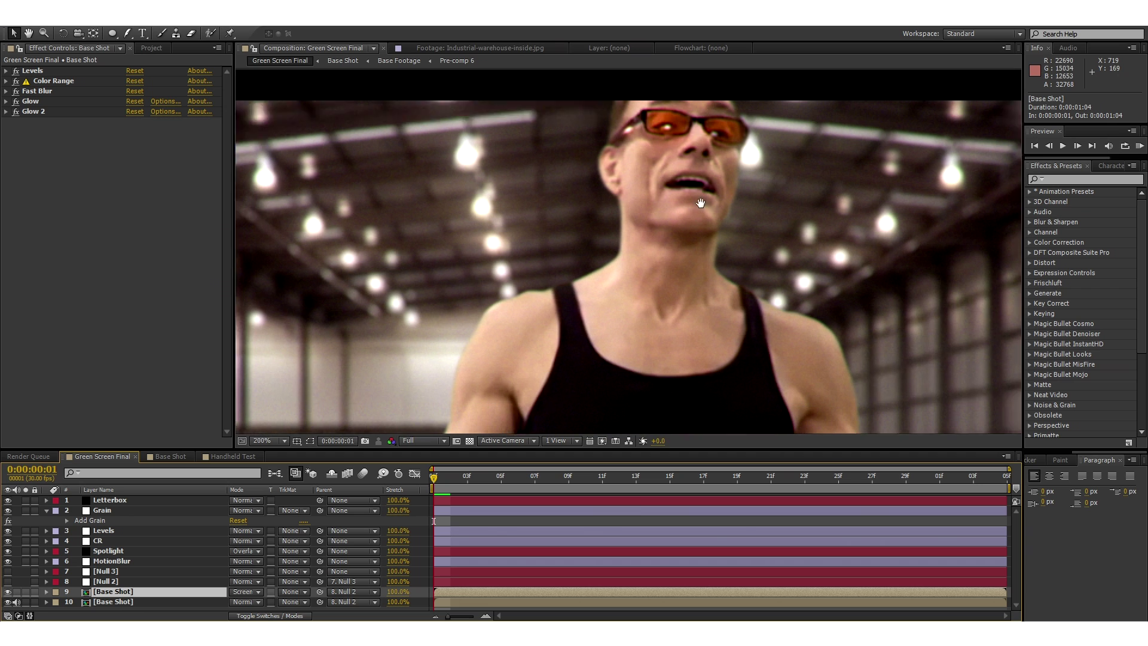
Step: Select both Base Shot layers and nudge them down 30 pixels within the letterbox
{"action": "scroll", "coordinate": [701, 204], "scroll_direction": "down", "scroll_amount": 1}
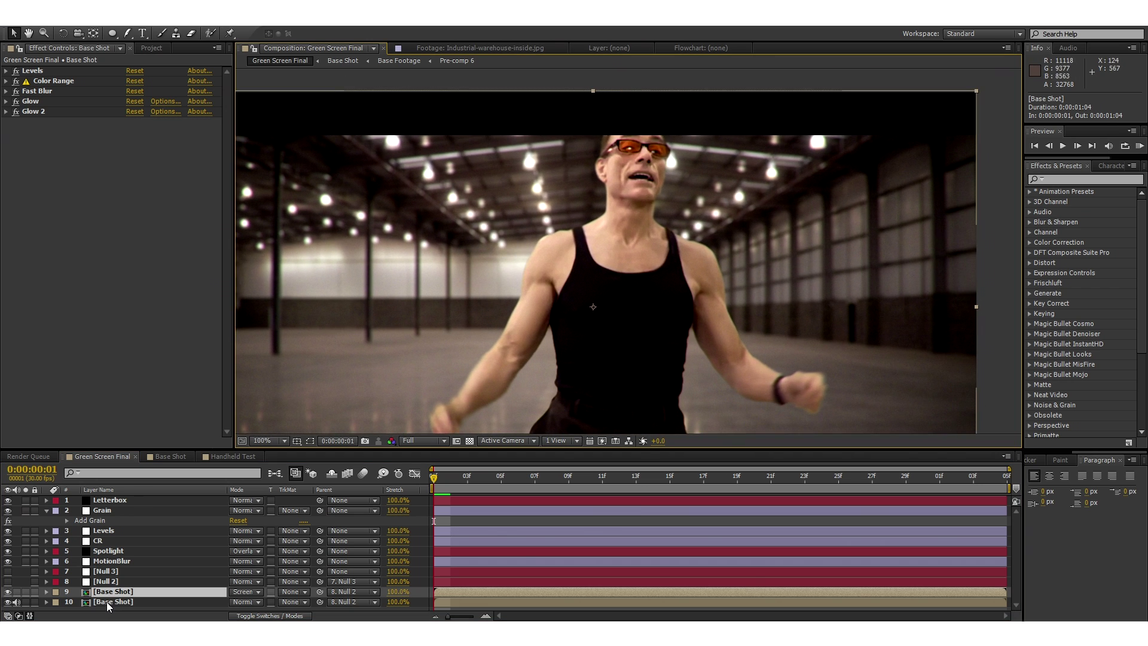
{"action": "left_click", "coordinate": [109, 603], "text": "shift"}
{"action": "scroll", "coordinate": [484, 288], "scroll_direction": "down", "scroll_amount": 2}
{"action": "scroll", "coordinate": [510, 247], "scroll_direction": "up", "scroll_amount": 2}
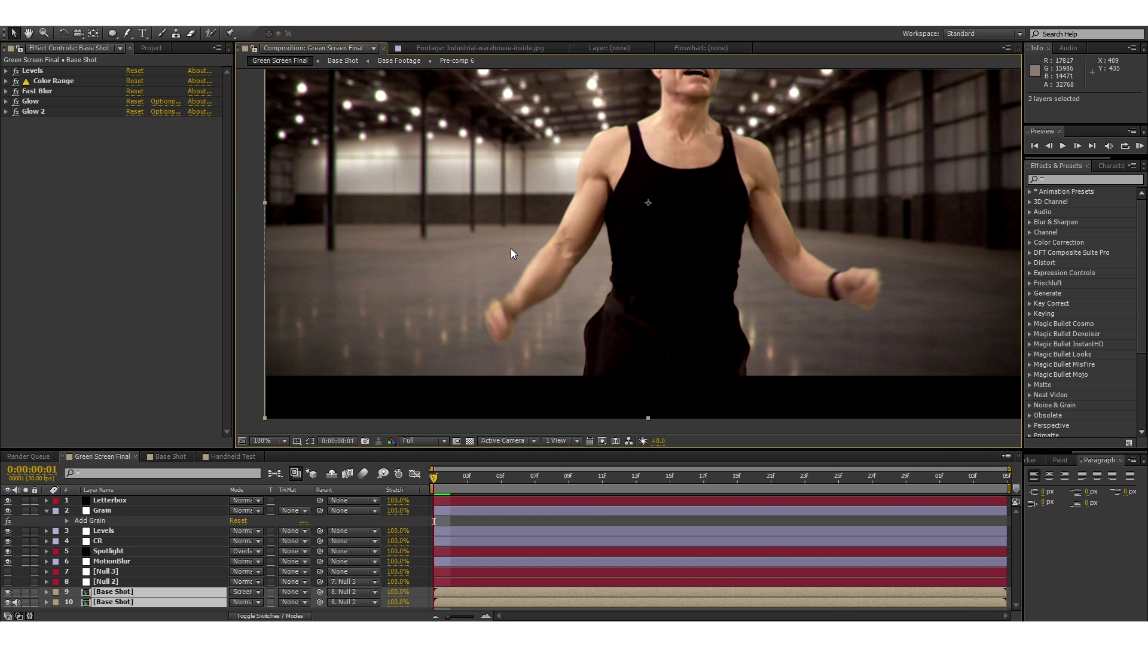
{"action": "key", "text": "shift+Down"}
{"action": "key", "text": "shift+Down"}
{"action": "key", "text": "shift+Down"}
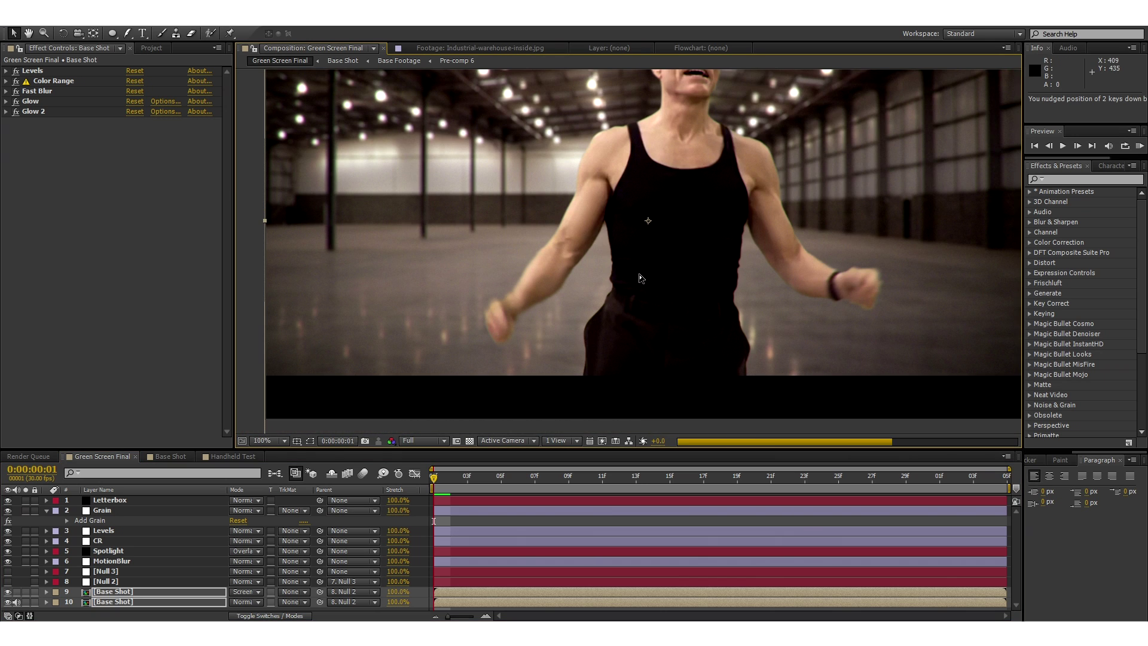
Step: Nudge both selected Base Shot layers down another 20 pixels to adjust the framing within the letterbox
{"action": "scroll", "coordinate": [639, 278], "scroll_direction": "down", "scroll_amount": 2}
{"action": "scroll", "coordinate": [639, 278], "scroll_direction": "up", "scroll_amount": 2}
{"action": "left_click_drag", "start_coordinate": [644, 251], "coordinate": [644, 290]}
{"action": "key", "text": "shift+Down"}
{"action": "key", "text": "shift+Down"}
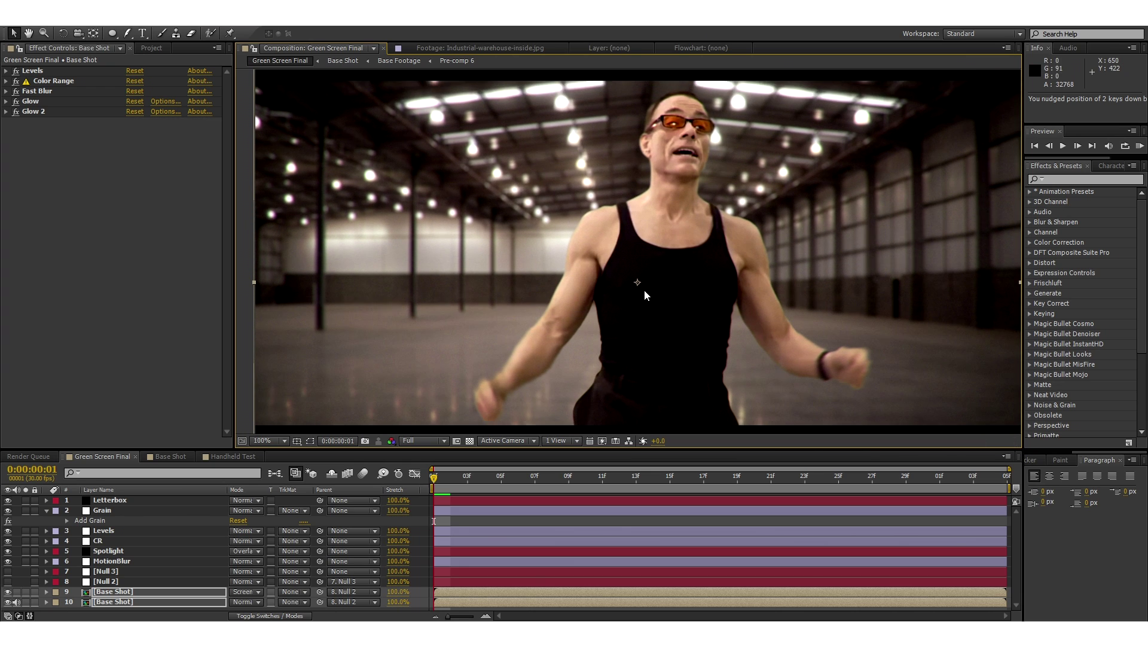
{"action": "scroll", "coordinate": [726, 263], "scroll_direction": "down", "scroll_amount": 2}
{"action": "key", "text": "period"}
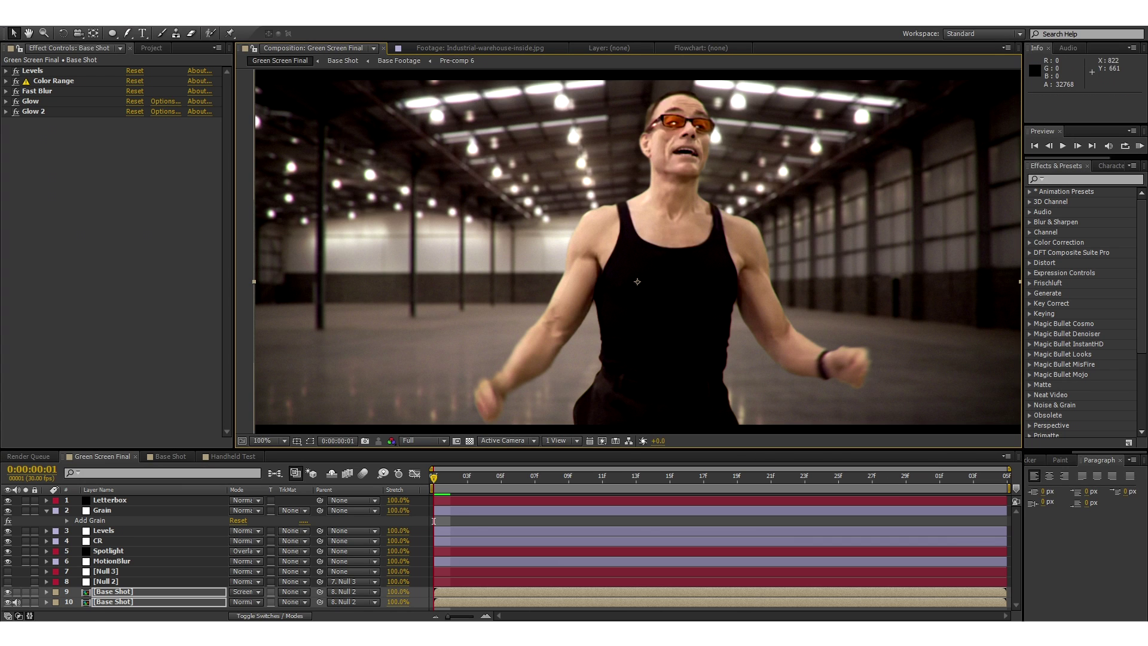
Step: Deselect the layers and play a RAM preview of the Green Screen Final composition
{"action": "left_click", "coordinate": [433, 521]}
{"action": "key", "text": "KP_0"}
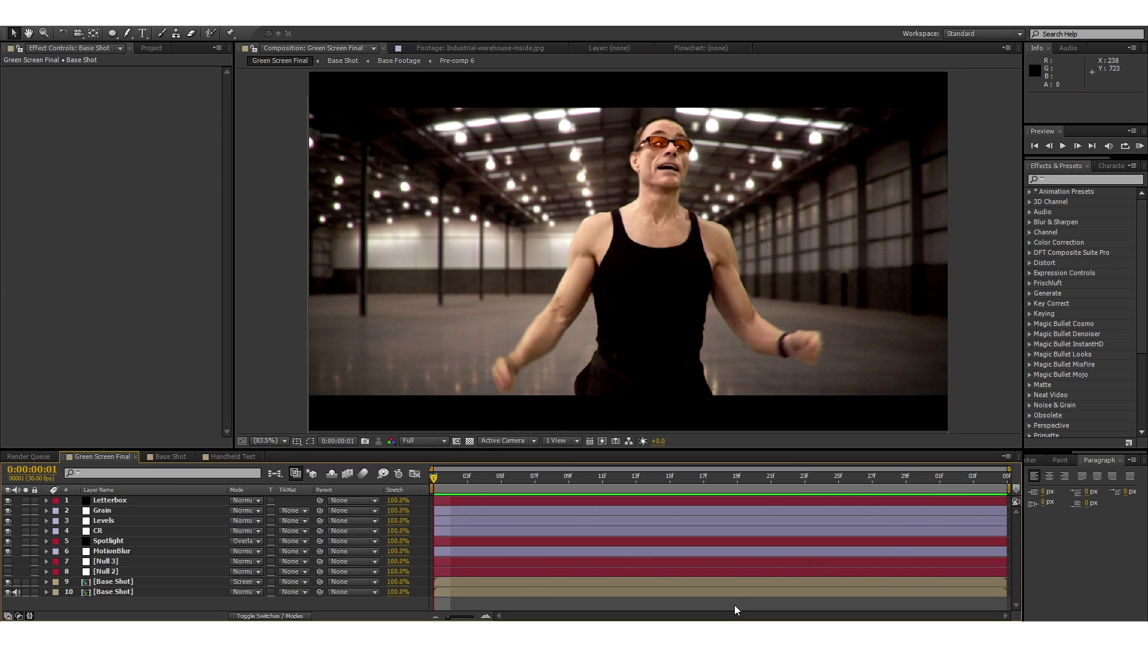
{"action": "key", "text": "KP_0"}
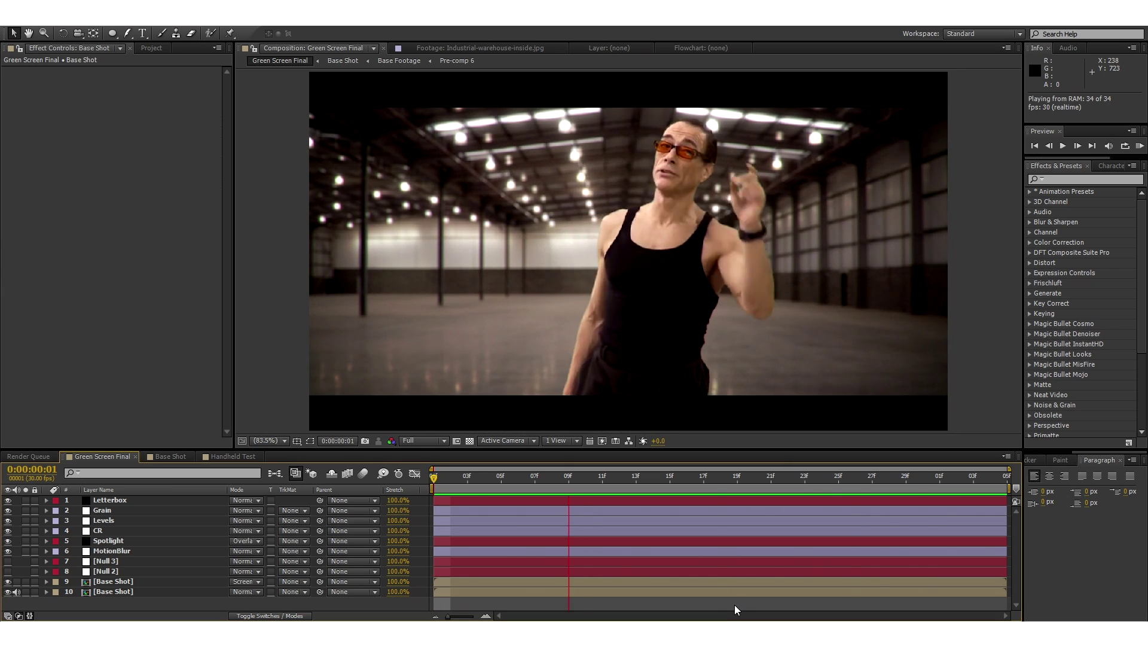
{"action": "key", "text": "space"}
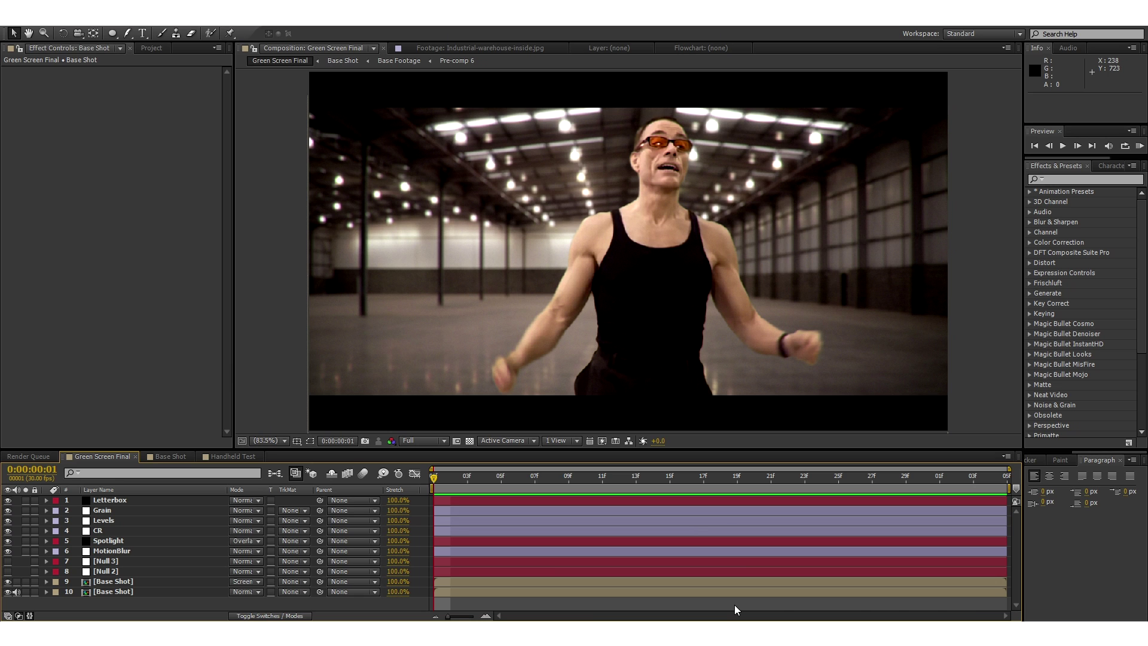
{"action": "key", "text": "space"}
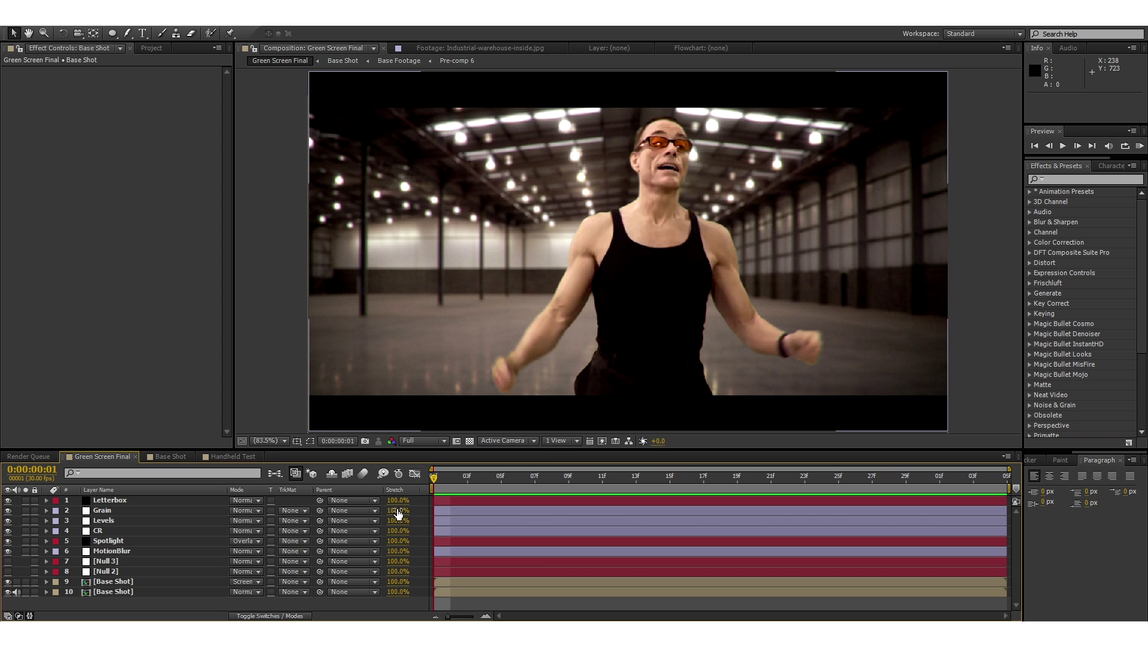
Step: In the Handheld Test composition, duplicate the IMG_0981.MOV layer and place the copy at the top of the layer stack
{"action": "left_click", "coordinate": [230, 456]}
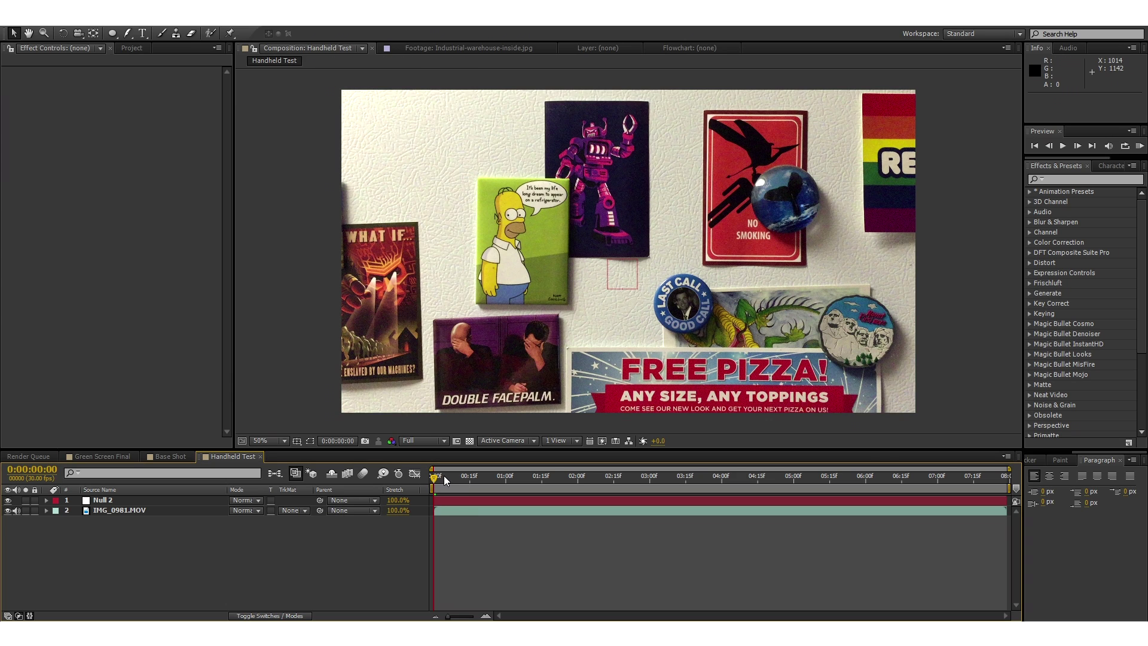
{"action": "left_click", "coordinate": [116, 514]}
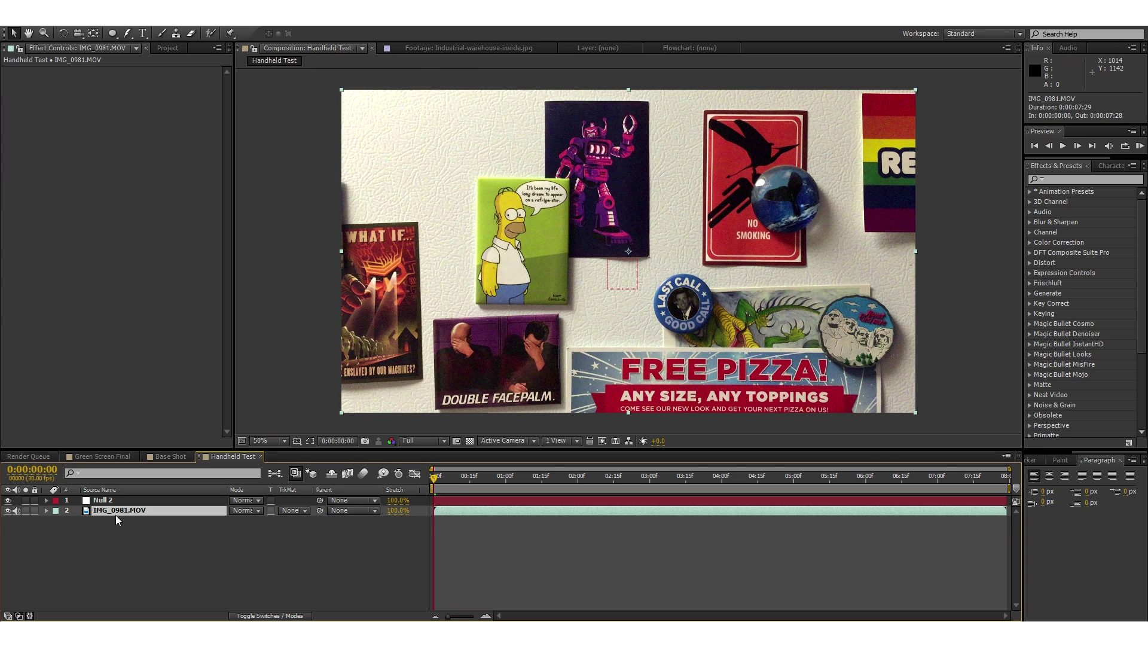
{"action": "key", "text": "ctrl+d"}
{"action": "left_click_drag", "start_coordinate": [114, 508], "coordinate": [114, 501]}
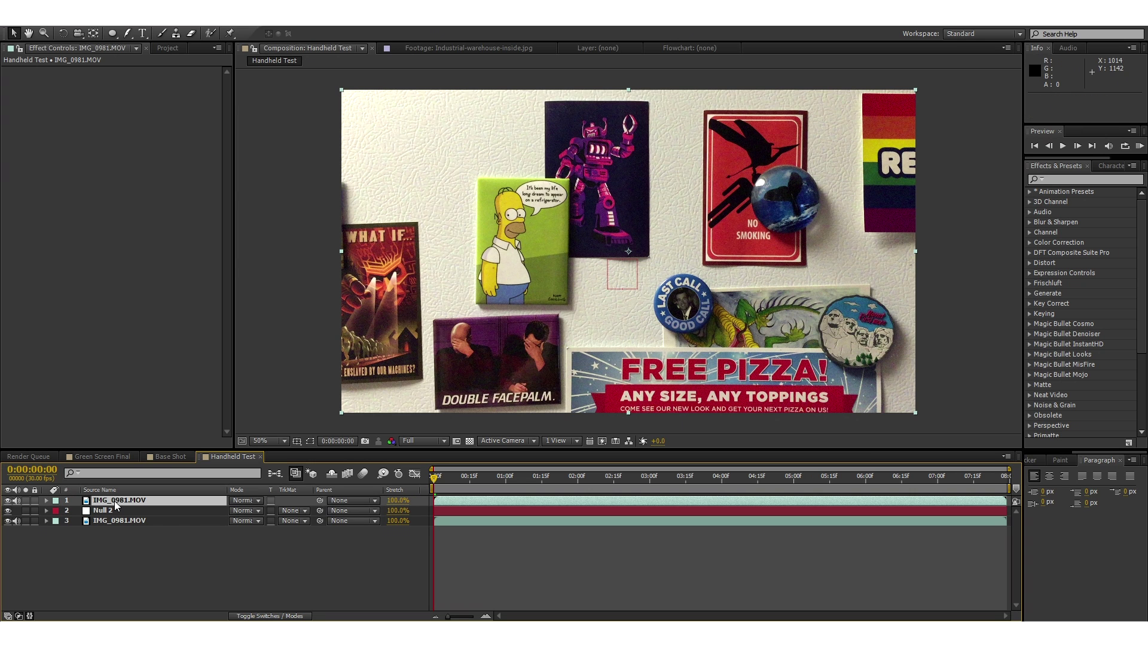
Step: Scrub through the Handheld Test footage and run a RAM preview to examine its camera shake
{"action": "left_click_drag", "start_coordinate": [447, 479], "coordinate": [628, 479]}
{"action": "left_click_drag", "start_coordinate": [557, 480], "coordinate": [358, 473]}
{"action": "left_click", "coordinate": [508, 562]}
{"action": "key", "text": "KP_0"}
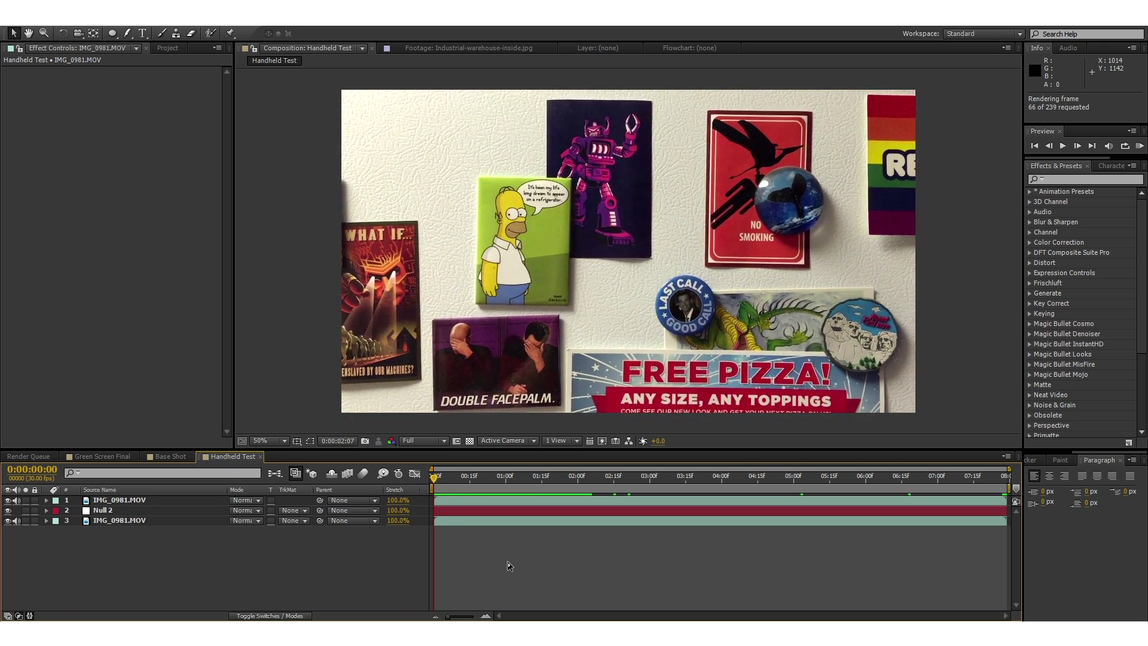
{"action": "key", "text": "space"}
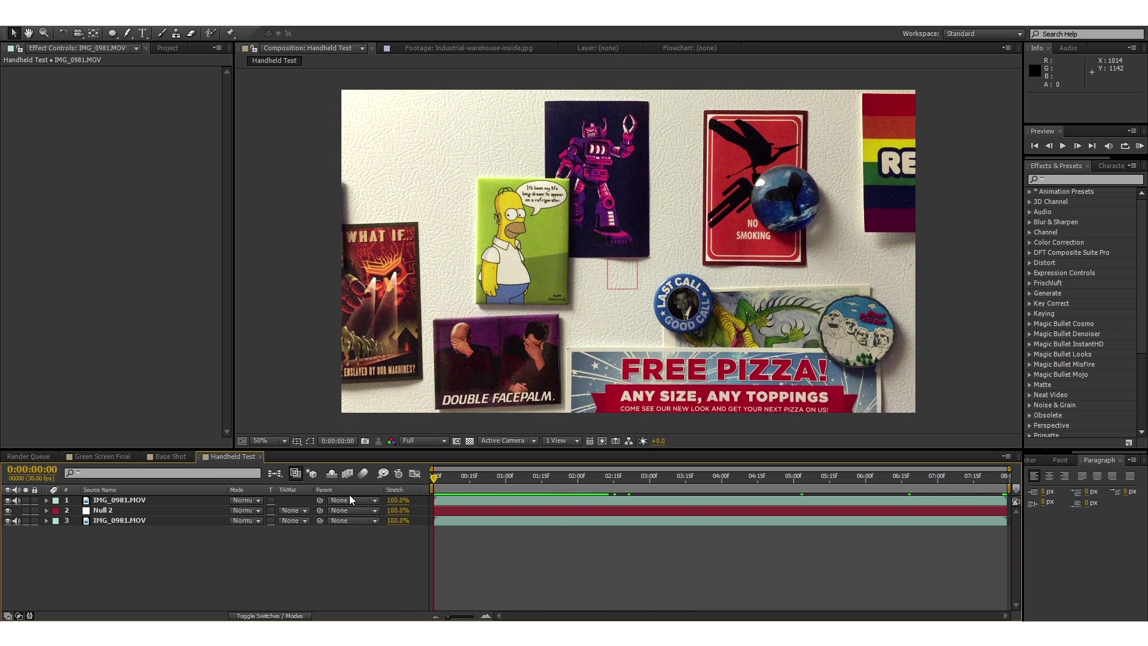
Step: Send the top IMG_0981.MOV layer to mocha AE, skip registration, and create the IMG_0981 project with default settings, overwriting the existing file
{"action": "left_click", "coordinate": [445, 501]}
{"action": "left_click", "coordinate": [157, 18]}
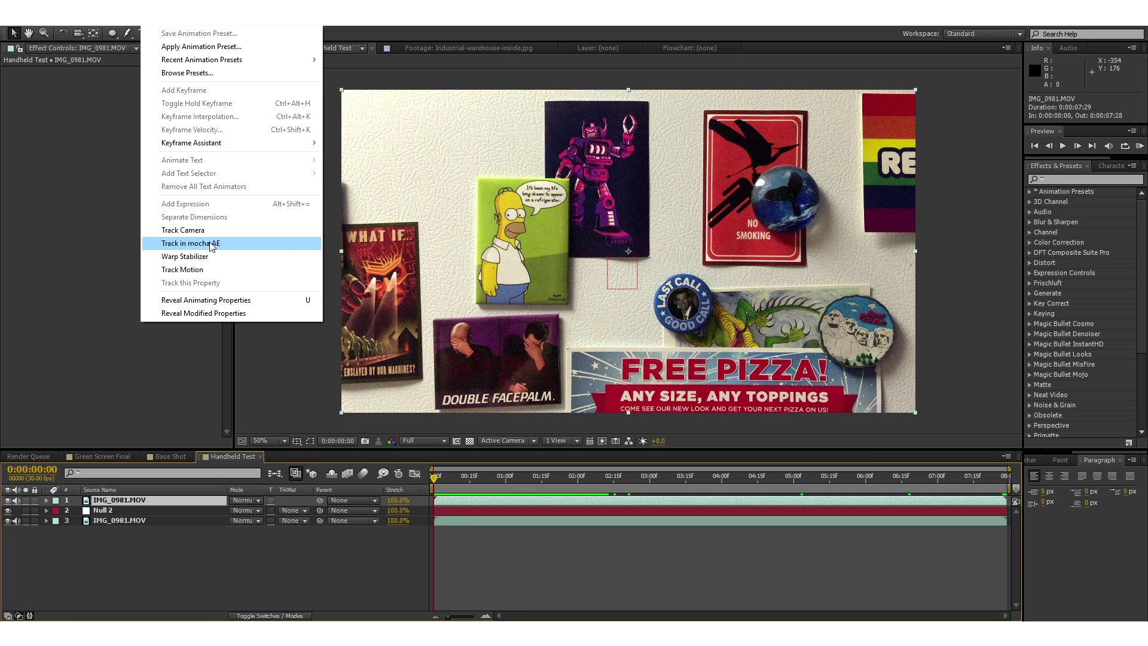
{"action": "left_click", "coordinate": [190, 243]}
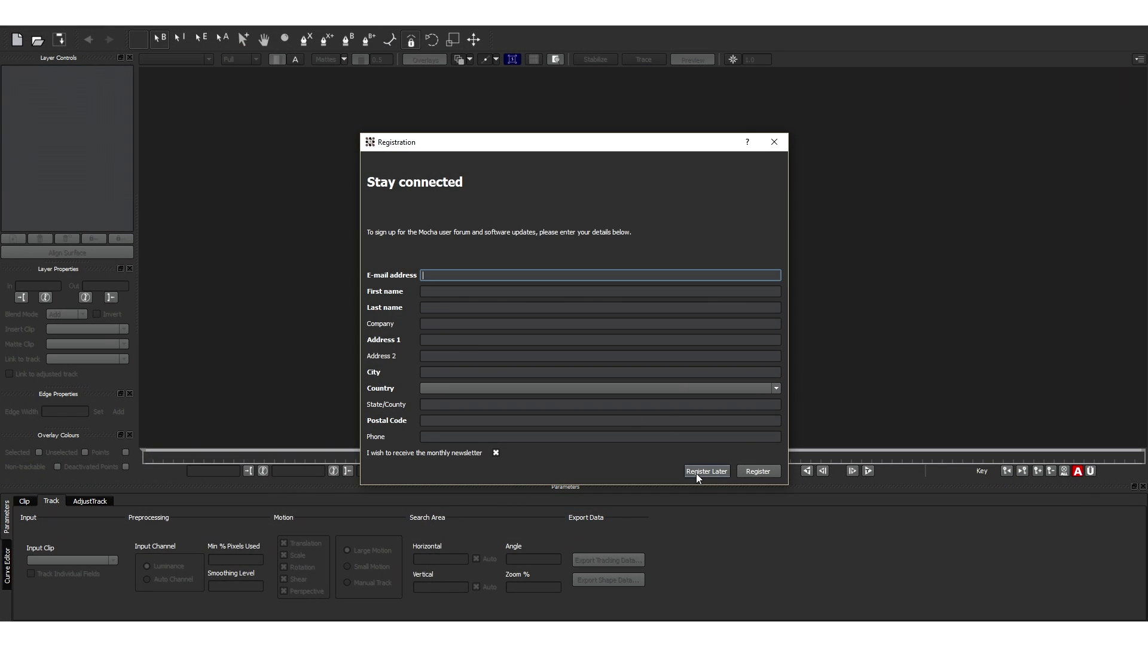
{"action": "left_click", "coordinate": [705, 471]}
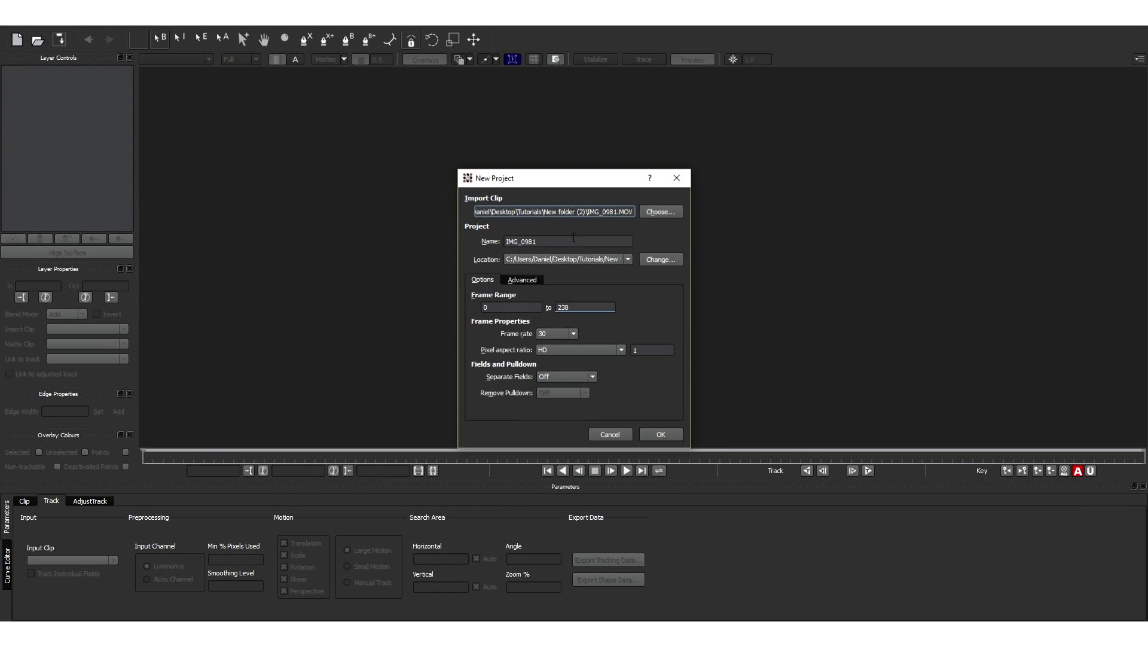
{"action": "left_click", "coordinate": [661, 435]}
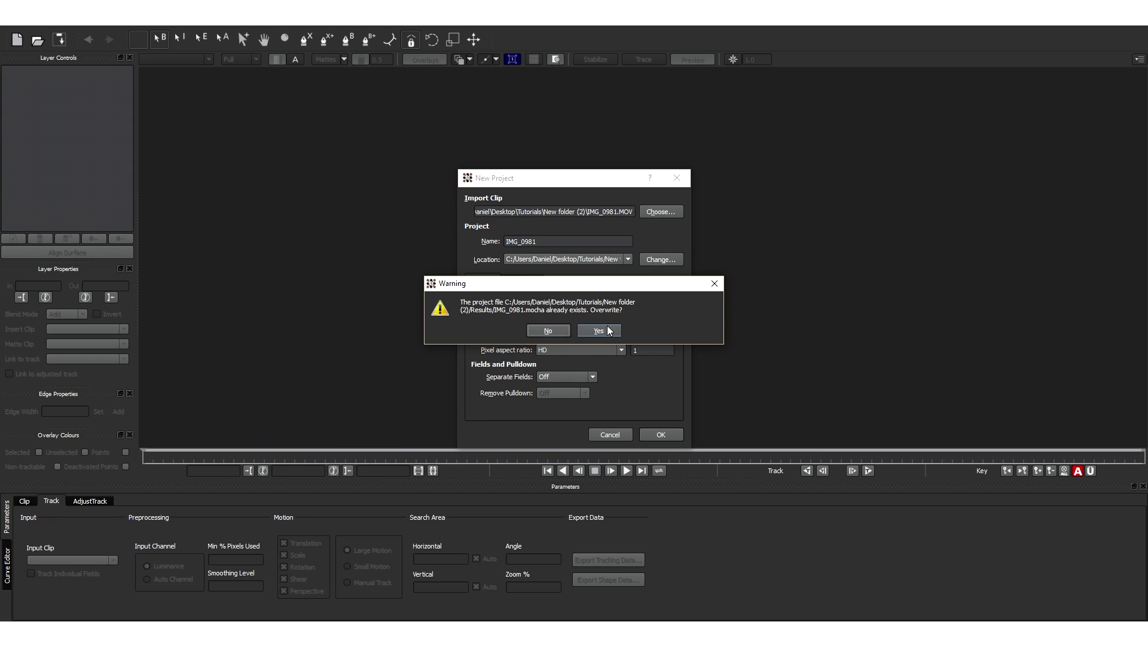
{"action": "left_click", "coordinate": [600, 332]}
Step: Draw a closed five-point X-spline around the central magnets, from the Homer card to the green dragon and Free Pizza cards
{"action": "left_click", "coordinate": [306, 39]}
{"action": "left_click", "coordinate": [697, 163]}
{"action": "left_click", "coordinate": [425, 137]}
{"action": "left_click", "coordinate": [445, 313]}
{"action": "left_click", "coordinate": [640, 413]}
{"action": "left_click", "coordinate": [842, 286]}
{"action": "left_click", "coordinate": [698, 163]}
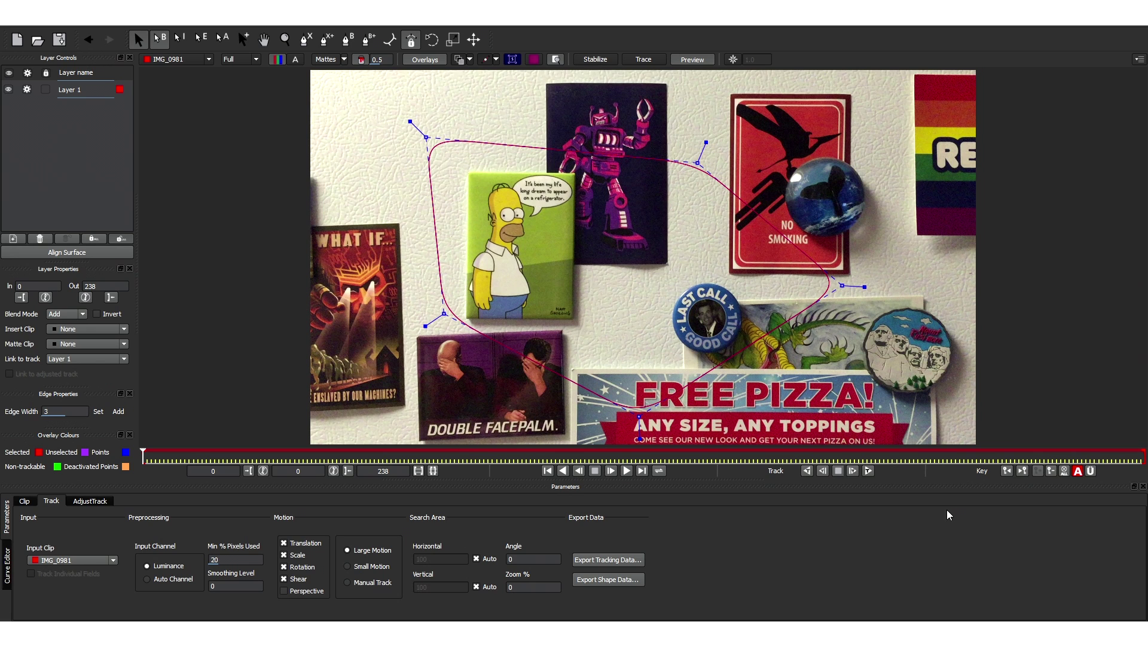
Step: Track the spline layer forward through the whole clip and check the track at frames 216 and 134
{"action": "left_click", "coordinate": [869, 471]}
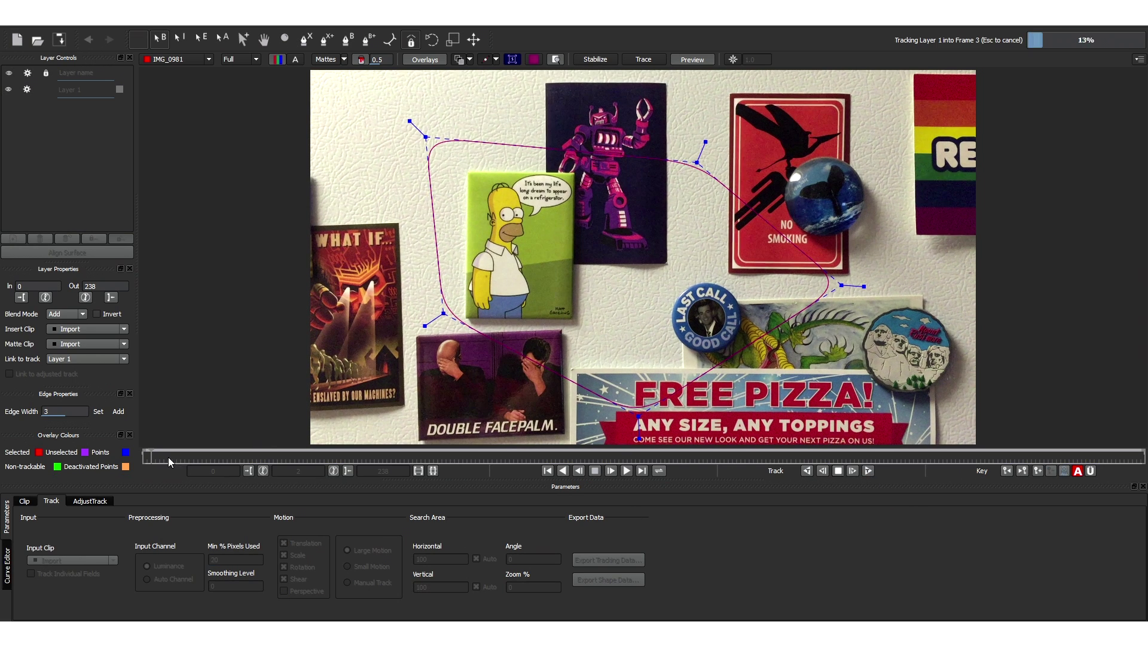
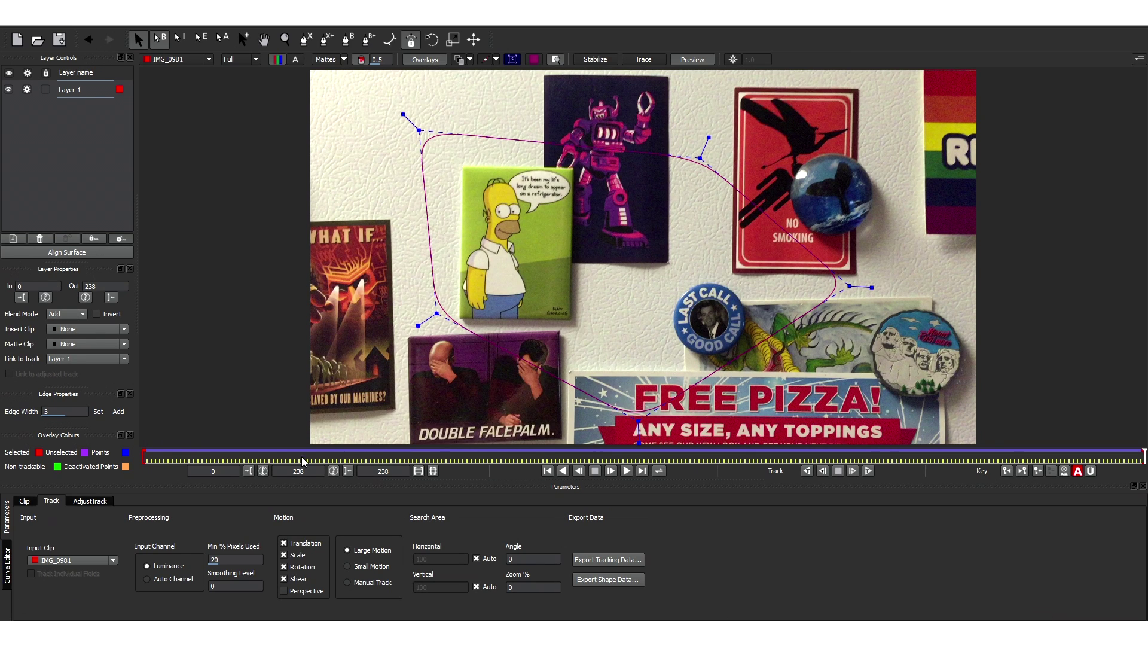
{"action": "left_click", "coordinate": [1052, 460]}
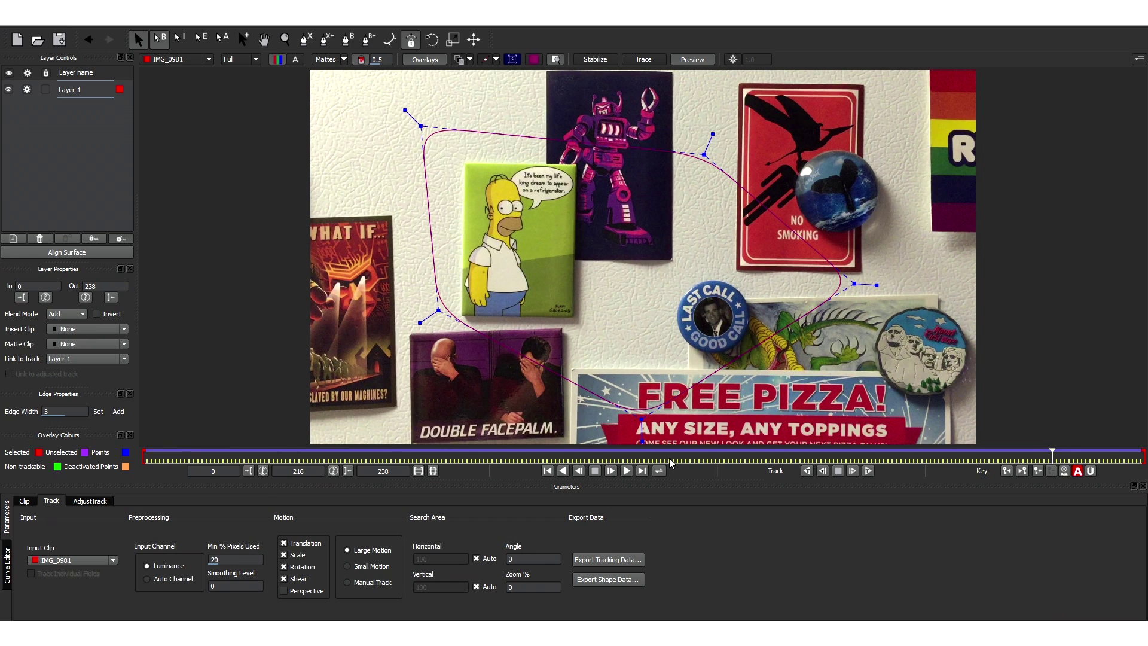
{"action": "left_click", "coordinate": [706, 459]}
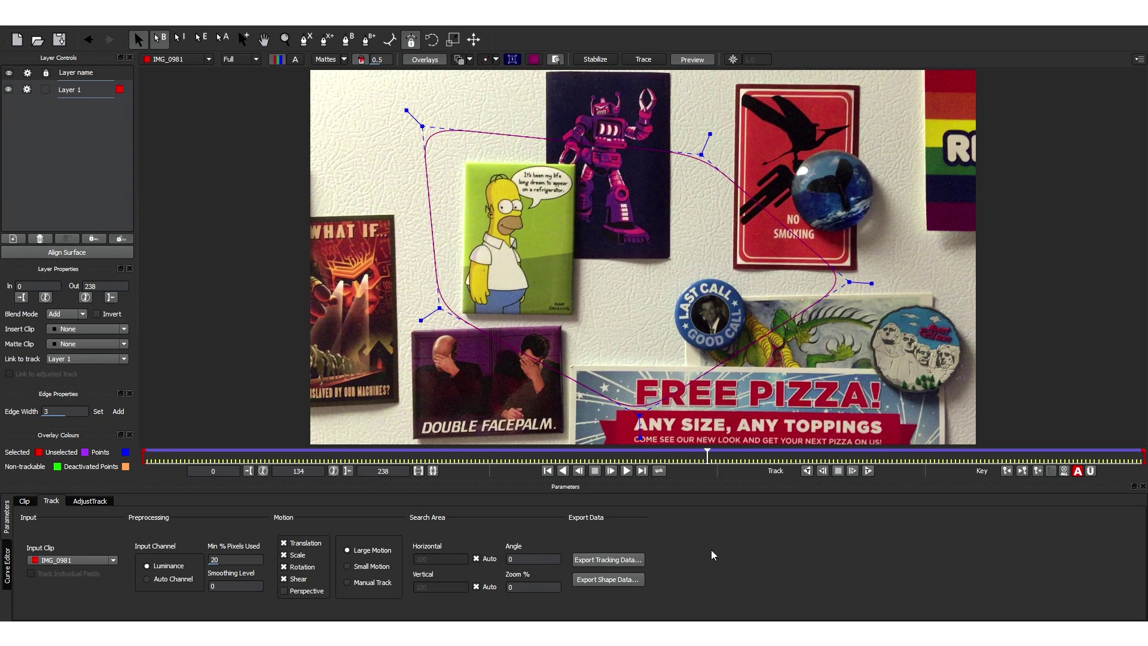
Step: Copy the tracking data to the clipboard as After Effects Transform Data (anchor point, position, scale and rotation)
{"action": "left_click", "coordinate": [628, 560]}
{"action": "left_click", "coordinate": [573, 302]}
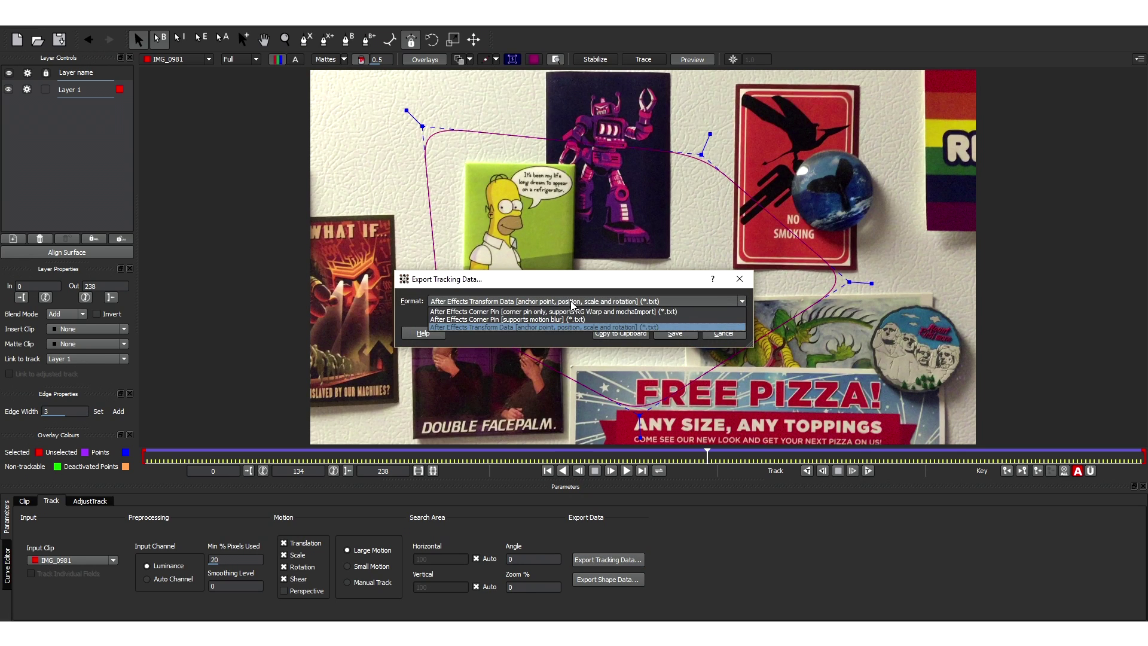
{"action": "left_click", "coordinate": [537, 328]}
{"action": "left_click", "coordinate": [621, 333]}
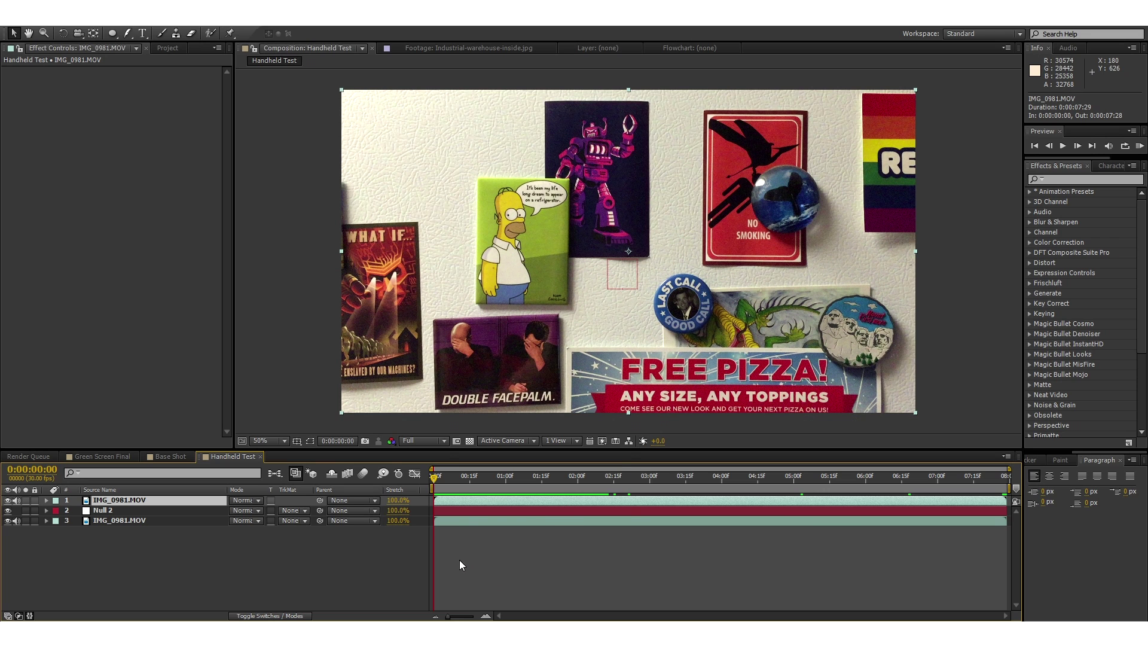
Step: Back in After Effects, add a new null object to Handheld Test, paste the tracking data onto it and scrub to check it
{"action": "right_click", "coordinate": [460, 561]}
{"action": "mouse_move", "coordinate": [544, 433]}
{"action": "left_click", "coordinate": [676, 506]}
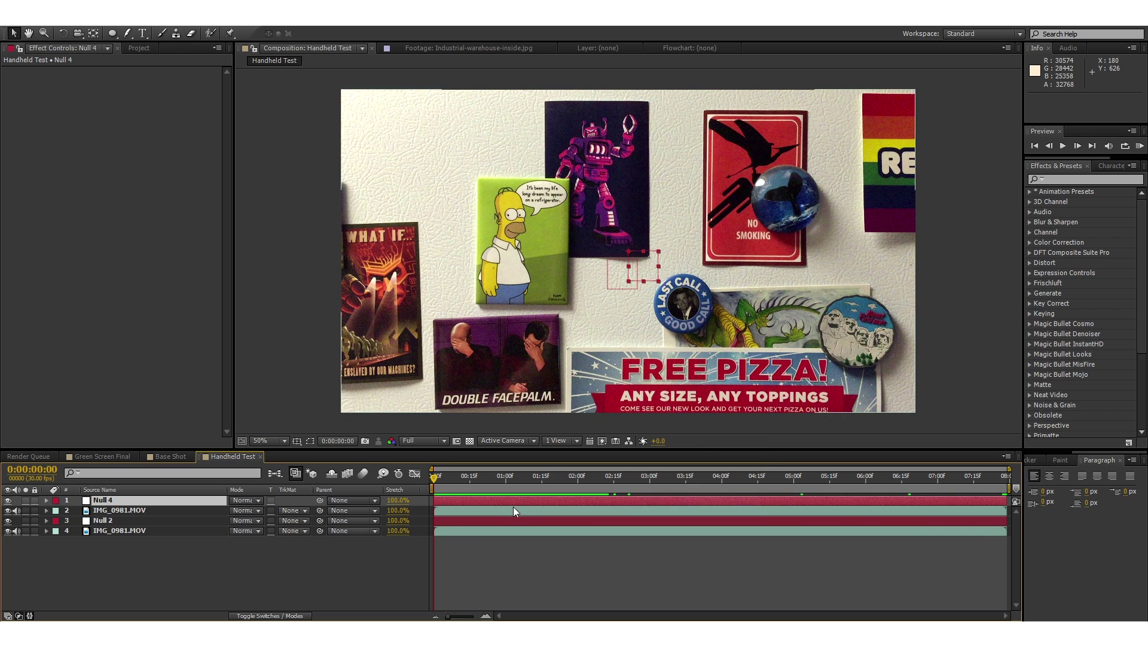
{"action": "key", "text": "ctrl+v"}
{"action": "left_click_drag", "start_coordinate": [501, 476], "coordinate": [453, 482]}
{"action": "left_click", "coordinate": [468, 503]}
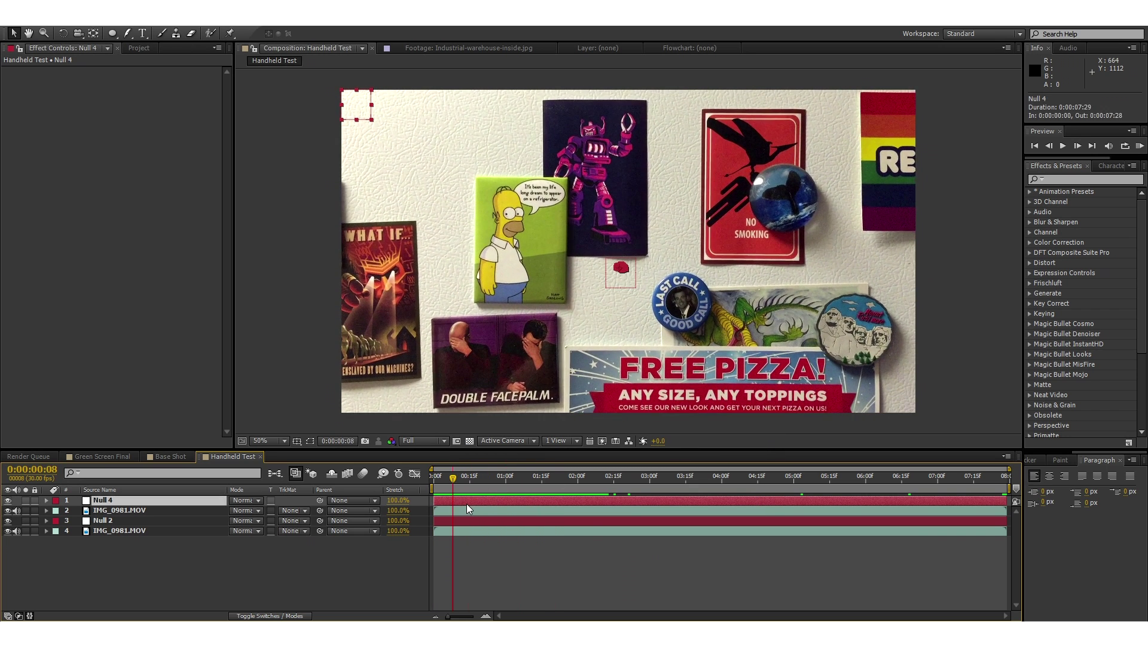
Step: Reveal the new null's keyframed properties, remove its Anchor Point animation, set the anchor point to 0, 0 and return to the first frame
{"action": "key", "text": "u"}
{"action": "left_click", "coordinate": [76, 512]}
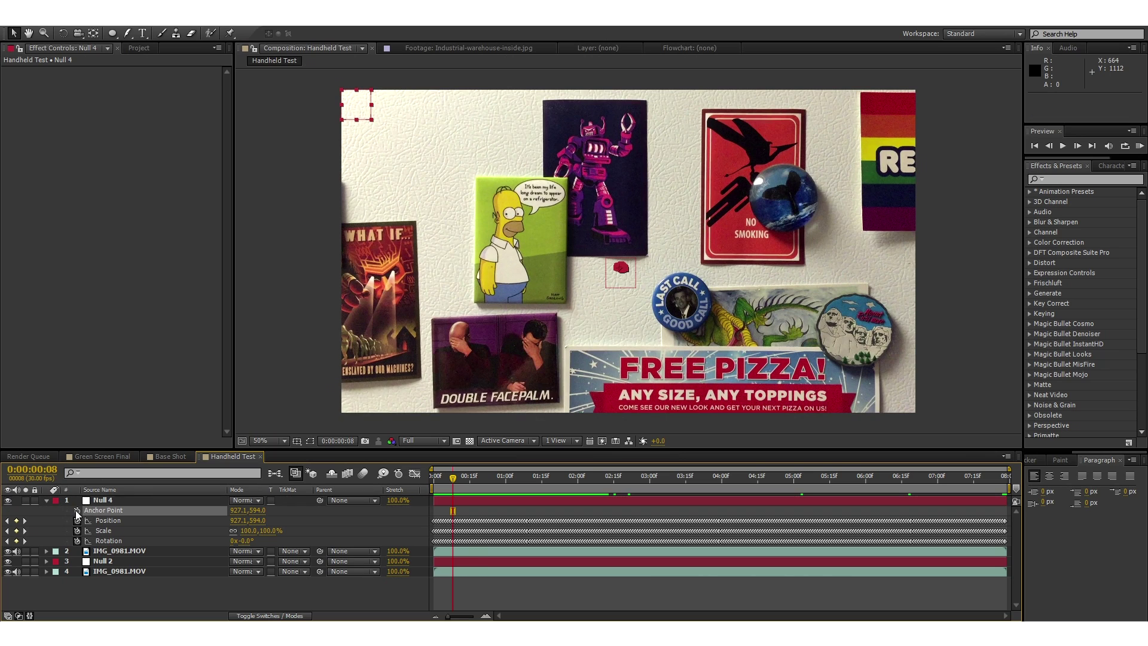
{"action": "left_click", "coordinate": [240, 510]}
{"action": "type", "text": "0"}
{"action": "key", "text": "Return"}
{"action": "left_click", "coordinate": [249, 512]}
{"action": "type", "text": "0"}
{"action": "key", "text": "Return"}
{"action": "left_click_drag", "start_coordinate": [472, 478], "coordinate": [397, 479]}
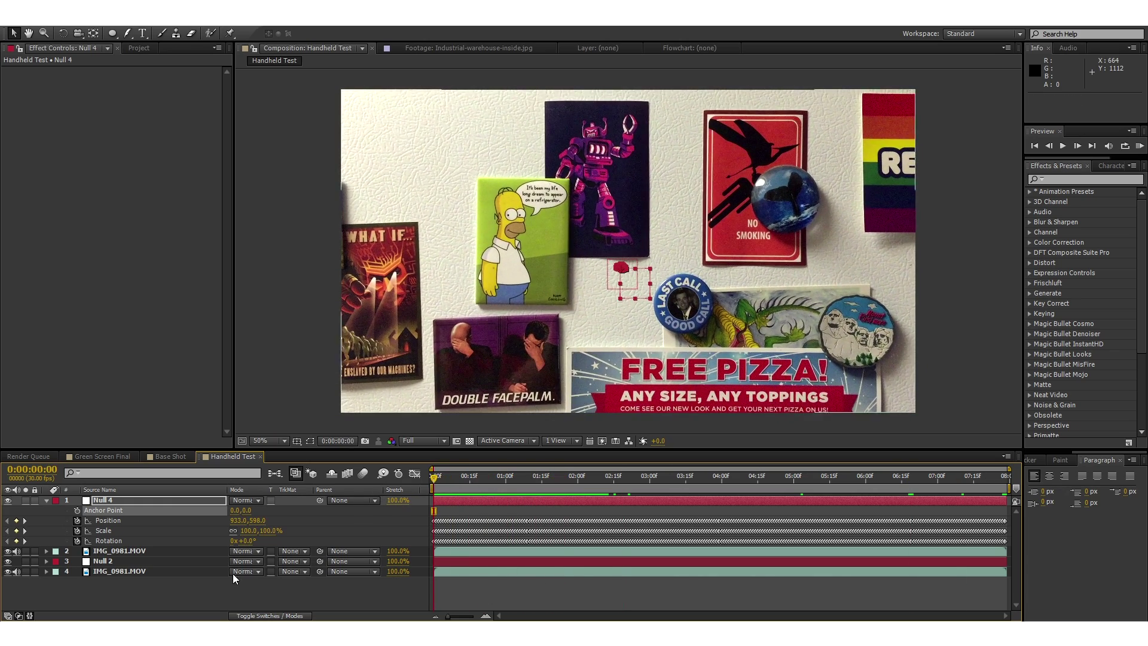
Step: Copy the tracked Null 4 into the Green Screen Final composition and place it directly above the two Base Shot layers
{"action": "left_click", "coordinate": [107, 501]}
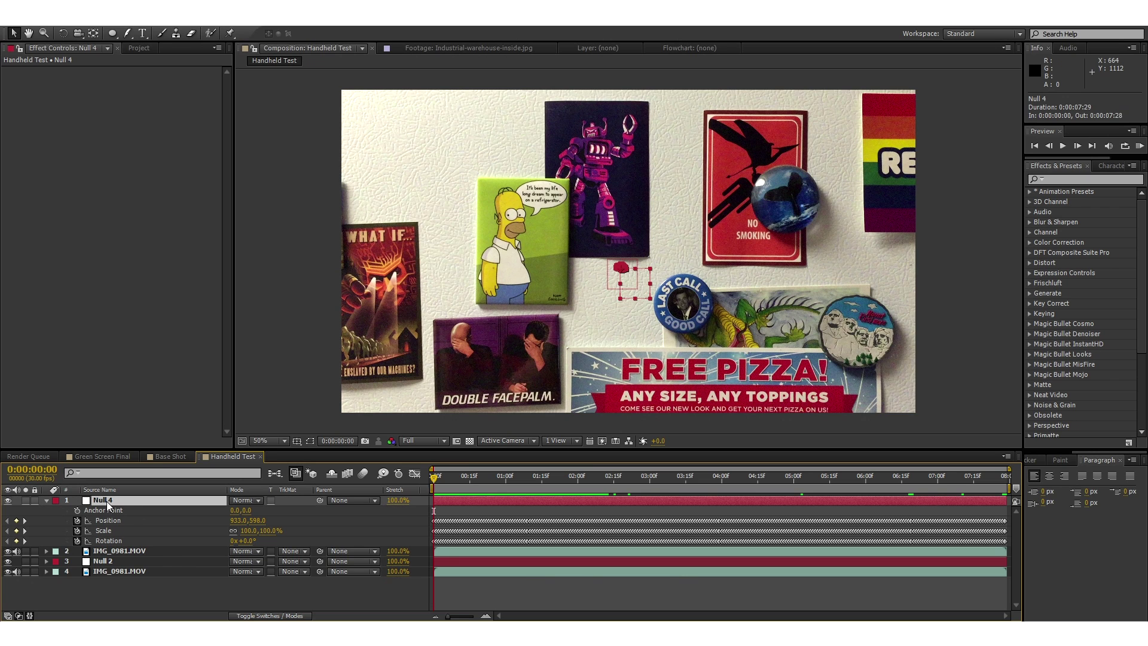
{"action": "key", "text": "ctrl+c"}
{"action": "left_click", "coordinate": [116, 454]}
{"action": "key", "text": "ctrl+v"}
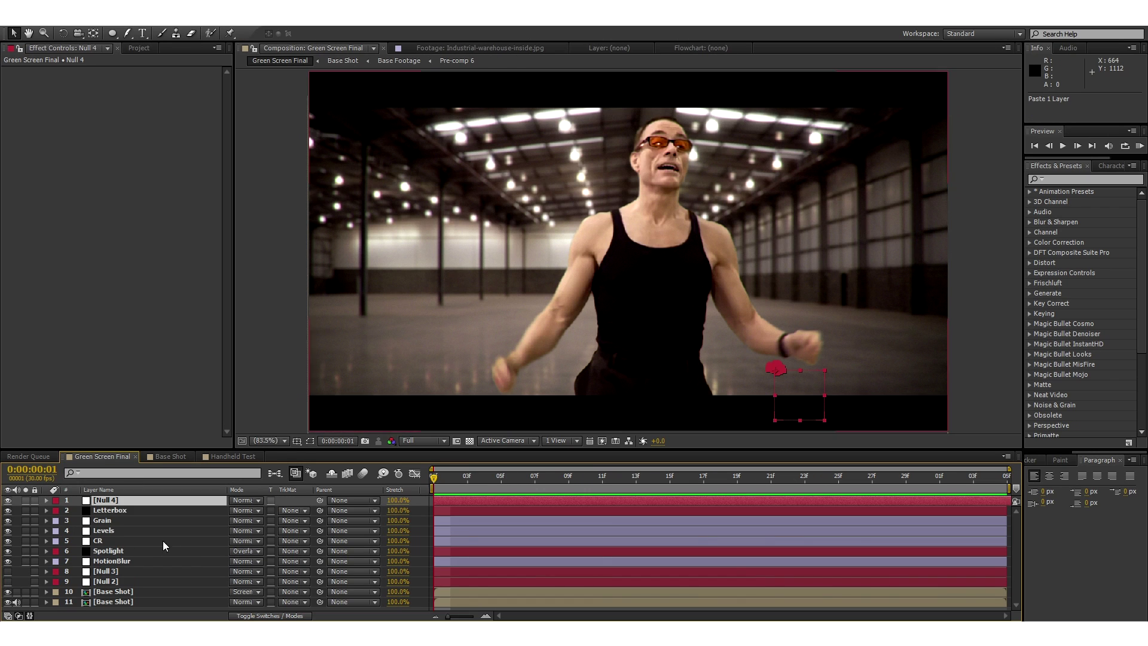
{"action": "left_click_drag", "start_coordinate": [115, 500], "coordinate": [128, 585]}
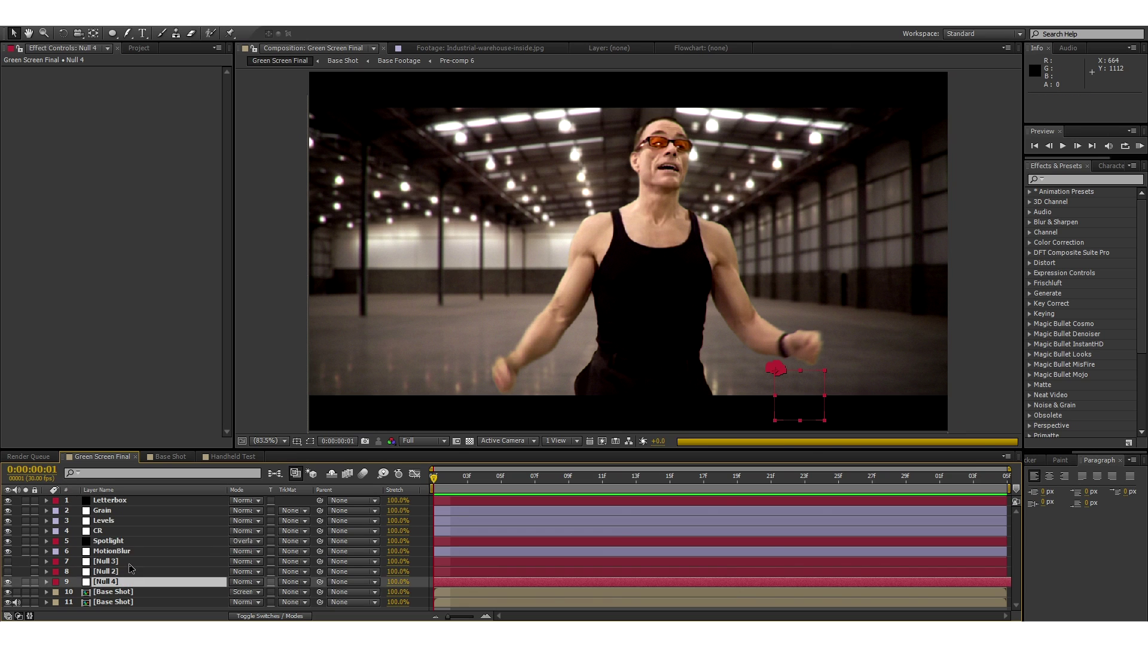
Step: Delete the Null 2 and Null 3 layers from Green Screen Final
{"action": "left_click", "coordinate": [106, 571]}
{"action": "left_click", "coordinate": [104, 561], "text": "shift"}
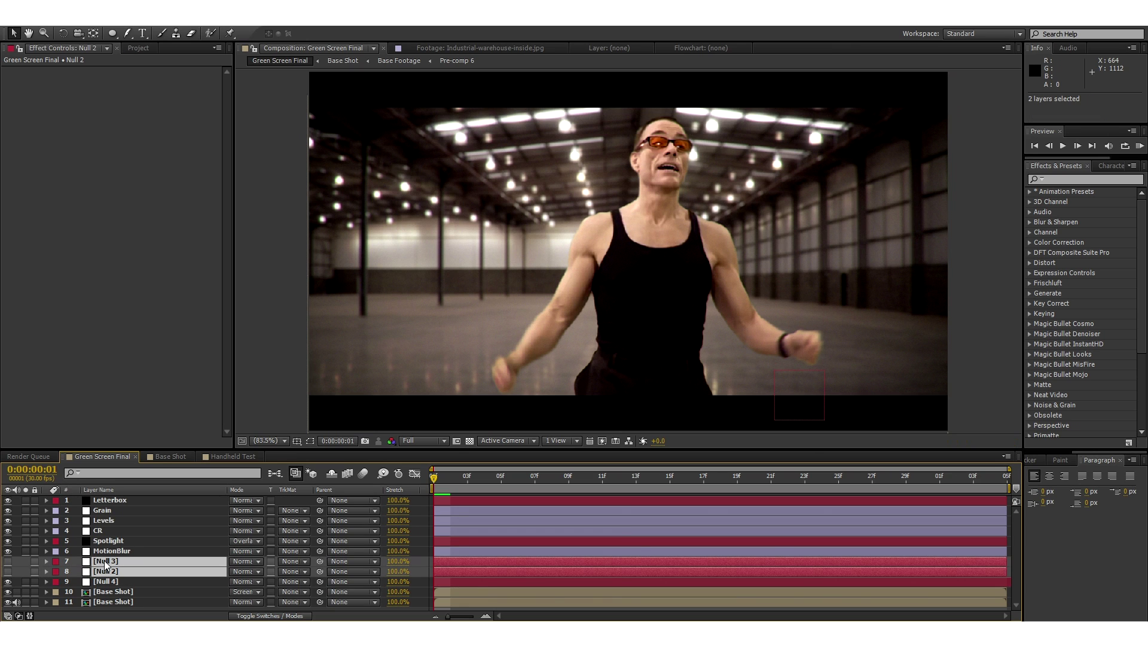
{"action": "key", "text": "Delete"}
Step: Select both Base Shot layers and reveal their Scale properties
{"action": "left_click", "coordinate": [109, 581]}
{"action": "left_click", "coordinate": [107, 573], "text": "shift"}
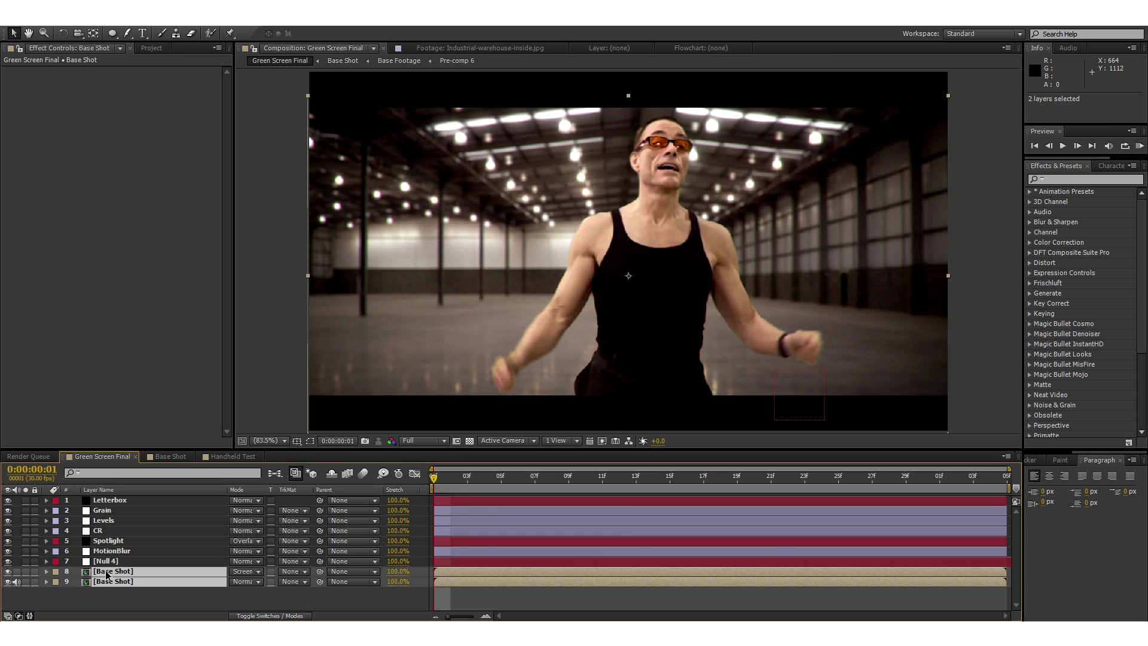
{"action": "key", "text": "s"}
Step: Try setting the scale of both Base Shot layers to 10%, and undo the change
{"action": "left_click", "coordinate": [251, 581]}
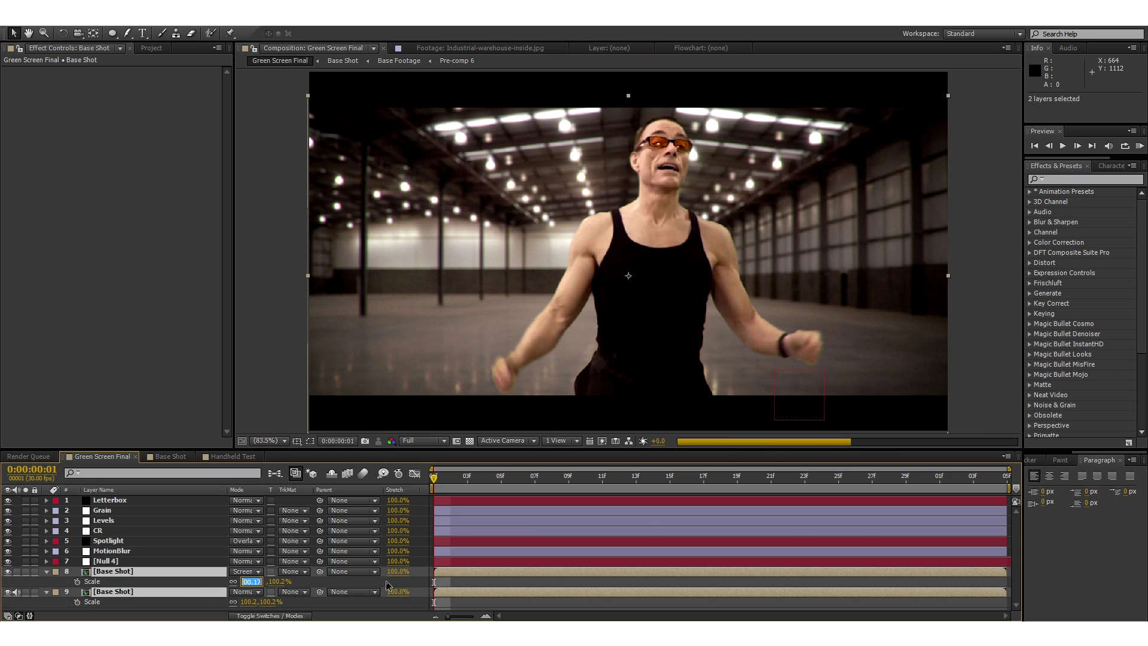
{"action": "type", "text": "1"}
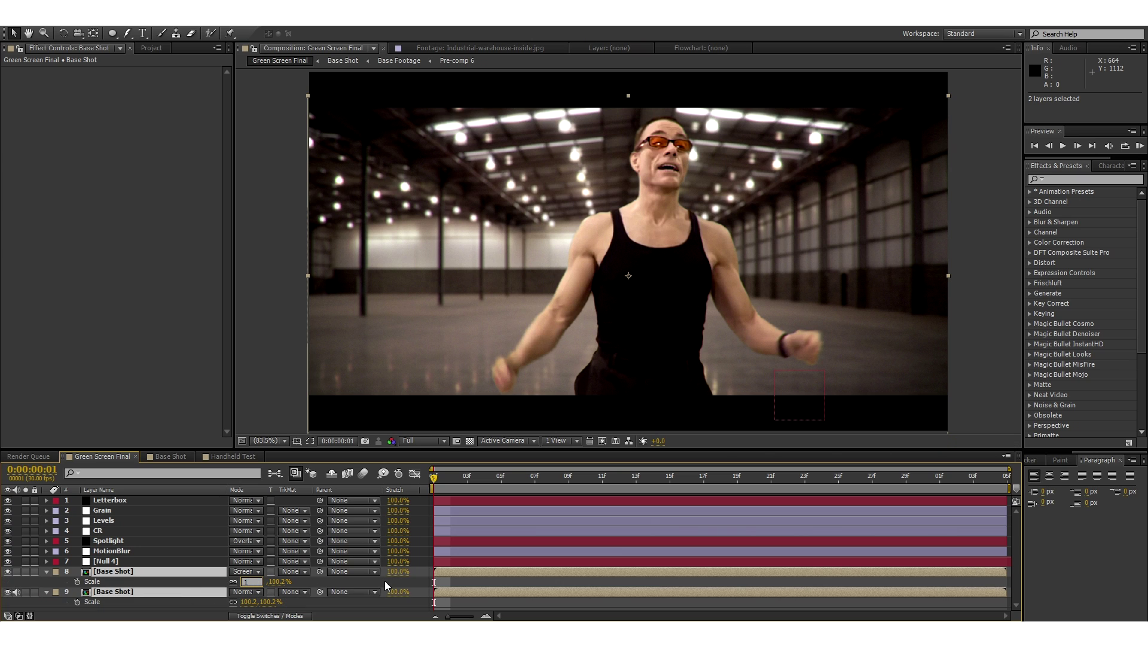
{"action": "type", "text": "0"}
{"action": "key", "text": "Return"}
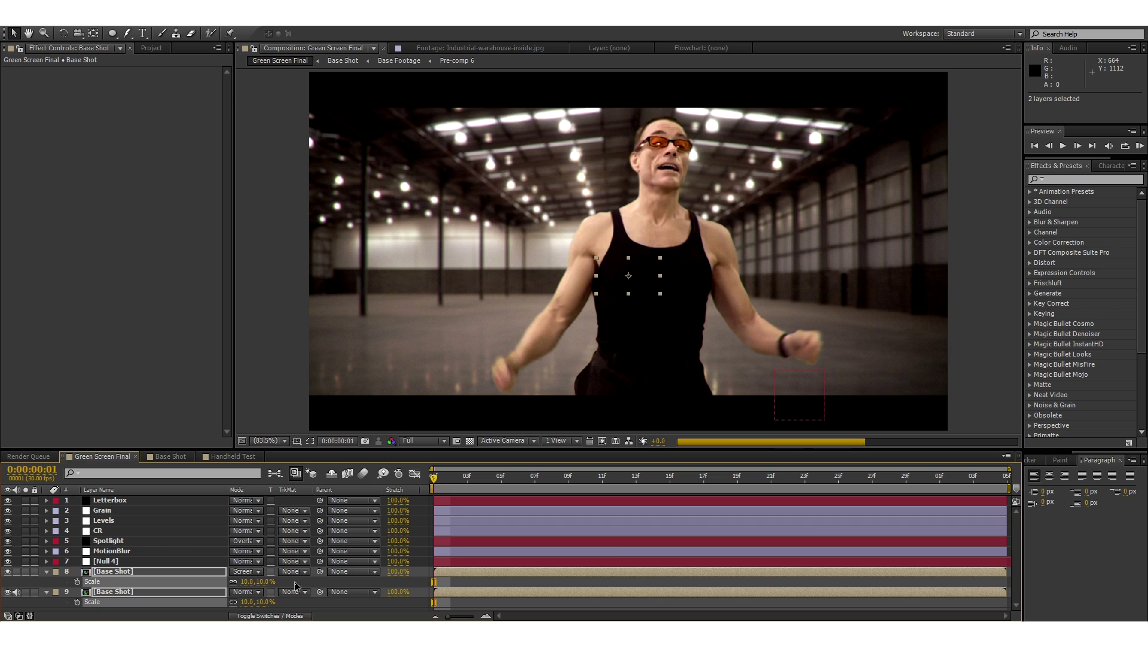
{"action": "key", "text": "ctrl+z"}
Step: Set the scale of both Base Shot layers to 110%
{"action": "left_click", "coordinate": [251, 581]}
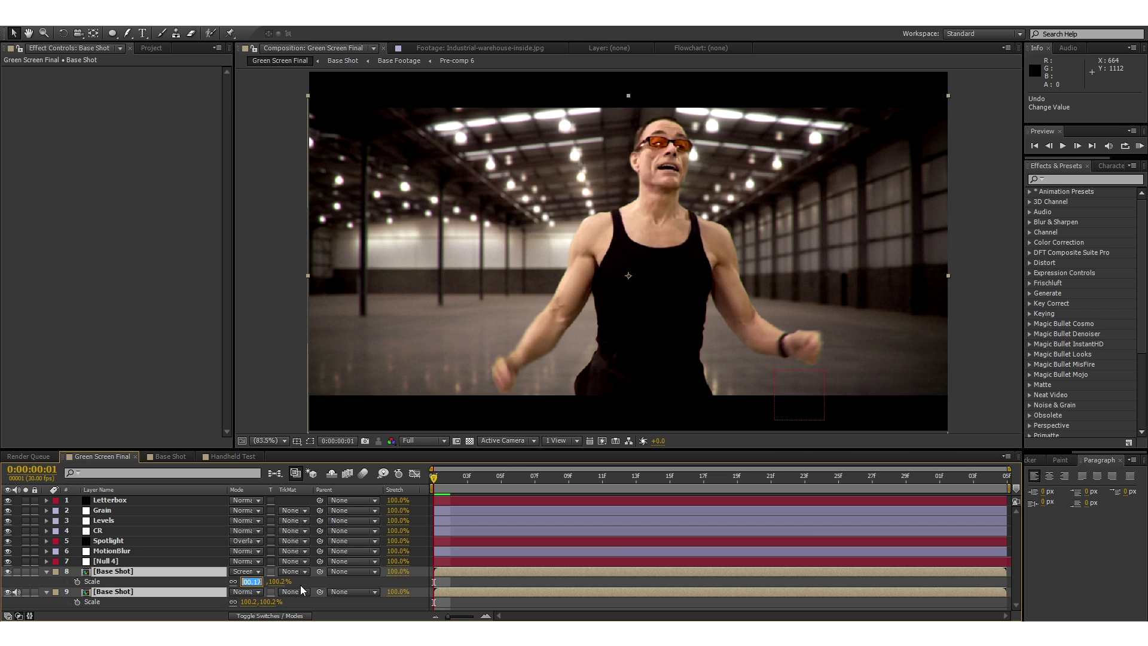
{"action": "type", "text": "110"}
{"action": "key", "text": "Return"}
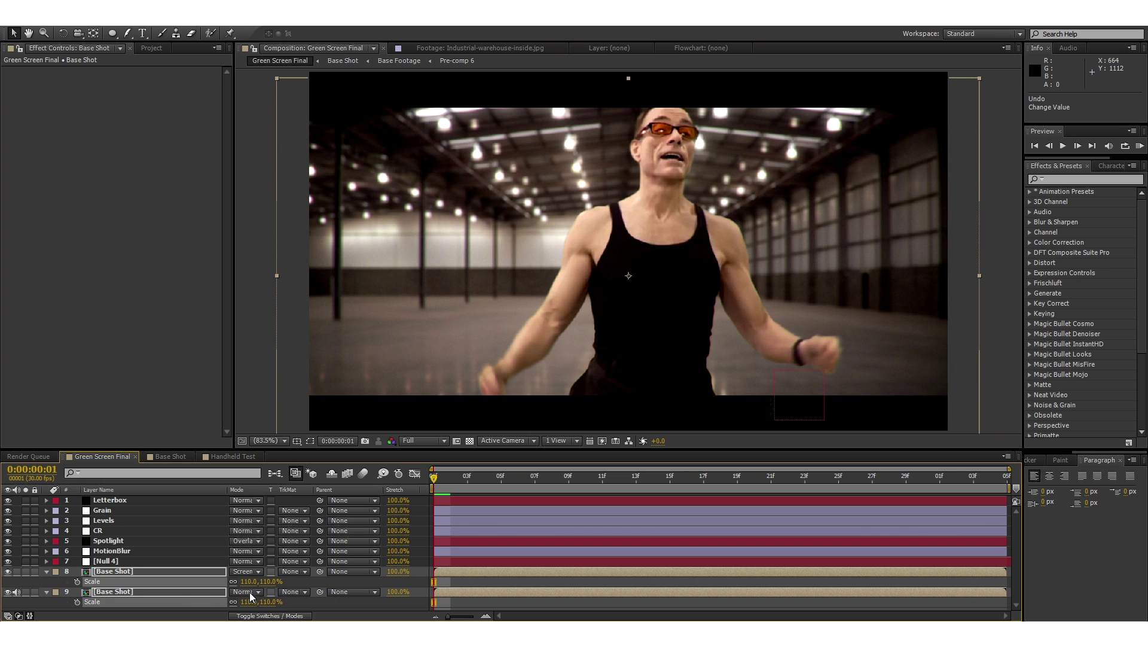
Step: Parent both Base Shot layers to Null 4, collapse their properties, and view the composition at 100%
{"action": "left_click_drag", "start_coordinate": [210, 578], "coordinate": [99, 563]}
{"action": "left_click", "coordinate": [47, 572]}
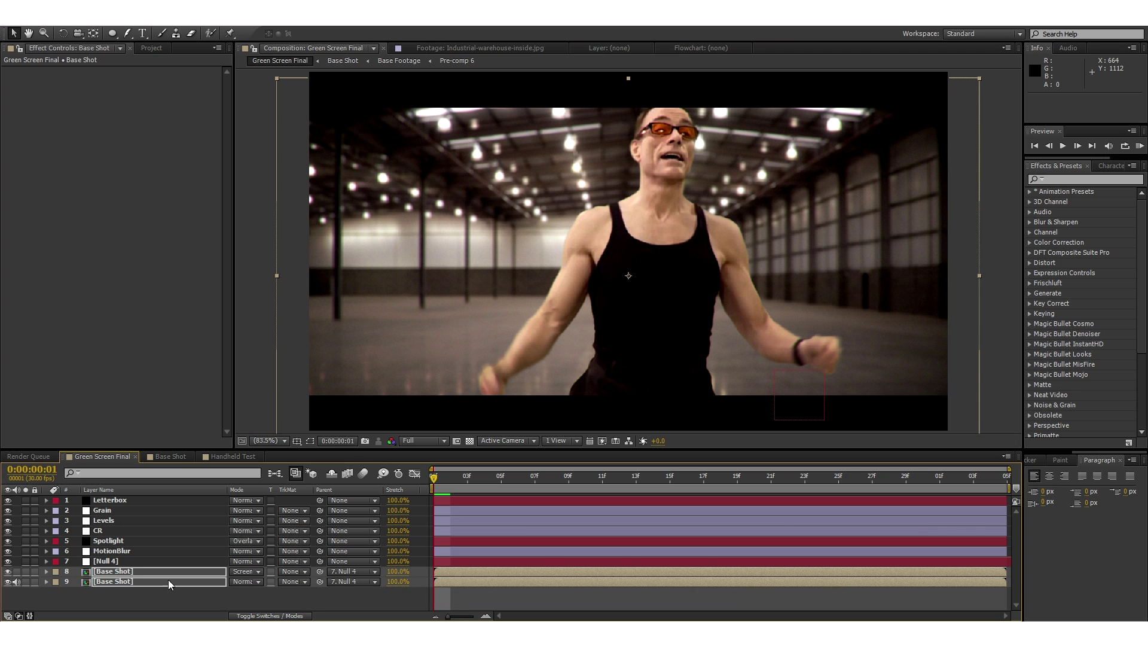
{"action": "left_click", "coordinate": [472, 601]}
{"action": "key", "text": "comma"}
{"action": "key", "text": "comma"}
{"action": "key", "text": "slash"}
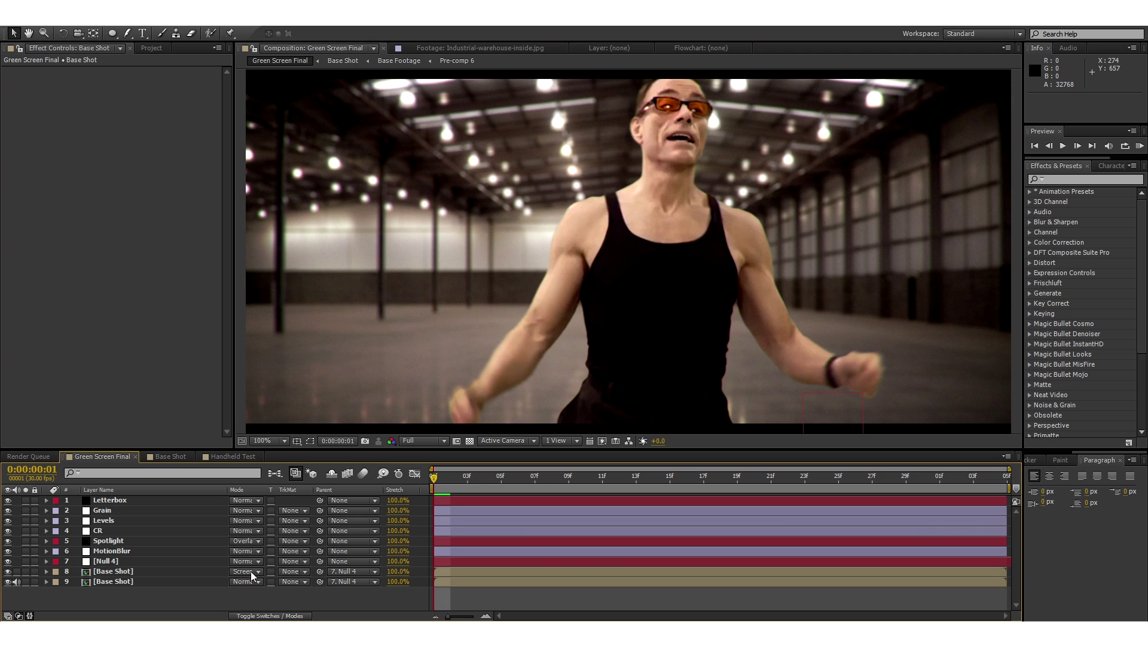
Step: Set the scale of both Base Shot layers to 105%, collapse their properties and deselect them
{"action": "left_click", "coordinate": [128, 572]}
{"action": "left_click", "coordinate": [124, 580], "text": "shift"}
{"action": "key", "text": "s"}
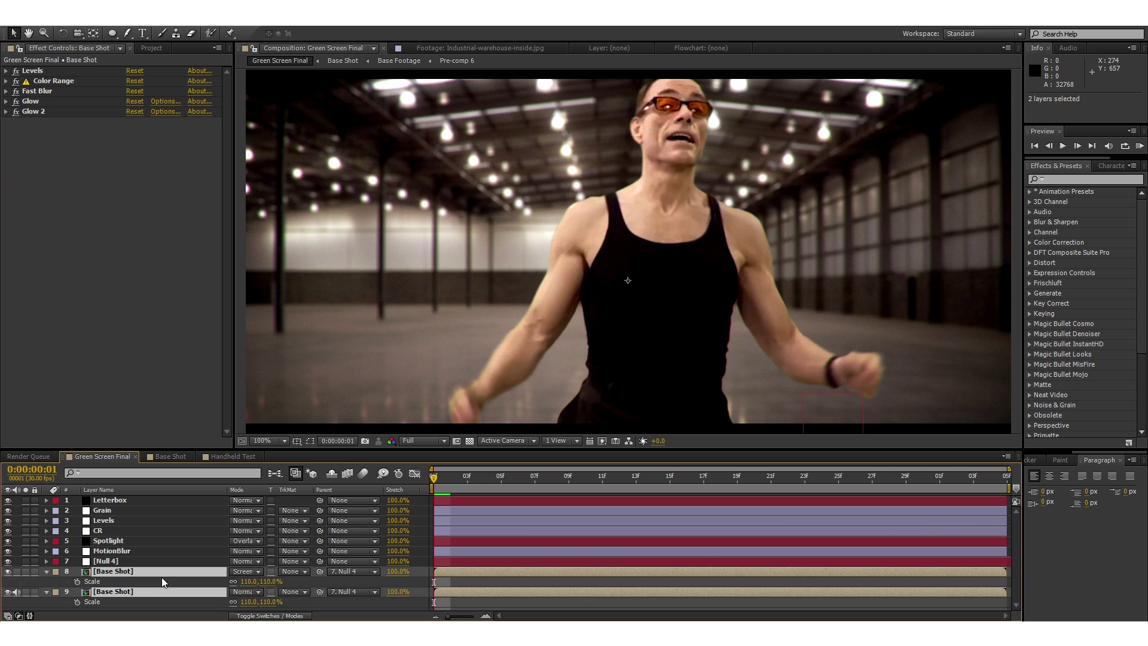
{"action": "left_click", "coordinate": [247, 581]}
{"action": "type", "text": "105"}
{"action": "key", "text": "Return"}
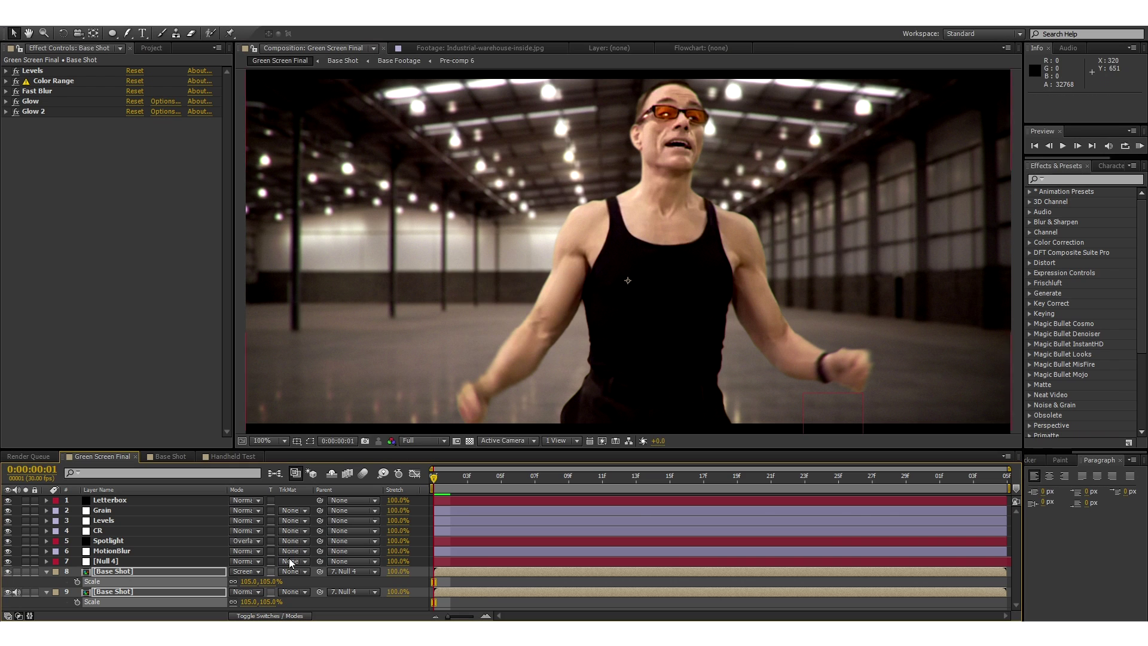
{"action": "left_click", "coordinate": [48, 570]}
{"action": "left_click", "coordinate": [476, 594]}
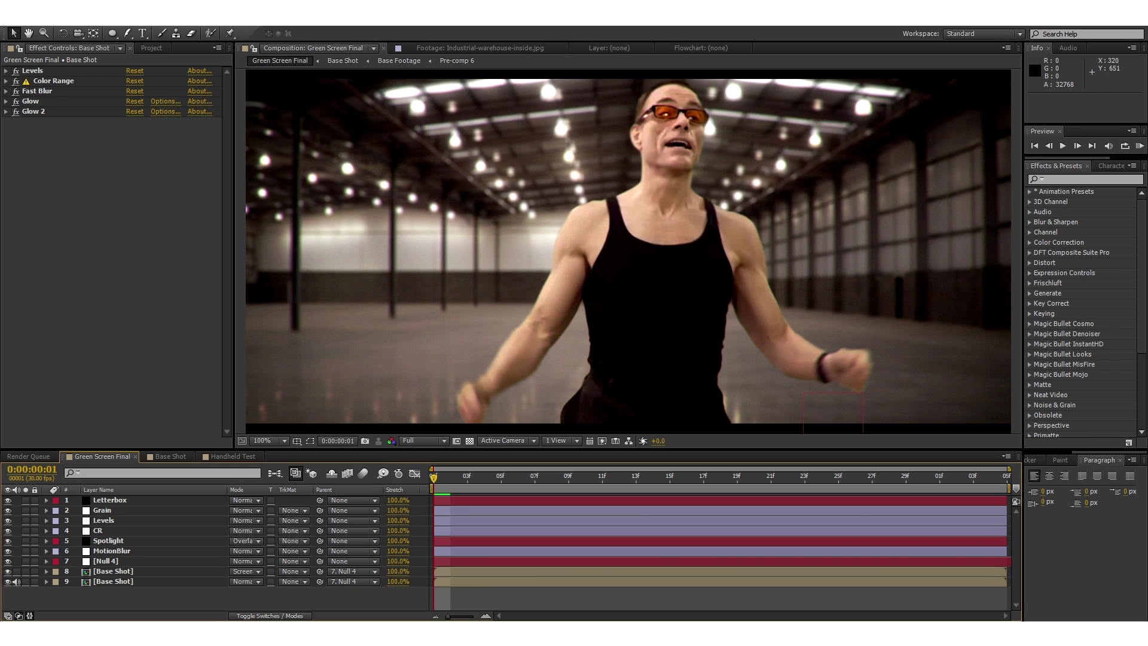
Step: Preview the Green Screen Final composition to review the handheld camera motion on the composite
{"action": "key", "text": "space"}
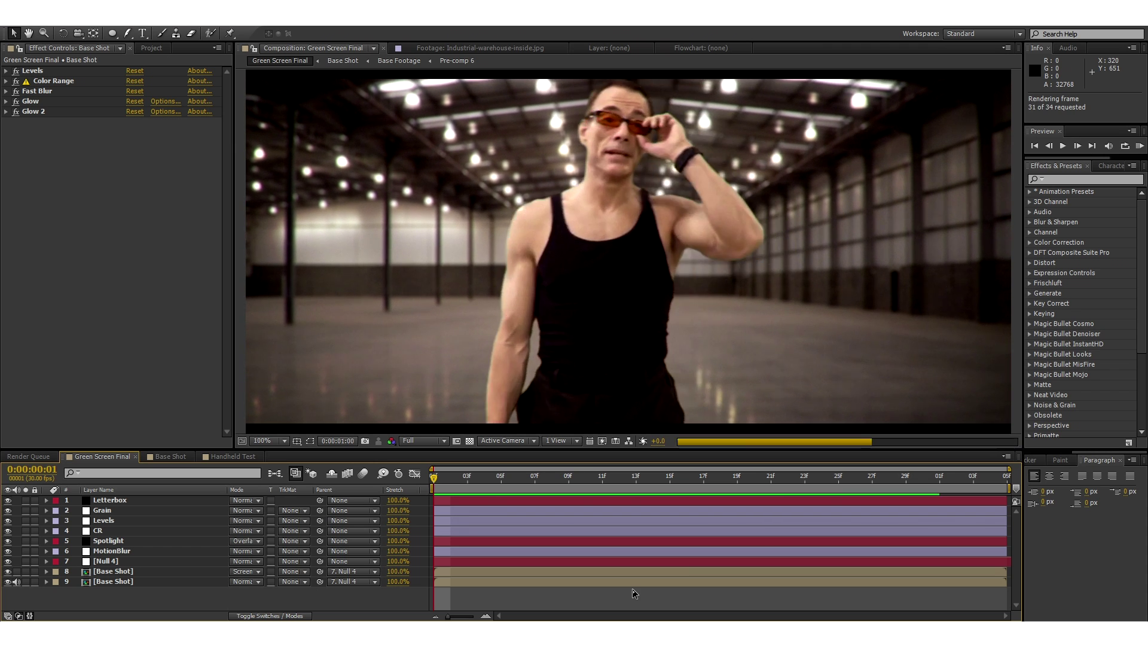
{"action": "key", "text": "space"}
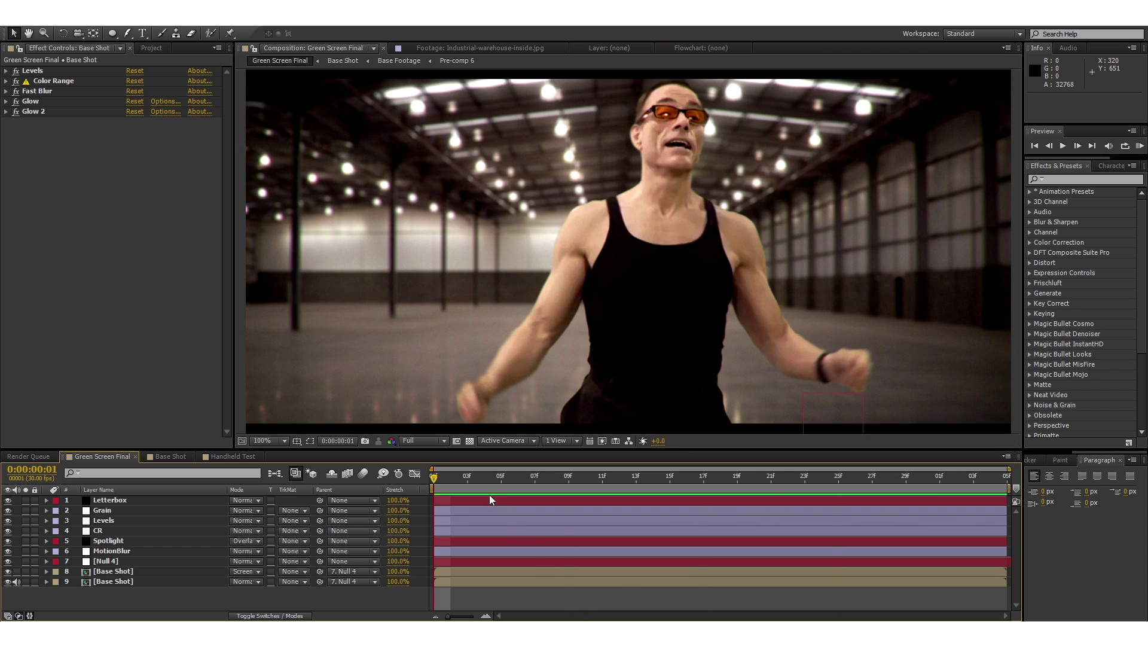
{"action": "key", "text": "space"}
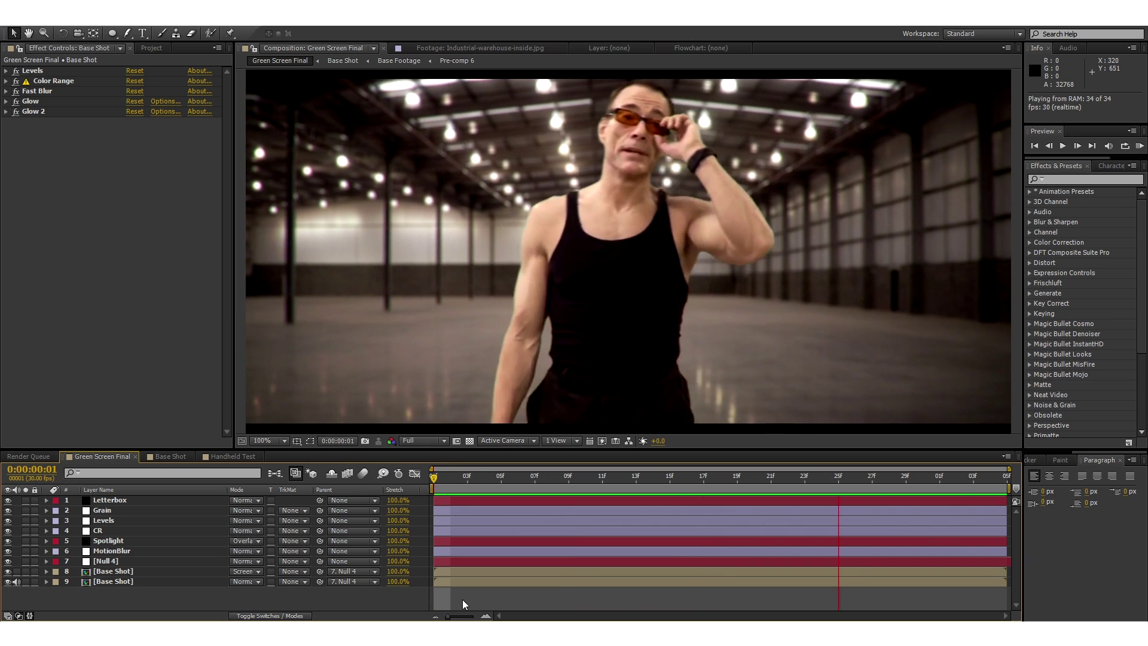
{"action": "left_click", "coordinate": [461, 598]}
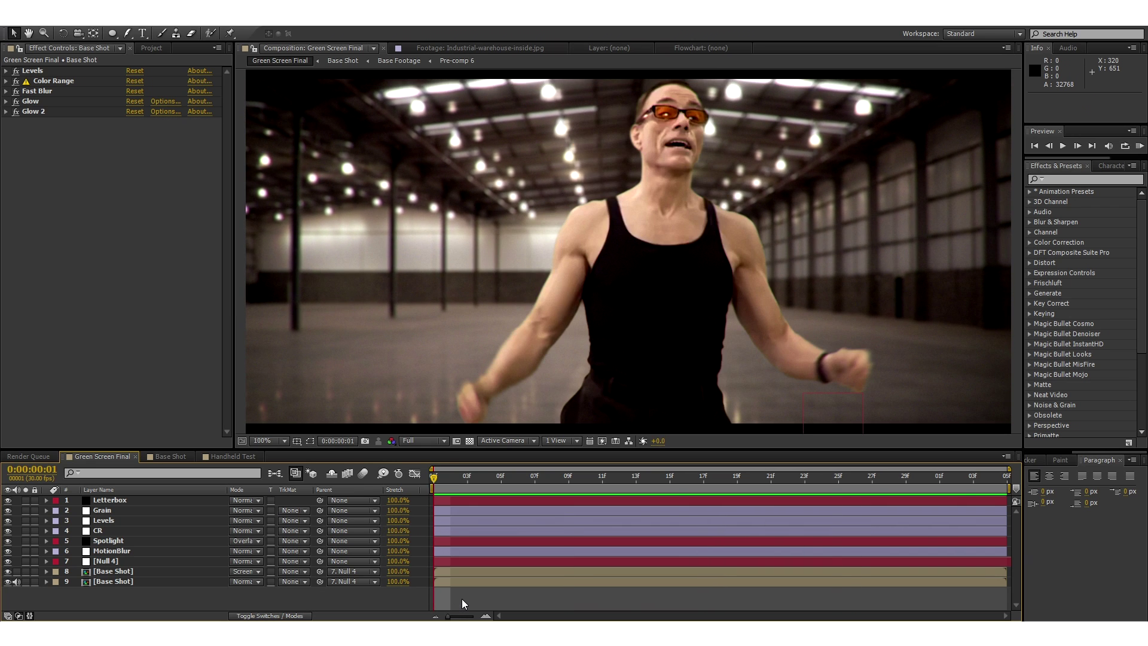
{"action": "key", "text": "space"}
Step: Look through the Base Shot and Handheld Test compositions and return to Green Screen Final
{"action": "left_click", "coordinate": [163, 456]}
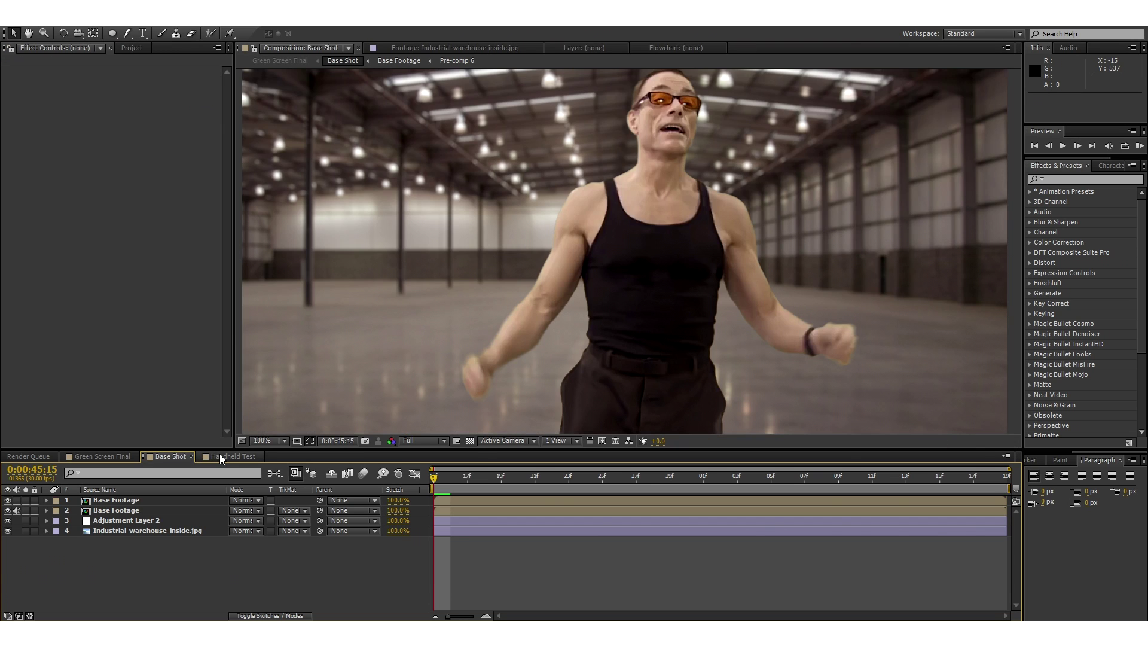
{"action": "left_click", "coordinate": [220, 456]}
{"action": "left_click", "coordinate": [173, 456]}
{"action": "left_click", "coordinate": [114, 457]}
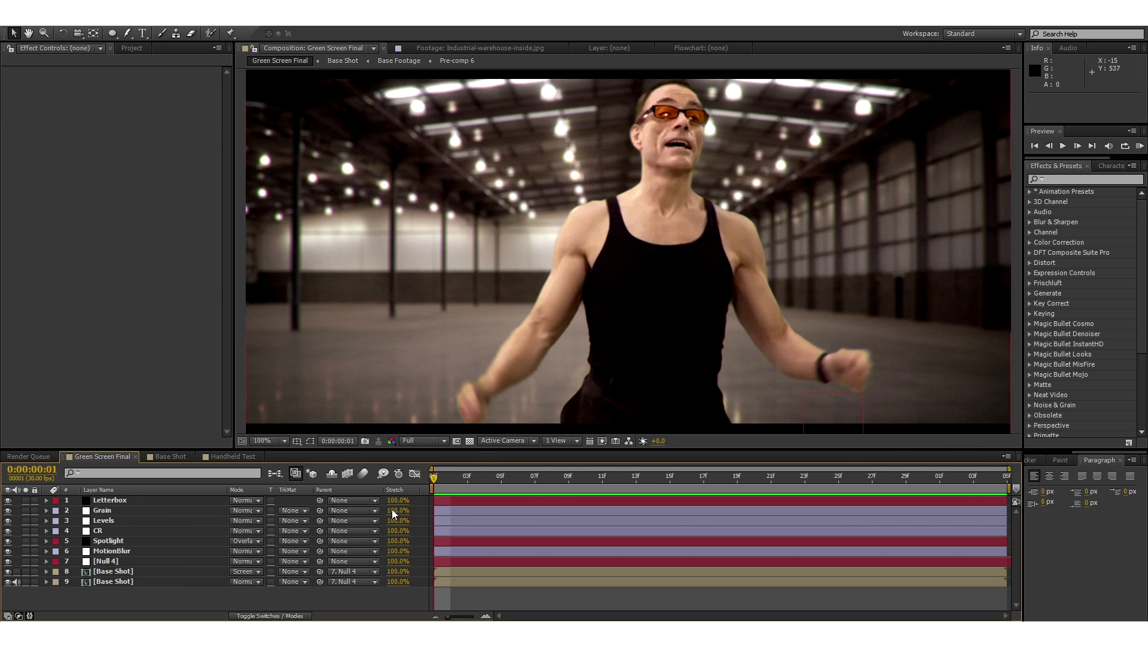
Step: Play Green Screen Final once more, stop the playback, and show the project's list of compositions and footage
{"action": "key", "text": "space"}
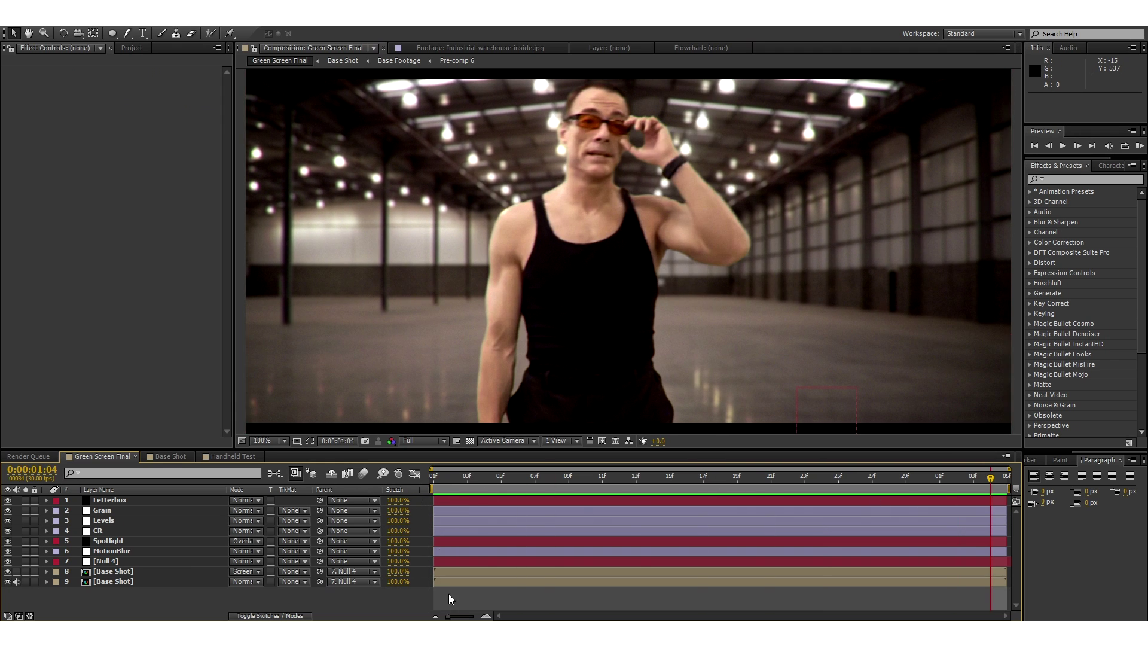
{"action": "key", "text": "space"}
{"action": "key", "text": "space"}
{"action": "left_click", "coordinate": [125, 48]}
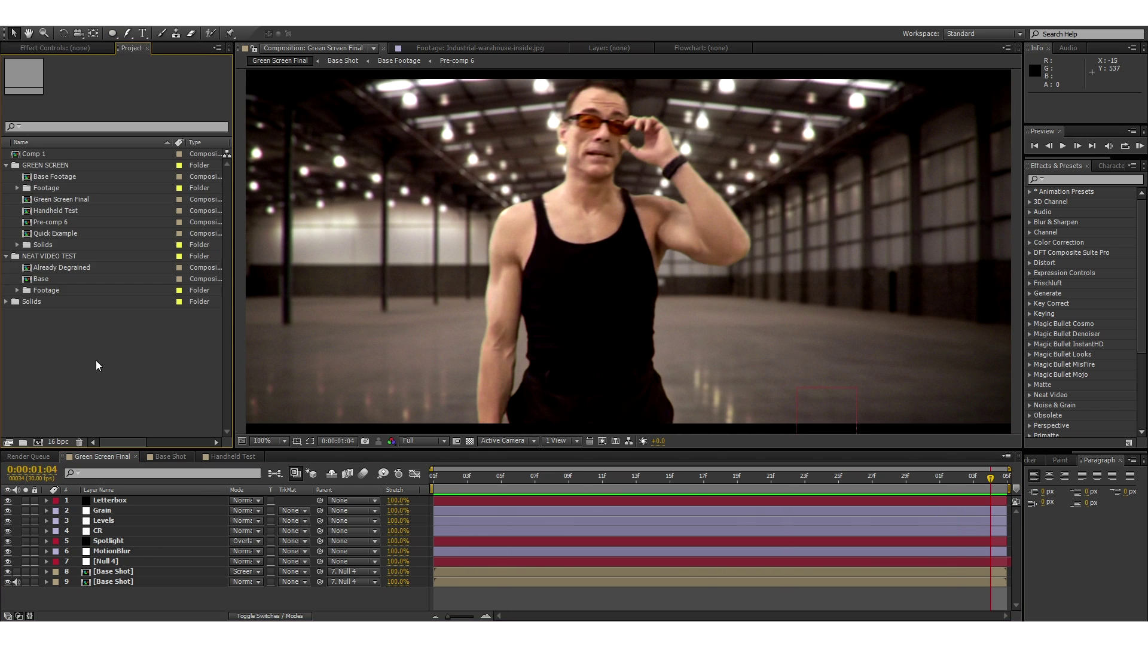